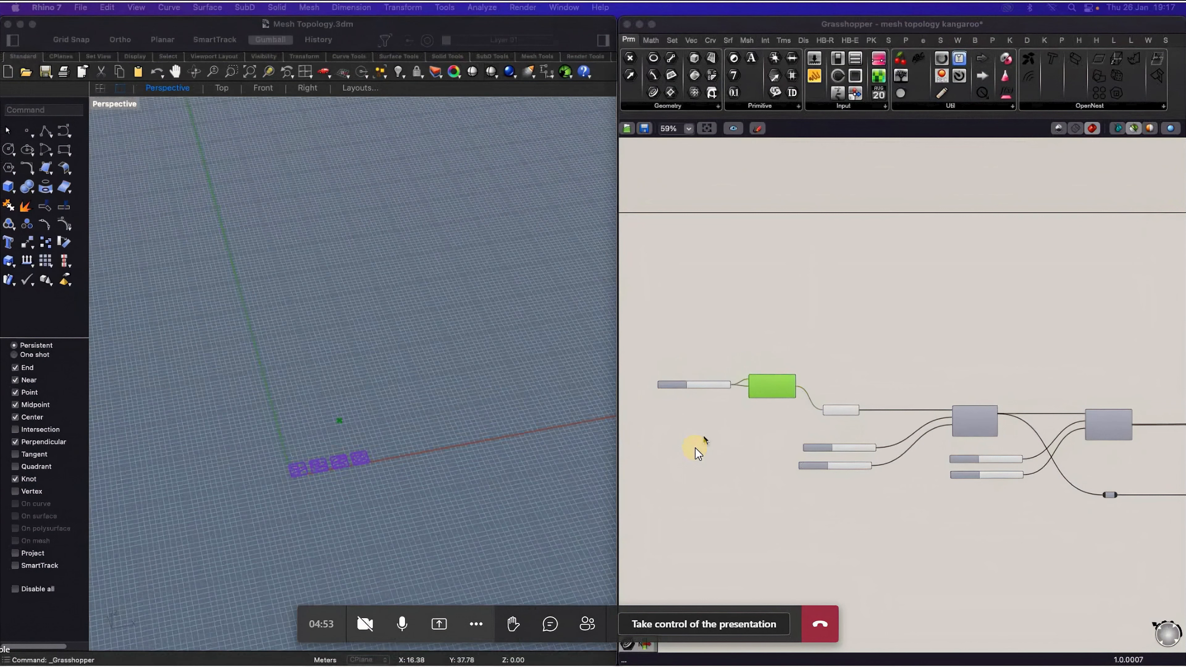
# Step: Examine the number slider driving the Construct Point component's X and Y coordinates, and the point's link to the XY Plane
pyautogui.scroll(7, 705, 440)
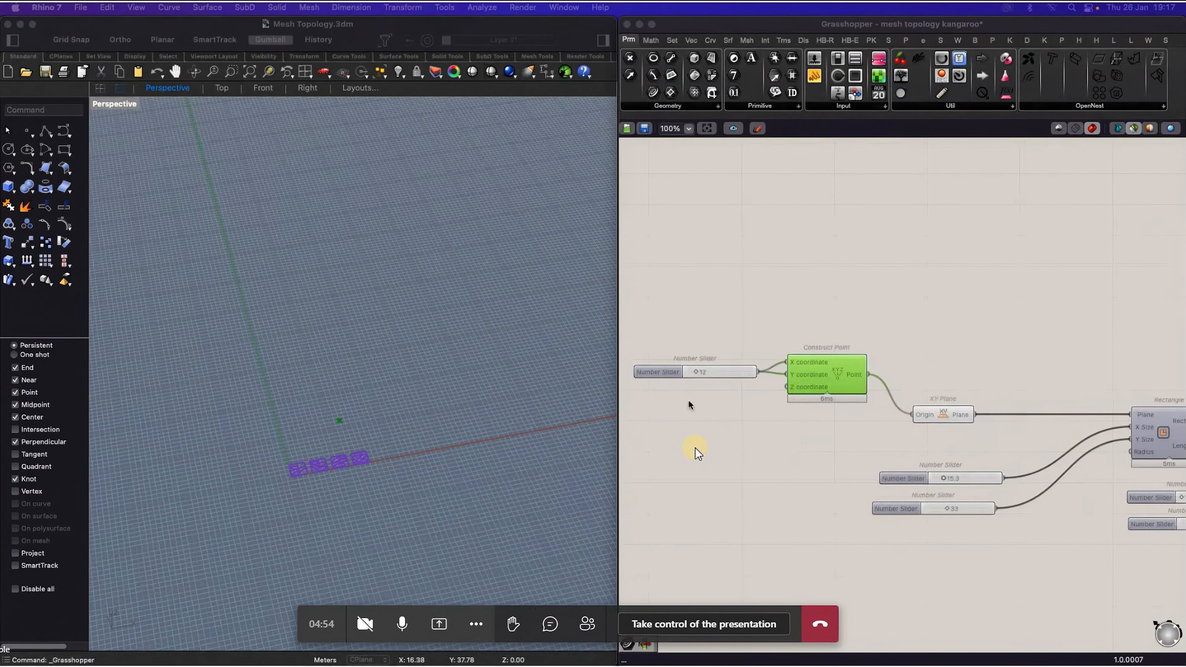
pyautogui.scroll(-1, 803, 440)
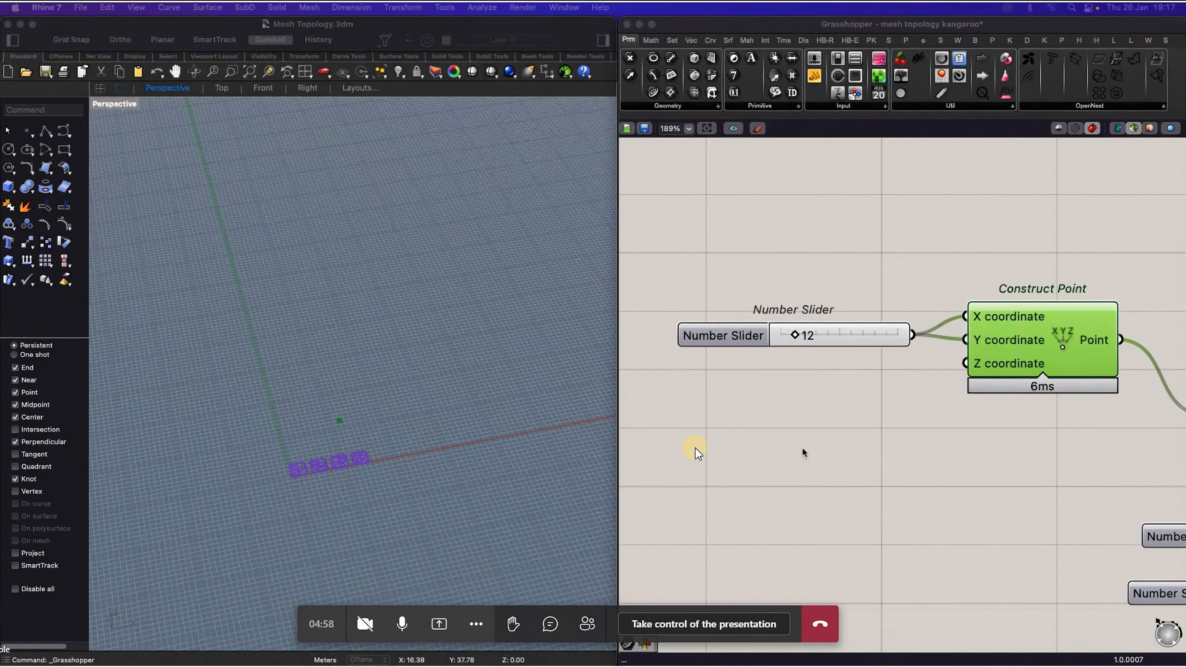
pyautogui.scroll(-1, 802, 447)
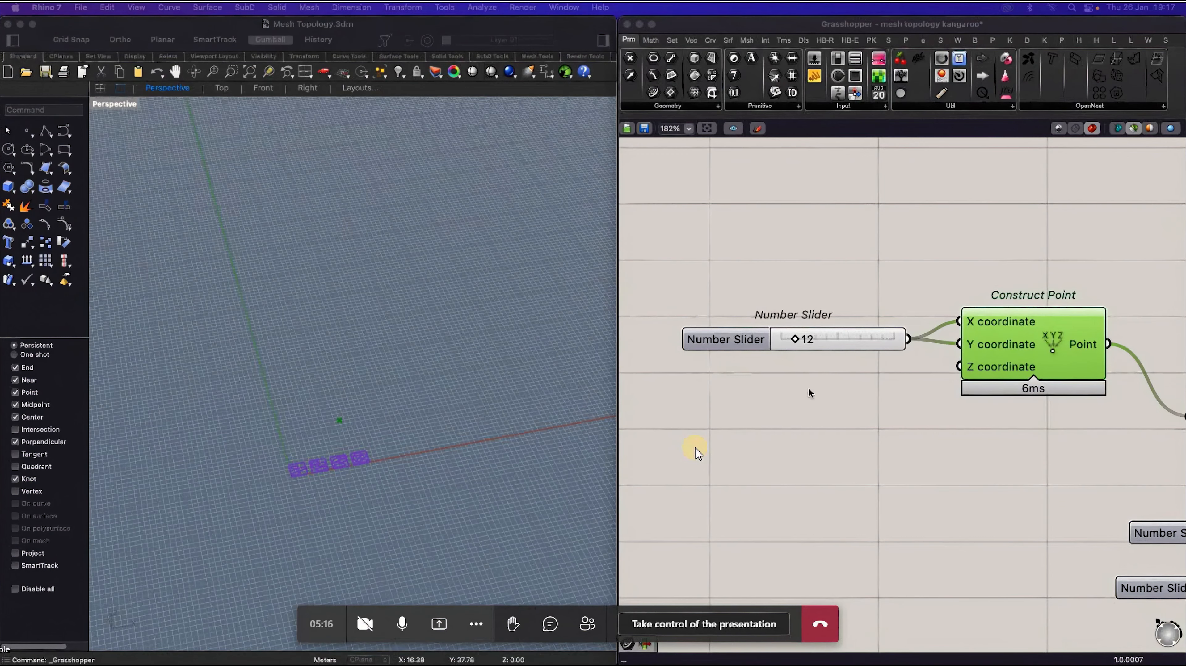
pyautogui.scroll(-5, 750, 392)
pyautogui.scroll(-3, 748, 392)
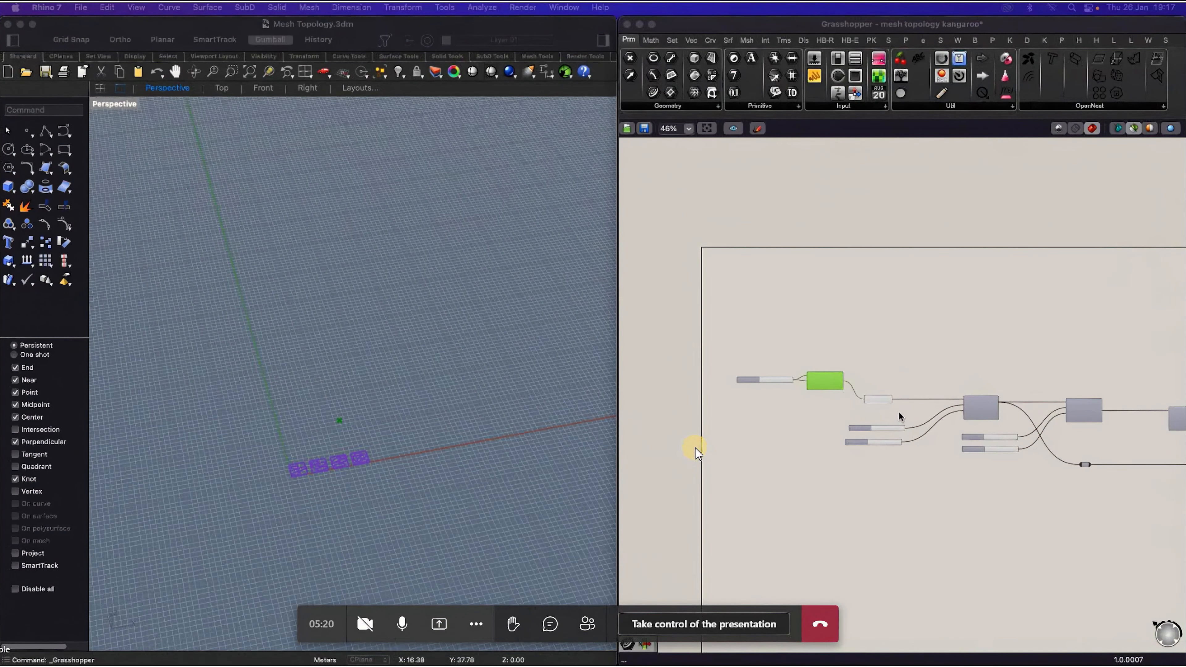
pyautogui.scroll(4, 848, 430)
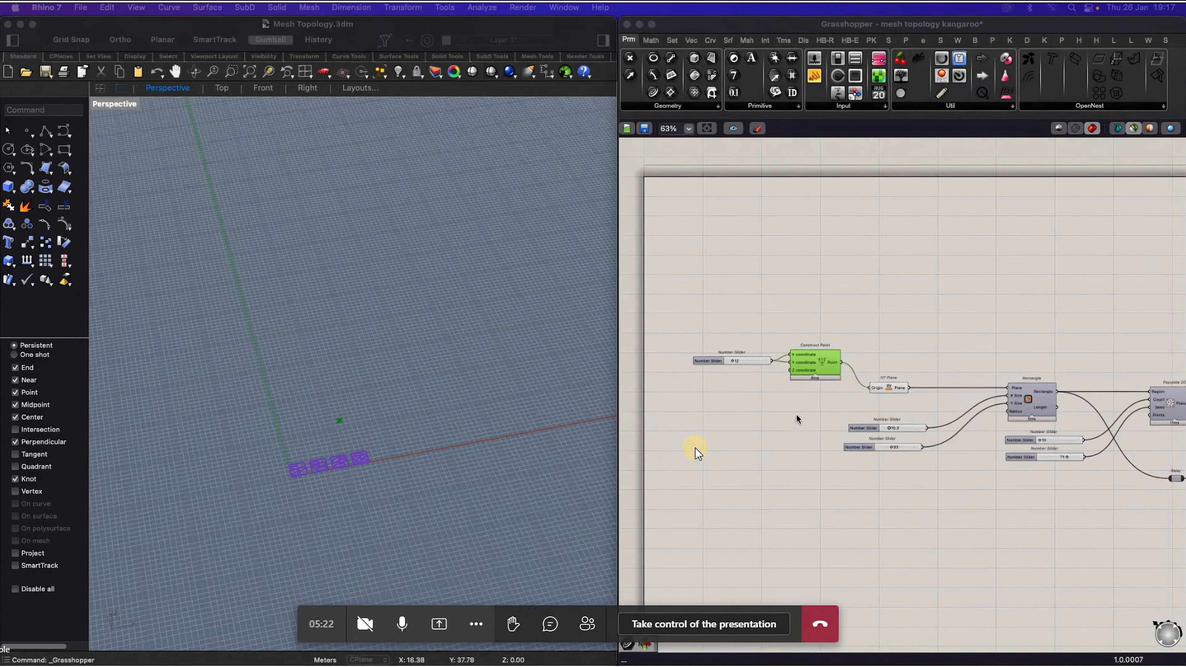
pyautogui.scroll(3, 745, 400)
pyautogui.scroll(-1, 833, 403)
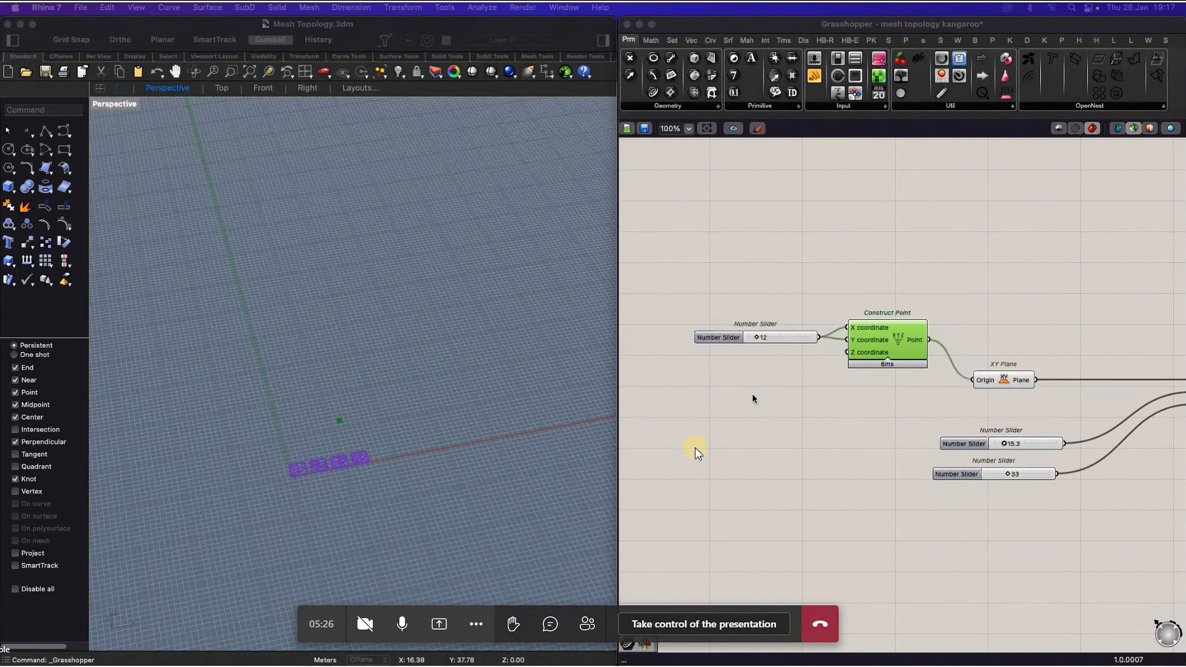
pyautogui.scroll(-1, 747, 393)
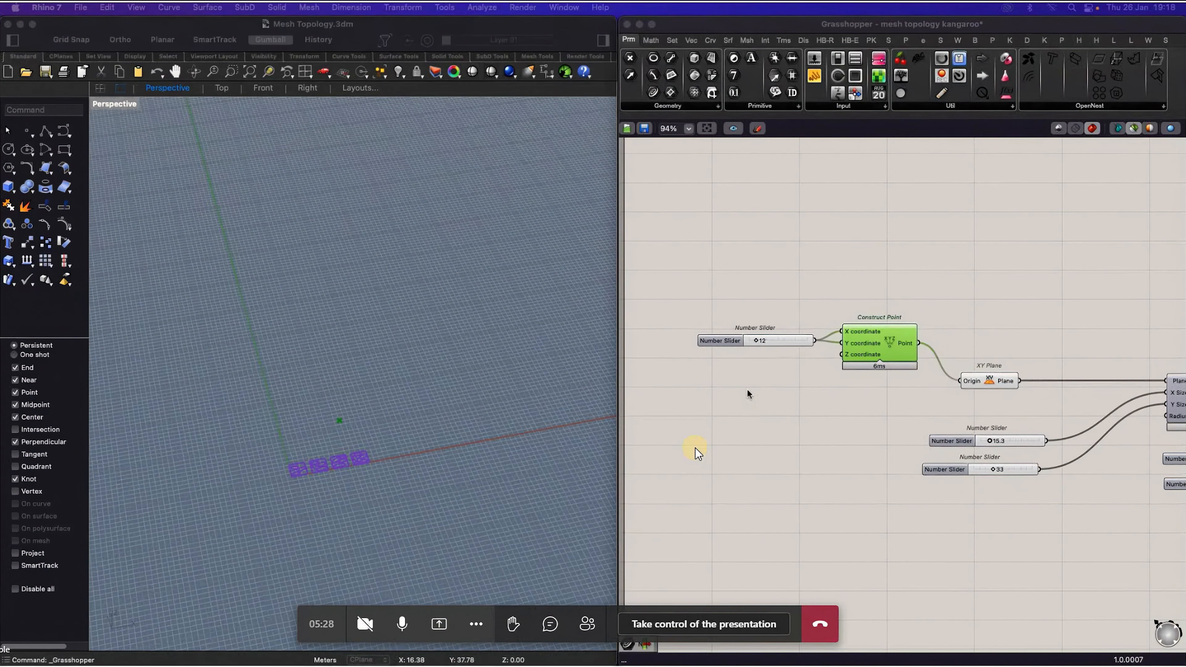
pyautogui.scroll(1, 874, 369)
pyautogui.scroll(2, 863, 392)
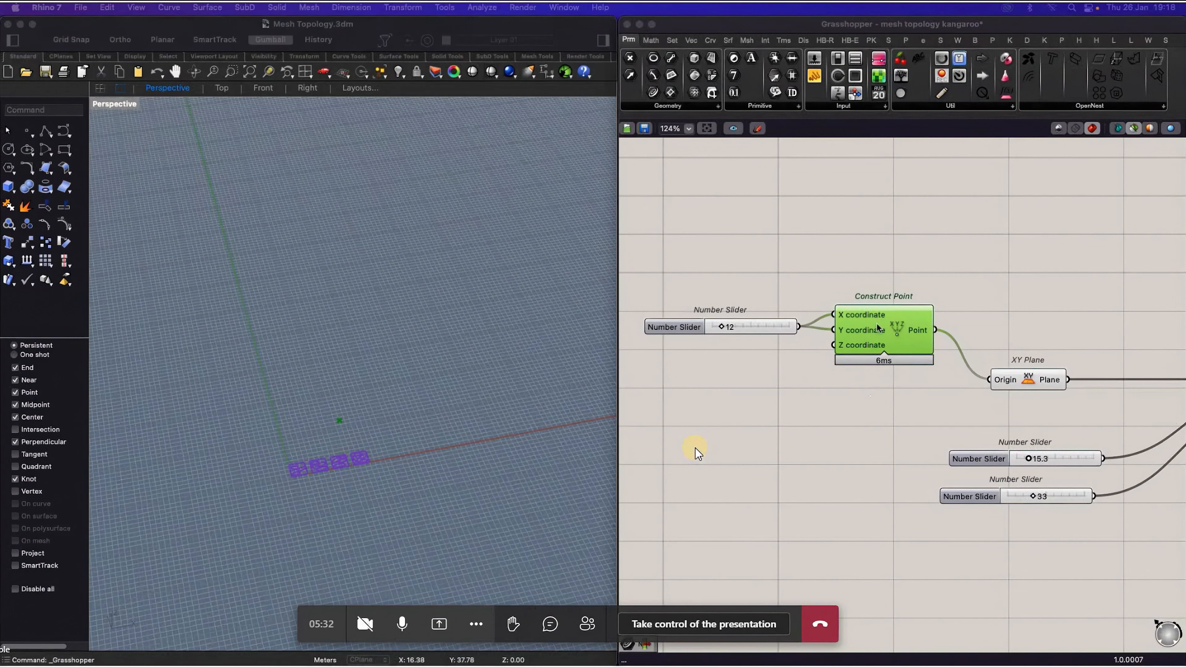
pyautogui.moveTo(879, 329)
pyautogui.scroll(3, 331, 439)
pyautogui.scroll(2, 331, 438)
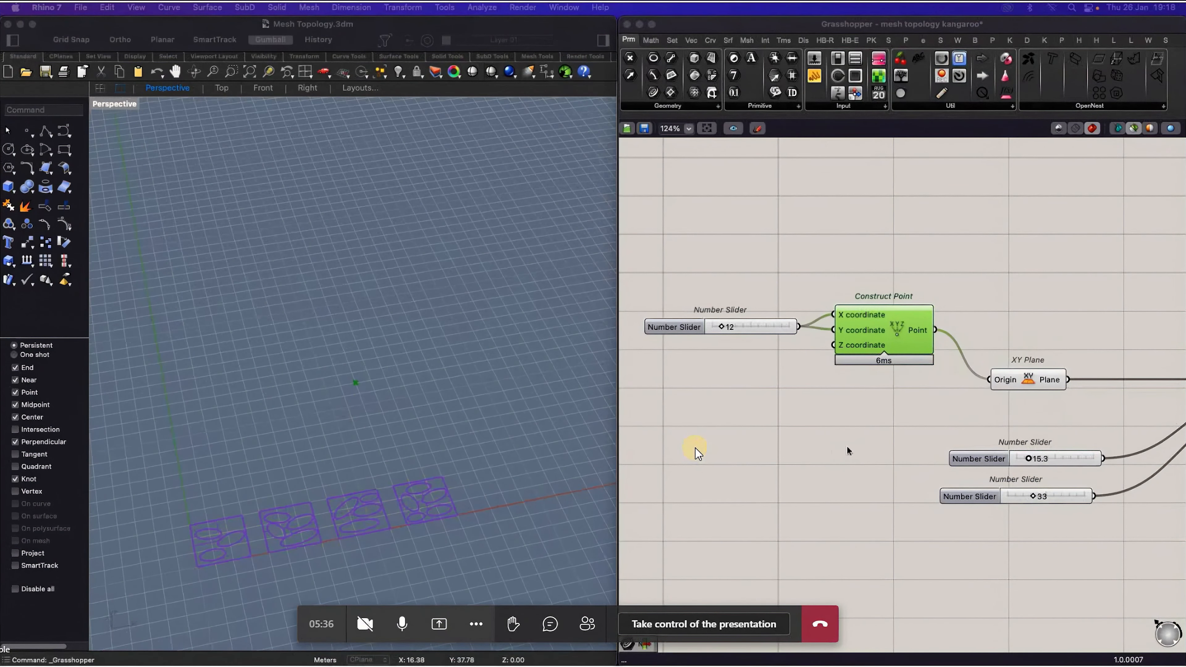
pyautogui.scroll(-3, 847, 451)
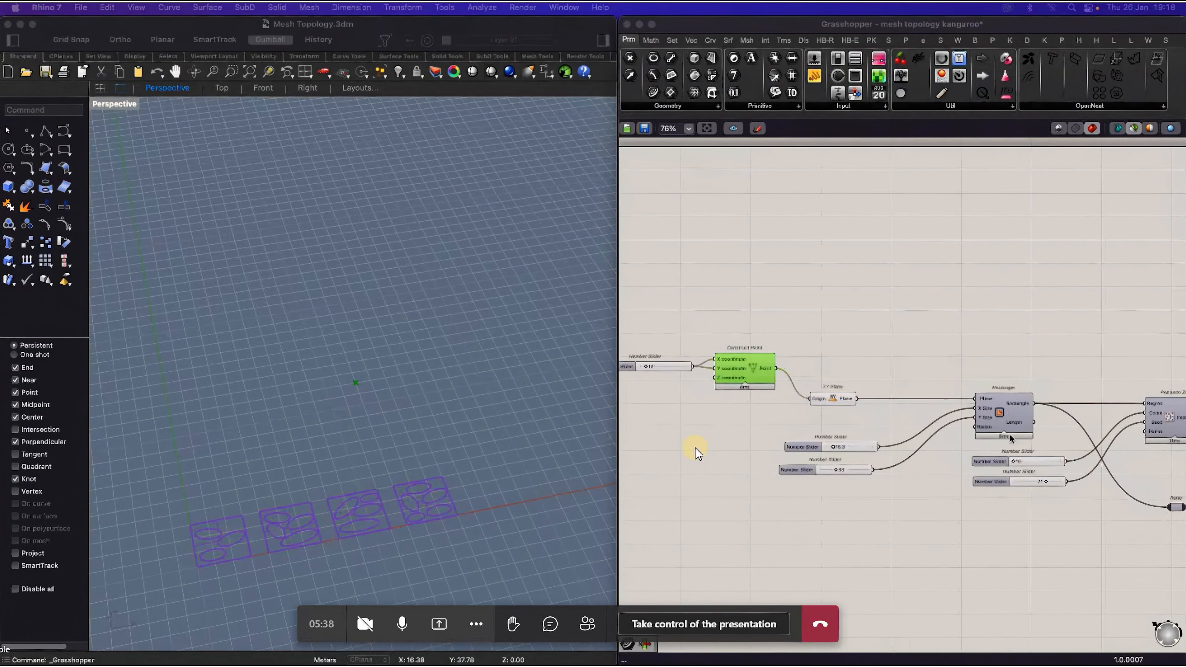
# Step: Enable the preview of the Rectangle component, inspect the outline in the perspective view, and deselect the component
pyautogui.click(1006, 420)
pyautogui.middleClick(1007, 421)
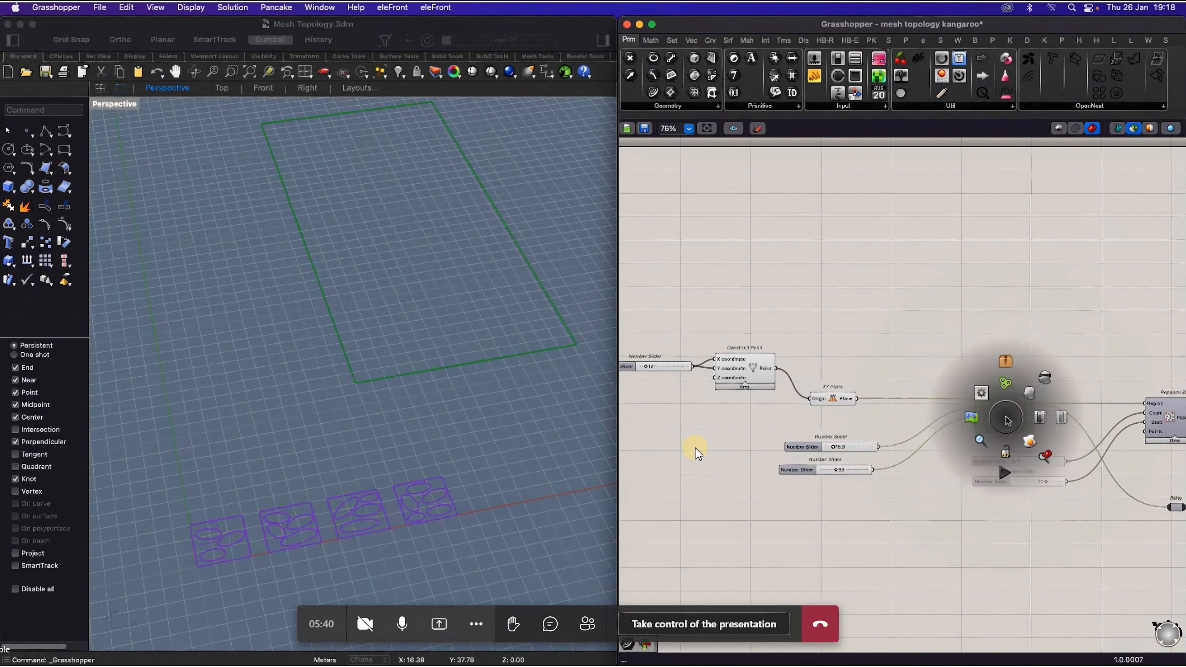
pyautogui.click(1031, 397)
pyautogui.scroll(-6, 509, 353)
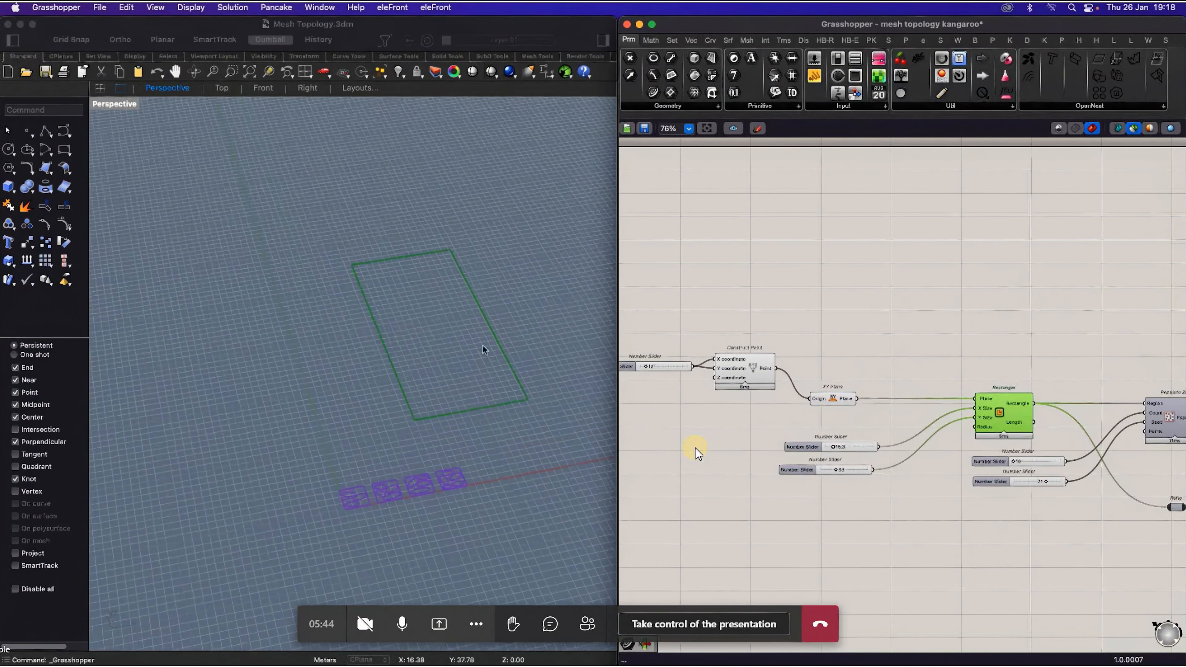
pyautogui.scroll(2, 481, 346)
pyautogui.click(939, 273)
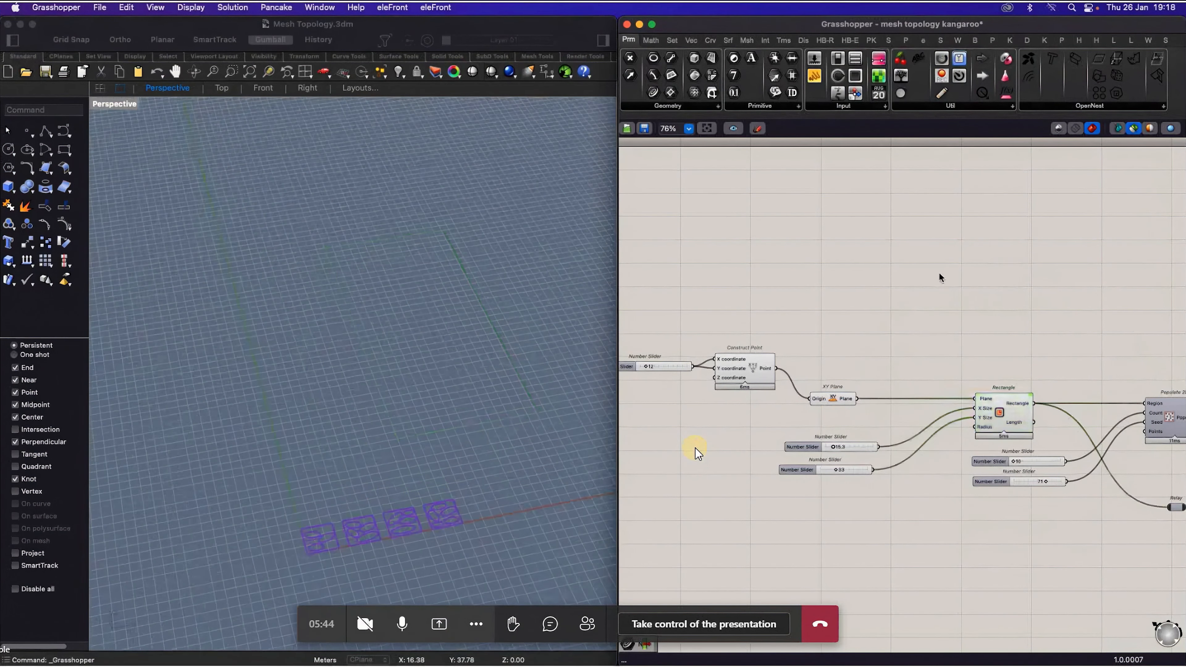
# Step: Show the previews of all components to inspect the complete mesh shell, and restrict the preview to selected components again
pyautogui.click(1133, 129)
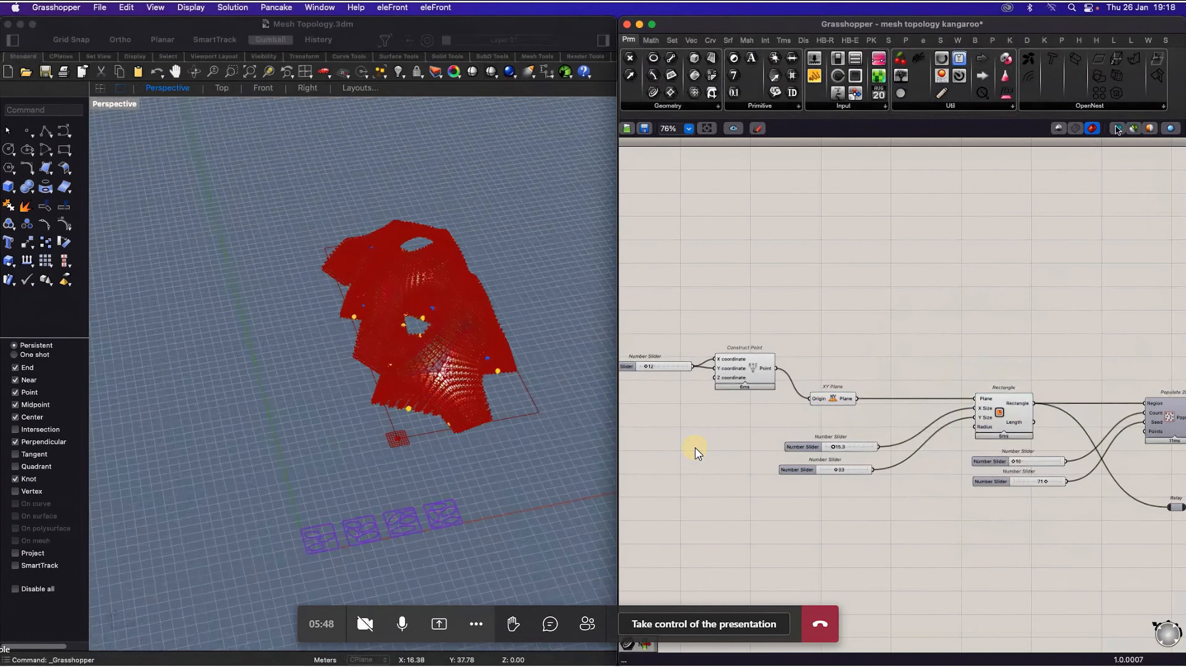
pyautogui.scroll(4, 456, 369)
pyautogui.moveTo(456, 370); pyautogui.dragTo(513, 299, button='right')
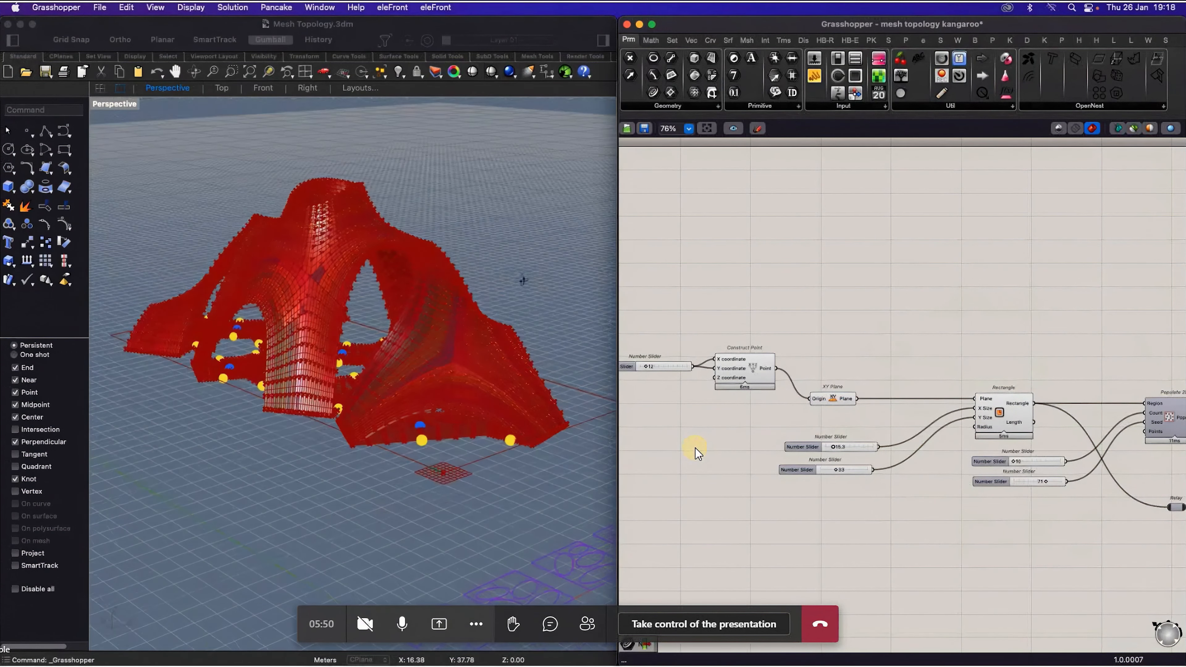
pyautogui.rightClick(513, 299)
pyautogui.click(491, 299)
pyautogui.scroll(4, 346, 276)
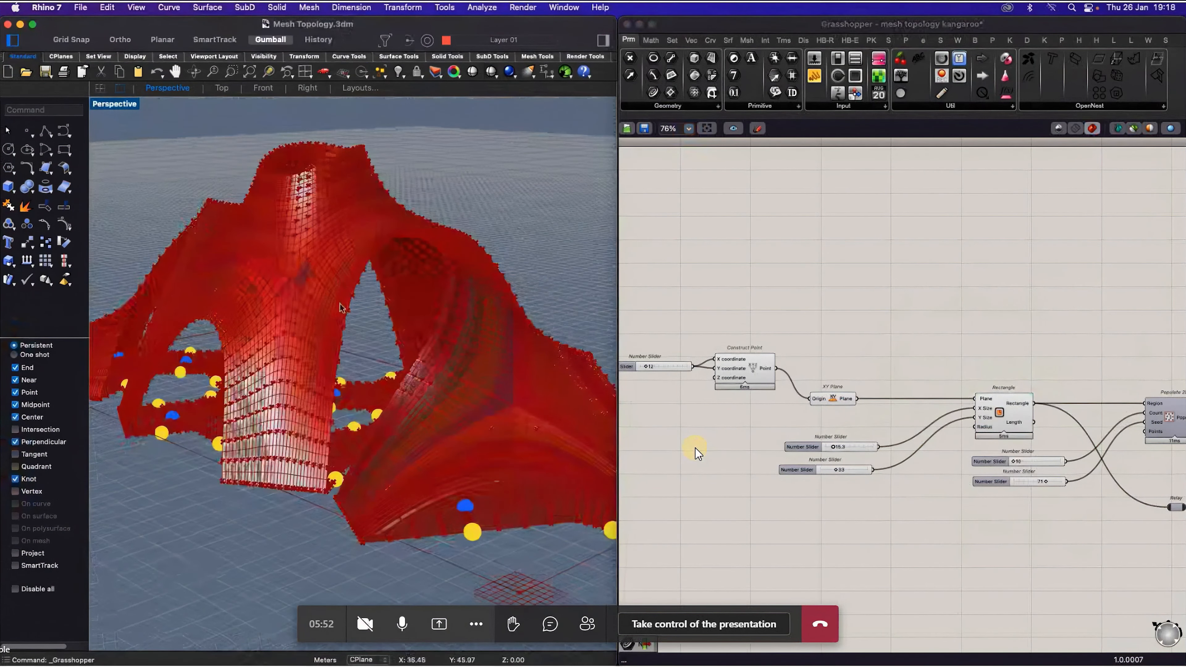
pyautogui.scroll(-2, 346, 276)
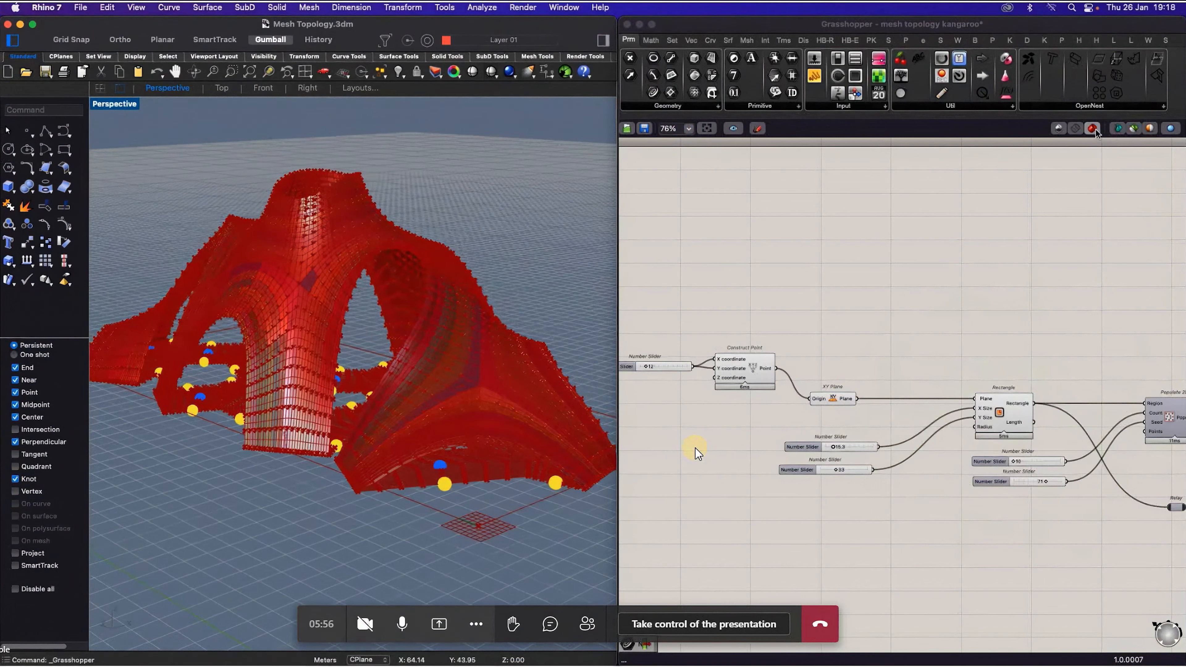
pyautogui.click(1134, 129)
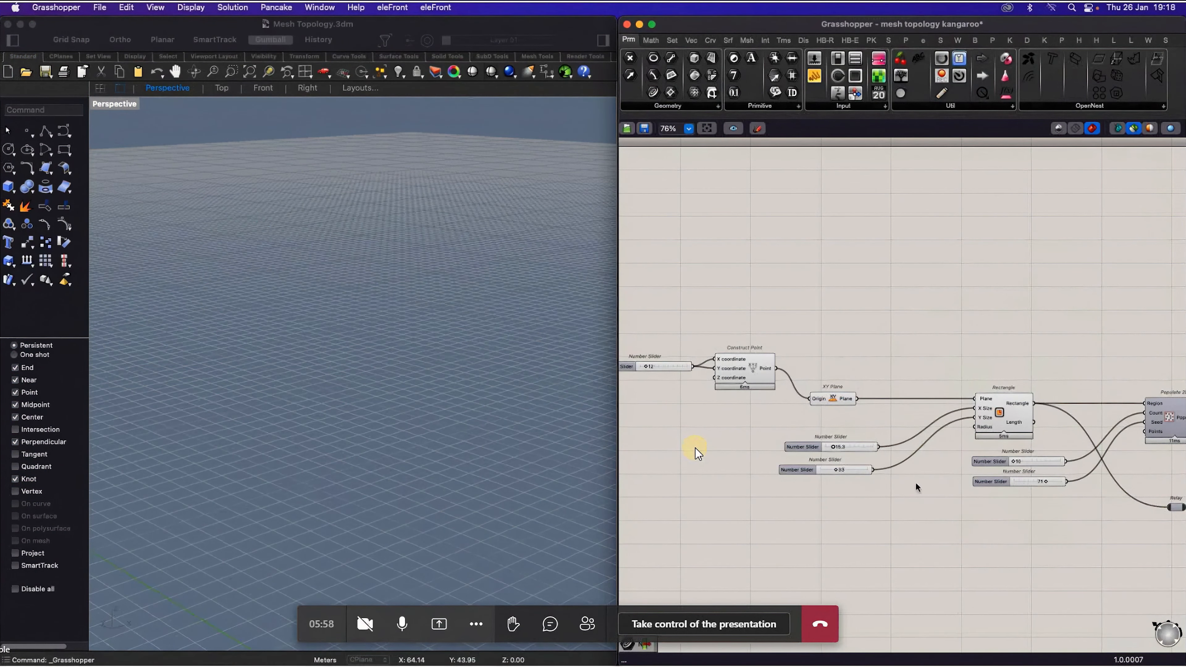
# Step: Select the Populate 2D and Rectangle components together and inspect the populated points inside the outline in the perspective view
pyautogui.scroll(-3, 968, 407)
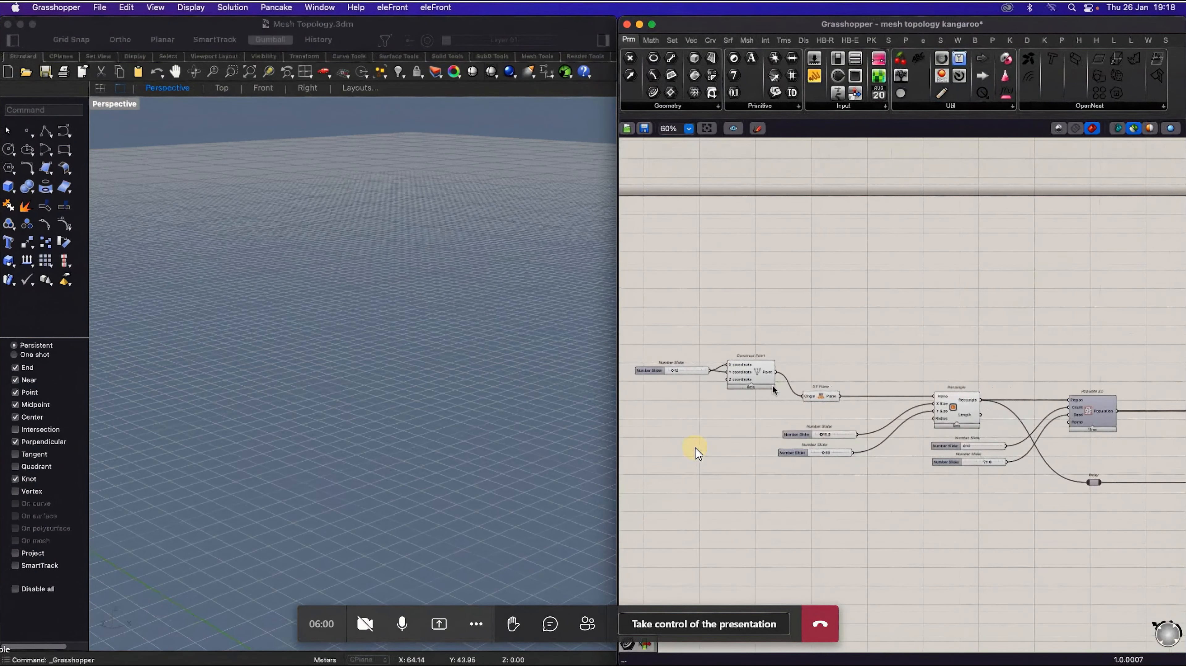
pyautogui.scroll(-2, 1080, 438)
pyautogui.scroll(5, 1090, 435)
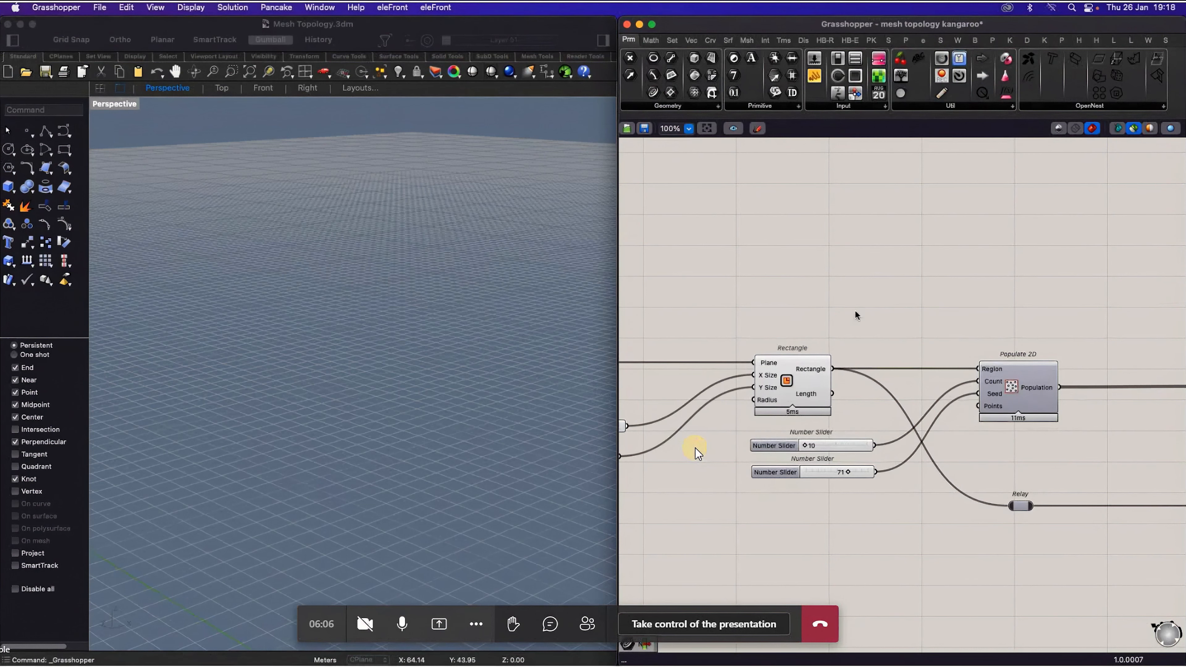
pyautogui.click(1009, 390)
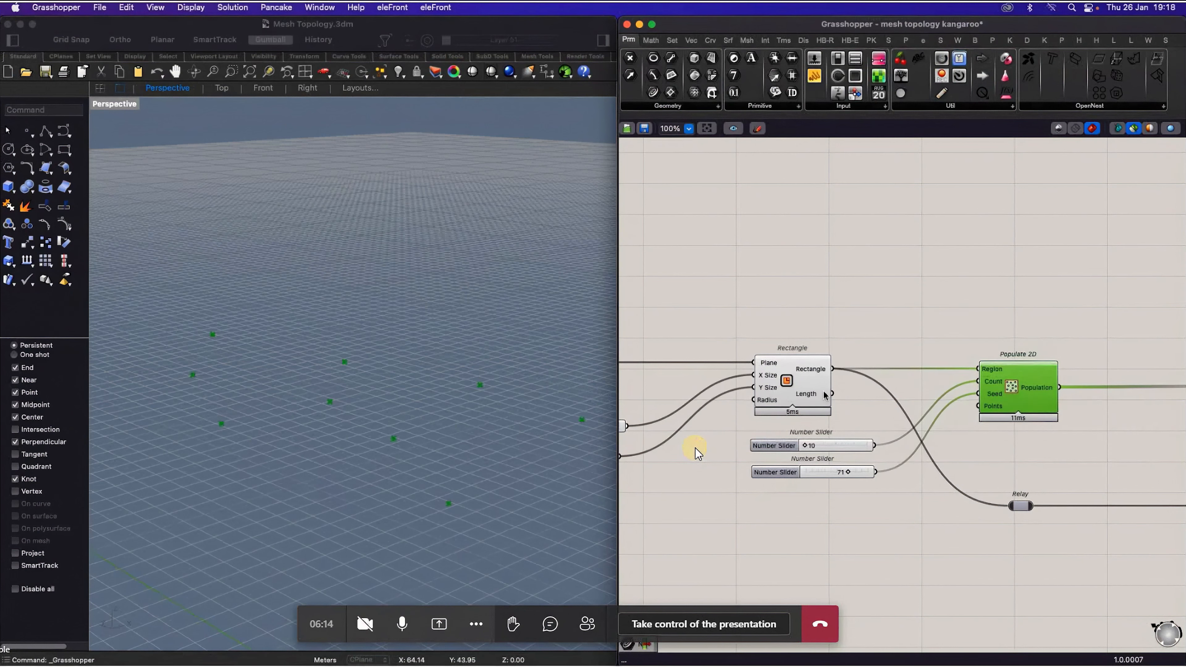
pyautogui.moveTo(1015, 307); pyautogui.dragTo(806, 391)
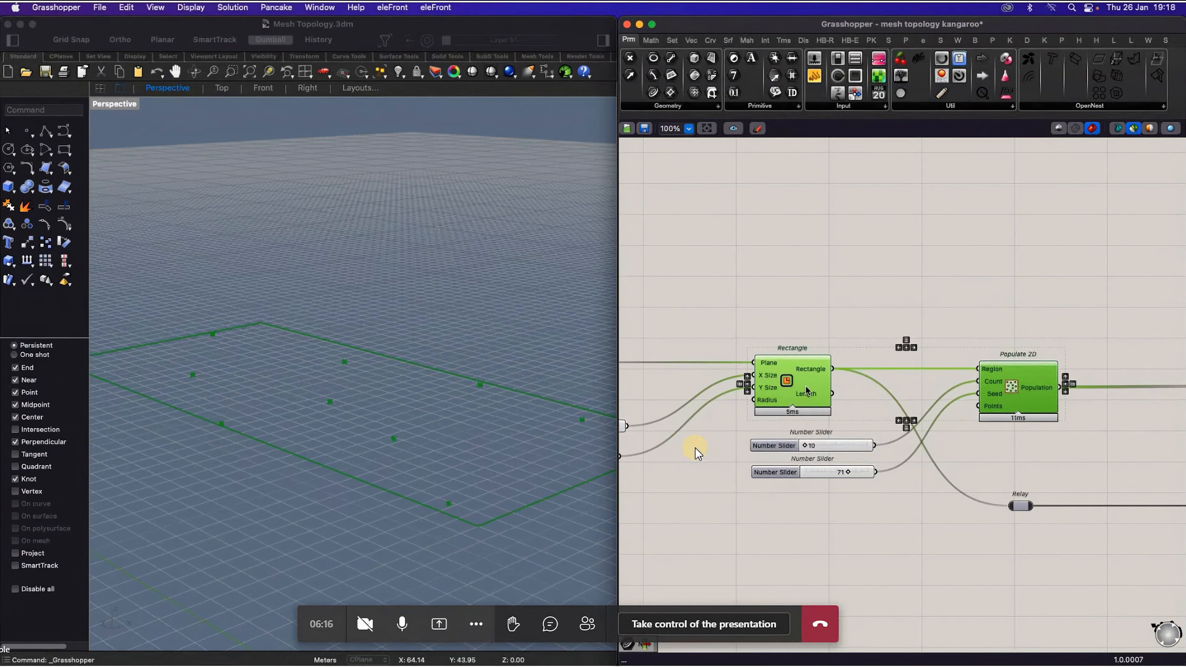
pyautogui.scroll(-5, 382, 409)
pyautogui.moveTo(382, 409); pyautogui.dragTo(364, 463, button='right')
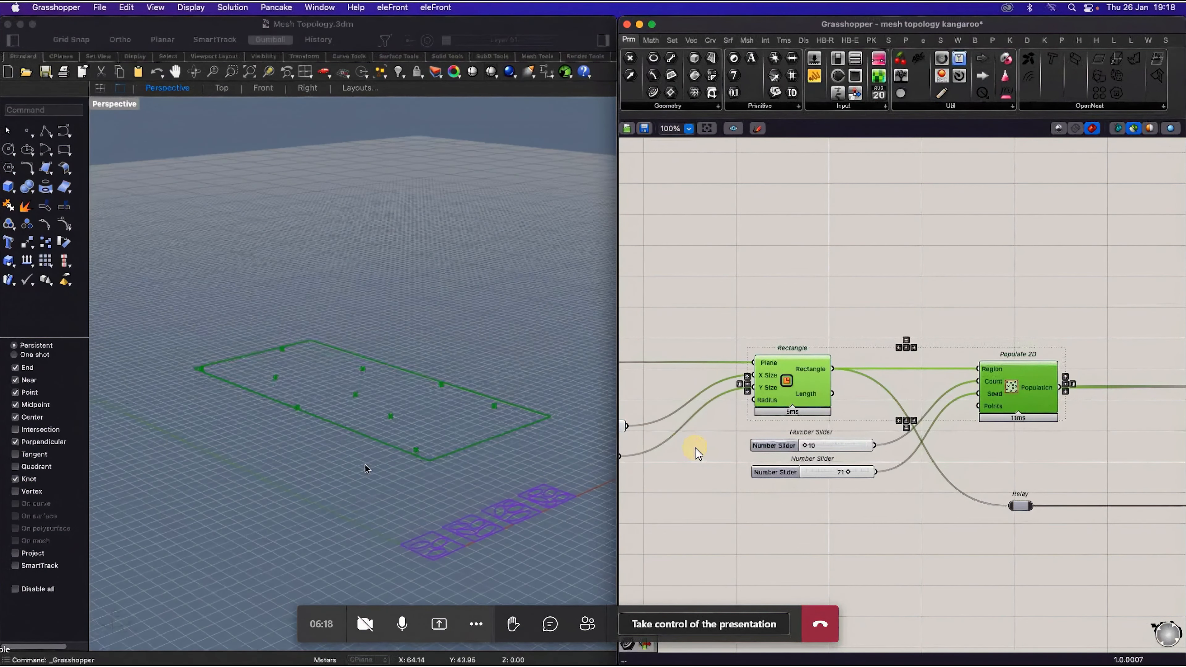
pyautogui.rightClick(360, 478)
pyautogui.click(301, 456)
pyautogui.scroll(3, 388, 396)
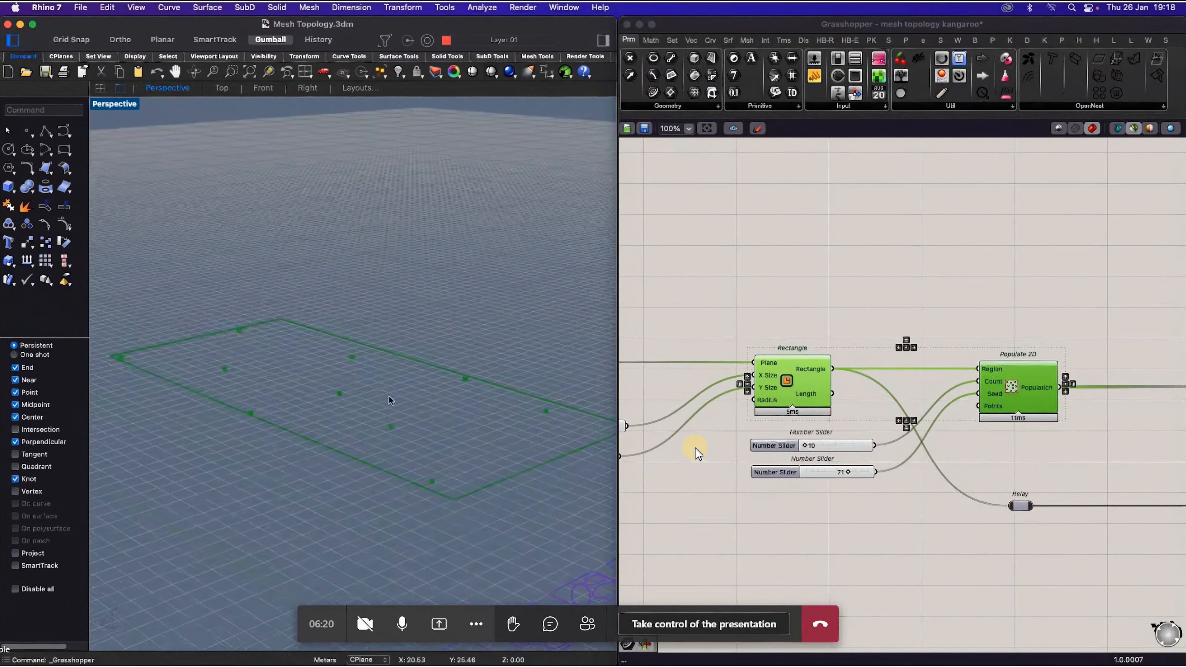
pyautogui.moveTo(388, 397); pyautogui.dragTo(348, 509, button='right')
pyautogui.rightClick(349, 510)
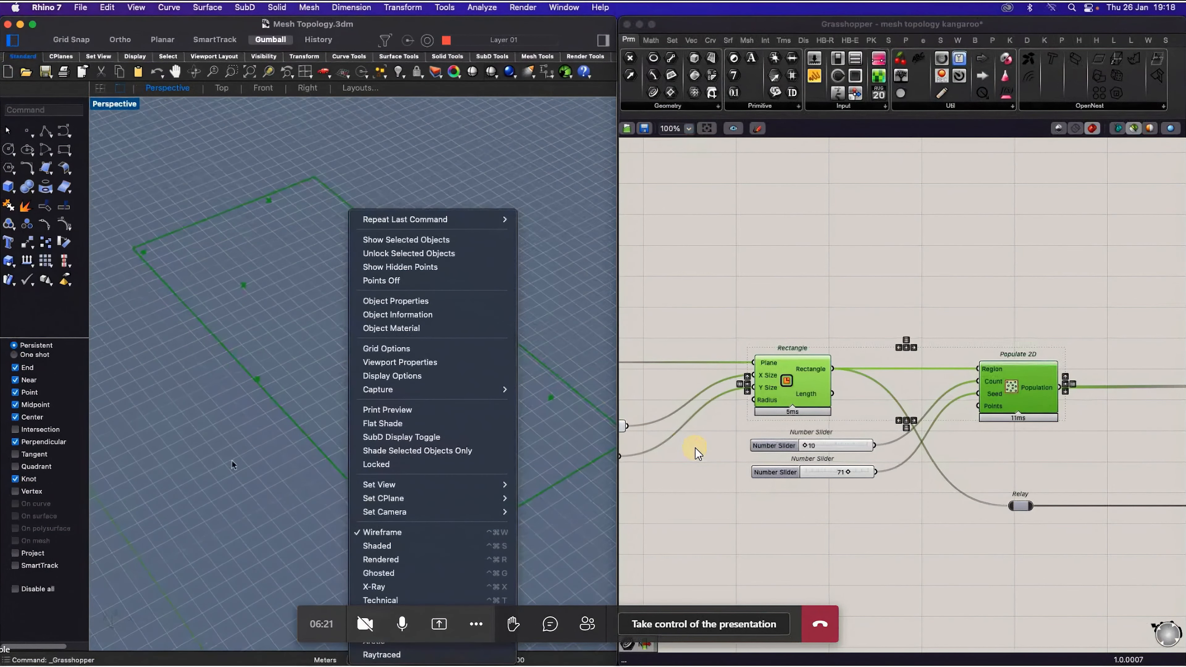
pyautogui.click(868, 538)
# Step: Try a value of 25 on the slider driving the Construct Point's X and Y coordinates, and undo the change
pyautogui.scroll(-5, 841, 448)
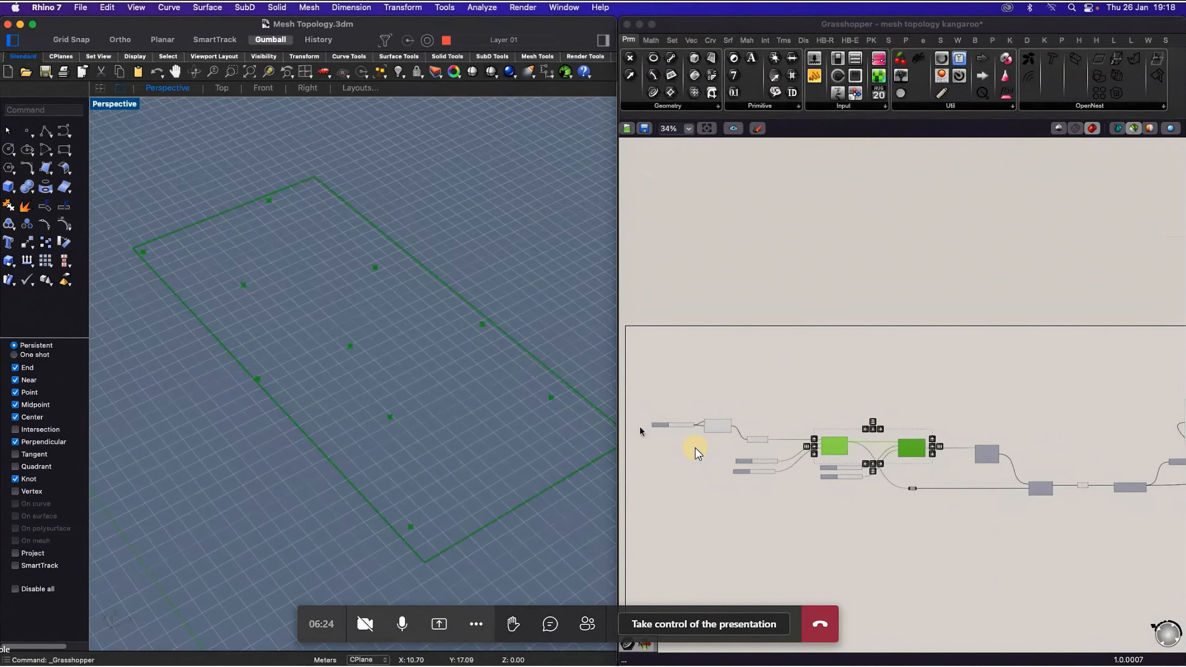
pyautogui.scroll(4, 654, 432)
pyautogui.scroll(2, 696, 451)
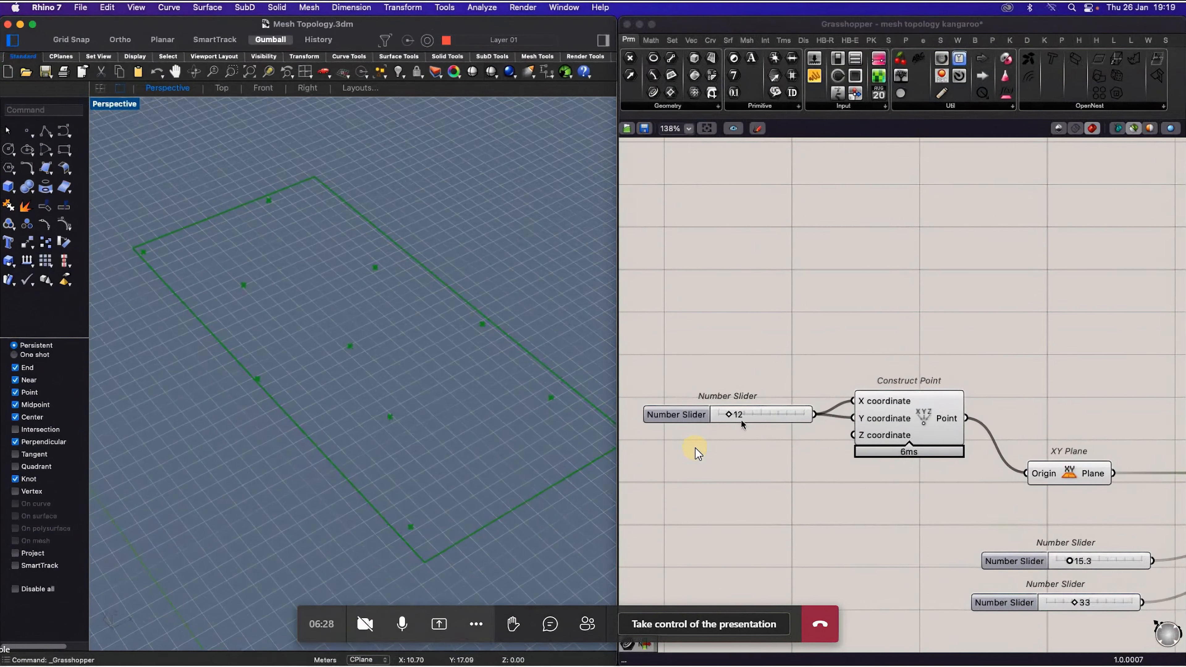
pyautogui.click(733, 417)
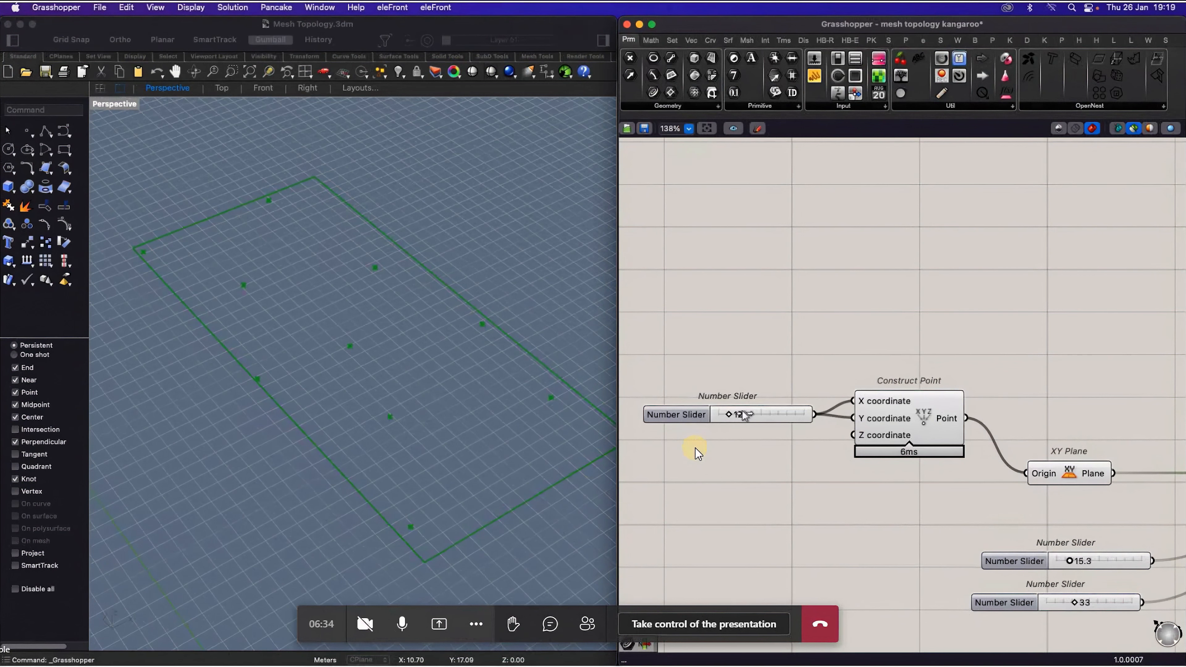
pyautogui.moveTo(744, 415); pyautogui.dragTo(732, 350)
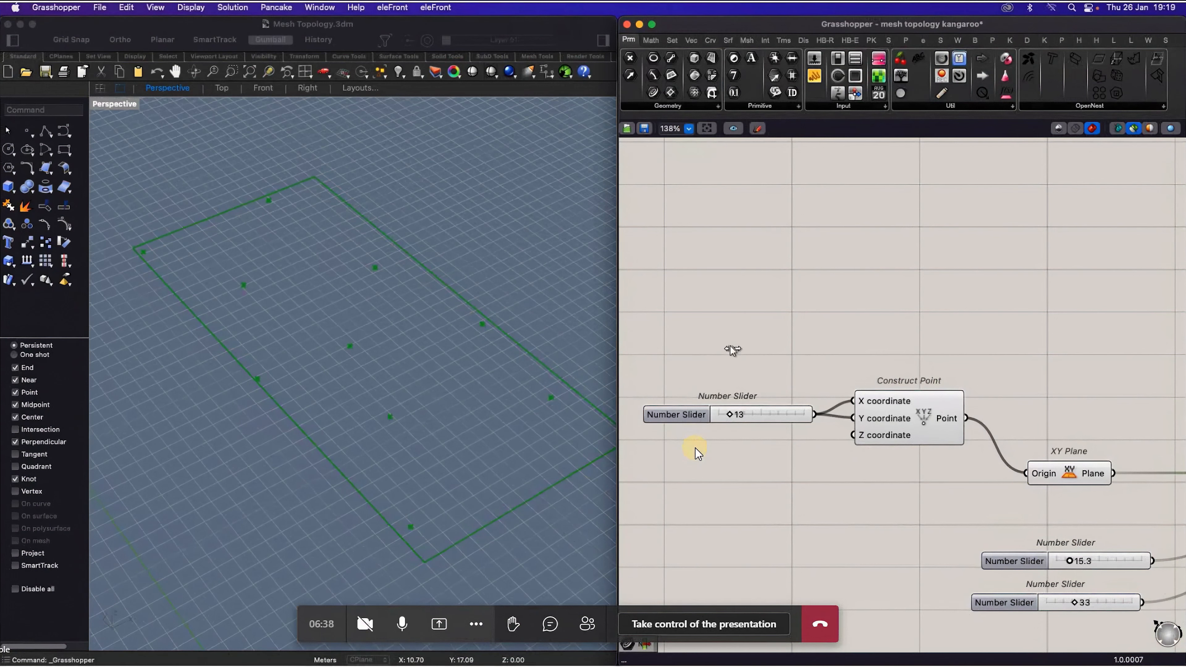
pyautogui.moveTo(731, 349); pyautogui.dragTo(706, 403)
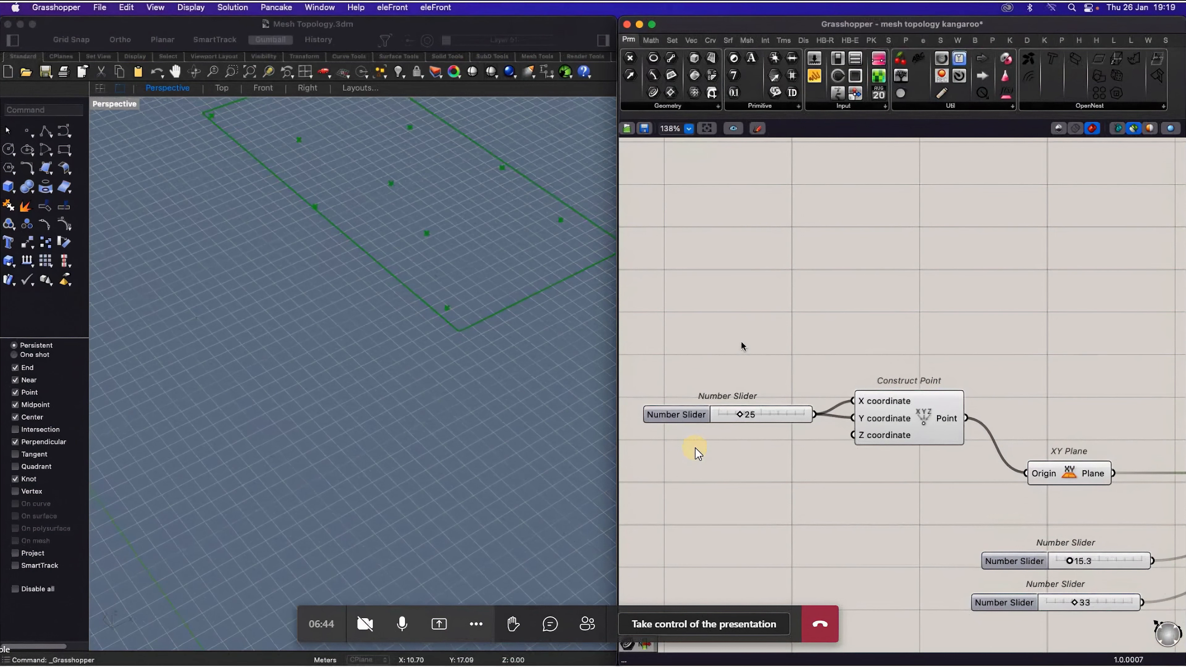
pyautogui.press('super+z')
# Step: Select the Populate 2D component to inspect its points, its count and seed sliders, and its link to Voronoi
pyautogui.scroll(-5, 719, 427)
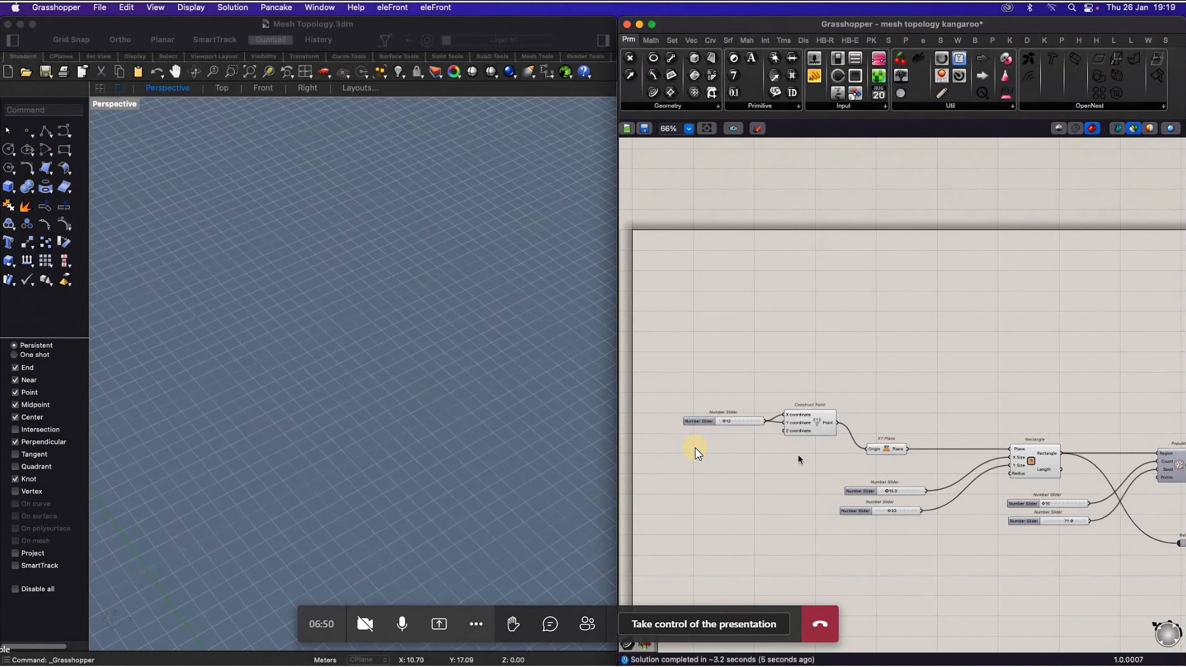
pyautogui.scroll(-2, 696, 452)
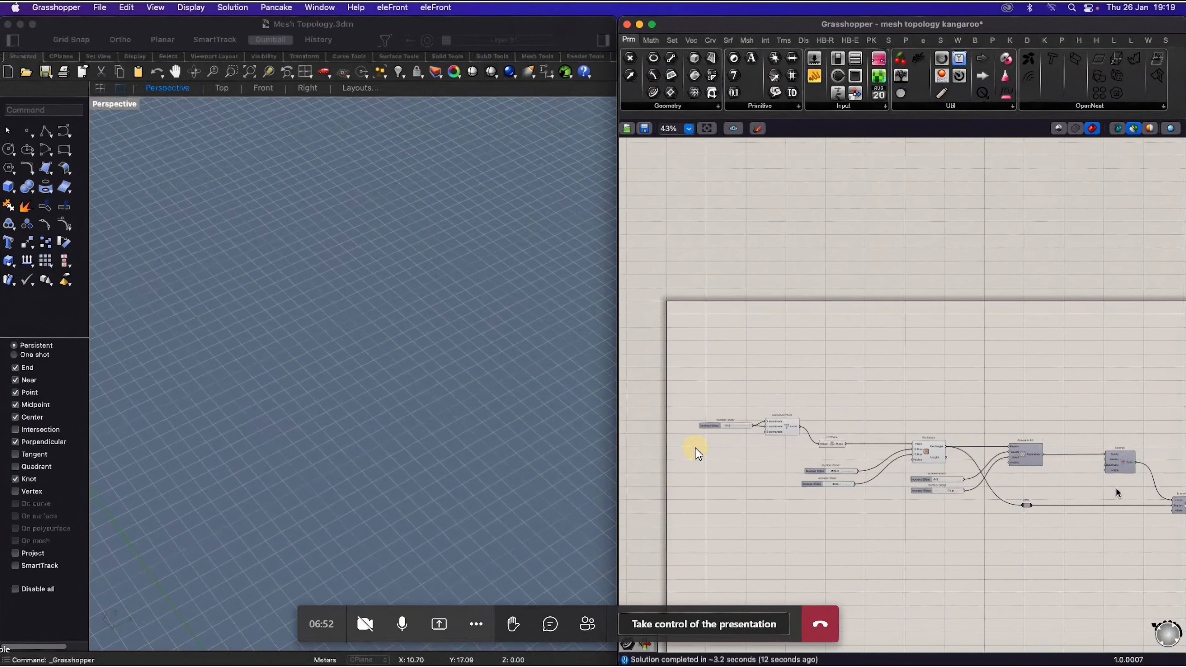
pyautogui.scroll(3, 696, 452)
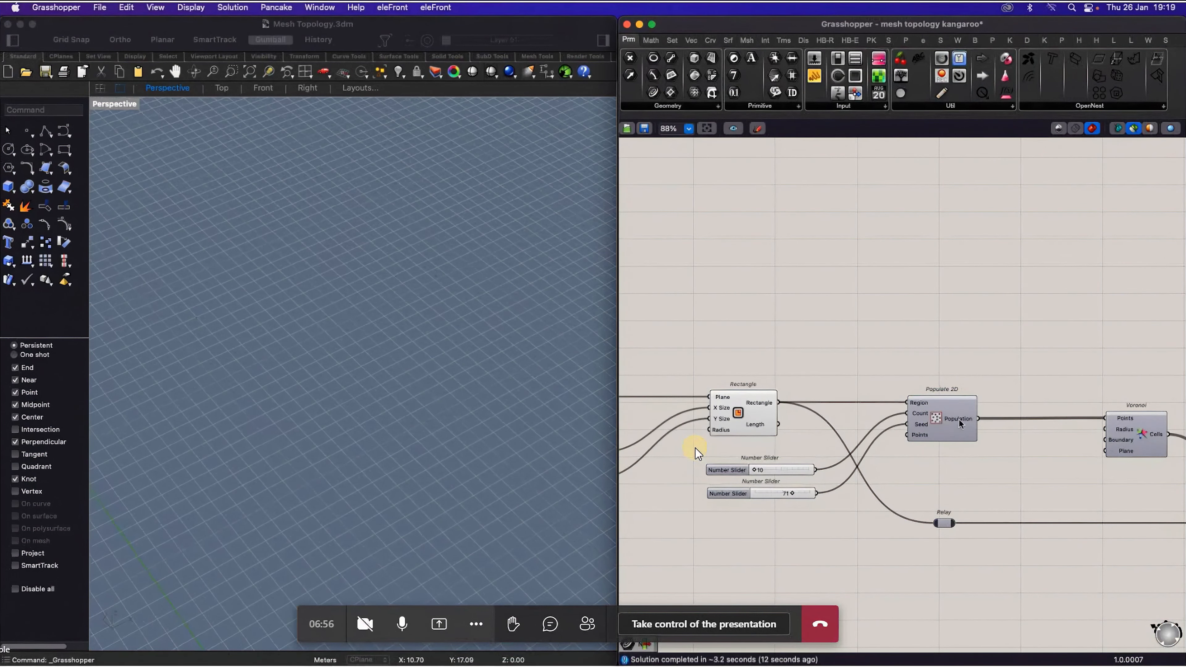
pyautogui.click(926, 424)
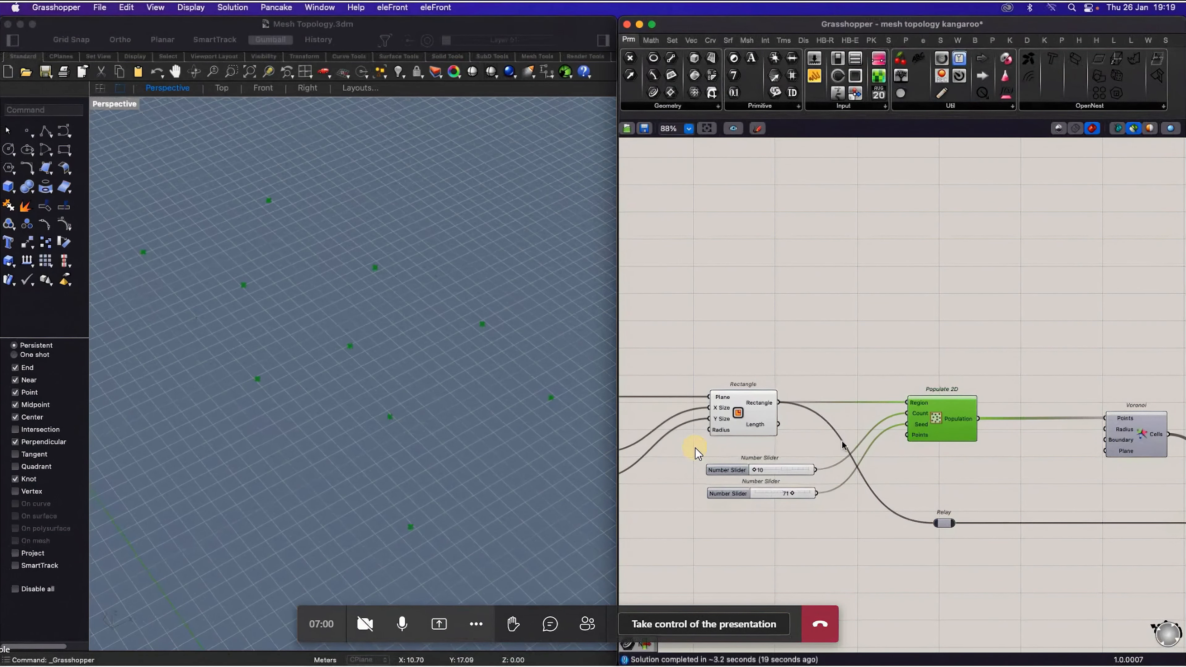
pyautogui.scroll(-3, 843, 445)
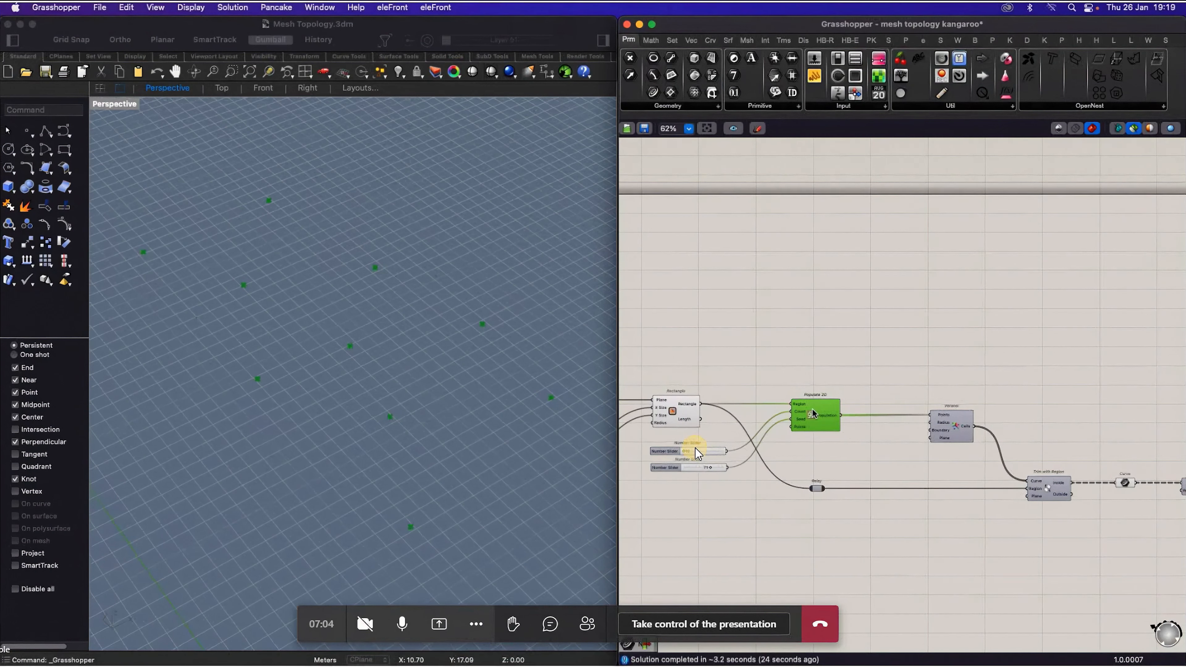
# Step: Select the Voronoi component and inspect its cells around the populated points in the perspective view
pyautogui.click(952, 433)
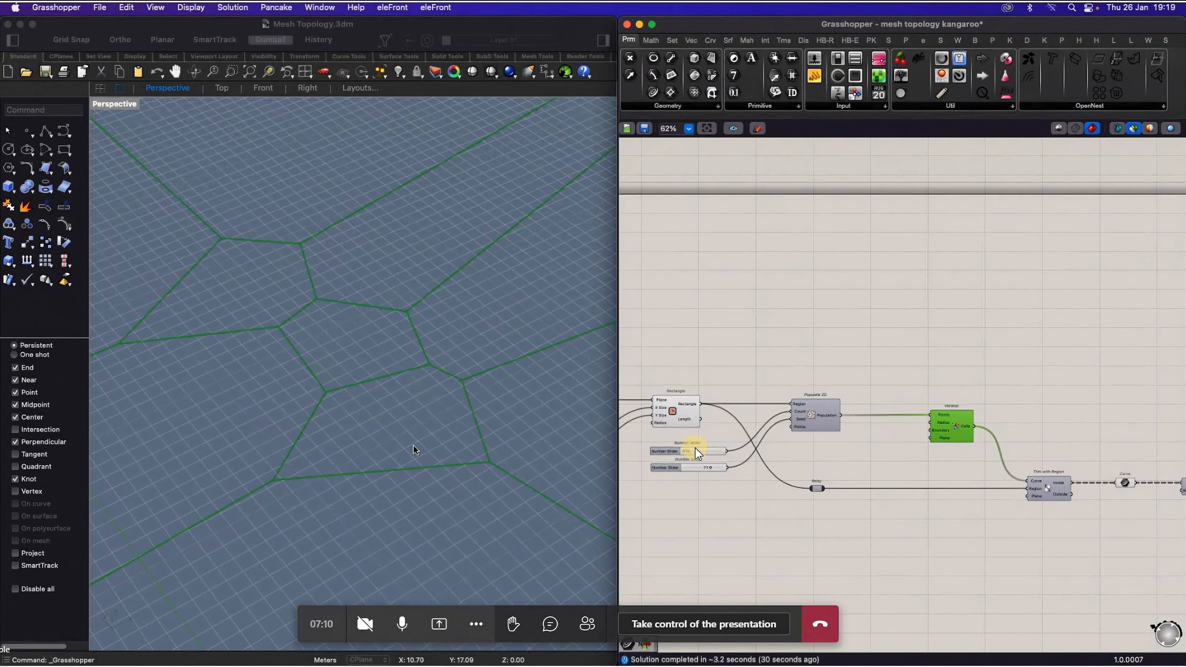
pyautogui.scroll(-5, 401, 442)
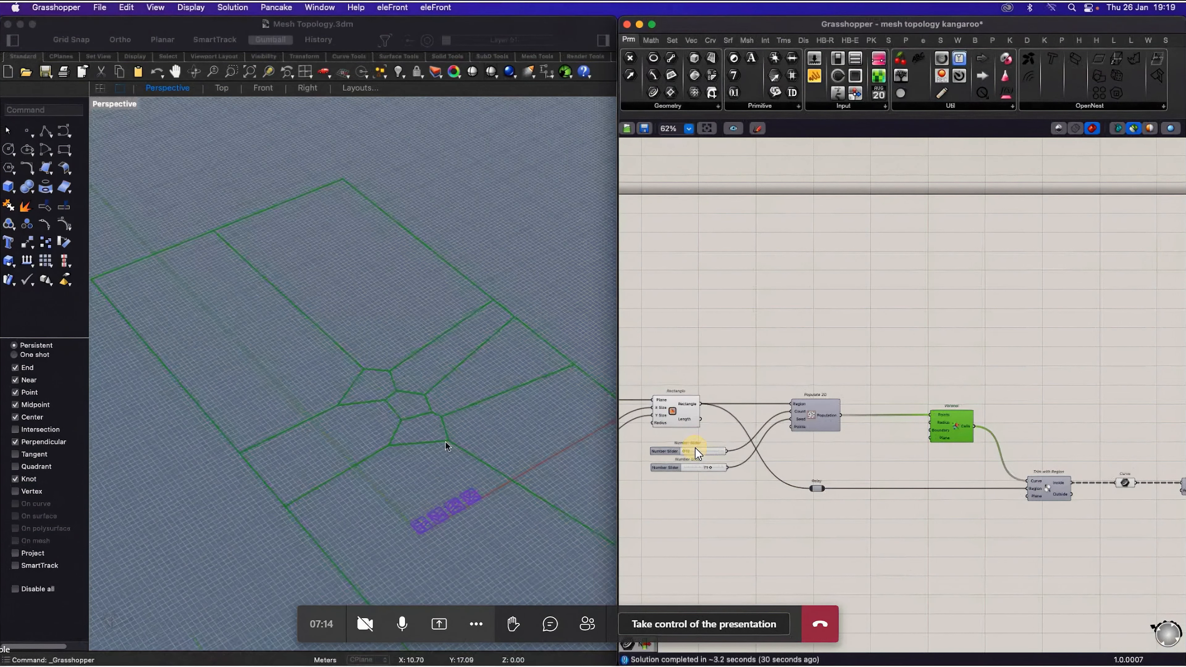
pyautogui.scroll(2, 444, 441)
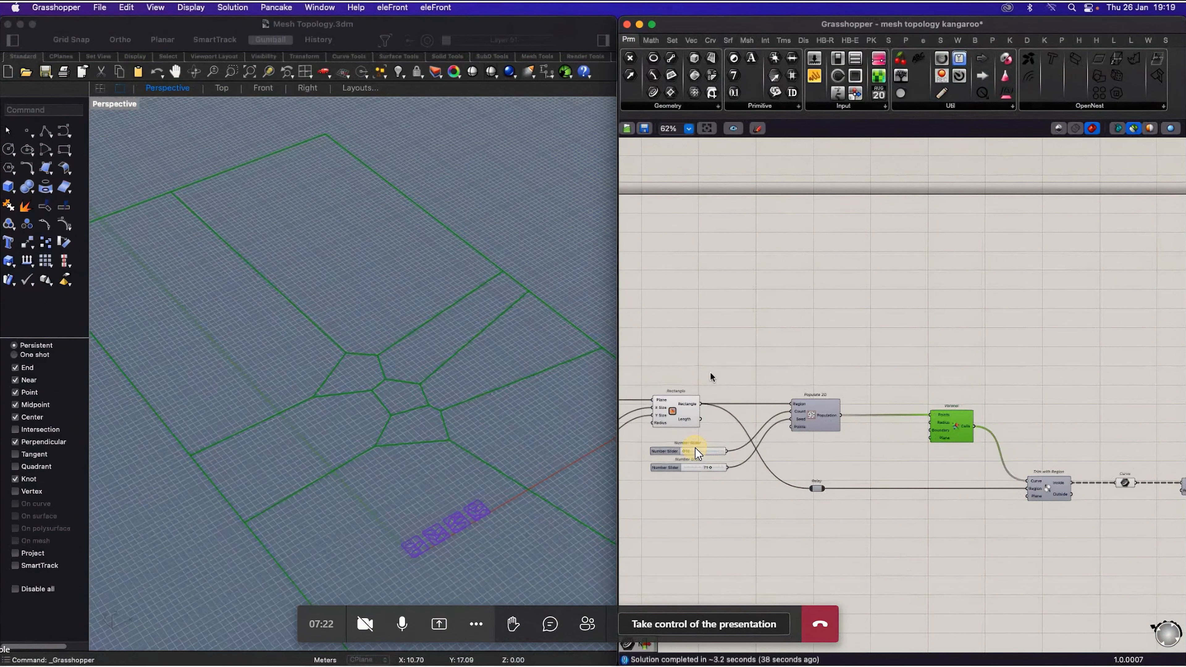
# Step: Try the Rectangle output as the Voronoi component's Boundary, inspect the resulting cells, and undo the connection
pyautogui.click(686, 410)
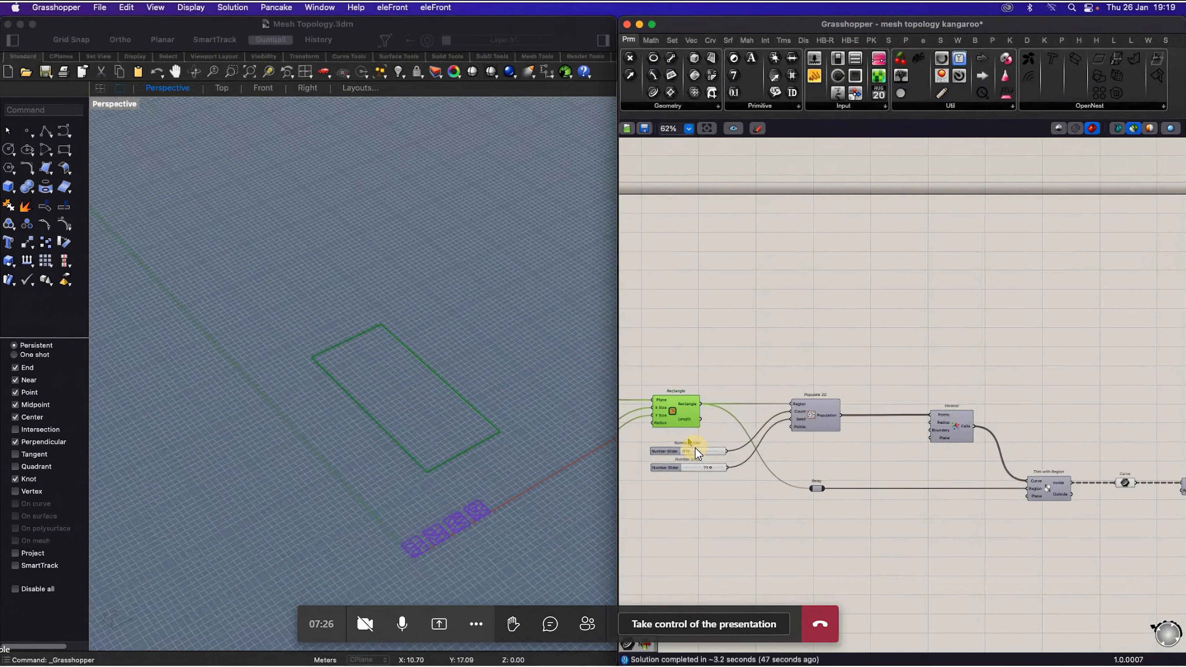
pyautogui.moveTo(726, 410); pyautogui.dragTo(930, 429)
pyautogui.moveTo(943, 425)
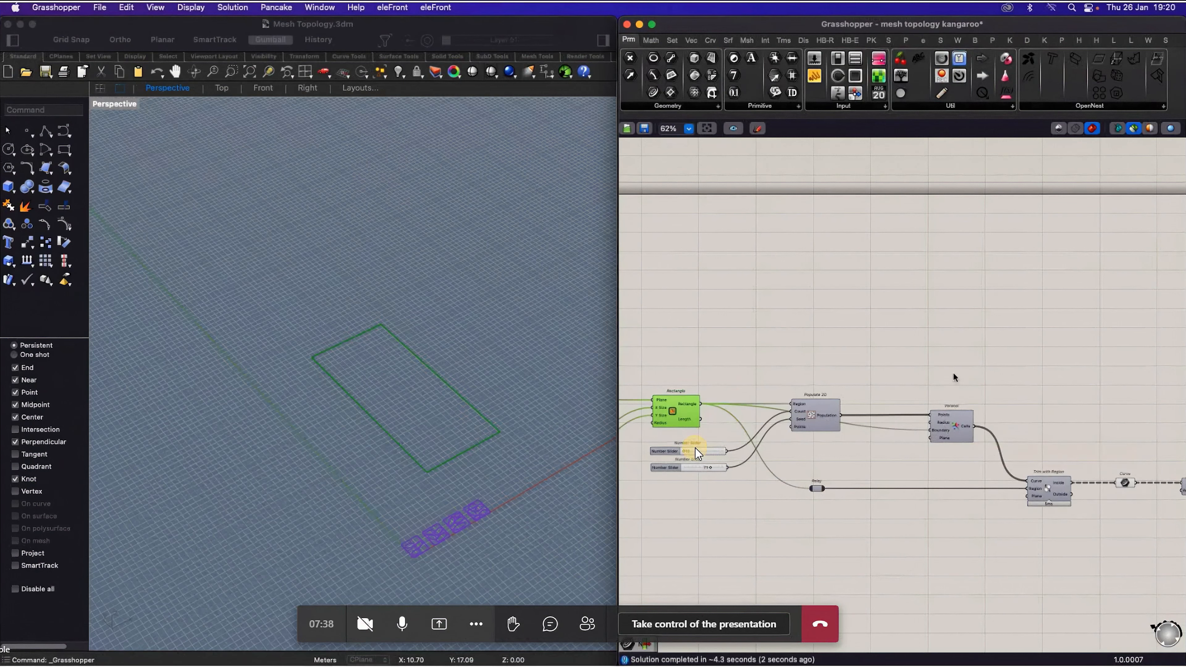
pyautogui.click(951, 425)
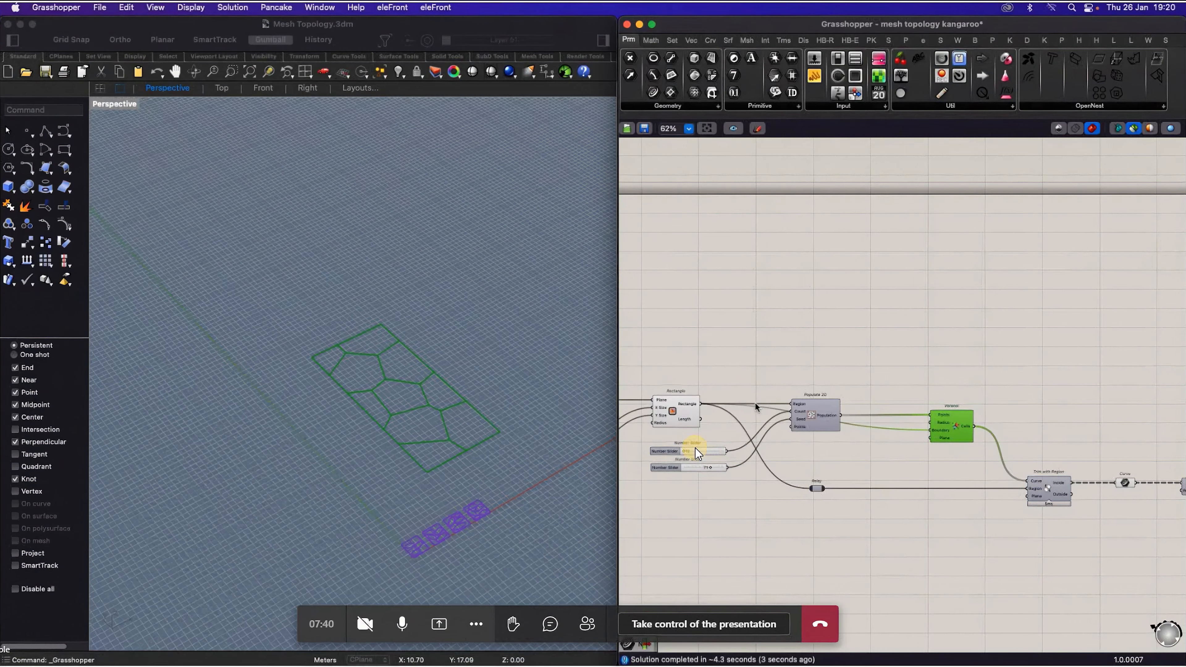
pyautogui.scroll(2, 444, 376)
pyautogui.scroll(2, 444, 377)
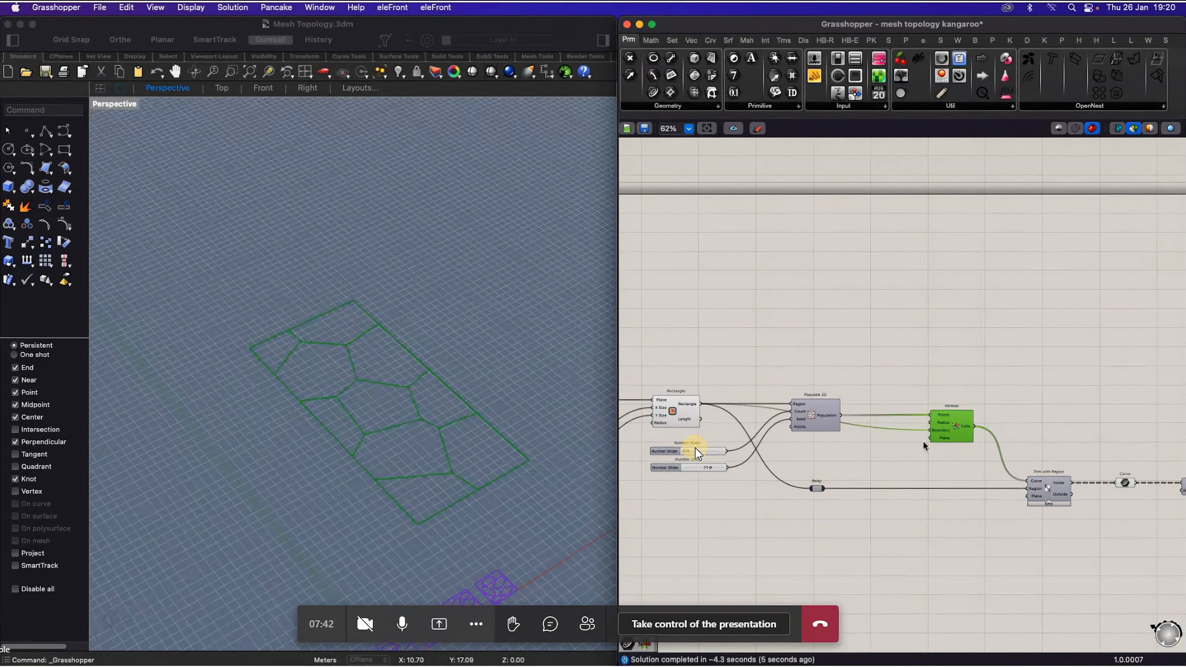
pyautogui.click(876, 372)
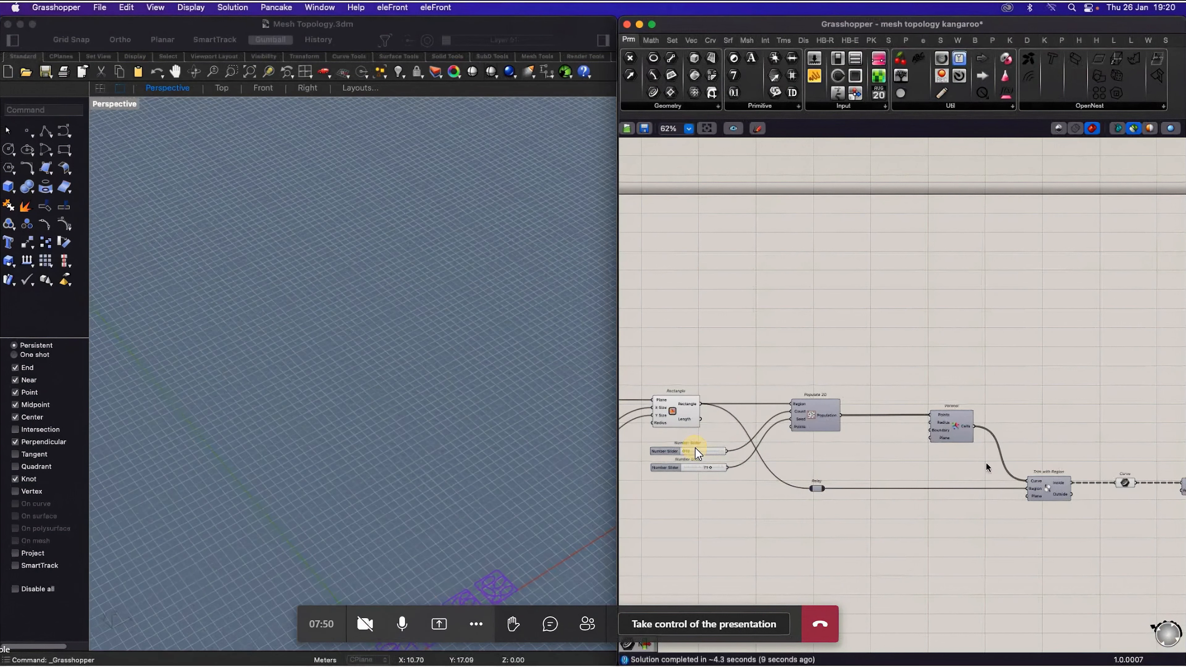
# Step: Select the Trim with Region component and inspect its geometry together with its curve and region inputs
pyautogui.scroll(3, 1046, 512)
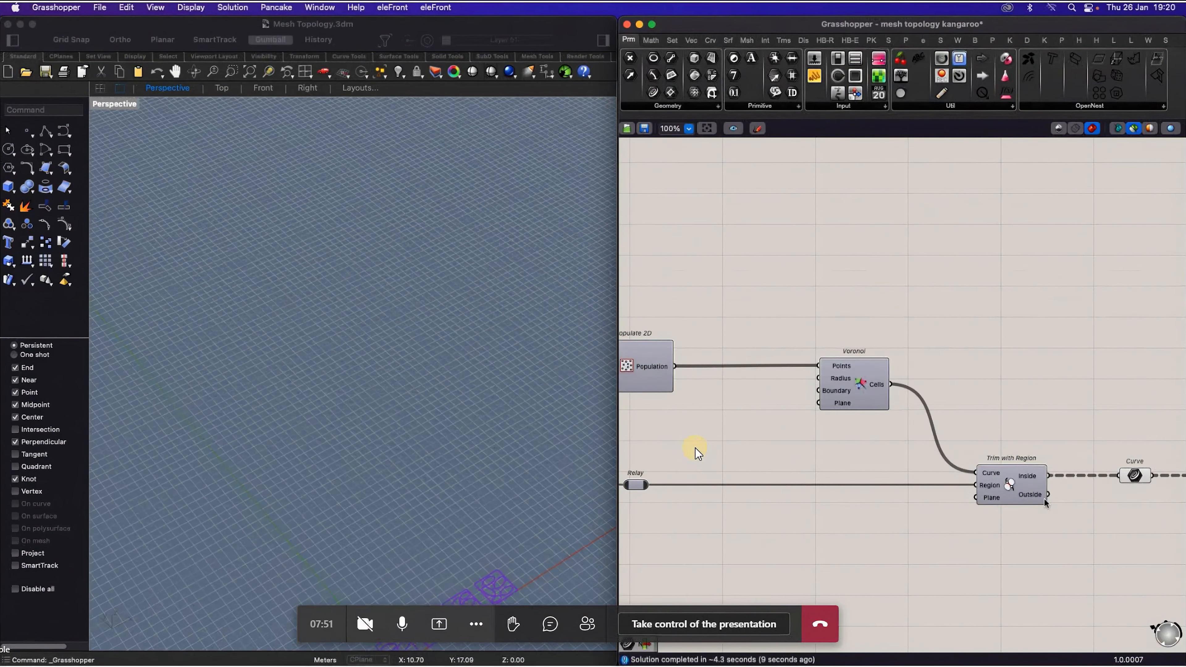
pyautogui.click(1010, 488)
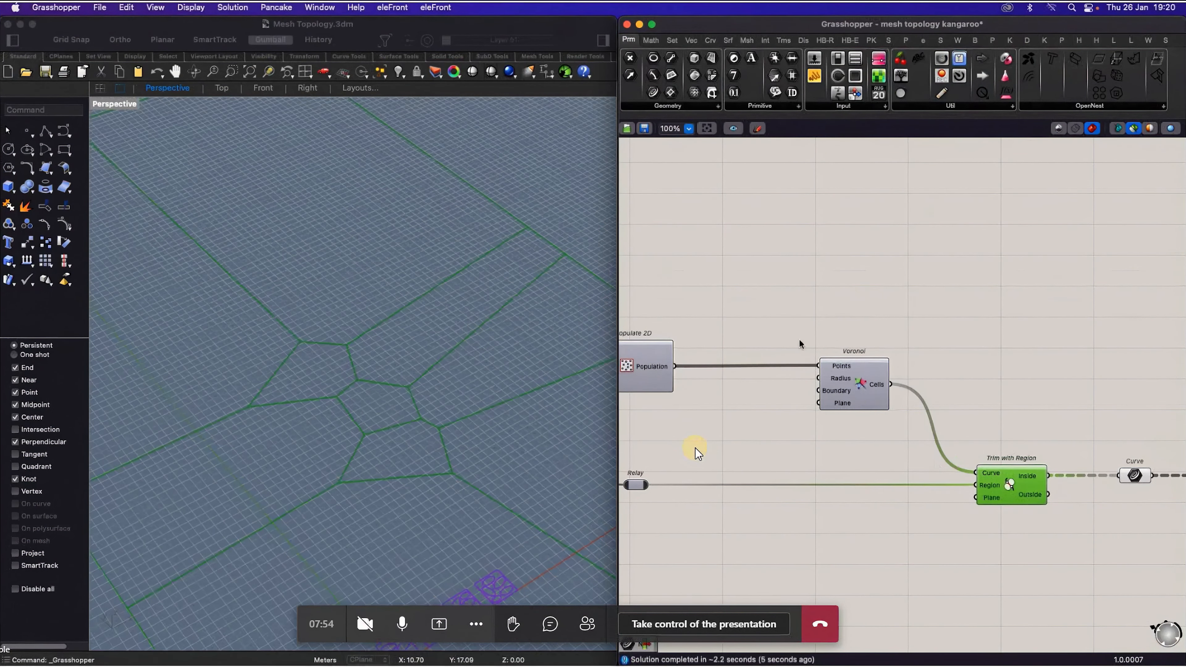
pyautogui.scroll(-1, 732, 454)
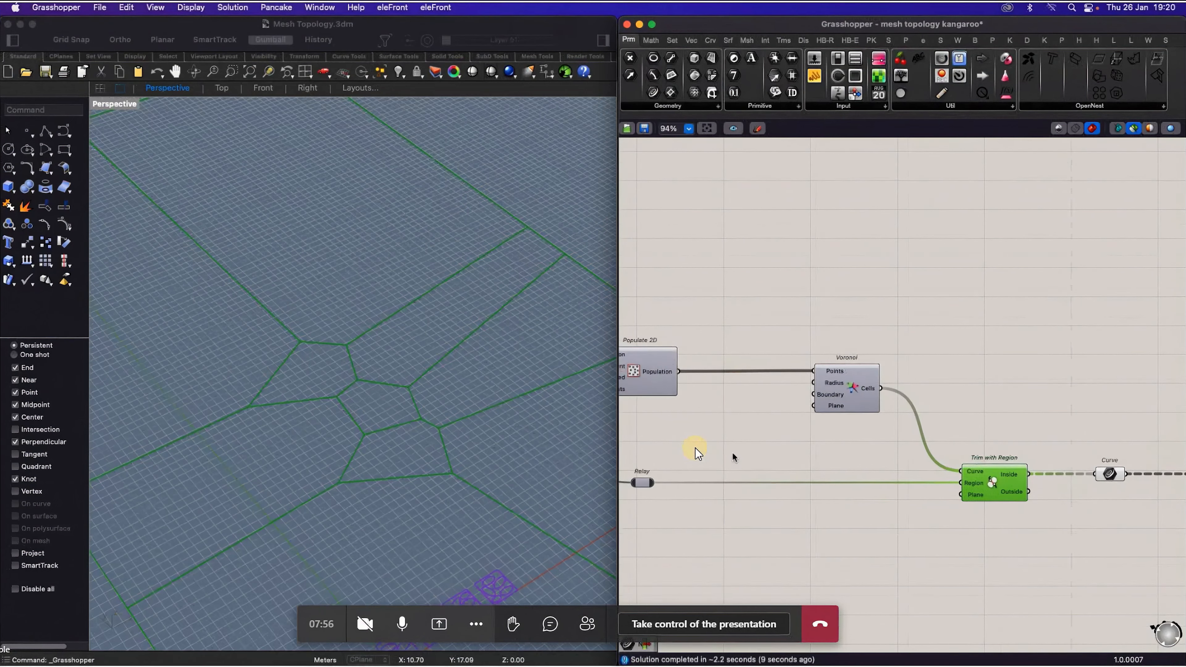
pyautogui.scroll(-5, 732, 454)
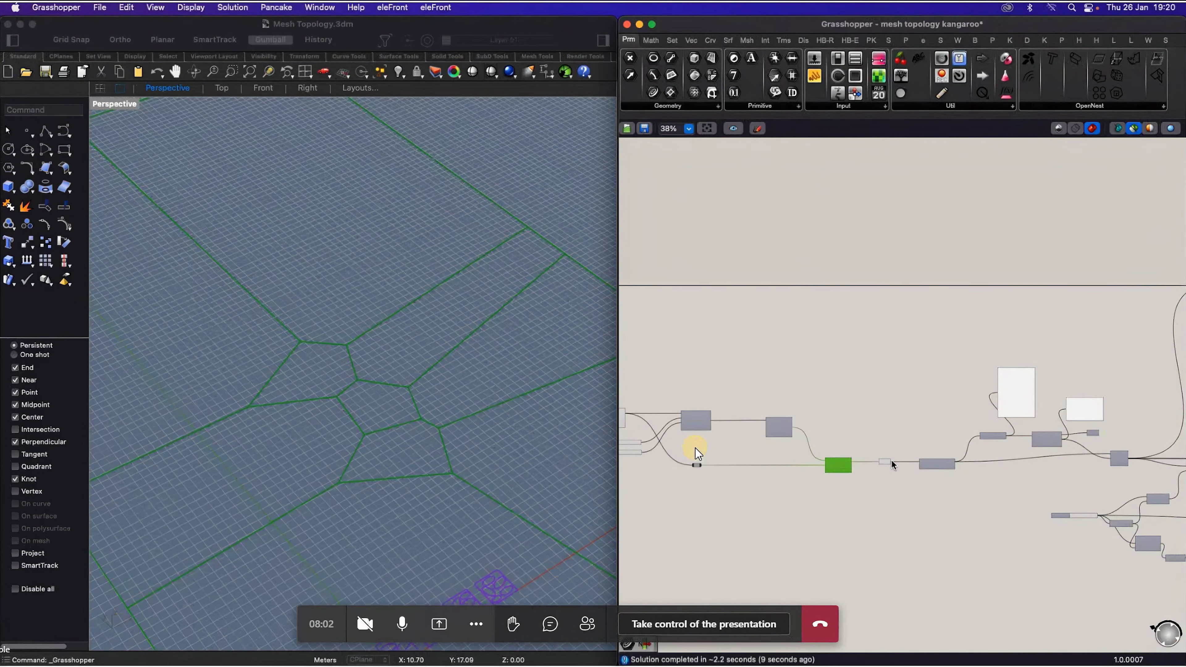
pyautogui.scroll(3, 892, 459)
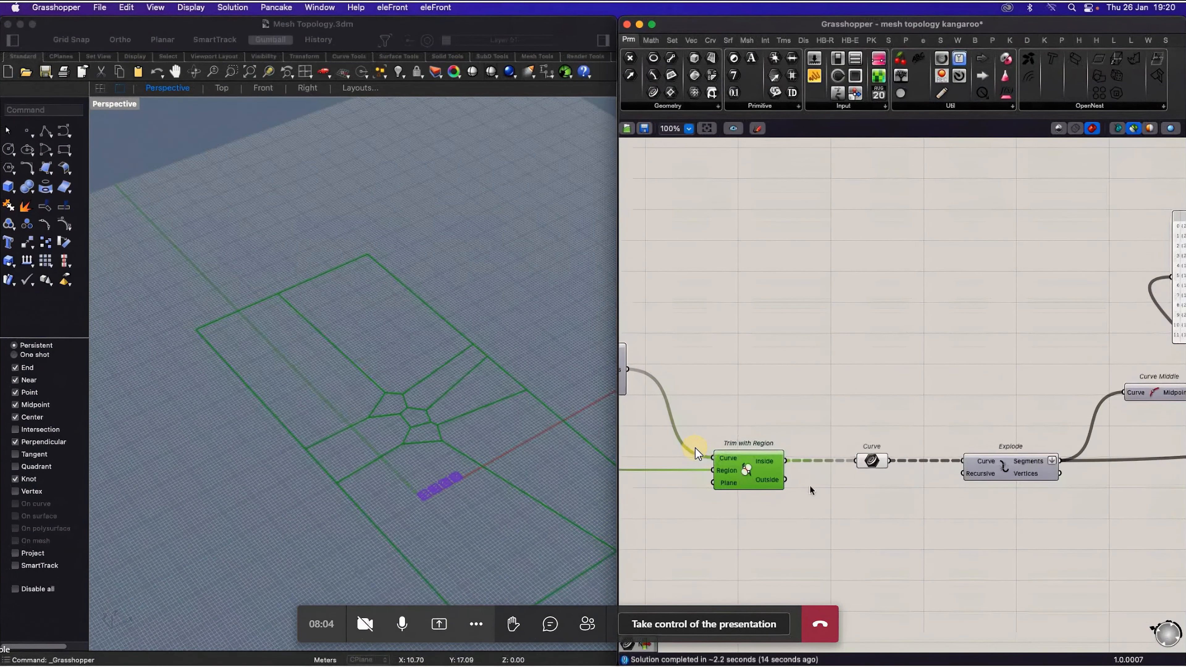
# Step: Select the Curve container after Trim with Region and inspect the inside curves in the perspective view
pyautogui.click(840, 484)
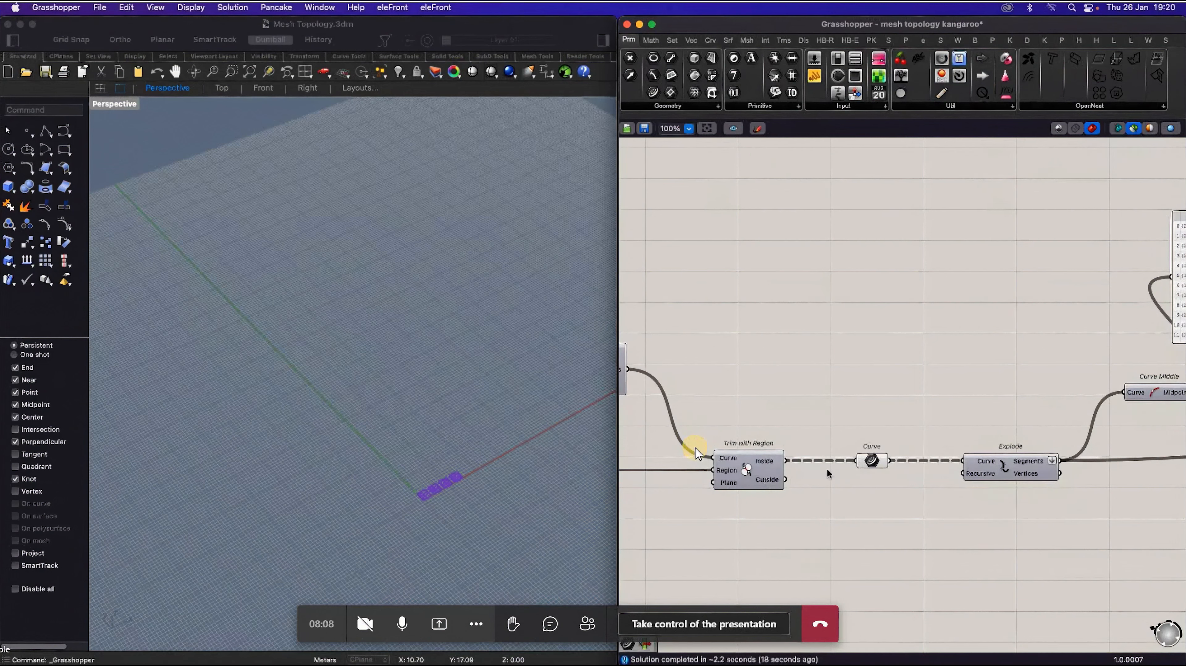
pyautogui.click(872, 461)
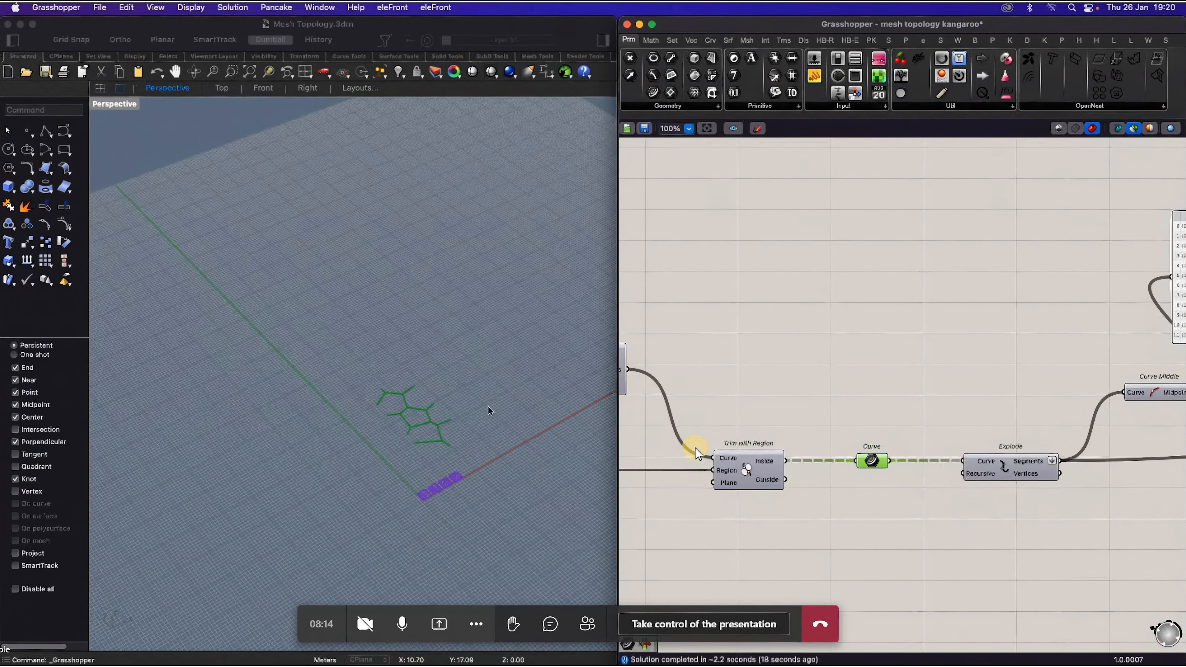
pyautogui.scroll(4, 486, 414)
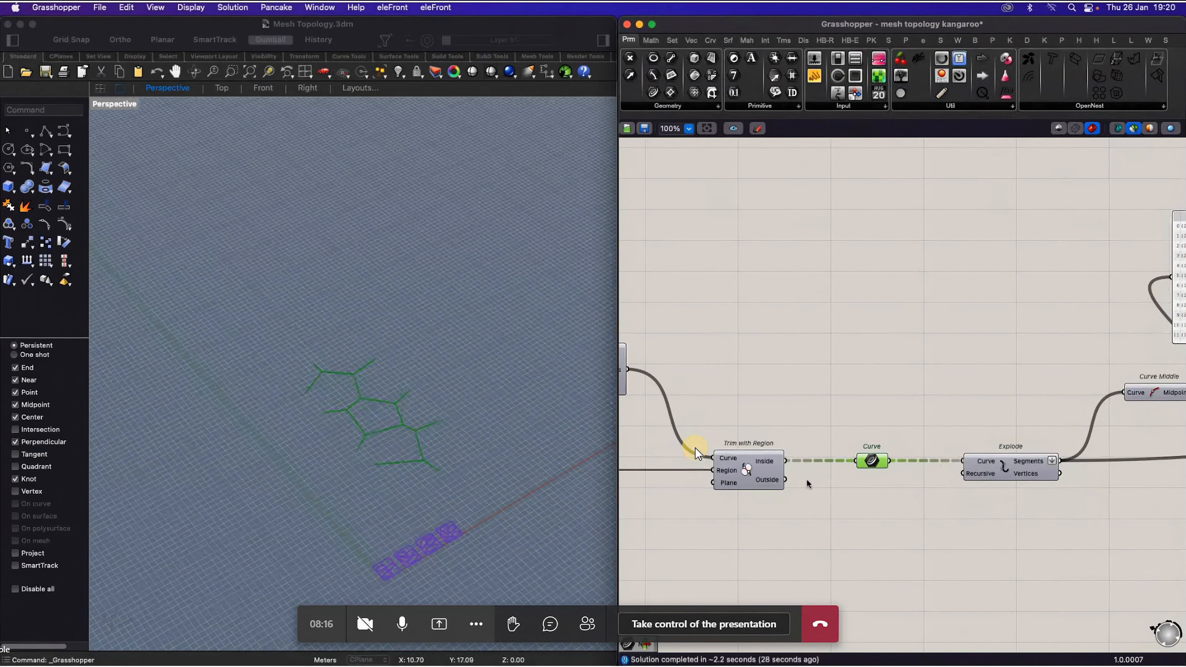
# Step: Window-select the group of components in the downstream half of the definition and disable them
pyautogui.scroll(-5, 757, 480)
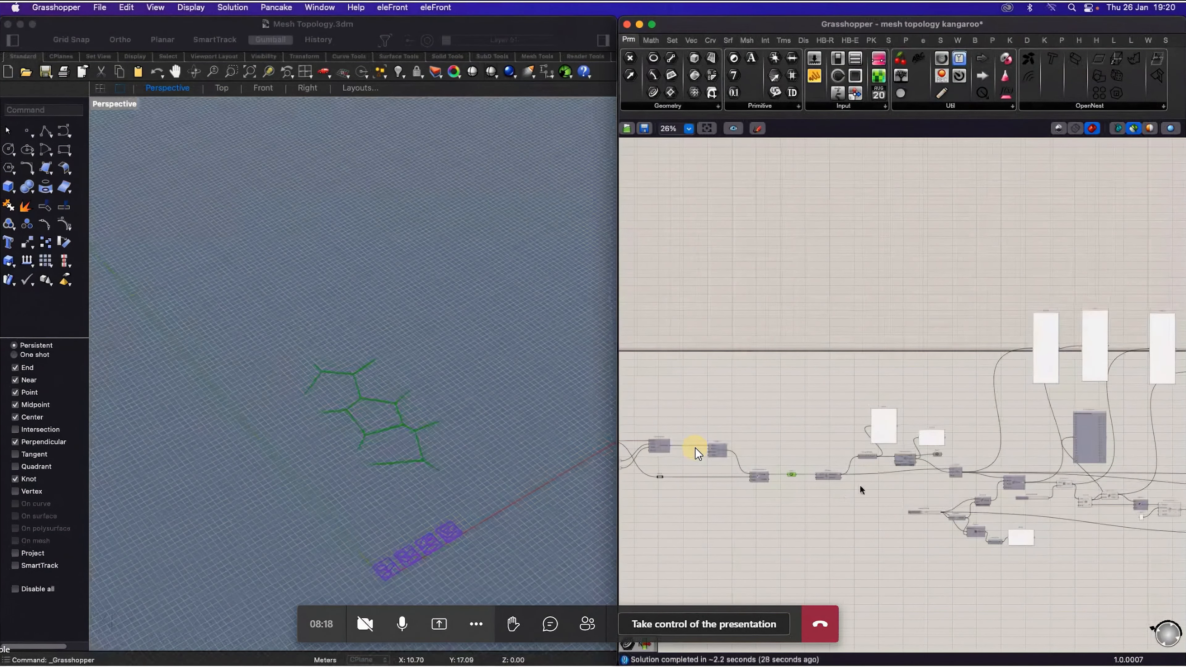
pyautogui.scroll(-3, 695, 452)
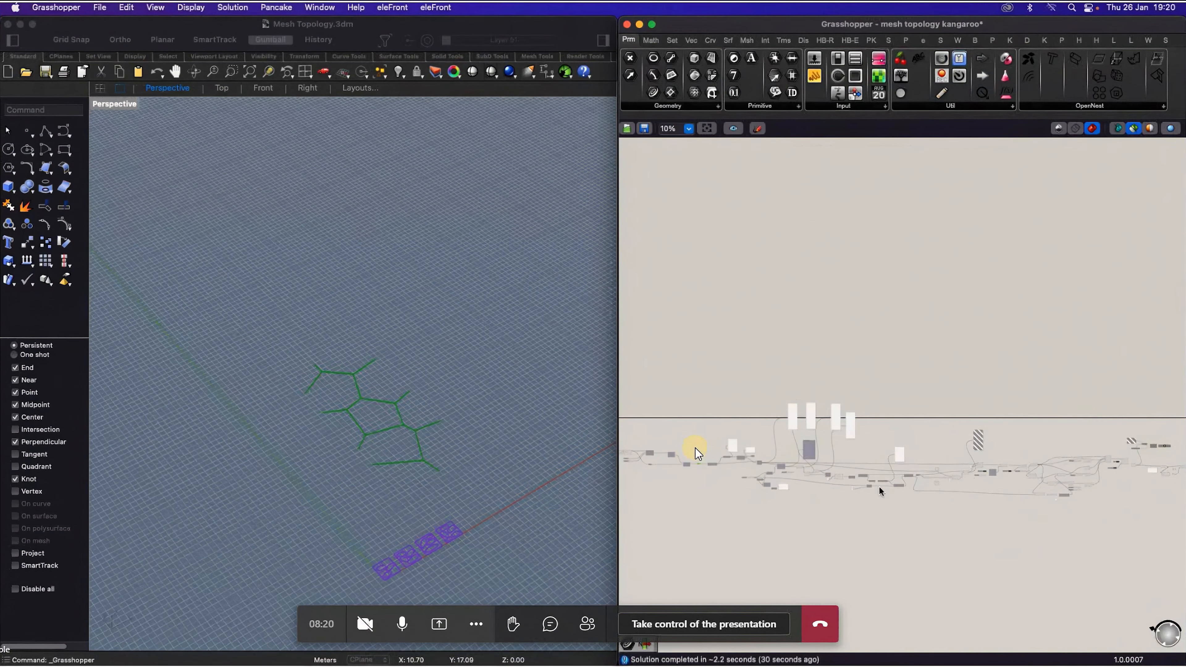
pyautogui.scroll(-1, 696, 452)
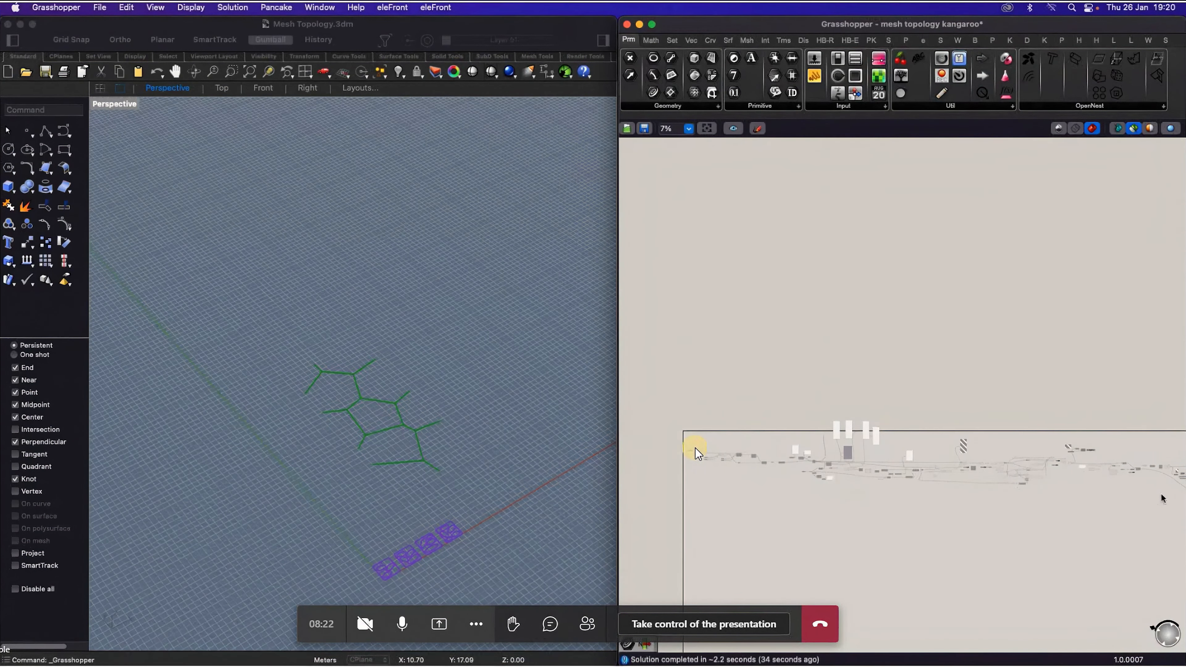
pyautogui.scroll(-1, 993, 482)
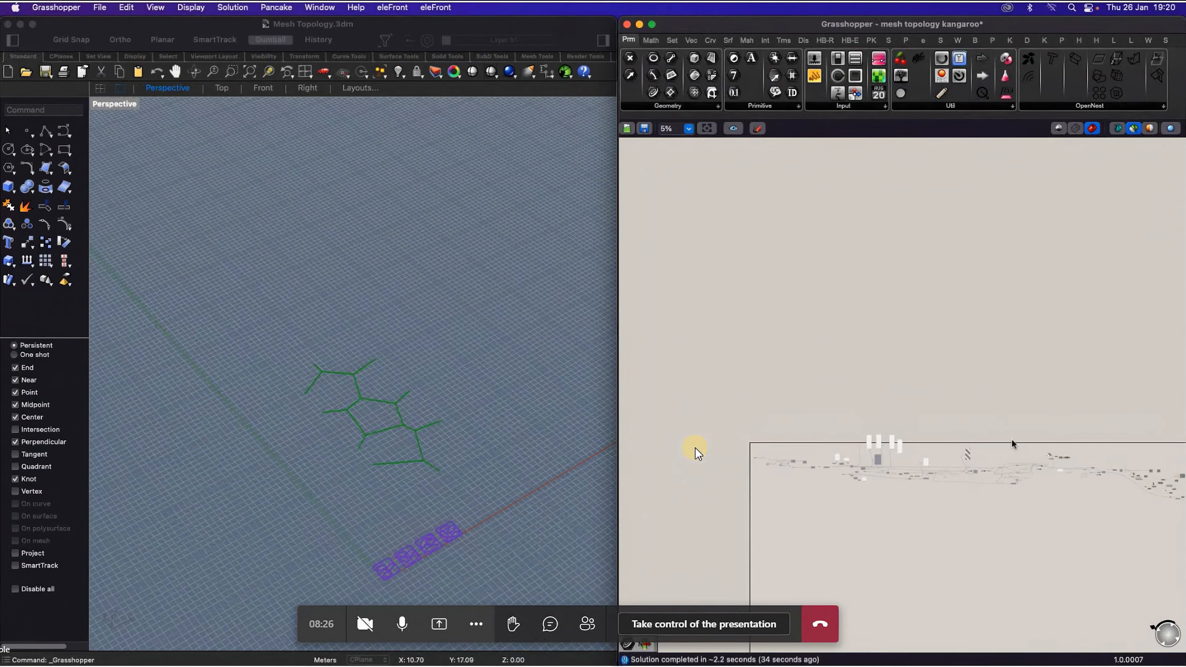
pyautogui.moveTo(1040, 455); pyautogui.dragTo(1140, 502)
pyautogui.moveTo(1004, 443); pyautogui.dragTo(1026, 472)
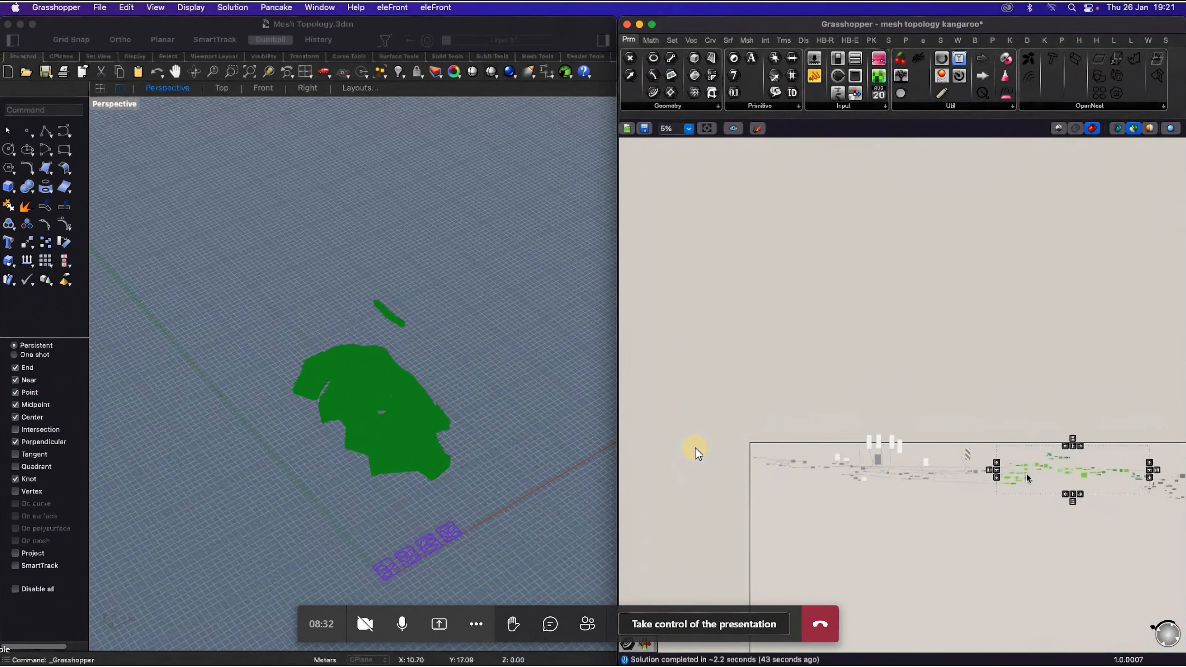
pyautogui.press('space')
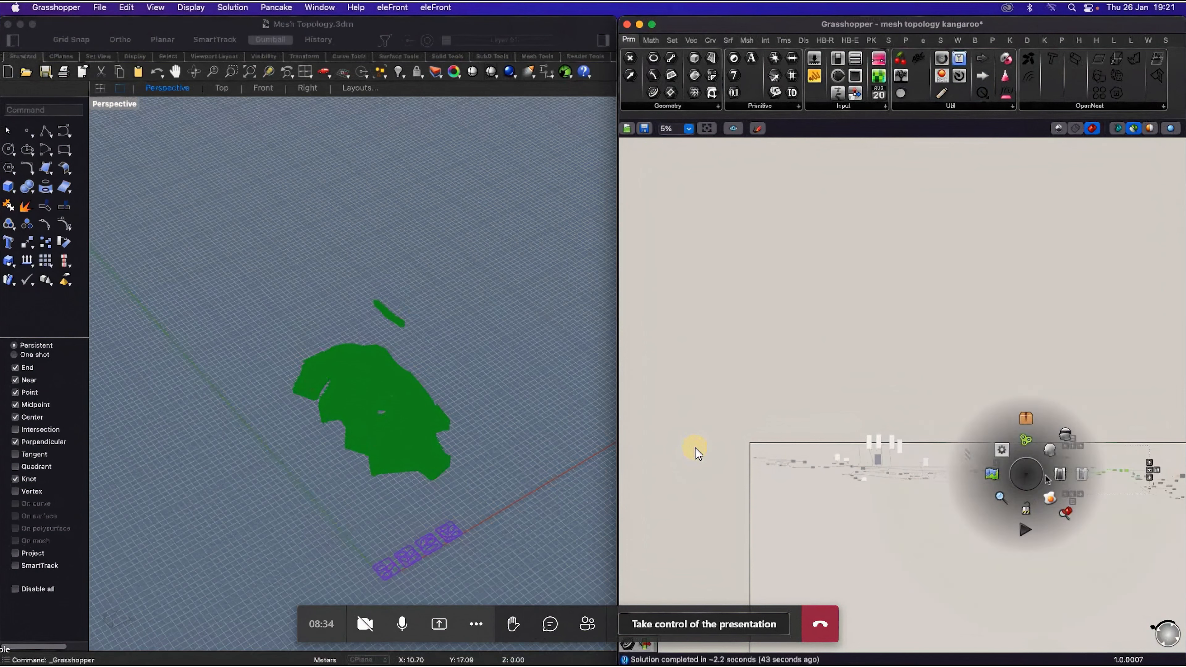
pyautogui.click(1080, 476)
# Step: Return to the Curve container and examine its curves and its links to Trim with Region and Explode
pyautogui.scroll(1, 863, 472)
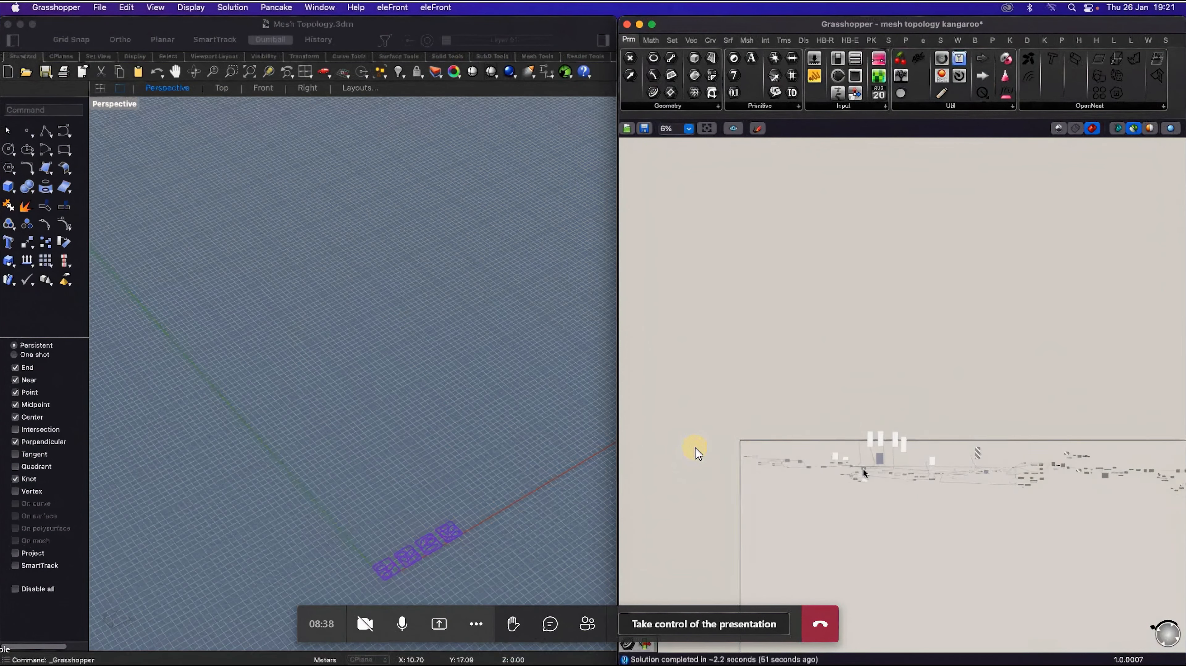
pyautogui.scroll(10, 863, 468)
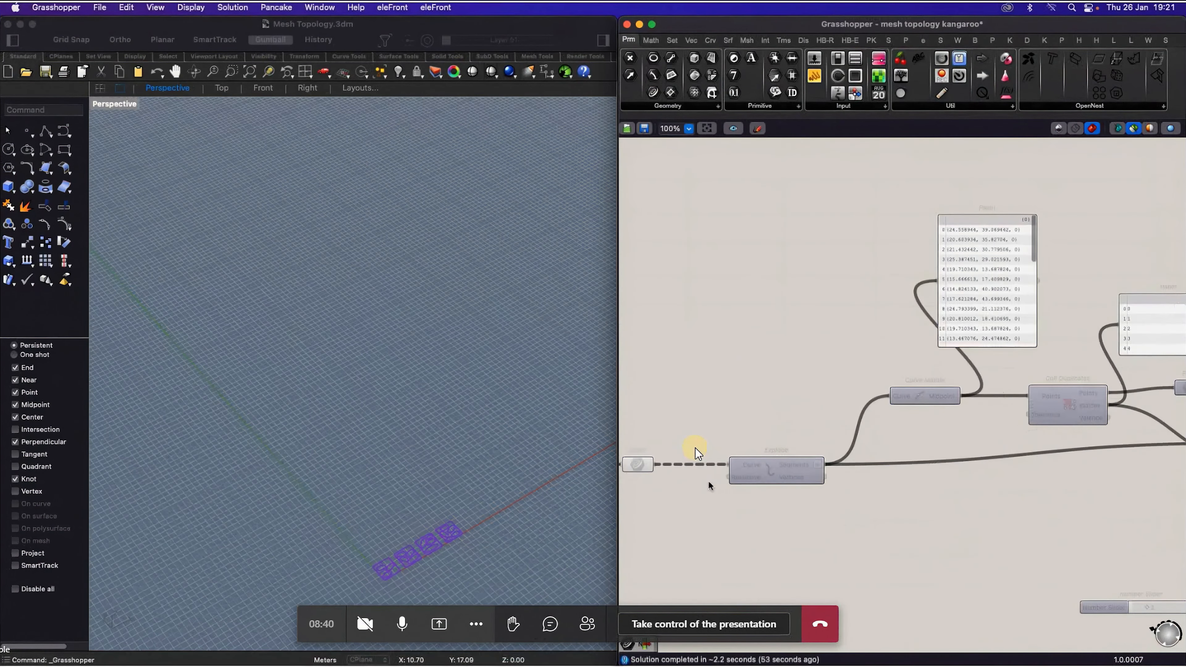
pyautogui.scroll(-4, 747, 489)
pyautogui.scroll(4, 868, 500)
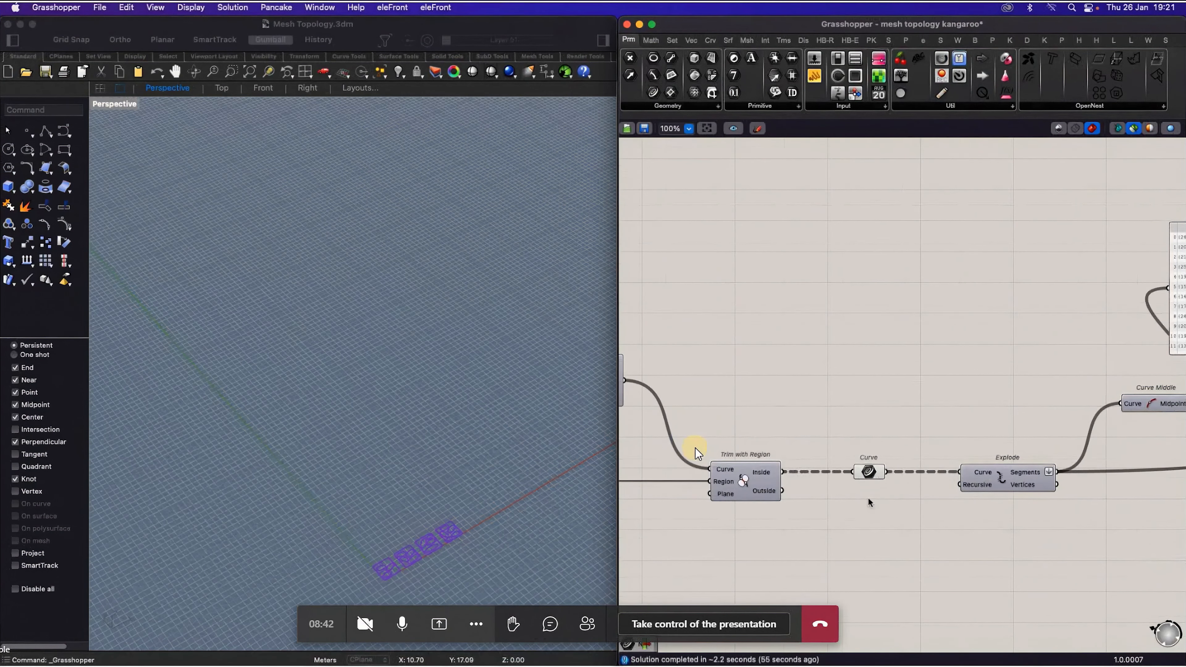
pyautogui.click(867, 473)
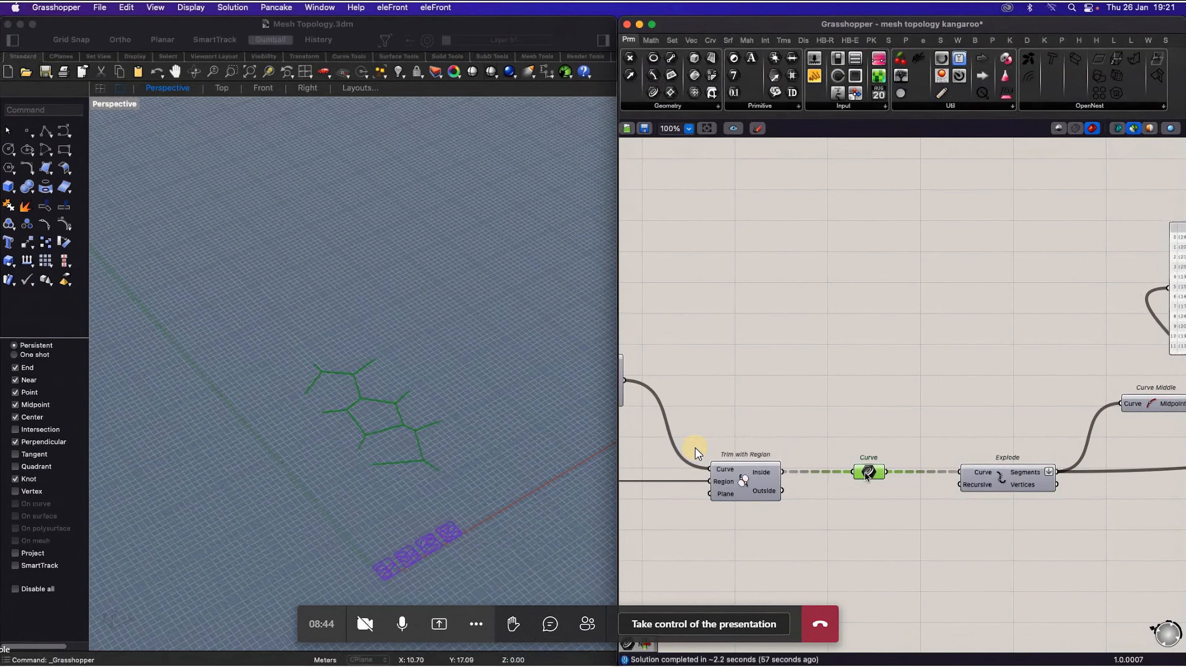
pyautogui.scroll(-2, 790, 486)
pyautogui.scroll(2, 1066, 474)
pyautogui.scroll(2, 906, 478)
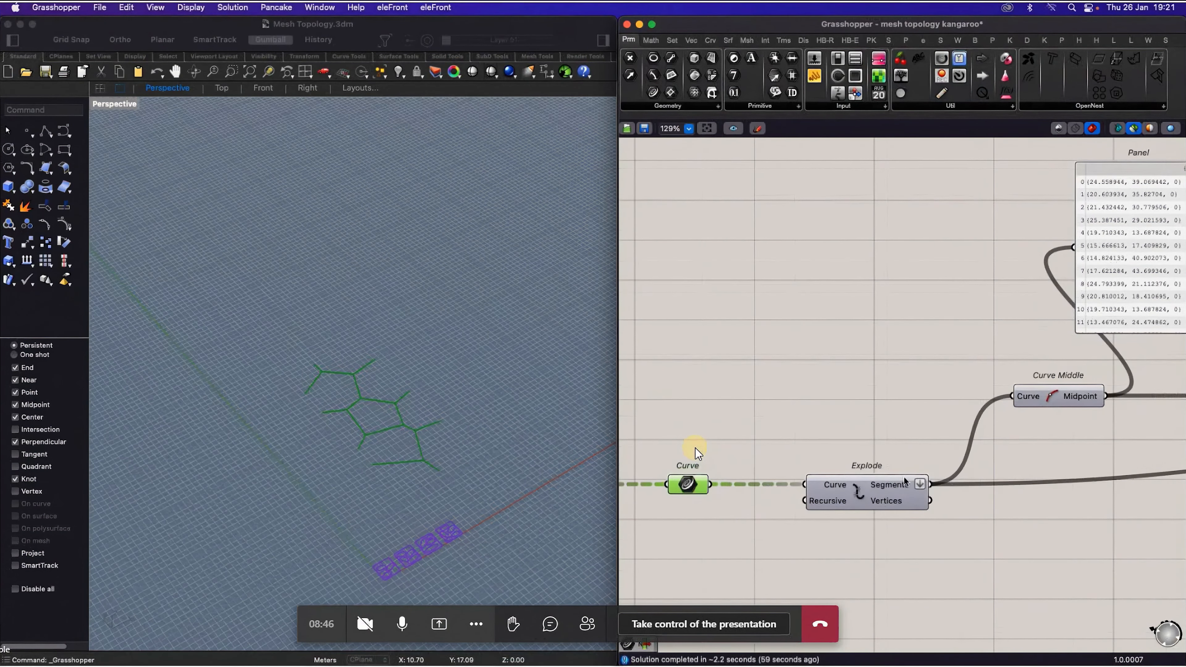
pyautogui.scroll(-3, 860, 514)
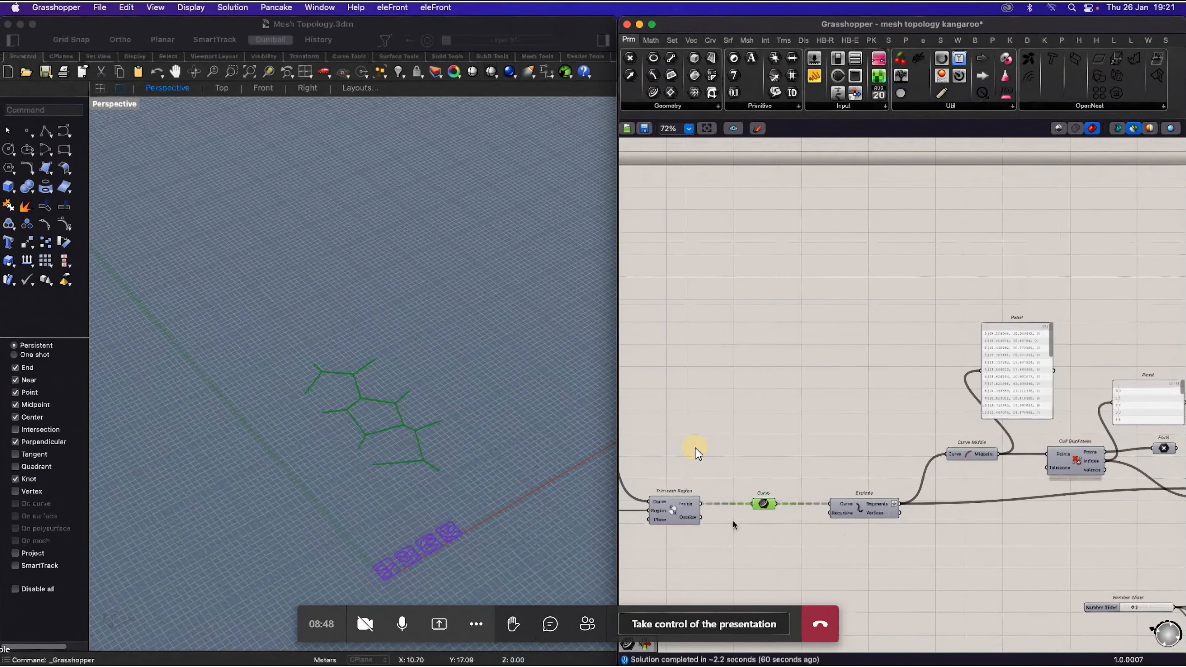
pyautogui.scroll(3, 636, 519)
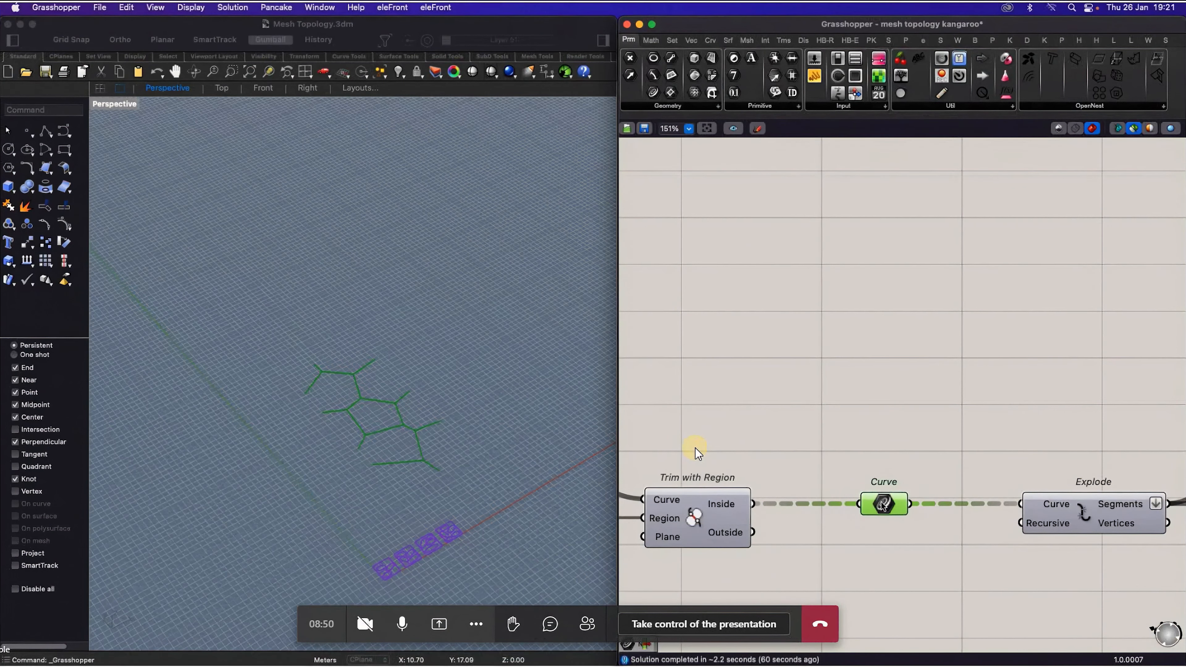
pyautogui.scroll(-3, 780, 462)
pyautogui.scroll(2, 904, 488)
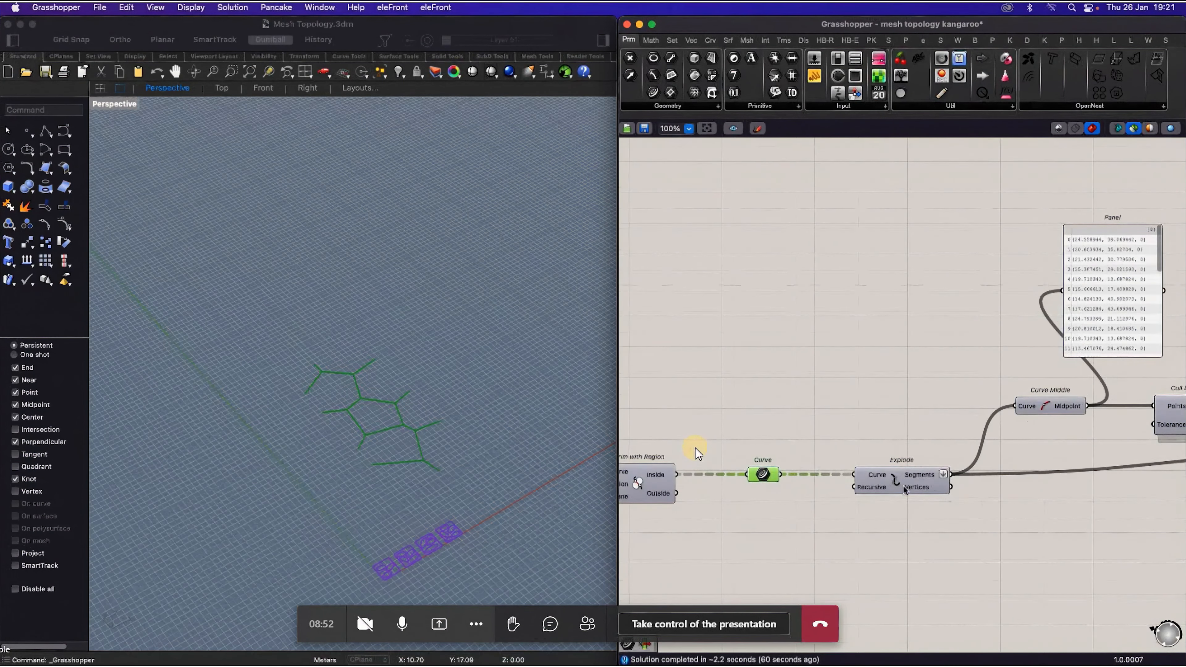
# Step: Select the Explode component and inspect its segments and vertices, and its links to Curve Middle and List Item
pyautogui.click(900, 481)
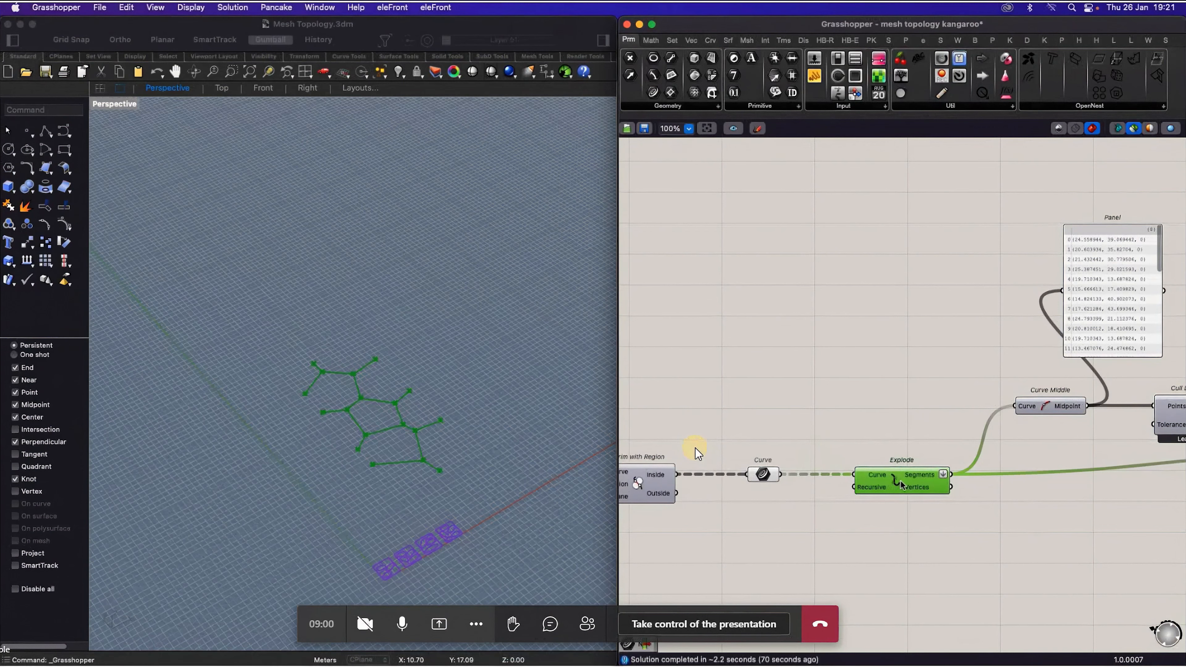
pyautogui.scroll(-5, 781, 505)
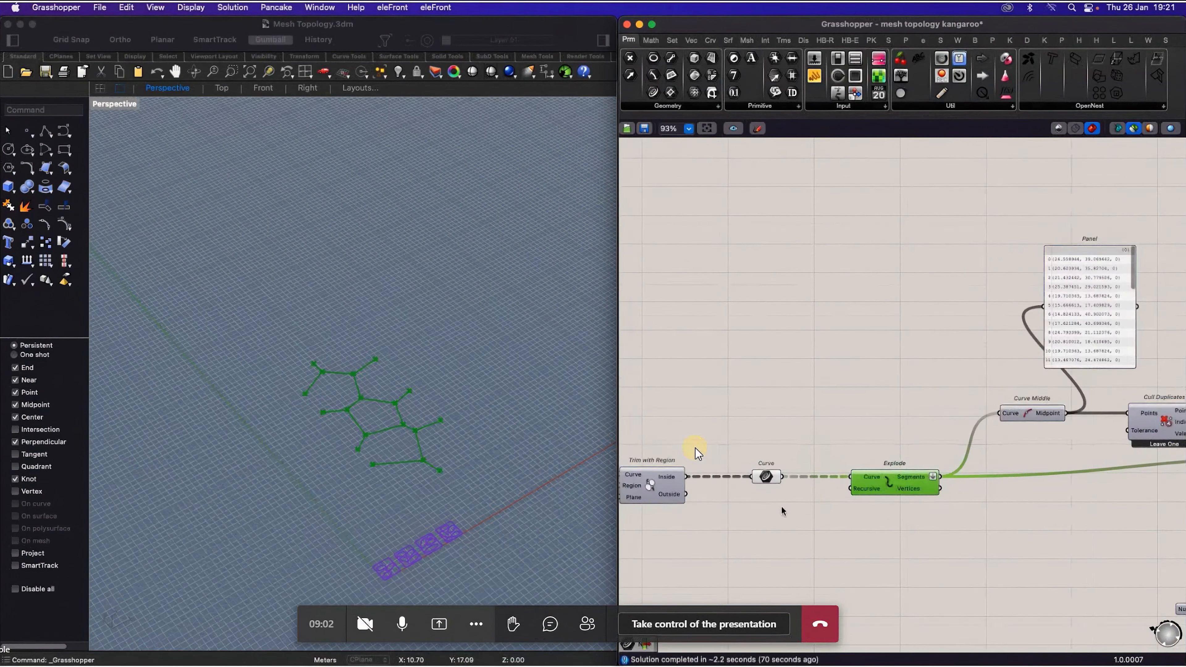
pyautogui.scroll(5, 1043, 427)
pyautogui.scroll(-1, 737, 447)
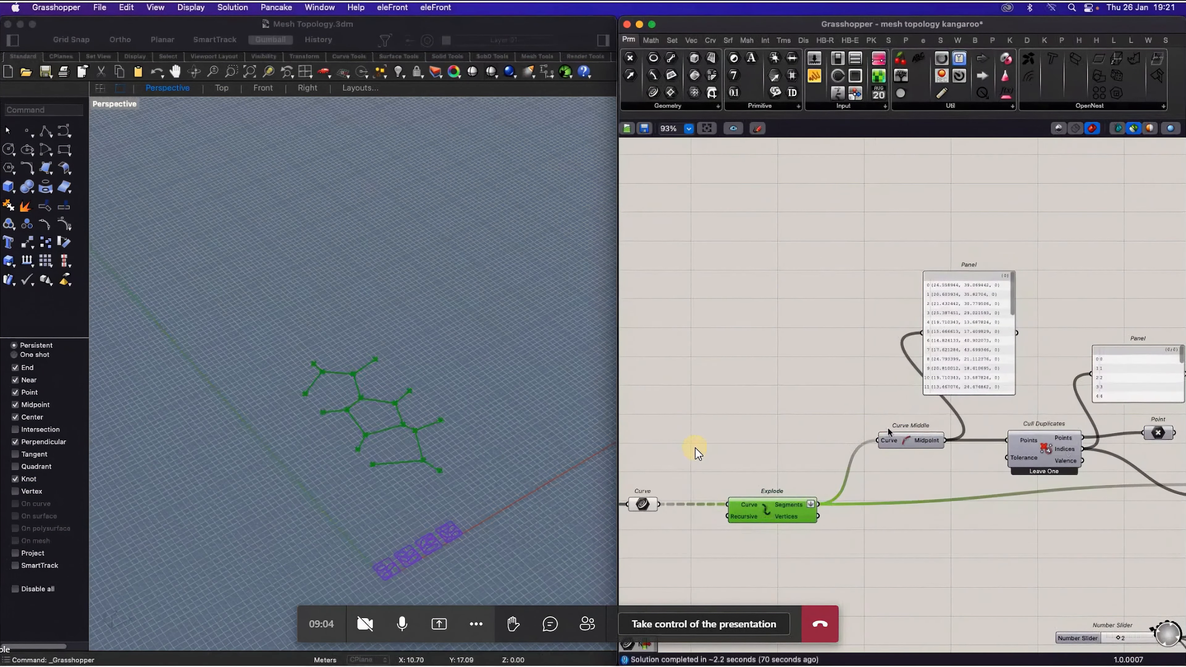
pyautogui.scroll(-5, 985, 421)
pyautogui.scroll(3, 895, 429)
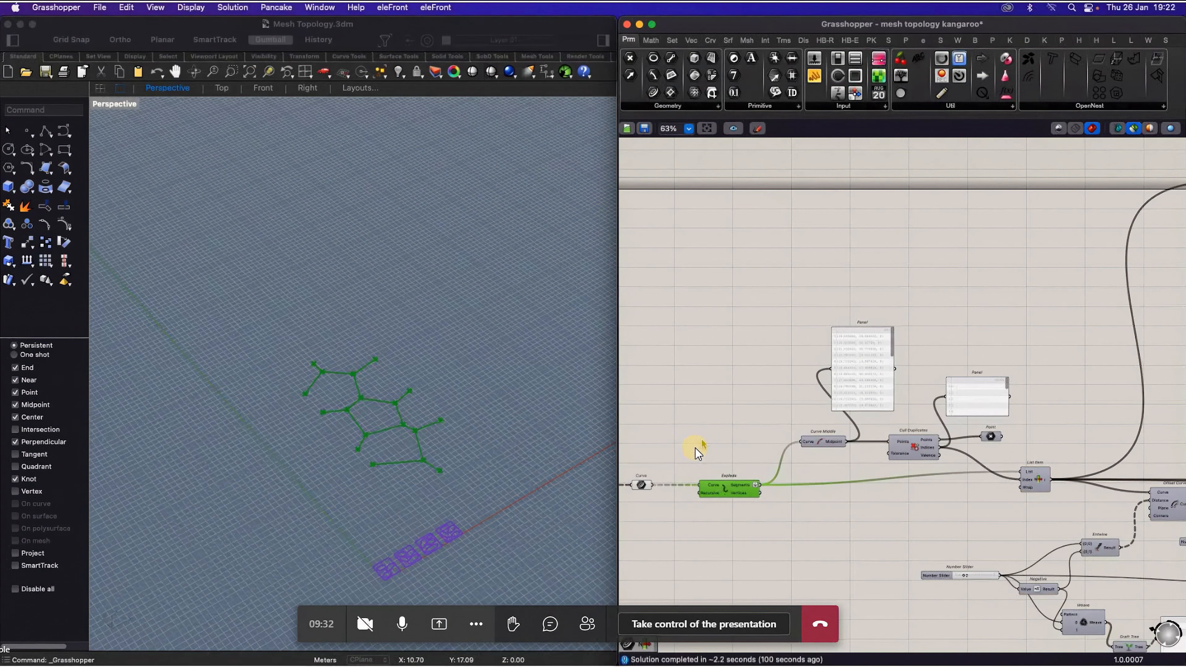
# Step: Add an End Points component above Explode and feed it from the Curve container
pyautogui.doubleClick(695, 448)
pyautogui.write('endpoint')
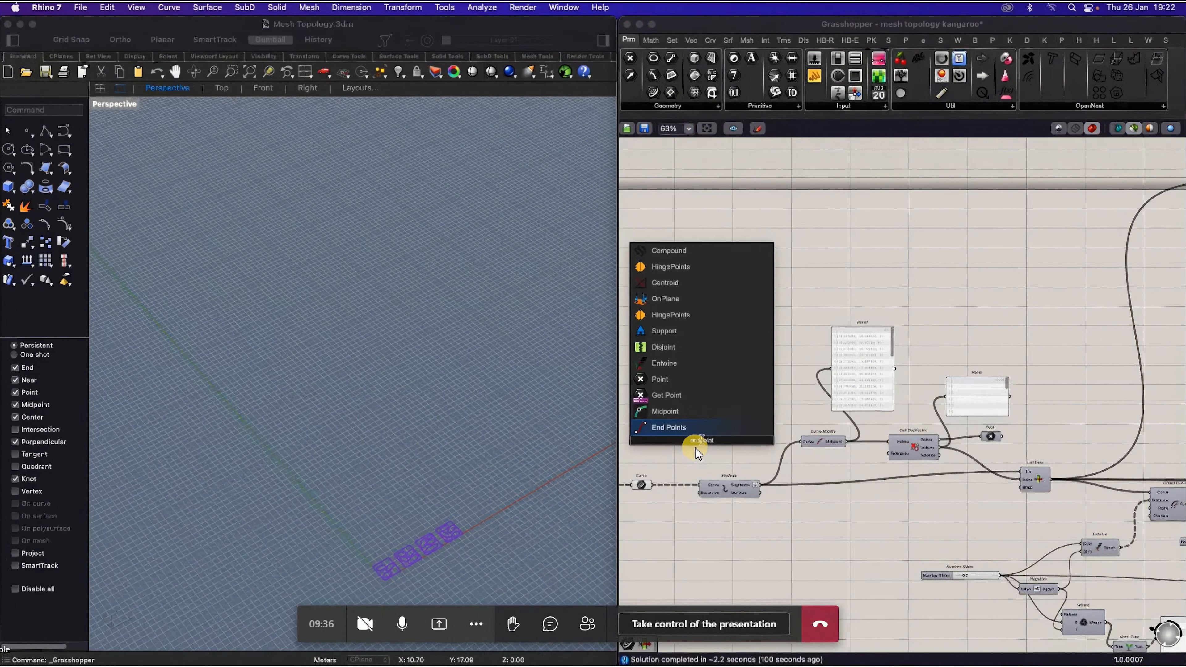
pyautogui.press('Return')
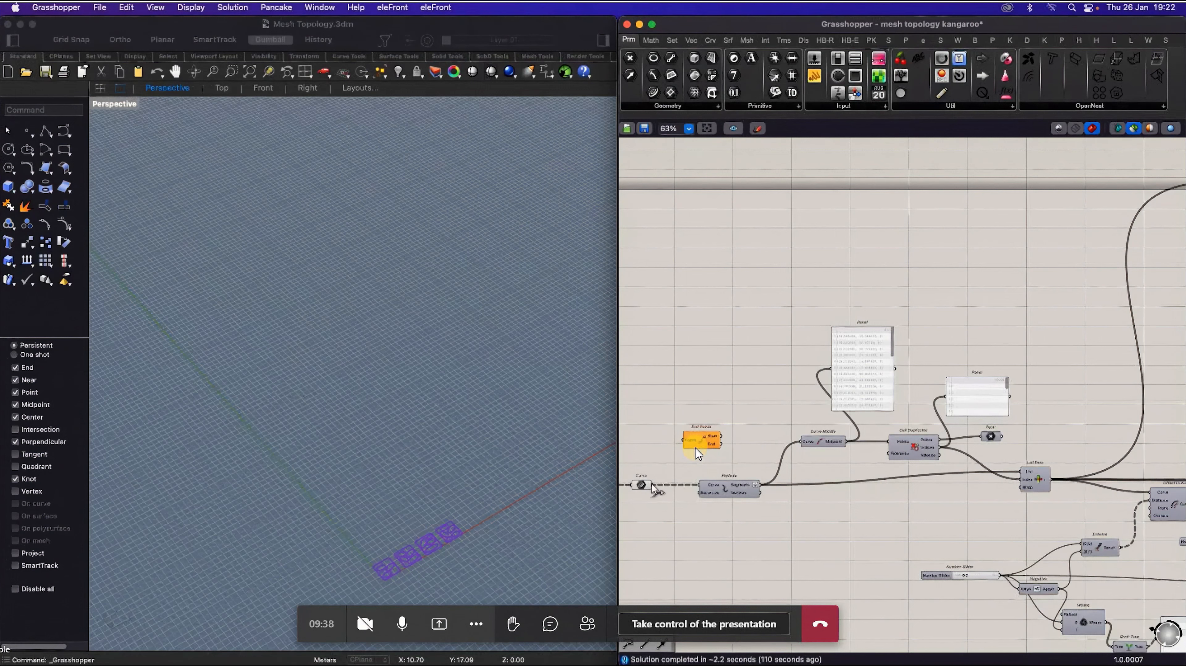
pyautogui.moveTo(652, 485); pyautogui.dragTo(684, 440)
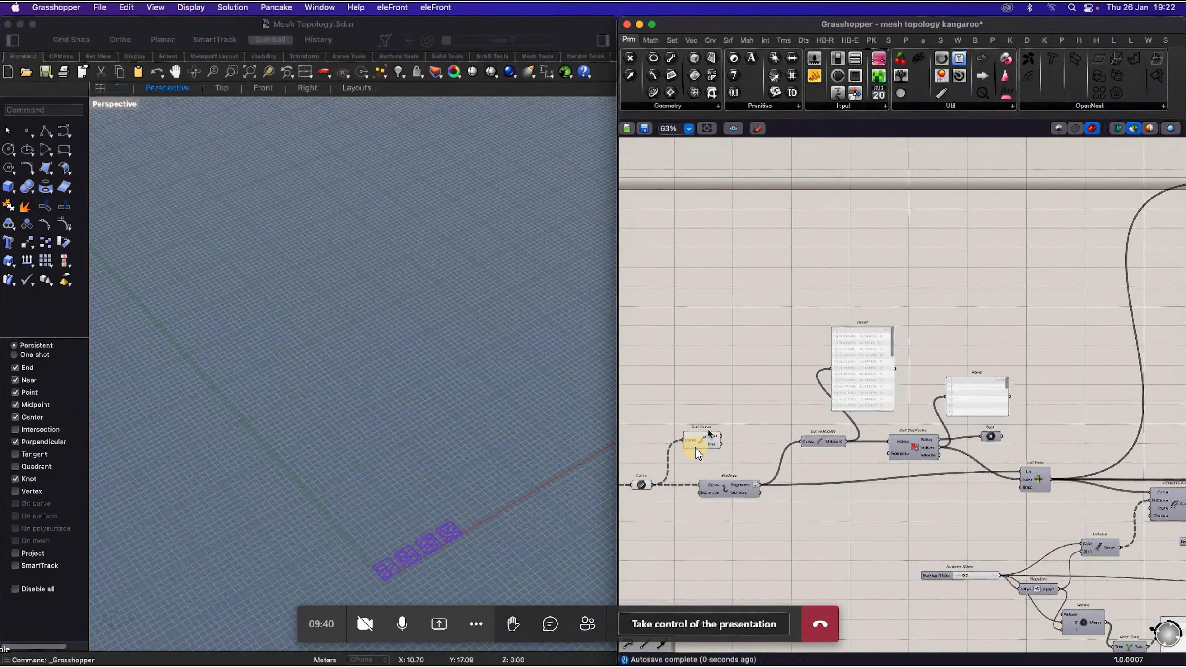
# Step: Preview the End Points component's start and end points, then remove the component
pyautogui.click(695, 446)
pyautogui.moveTo(708, 444)
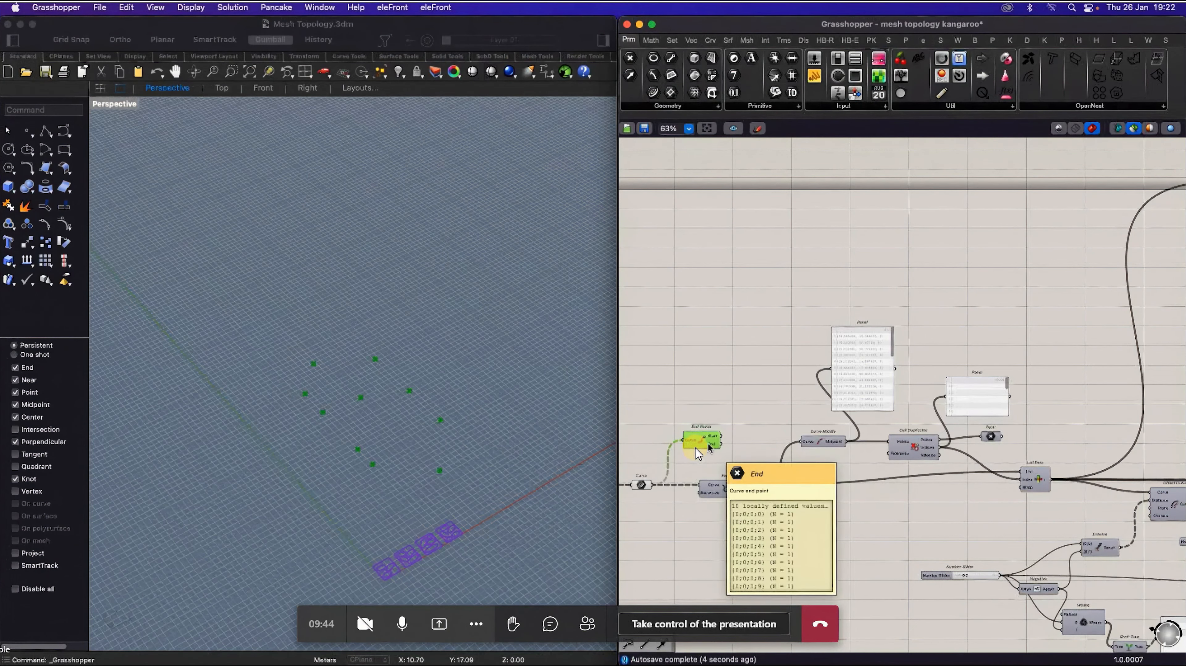
pyautogui.press('Delete')
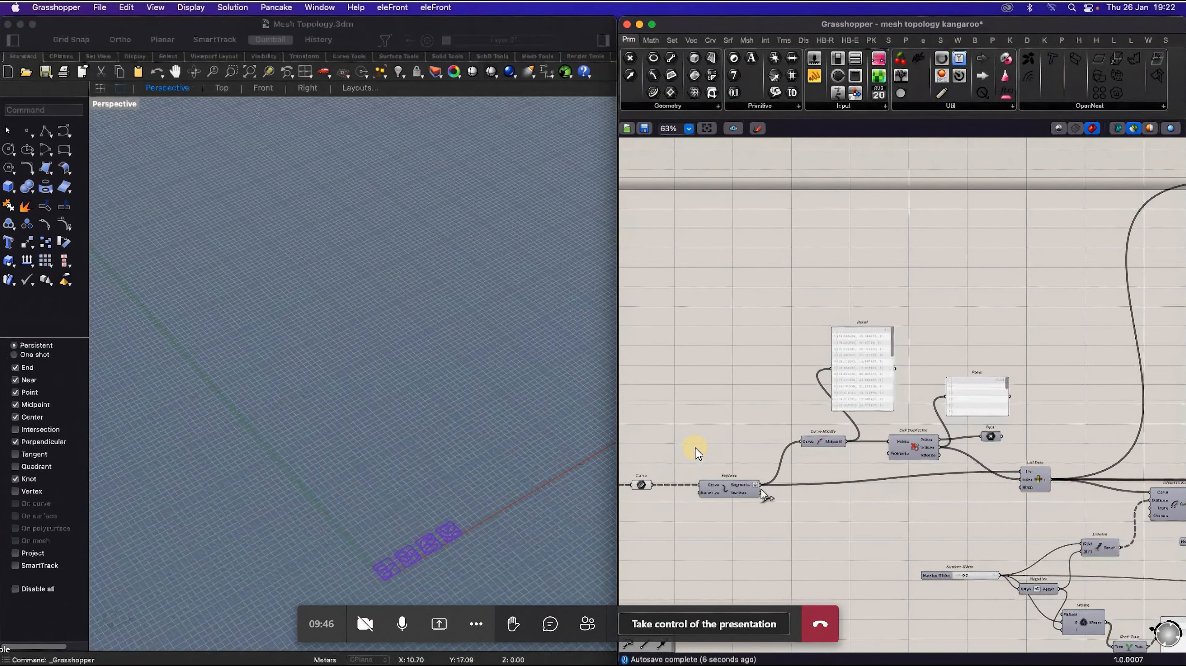
# Step: Inspect the Curve Middle midpoints, comparing them with the Explode segments in the perspective view
pyautogui.scroll(3, 794, 451)
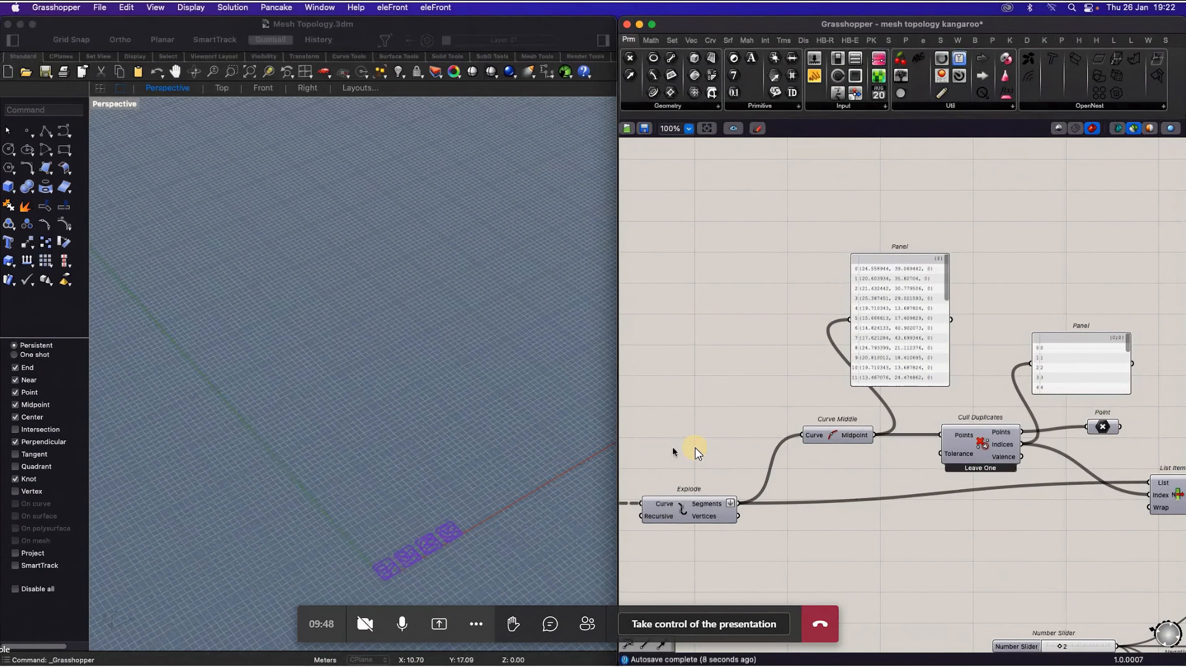
pyautogui.click(848, 437)
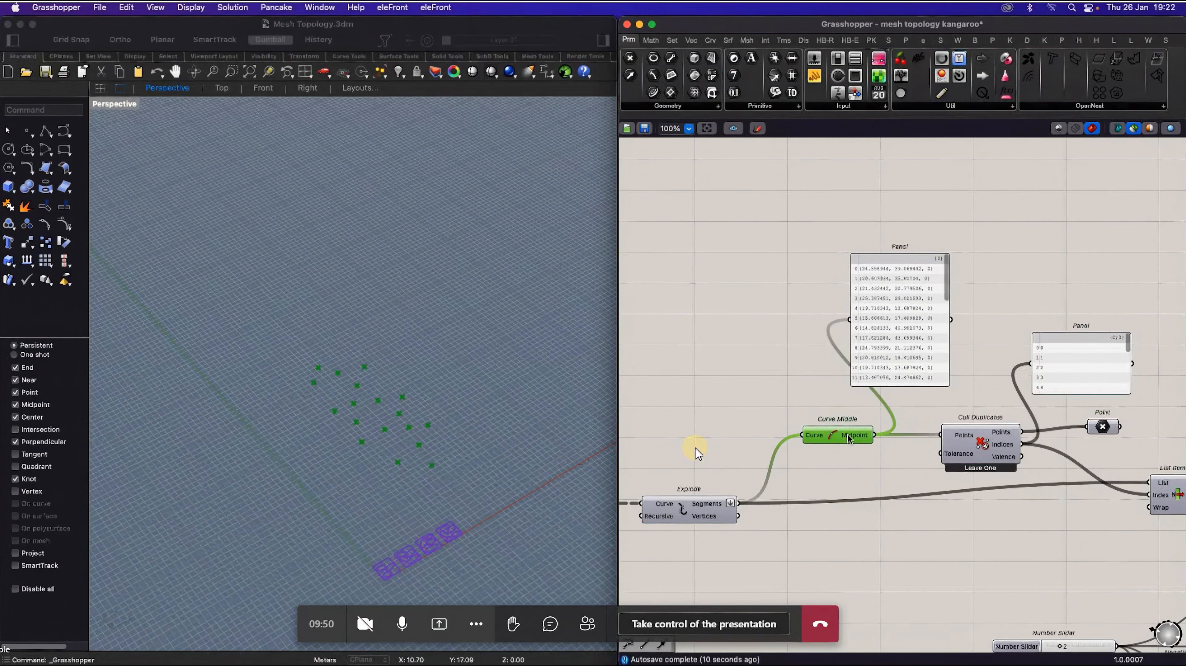
pyautogui.keyDown('shift'); pyautogui.click(702, 513); pyautogui.keyUp('shift')
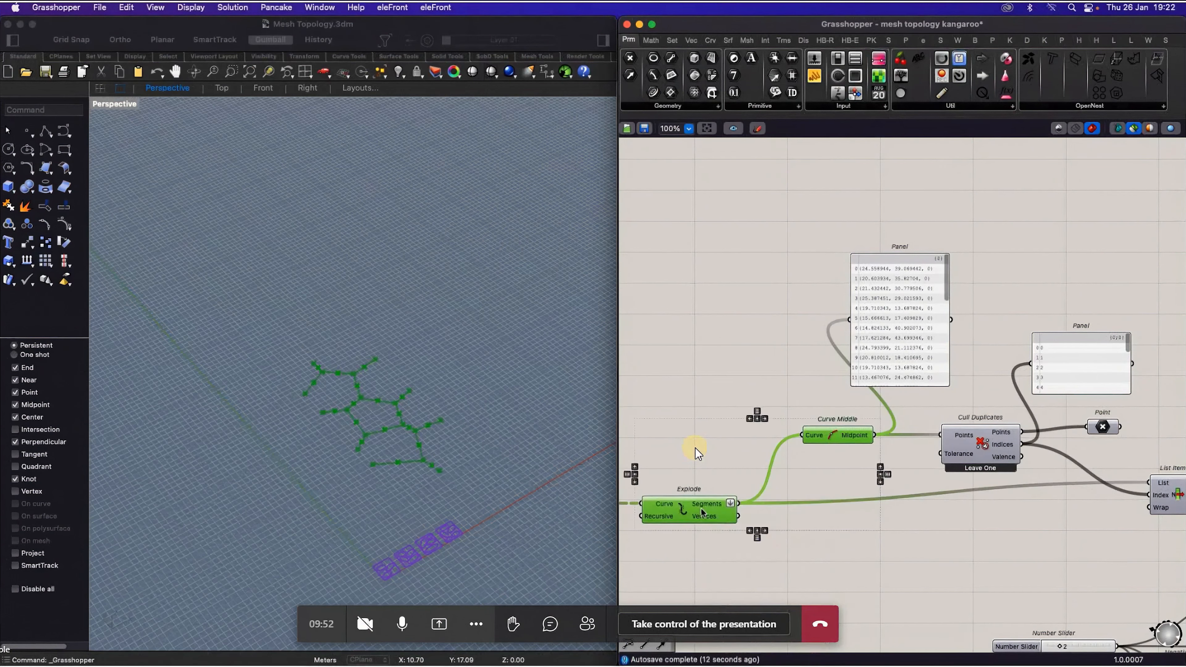
pyautogui.scroll(5, 377, 479)
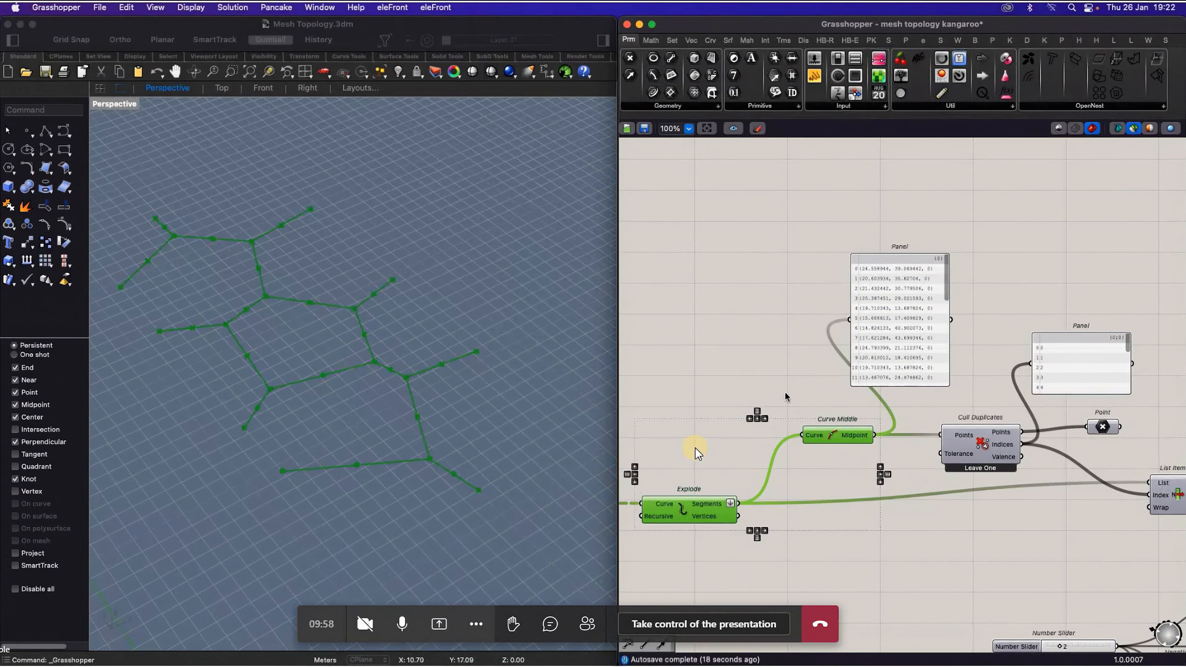
pyautogui.click(777, 374)
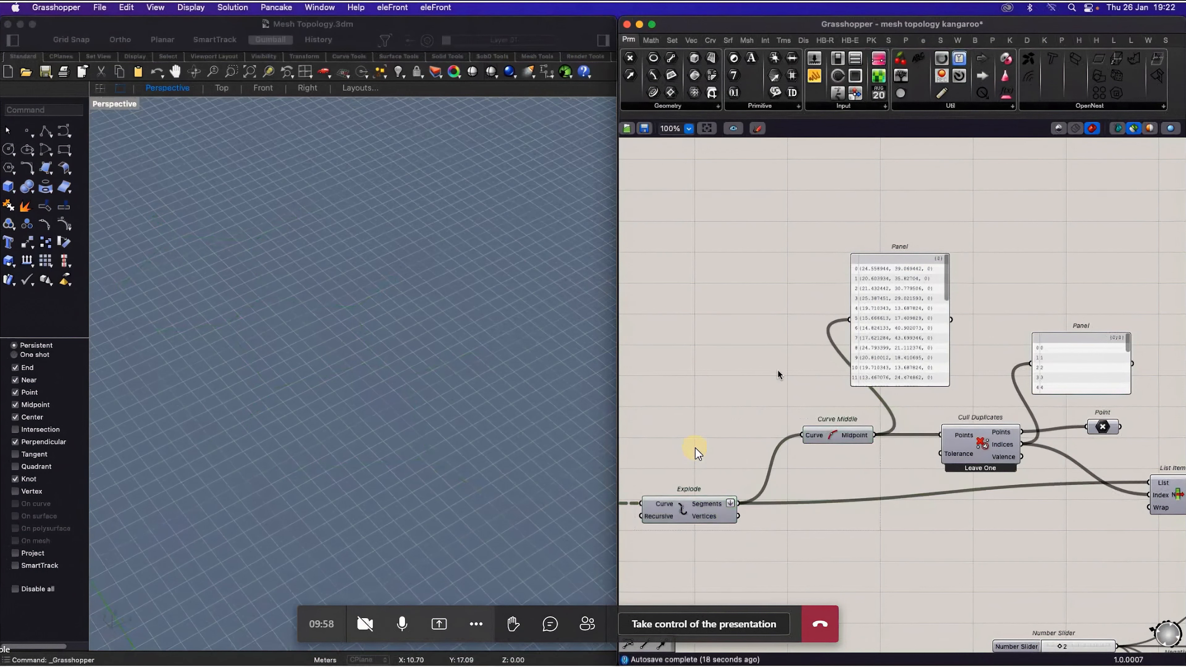
pyautogui.click(830, 435)
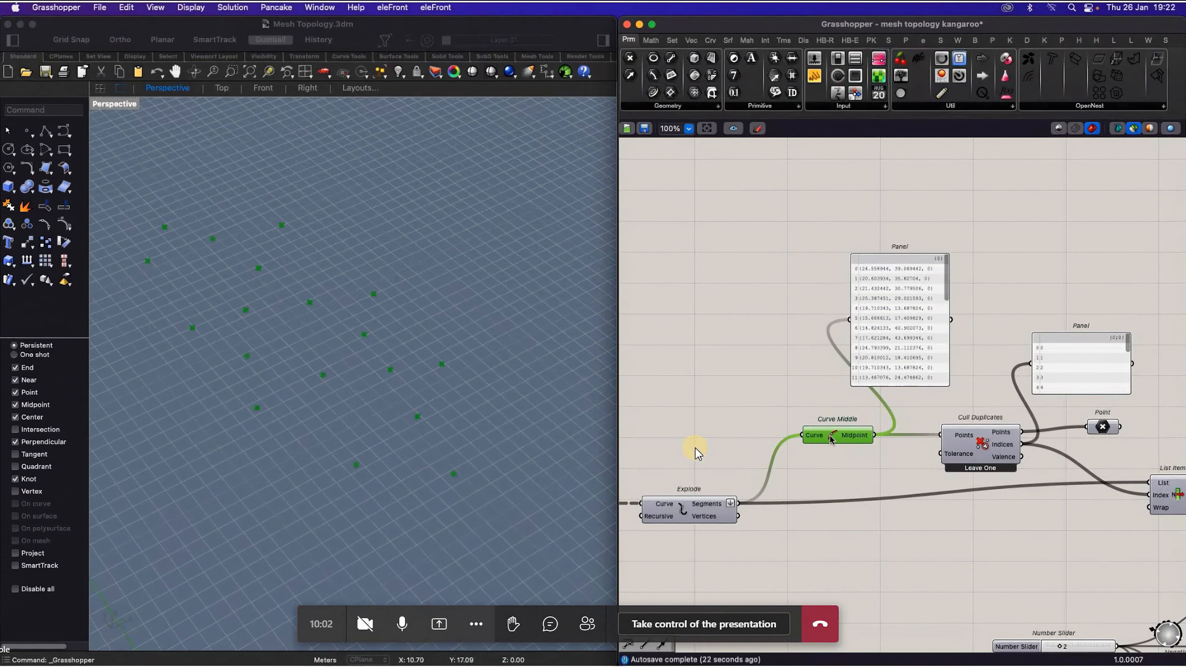
# Step: Inspect the Cull Duplicates component and the values in the Point container it feeds
pyautogui.scroll(-6, 768, 444)
pyautogui.scroll(1, 934, 485)
pyautogui.scroll(6, 854, 446)
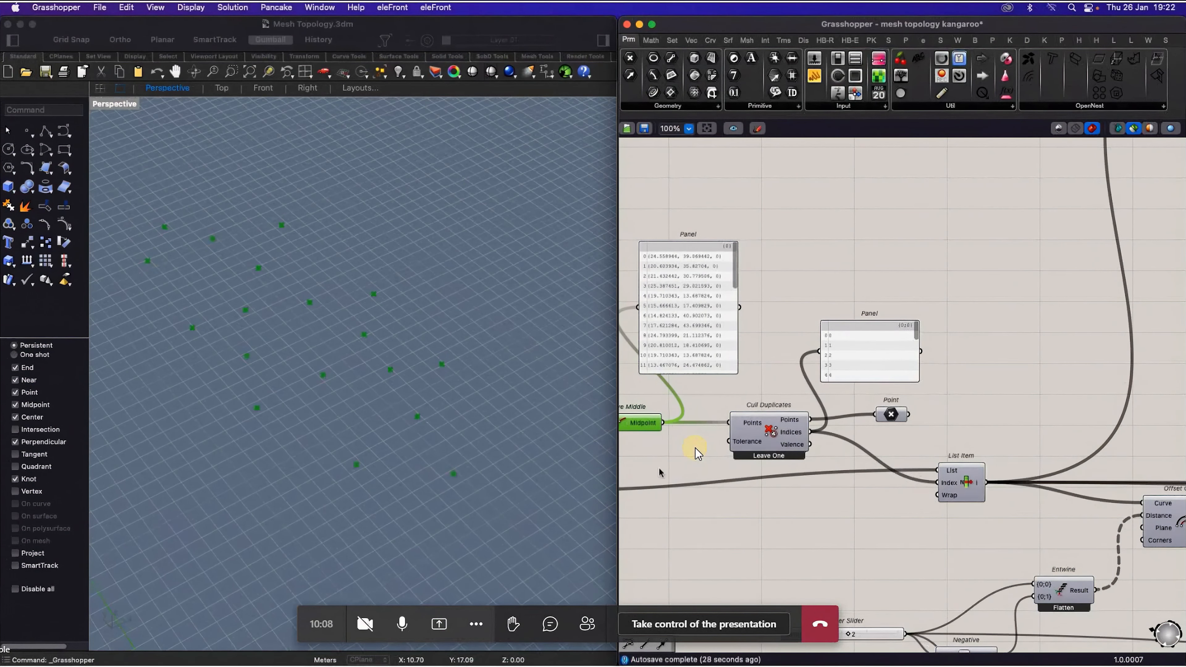
pyautogui.click(747, 444)
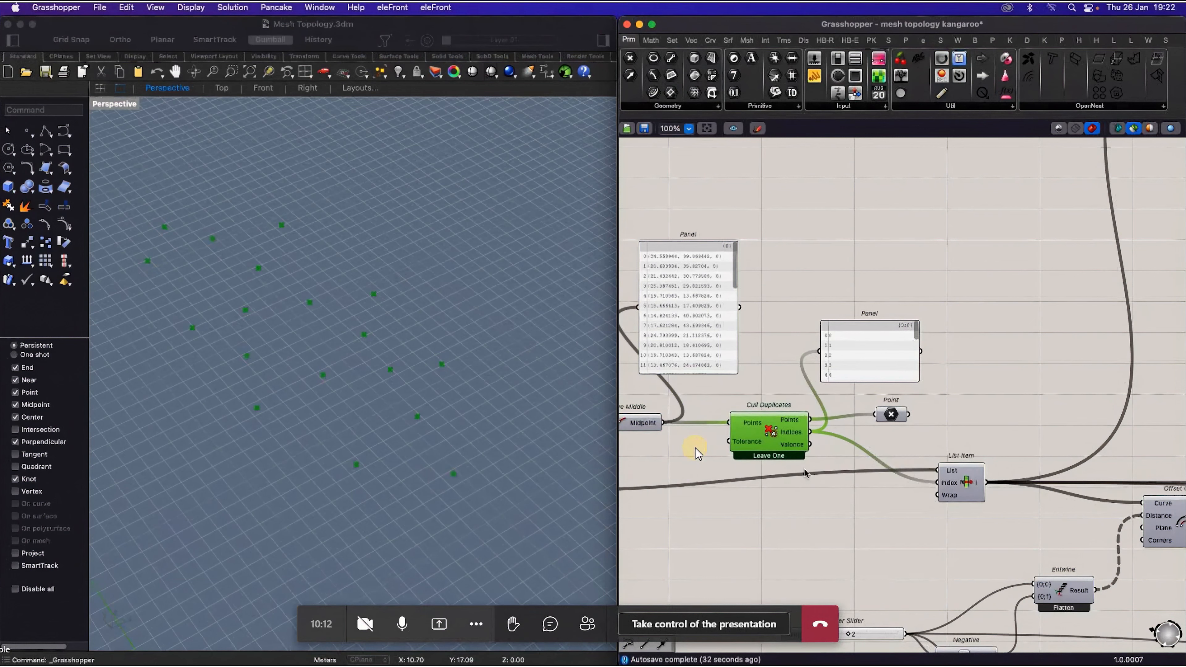
pyautogui.click(891, 415)
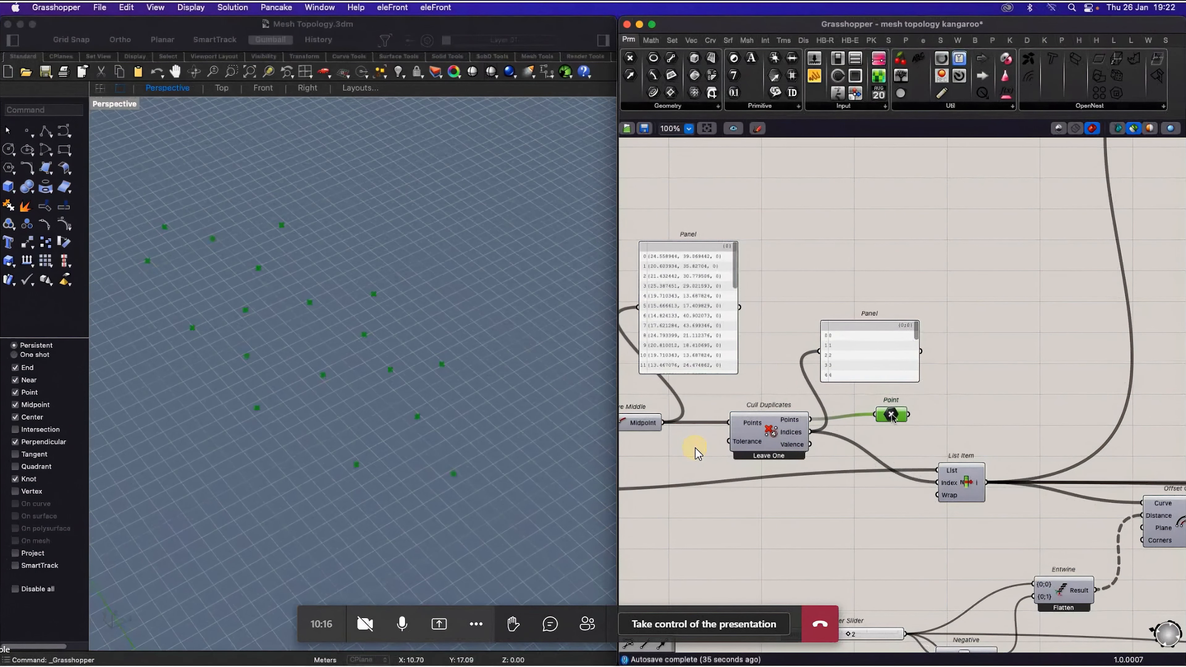
pyautogui.moveTo(892, 418)
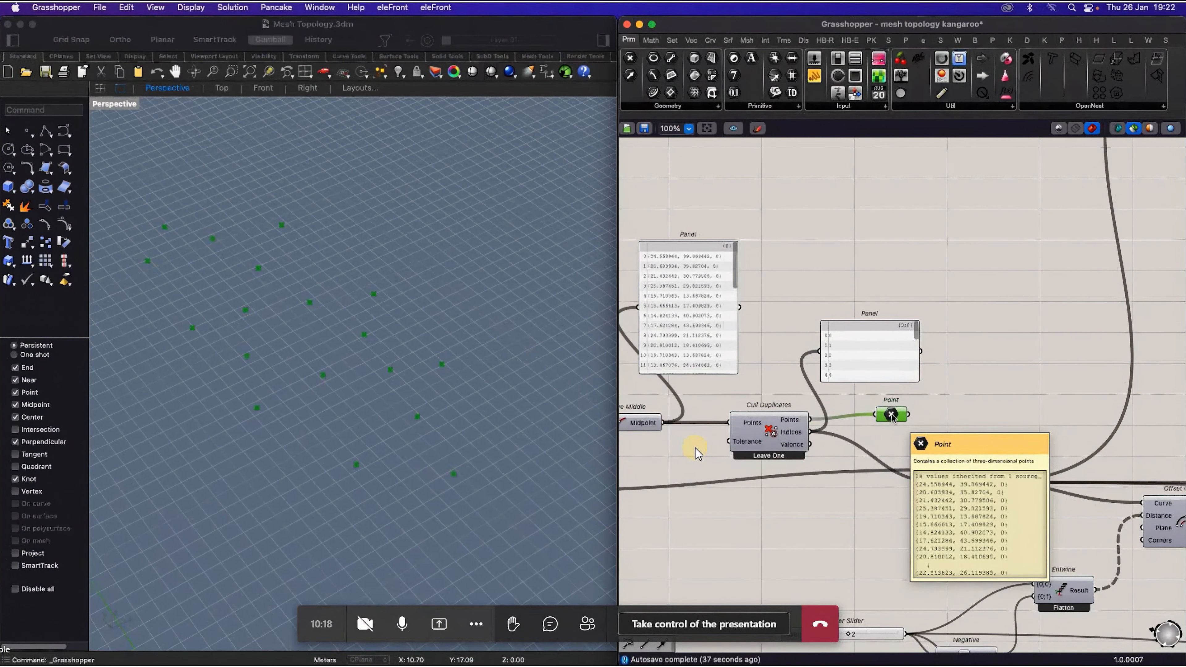
# Step: Follow the Cull Duplicates indices into List Item and preview the segments it picks out
pyautogui.scroll(-5, 818, 439)
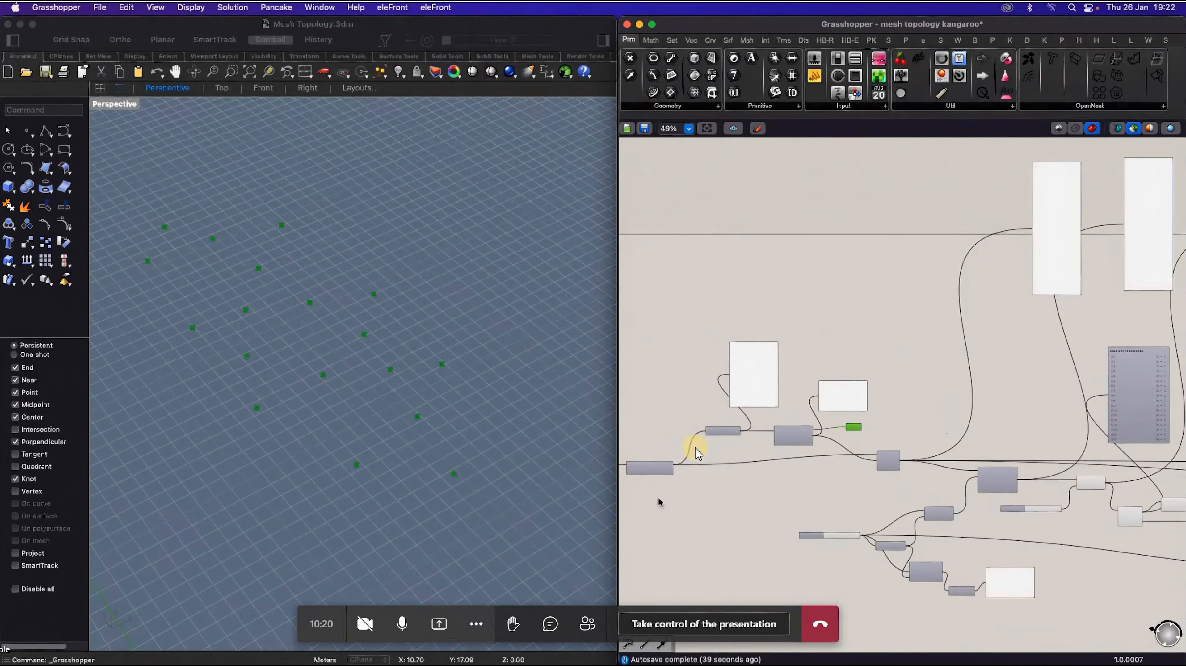
pyautogui.scroll(4, 696, 452)
pyautogui.scroll(-2, 695, 452)
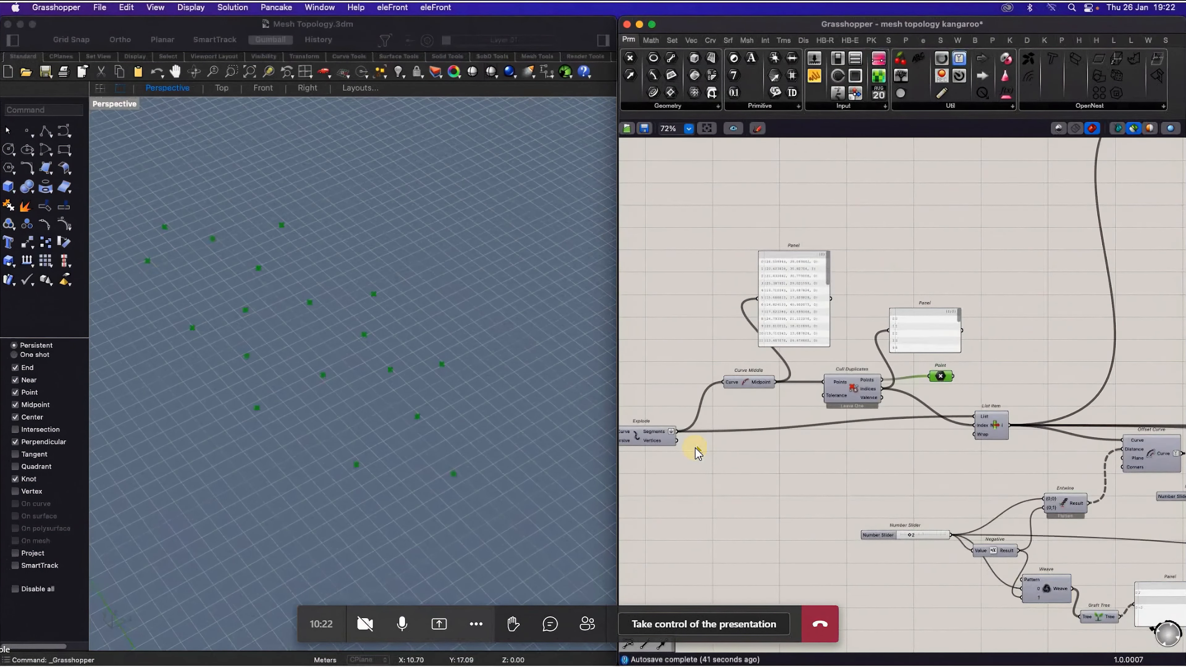
pyautogui.scroll(3, 696, 452)
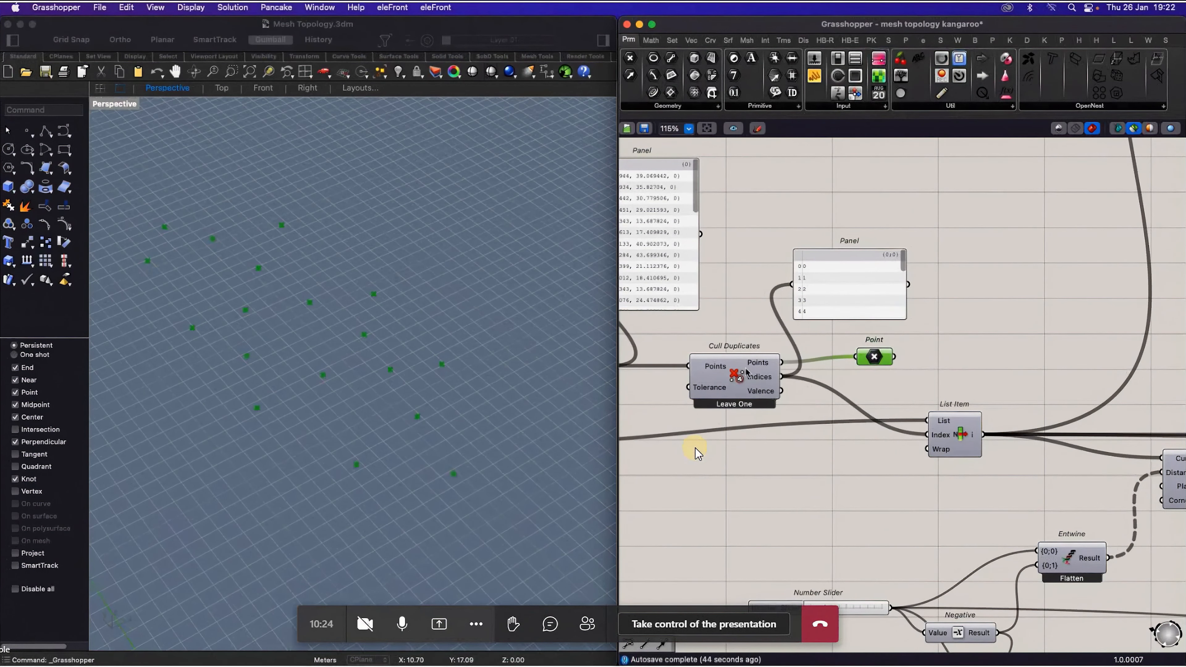
pyautogui.click(953, 434)
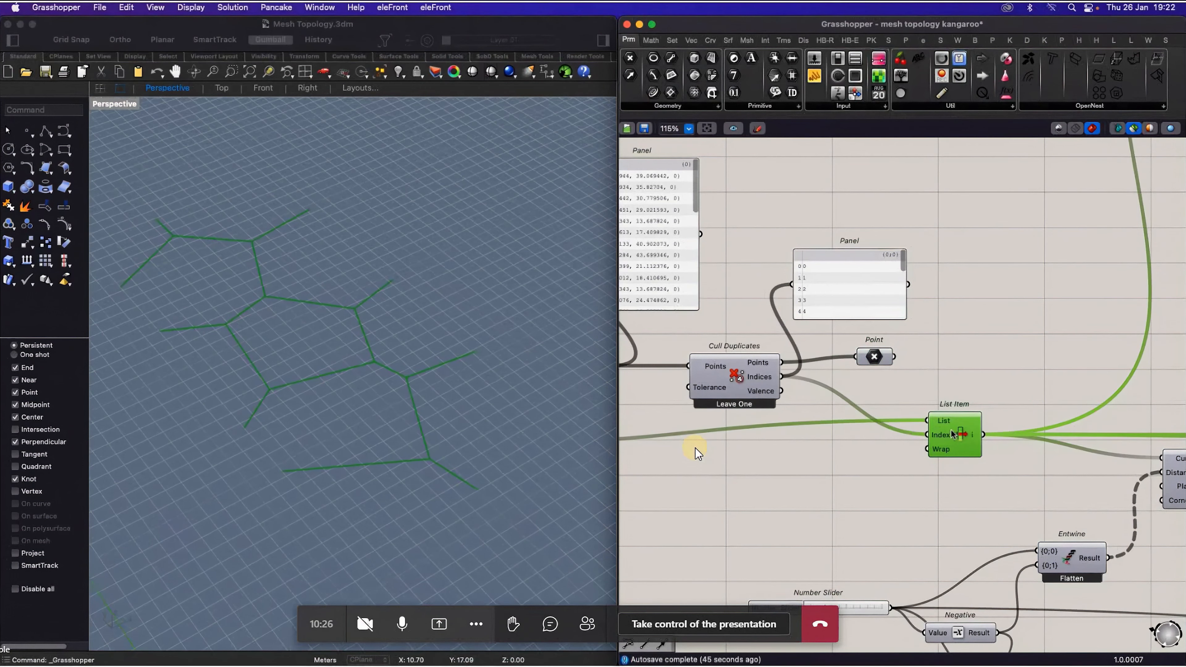
# Step: Compare the List Item curves with the Offset Curve output in the perspective view
pyautogui.scroll(-7, 847, 444)
pyautogui.scroll(5, 995, 469)
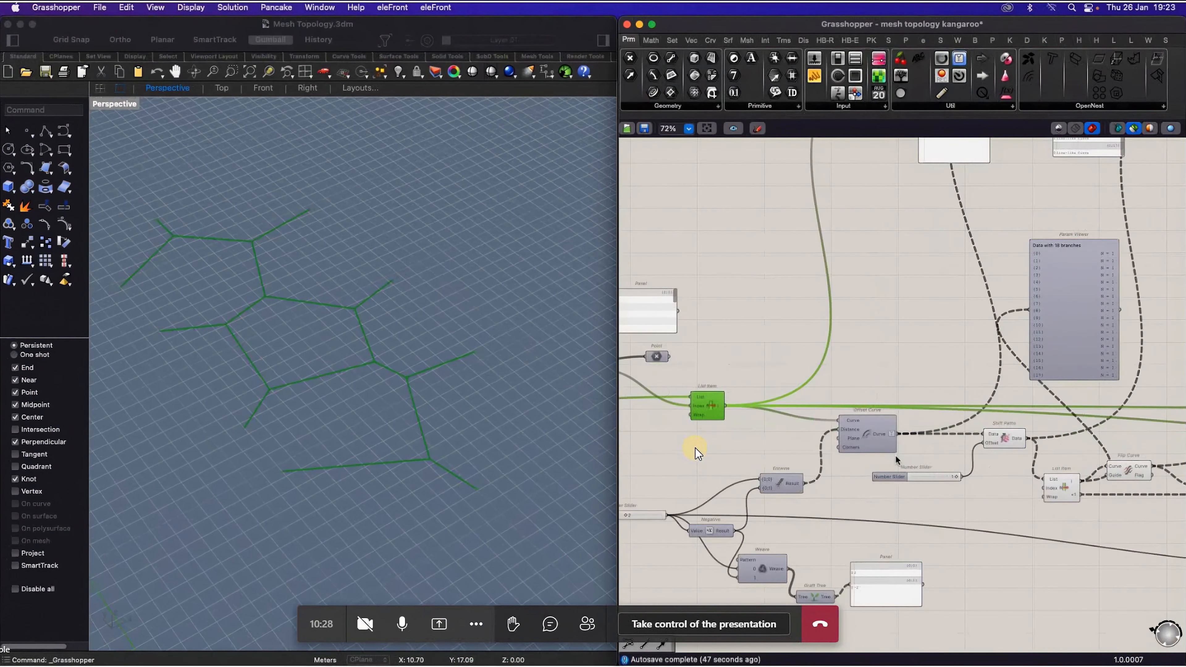
pyautogui.scroll(-2, 766, 454)
pyautogui.scroll(3, 740, 536)
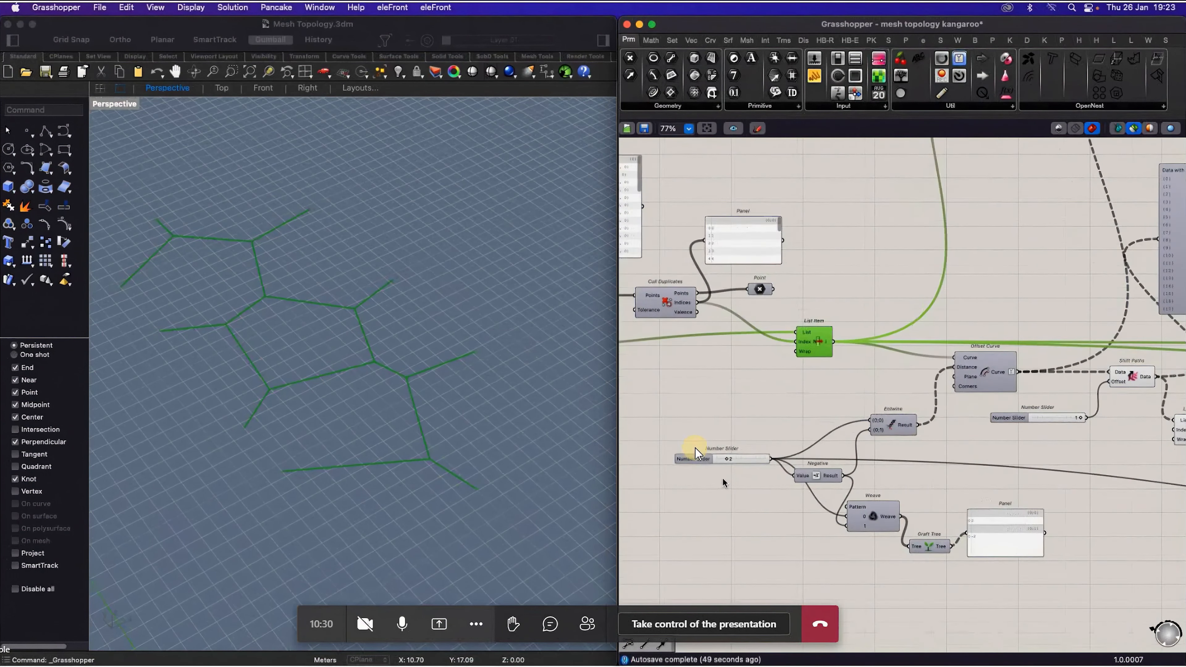
pyautogui.click(980, 380)
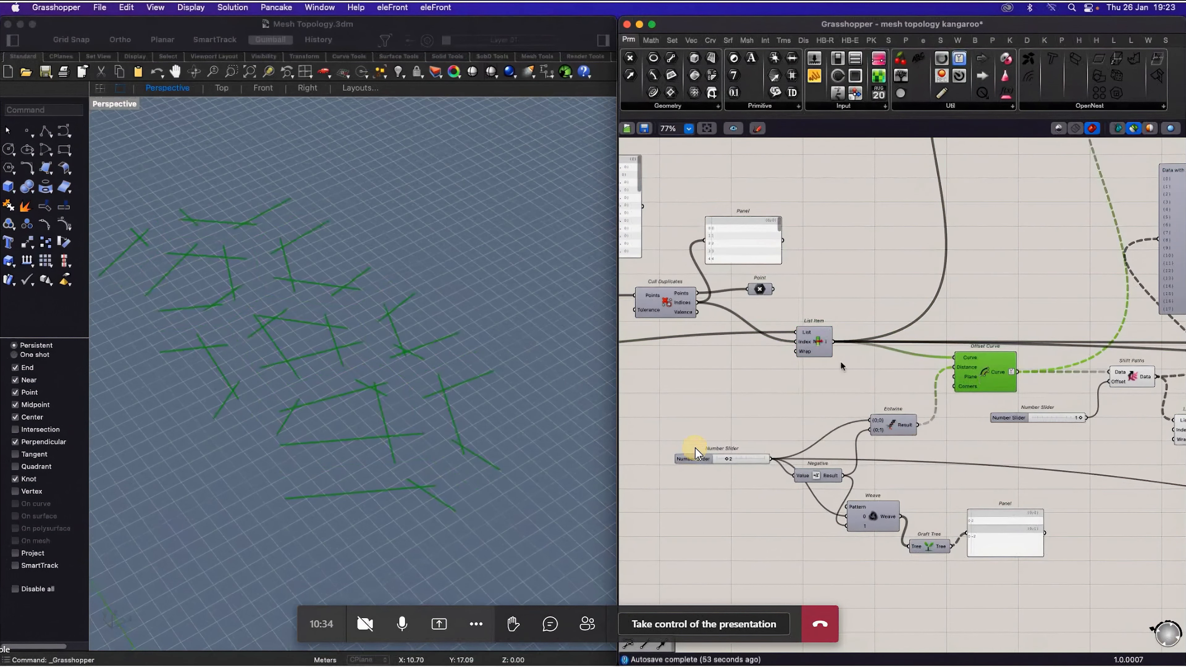
pyautogui.click(822, 345)
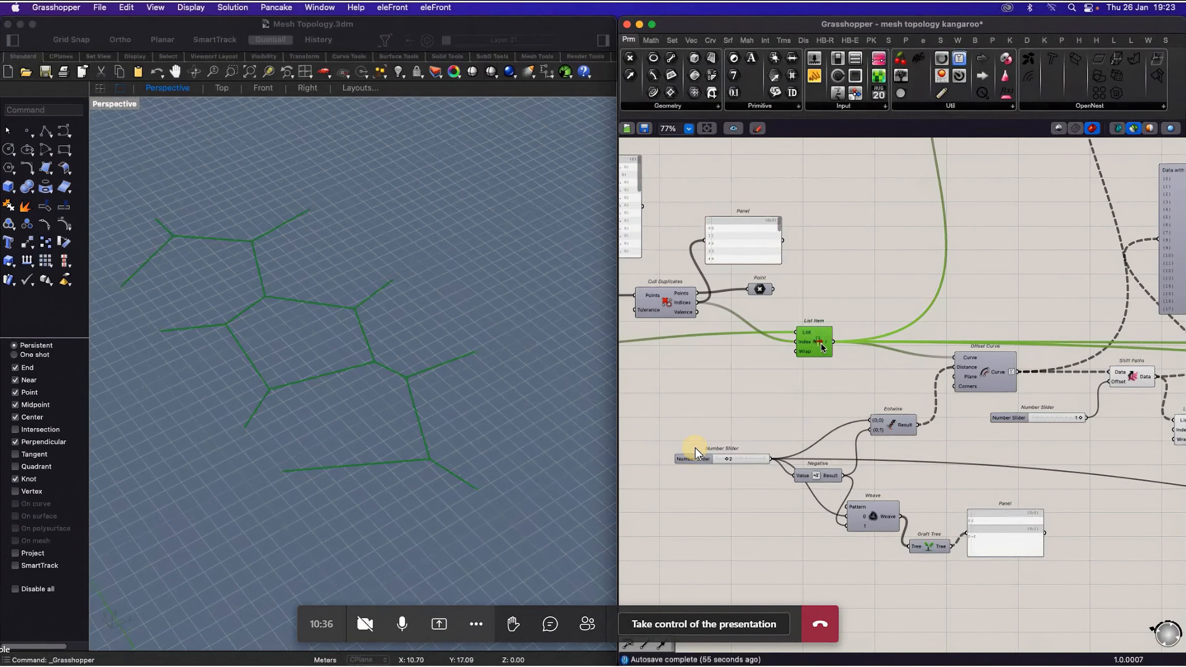
pyautogui.click(975, 380)
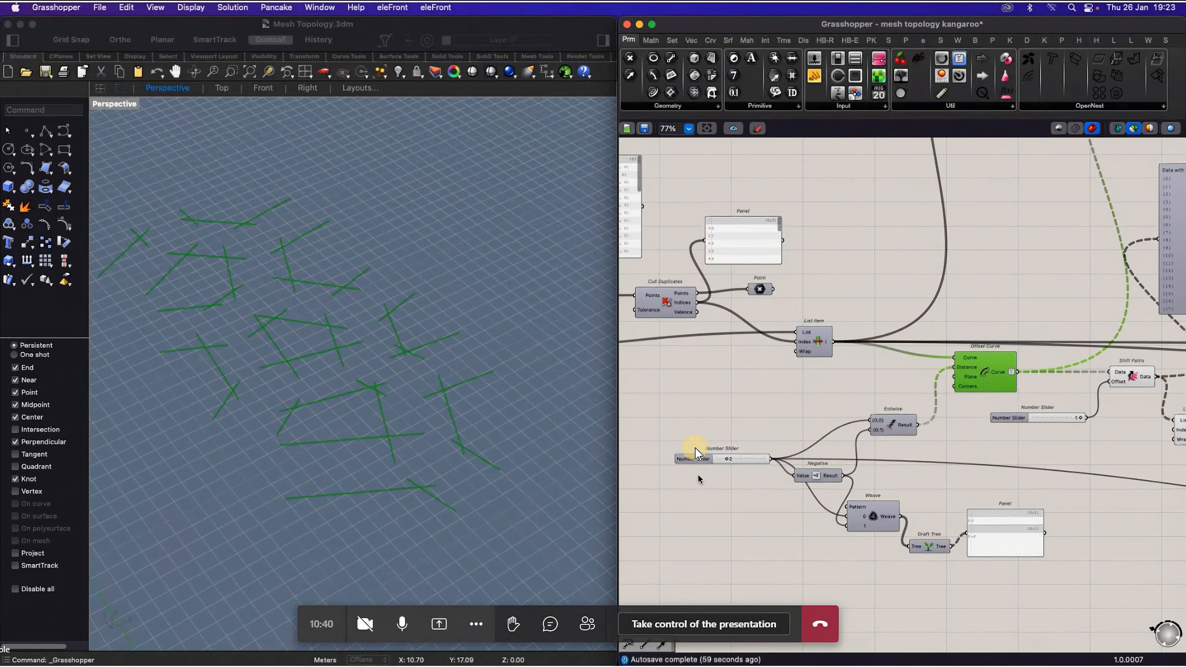
# Step: Inspect Entwine's inputs and move the distance Number Slider and the Negative component slightly up, closer to Entwine
pyautogui.scroll(1, 825, 524)
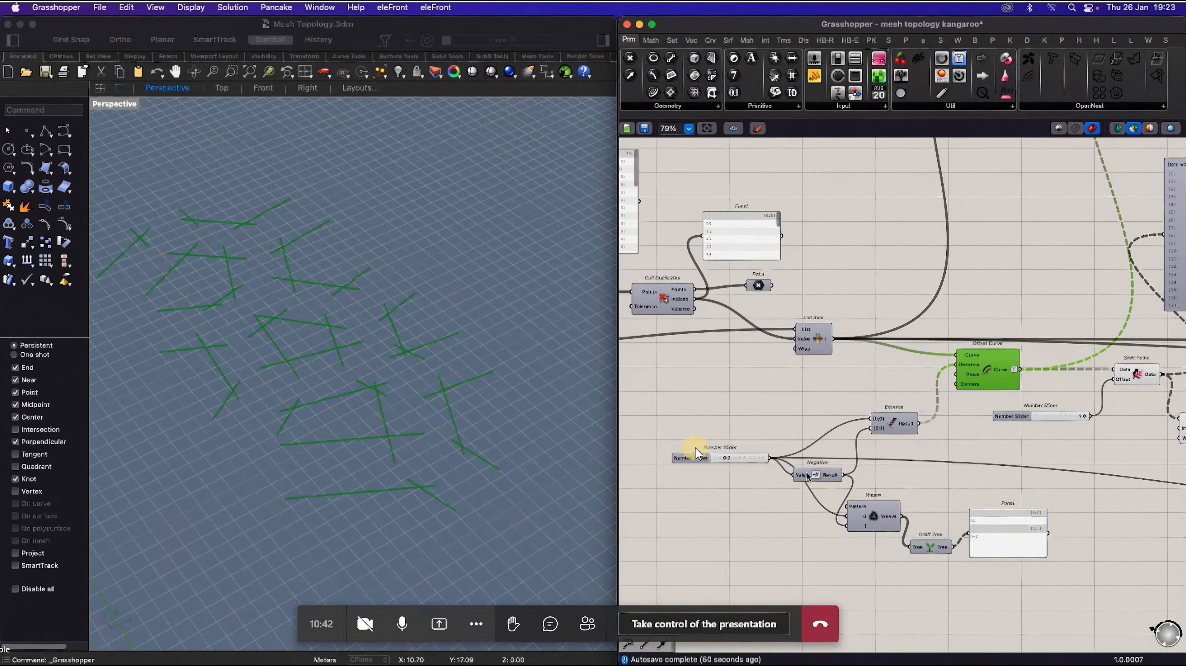
pyautogui.scroll(3, 808, 474)
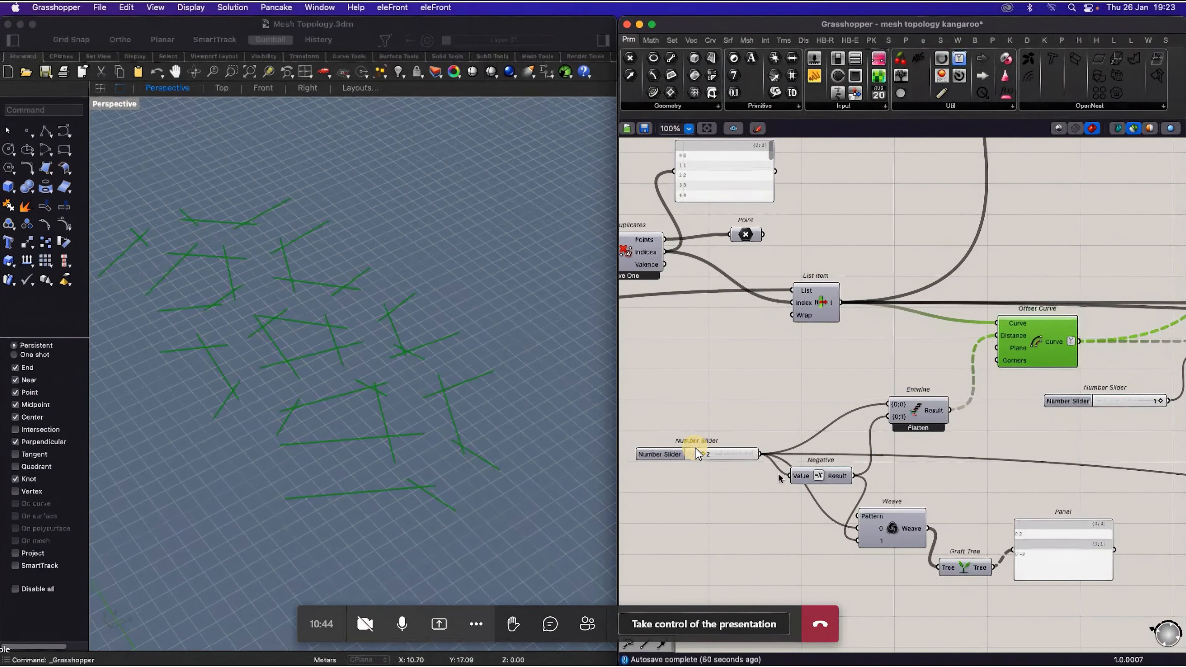
pyautogui.click(925, 417)
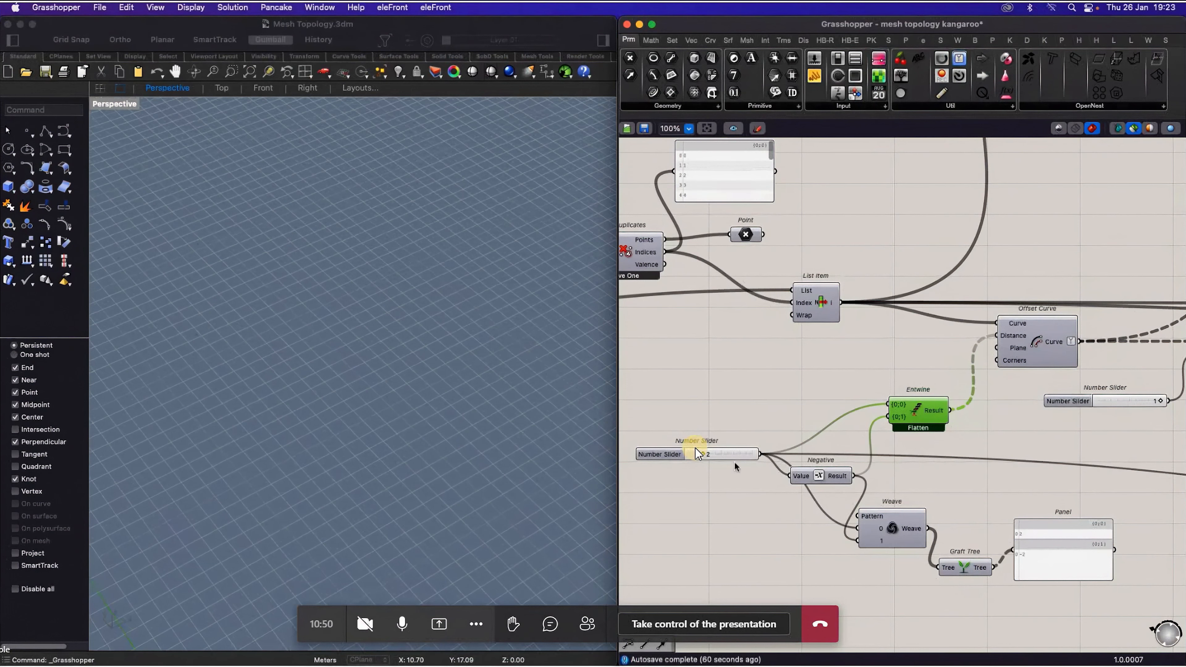
pyautogui.moveTo(695, 453); pyautogui.dragTo(689, 436)
pyautogui.moveTo(820, 480); pyautogui.dragTo(825, 458)
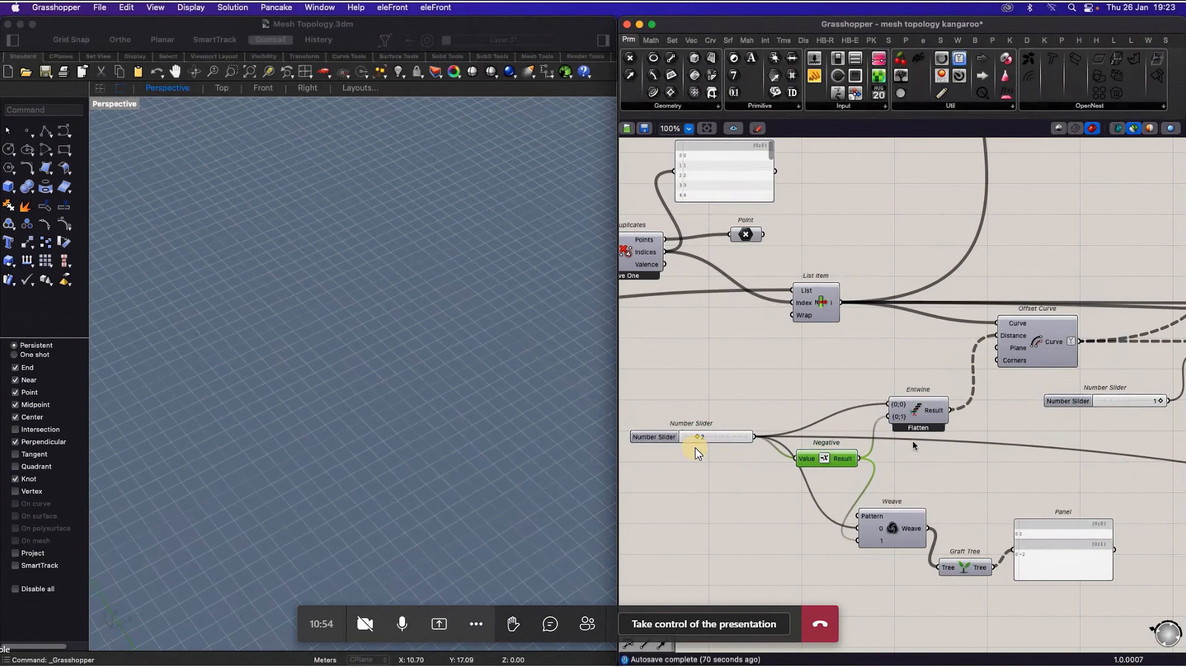
# Step: Feed the Number Slider directly into Offset Curve's Distance to preview a one-sided offset, then reconnect the Entwine result
pyautogui.click(1022, 344)
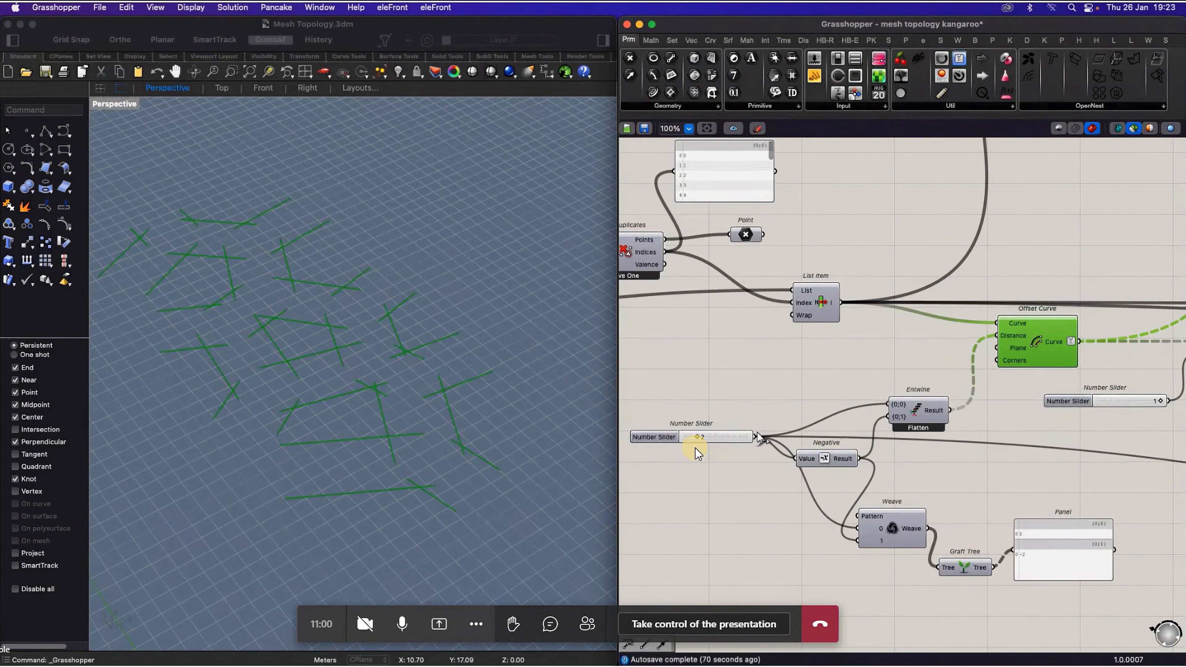
pyautogui.moveTo(756, 437); pyautogui.dragTo(998, 336)
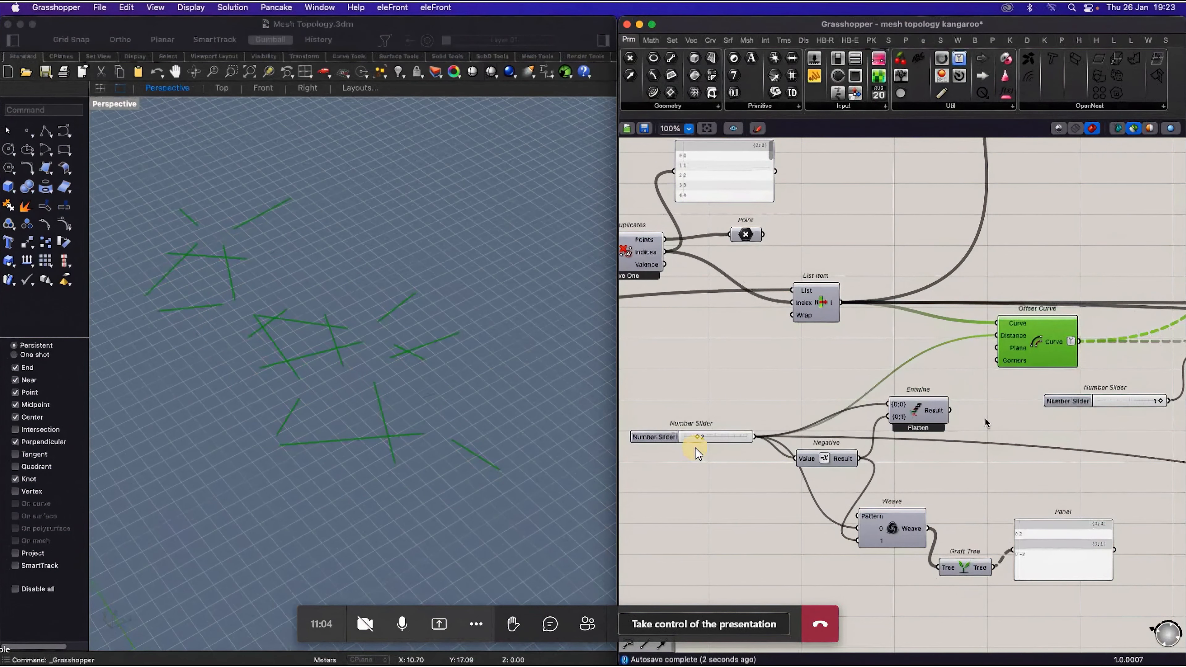
pyautogui.moveTo(951, 411); pyautogui.dragTo(998, 336)
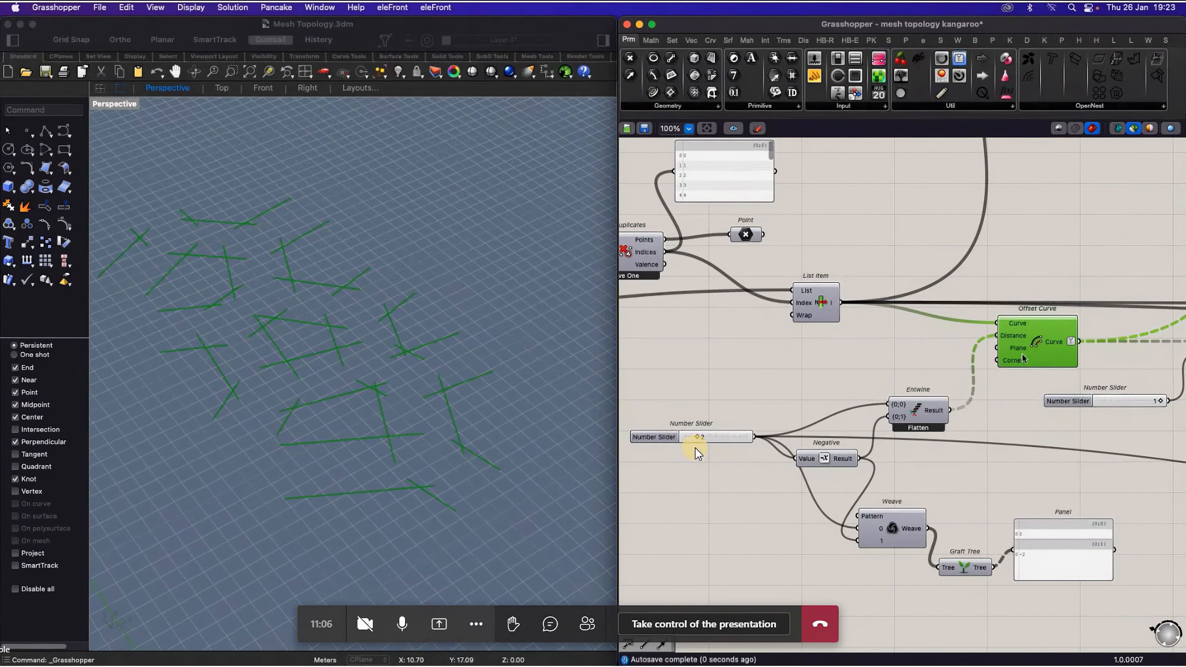
# Step: Inspect the Weave component and how its output passes through Graft Tree into the panel
pyautogui.scroll(-3, 769, 381)
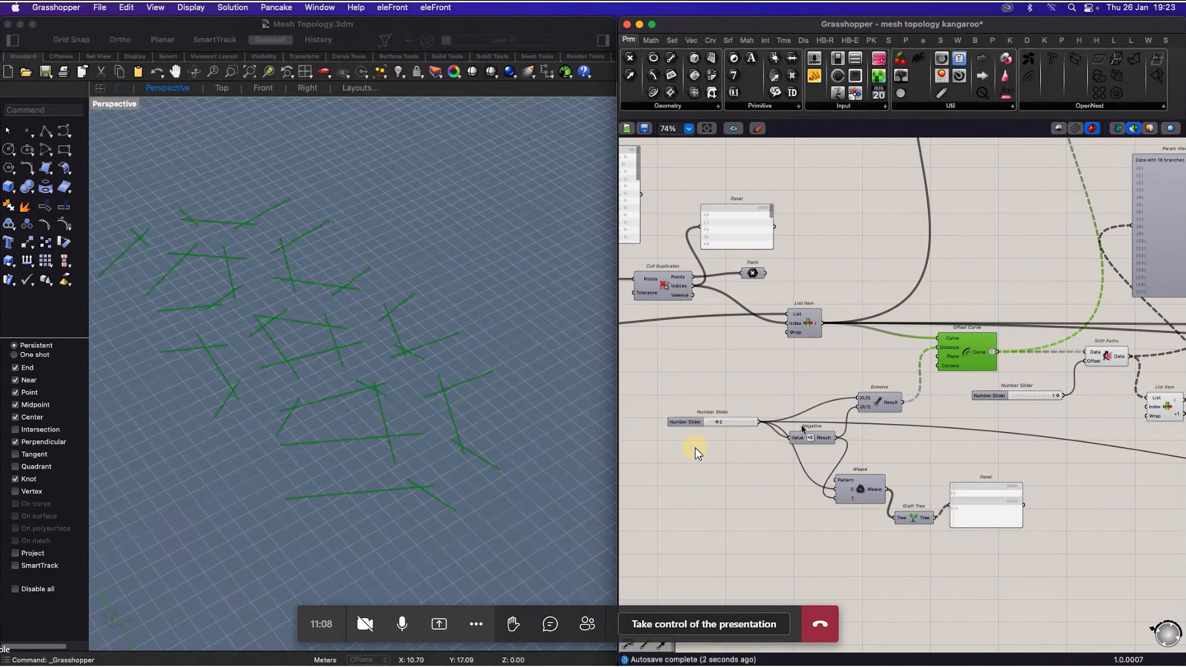
pyautogui.scroll(-3, 879, 453)
pyautogui.scroll(3, 873, 451)
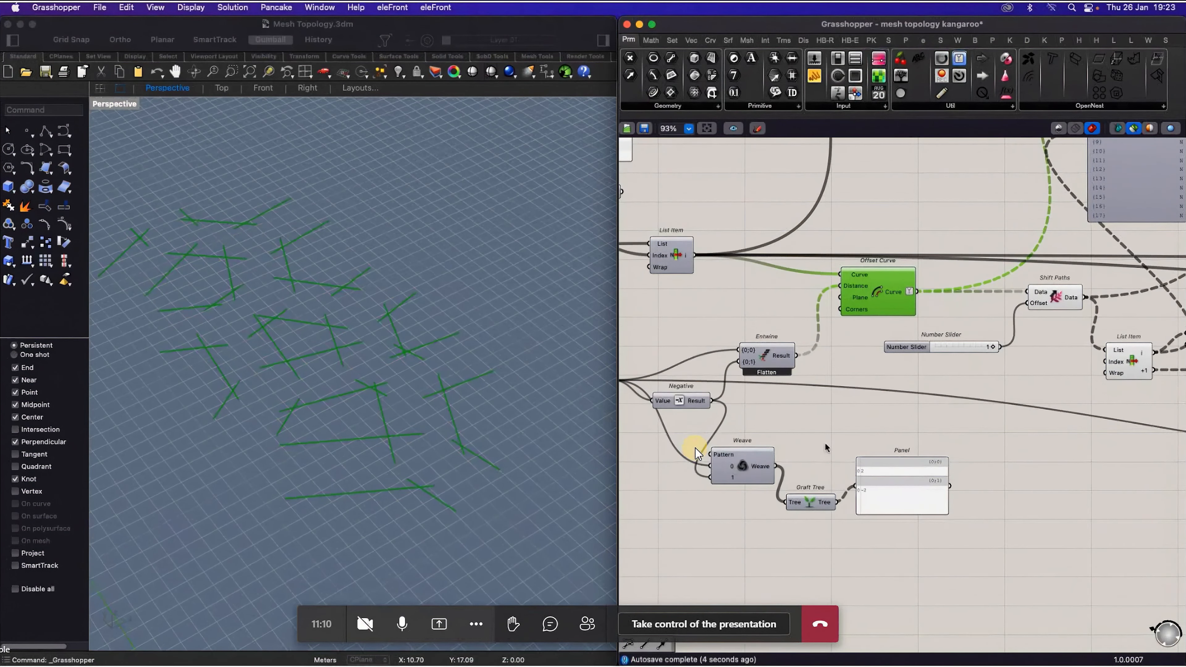
pyautogui.click(747, 465)
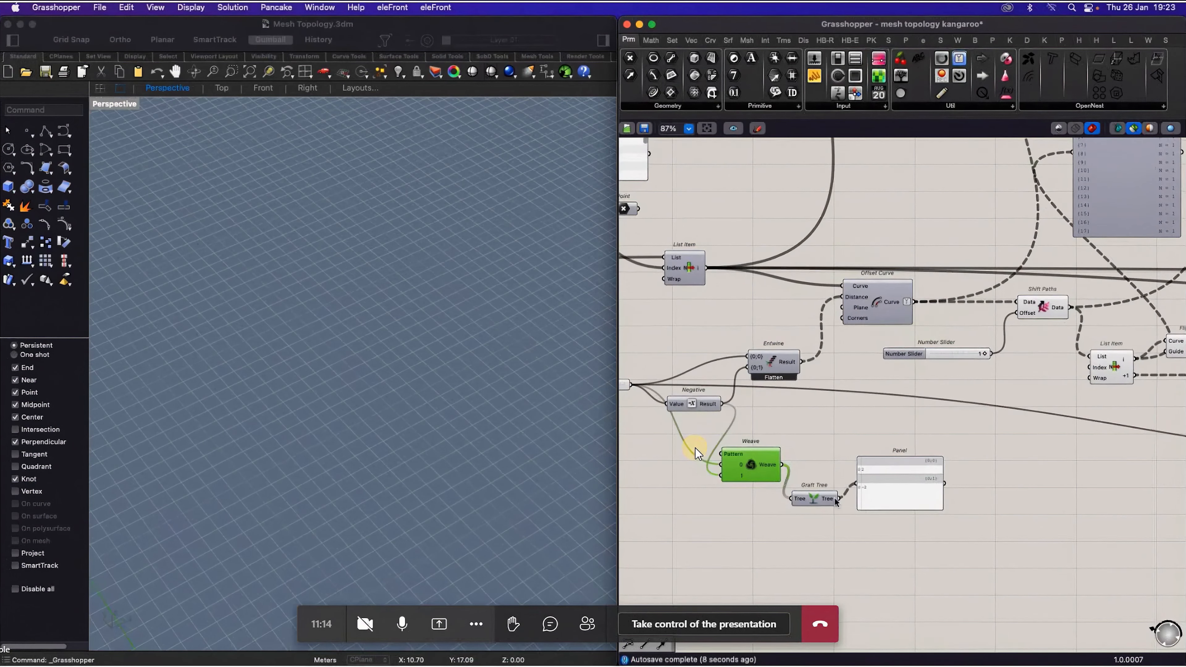
pyautogui.scroll(3, 878, 495)
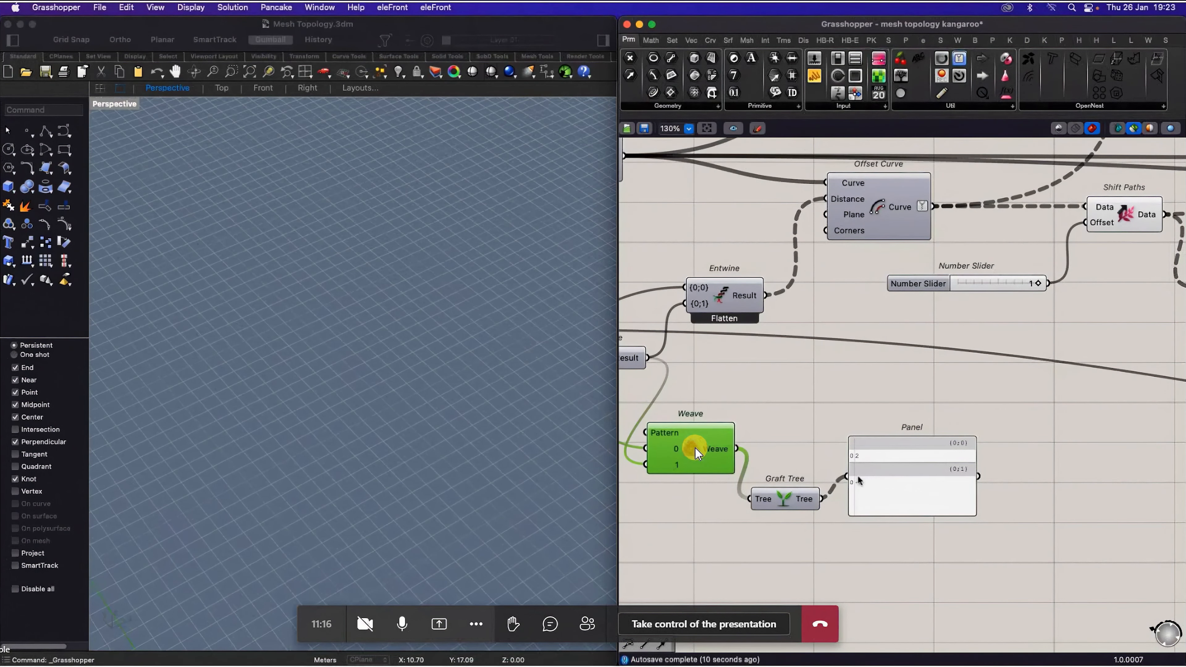
# Step: Examine the Graft Tree output and how its panel sorts the woven distance values into separate branches
pyautogui.scroll(-2, 856, 505)
pyautogui.scroll(2, 813, 502)
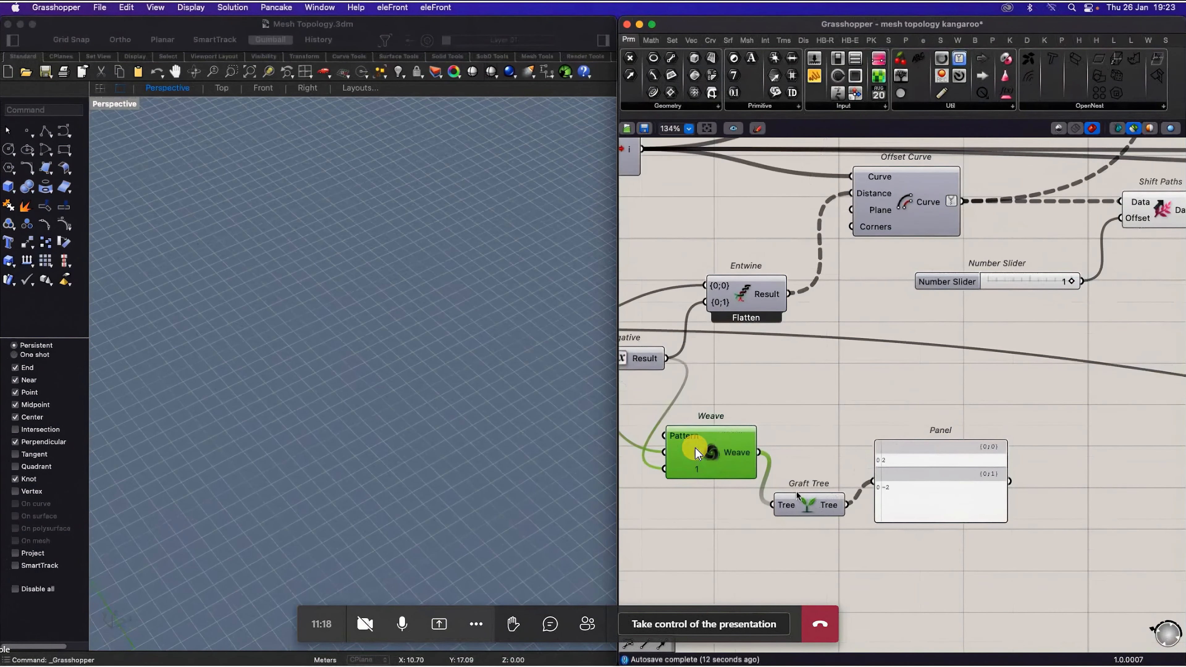
pyautogui.click(819, 509)
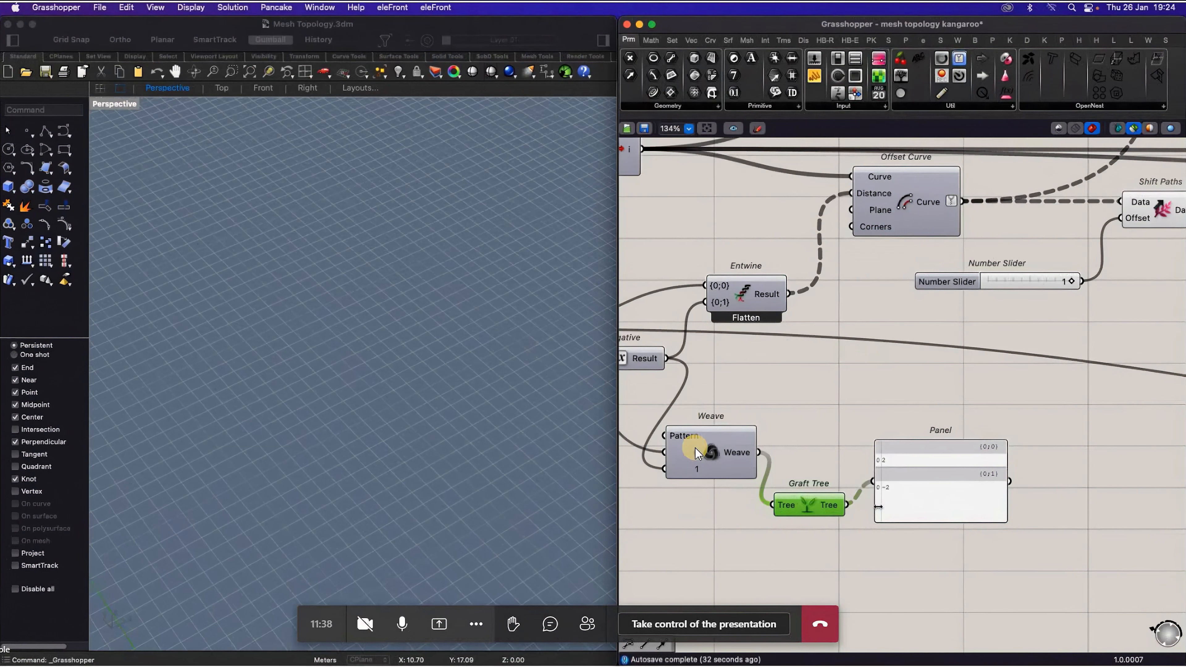
pyautogui.moveTo(836, 510)
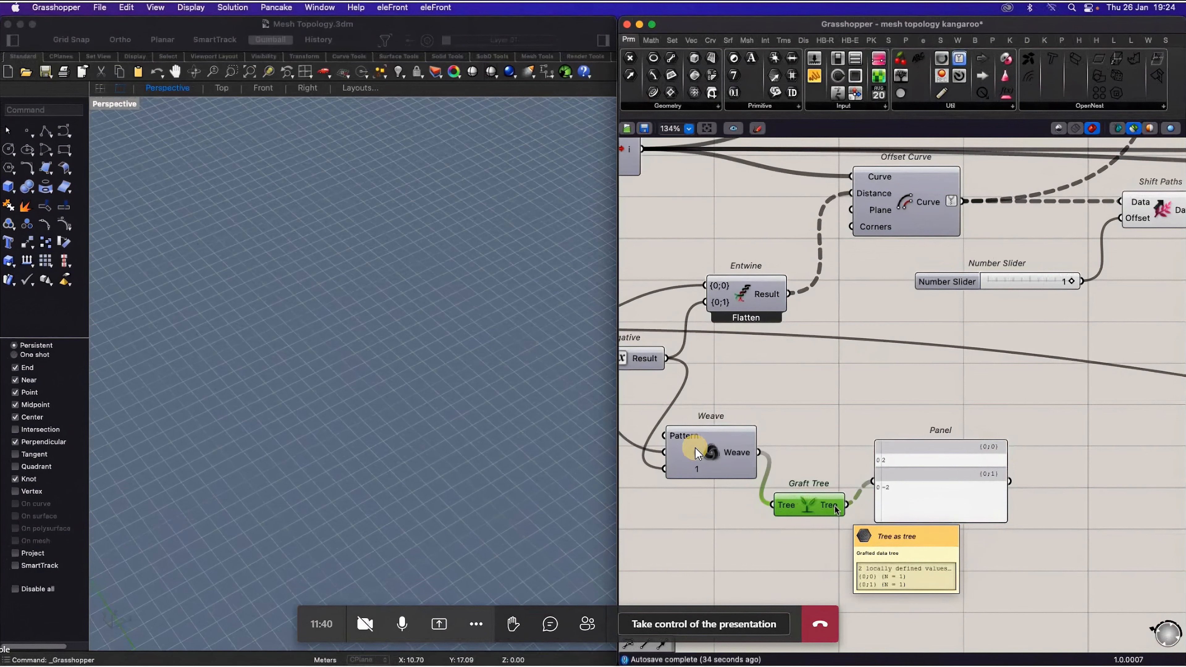
pyautogui.scroll(-5, 697, 456)
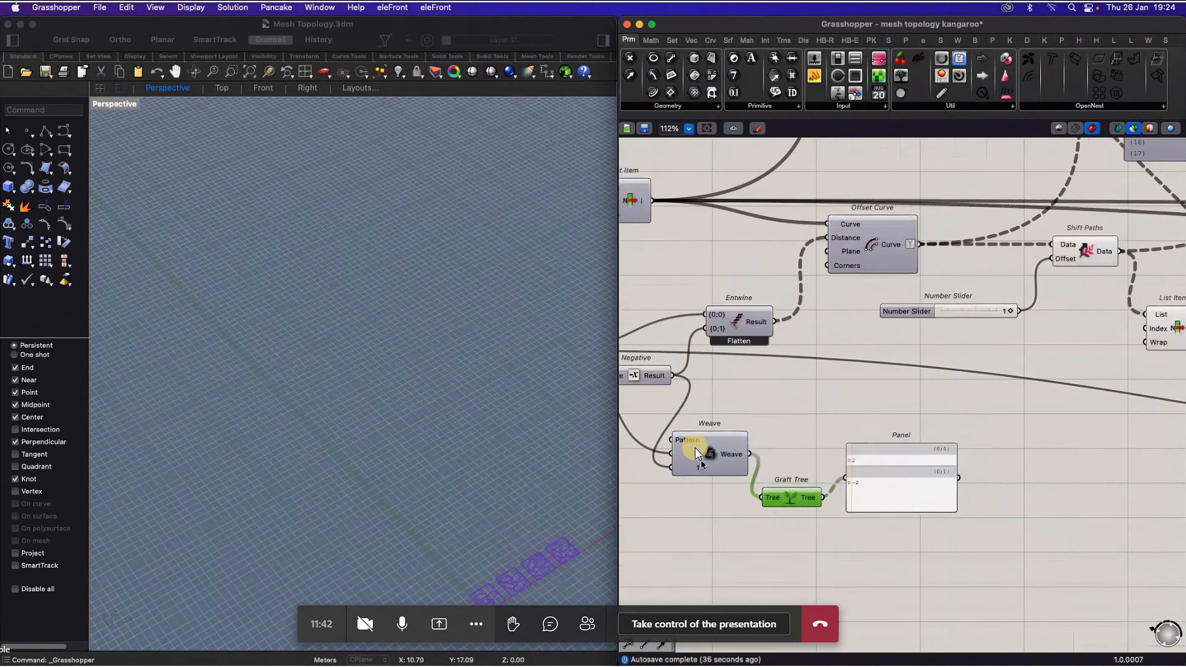
pyautogui.scroll(4, 860, 313)
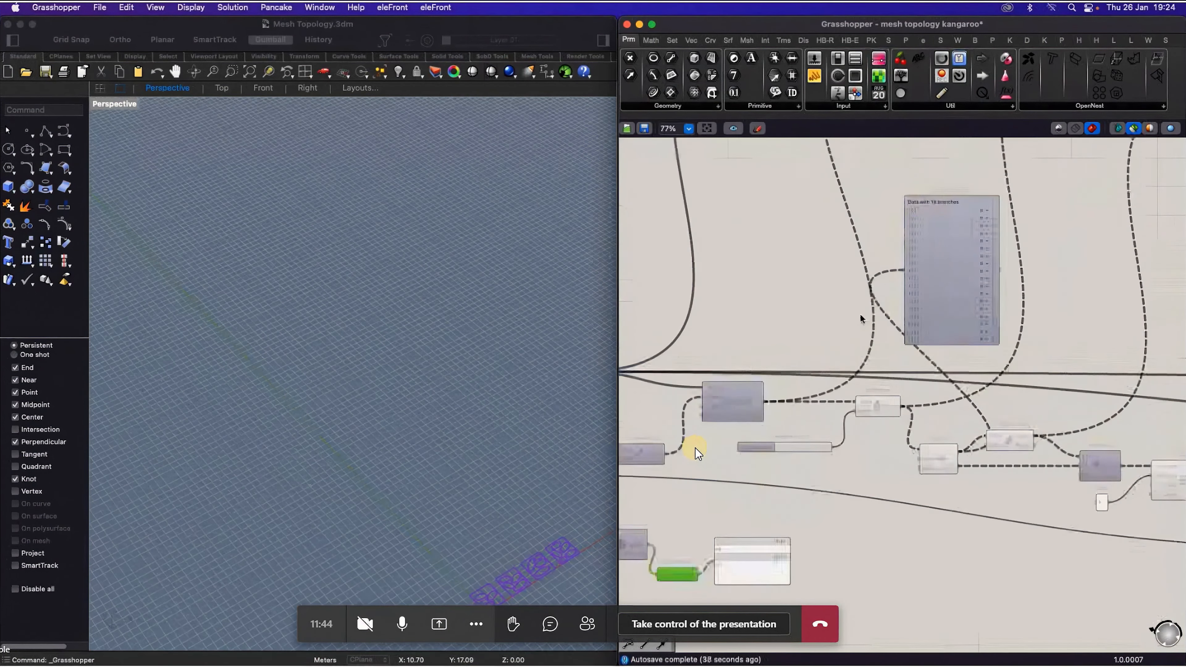
pyautogui.scroll(-4, 746, 472)
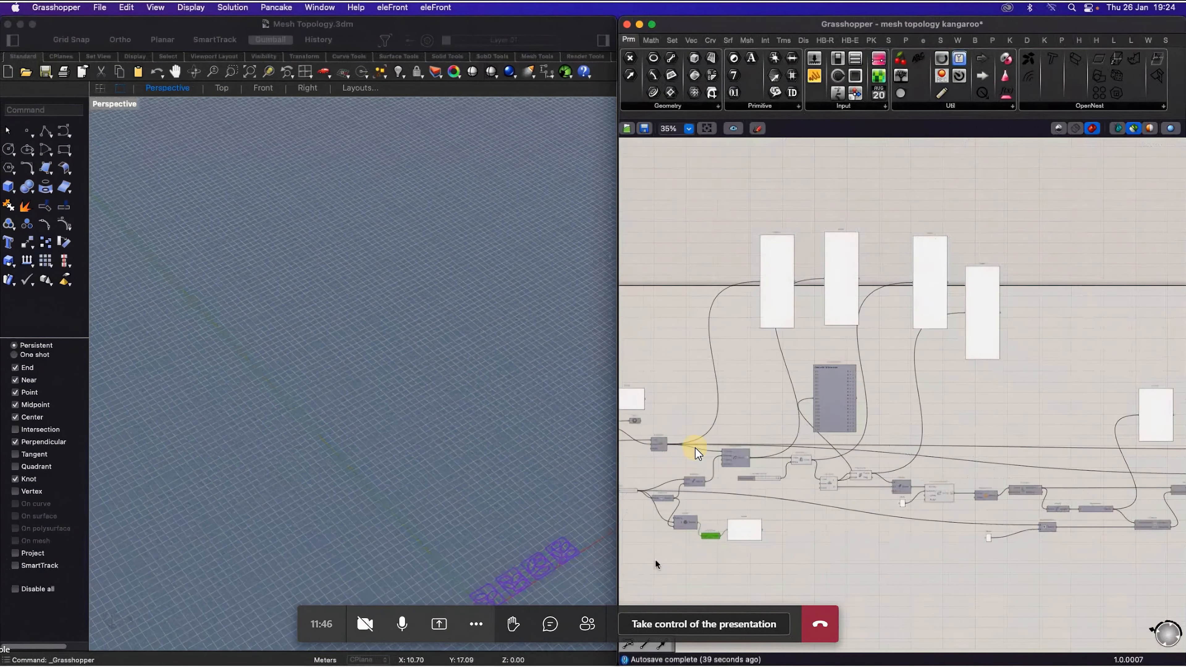
pyautogui.scroll(8, 664, 542)
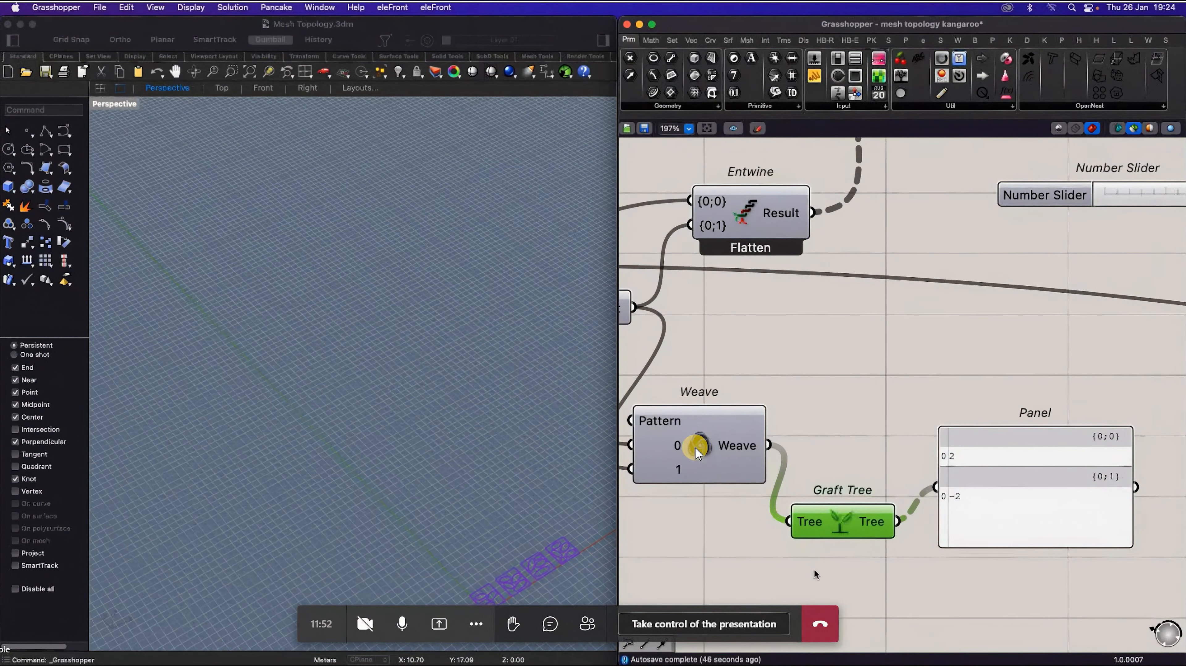
pyautogui.scroll(-5, 864, 397)
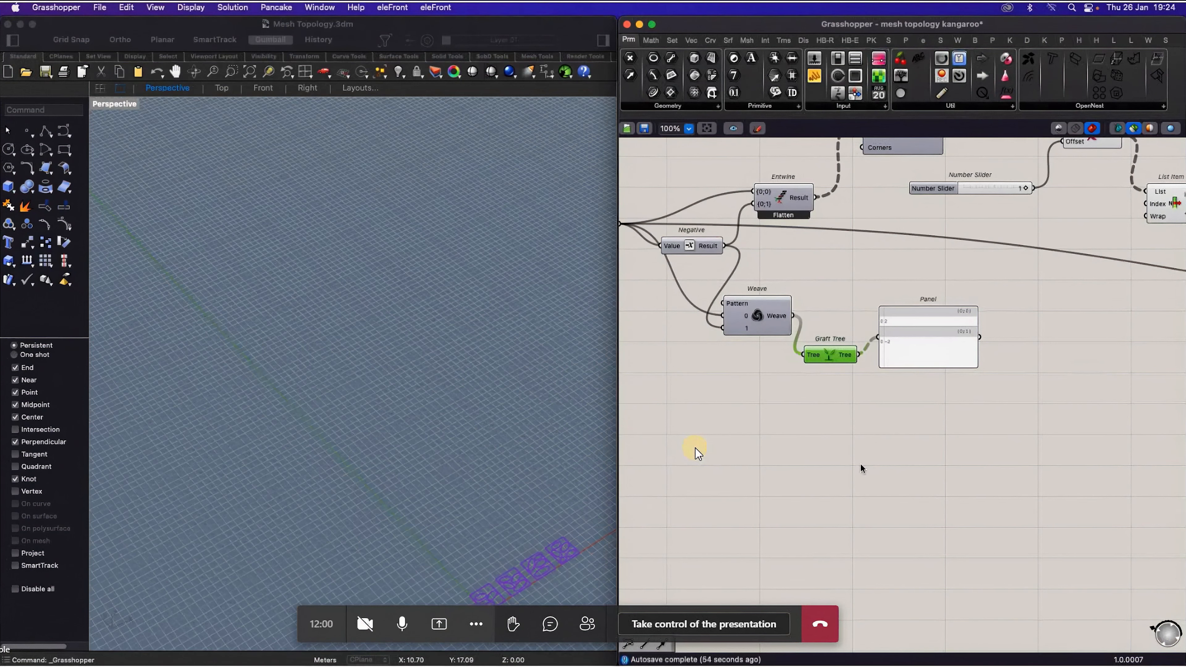
# Step: Add a Param Viewer below Graft Tree and connect the Weave output to it
pyautogui.doubleClick(835, 475)
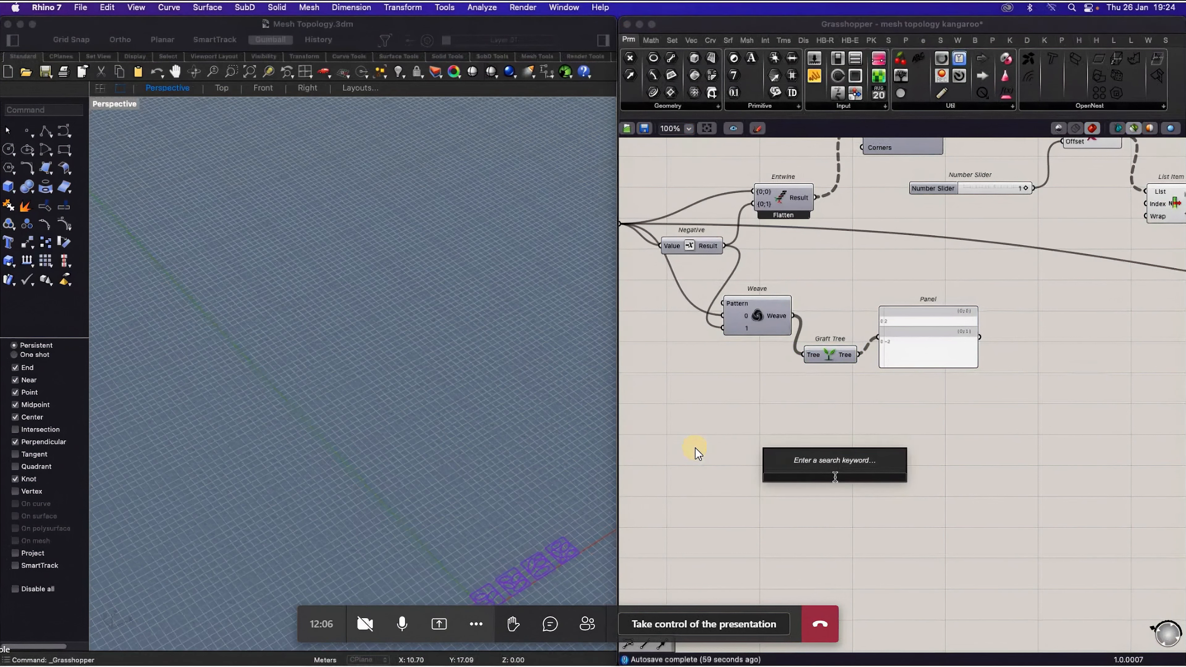
pyautogui.write('param viewer')
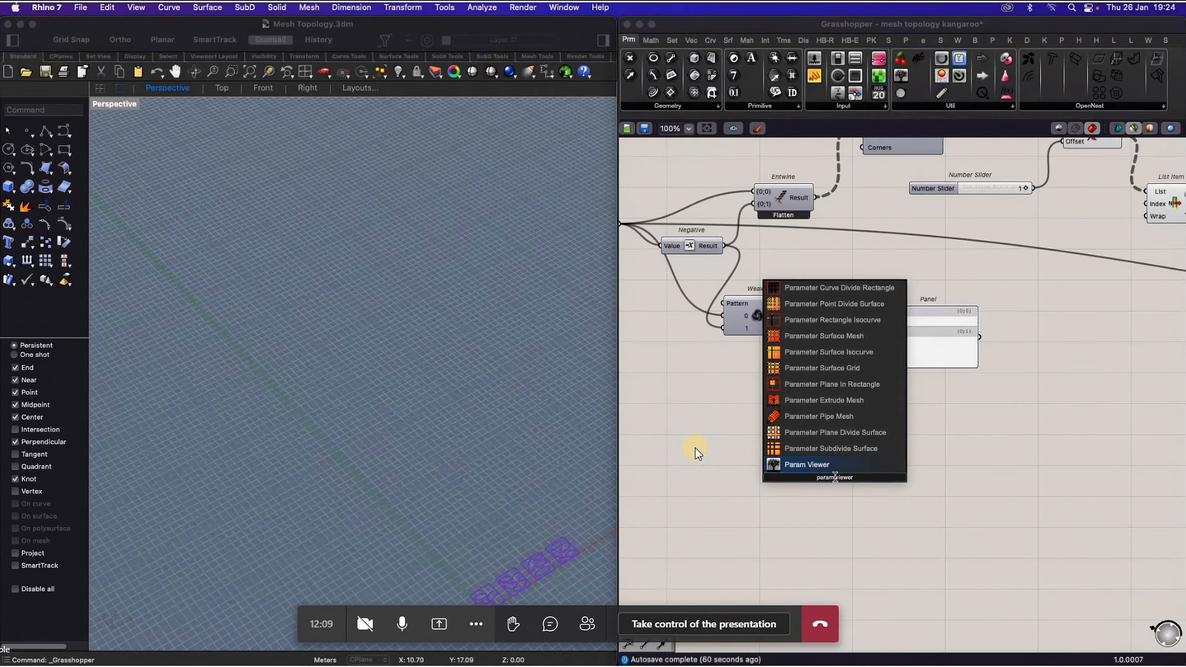
pyautogui.press('Return')
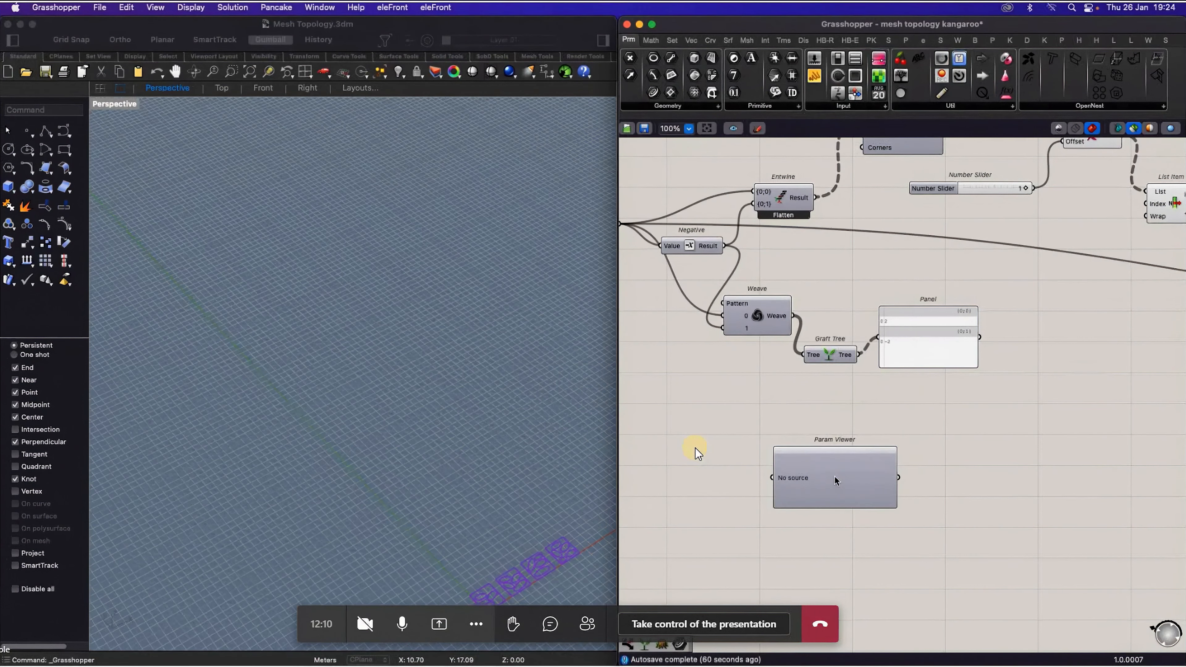
pyautogui.moveTo(835, 480); pyautogui.dragTo(856, 475)
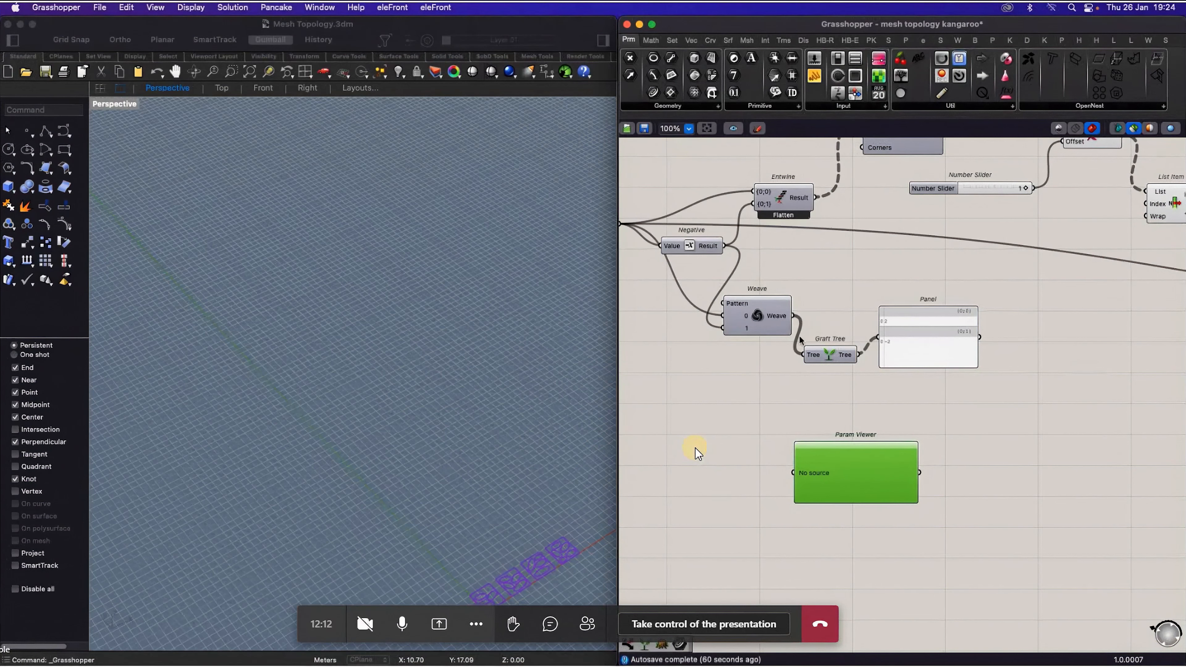
pyautogui.moveTo(796, 323); pyautogui.dragTo(793, 472)
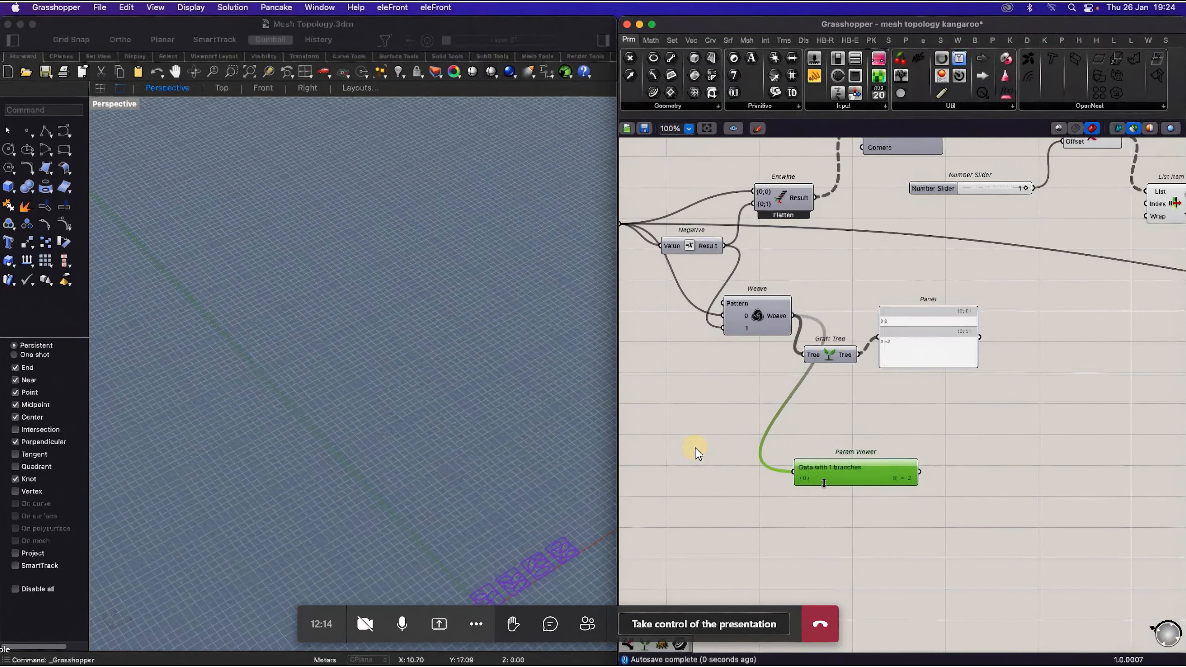
# Step: Switch the Param Viewer to its tree diagram and back to the branch list, and move it slightly
pyautogui.scroll(4, 841, 484)
pyautogui.doubleClick(861, 472)
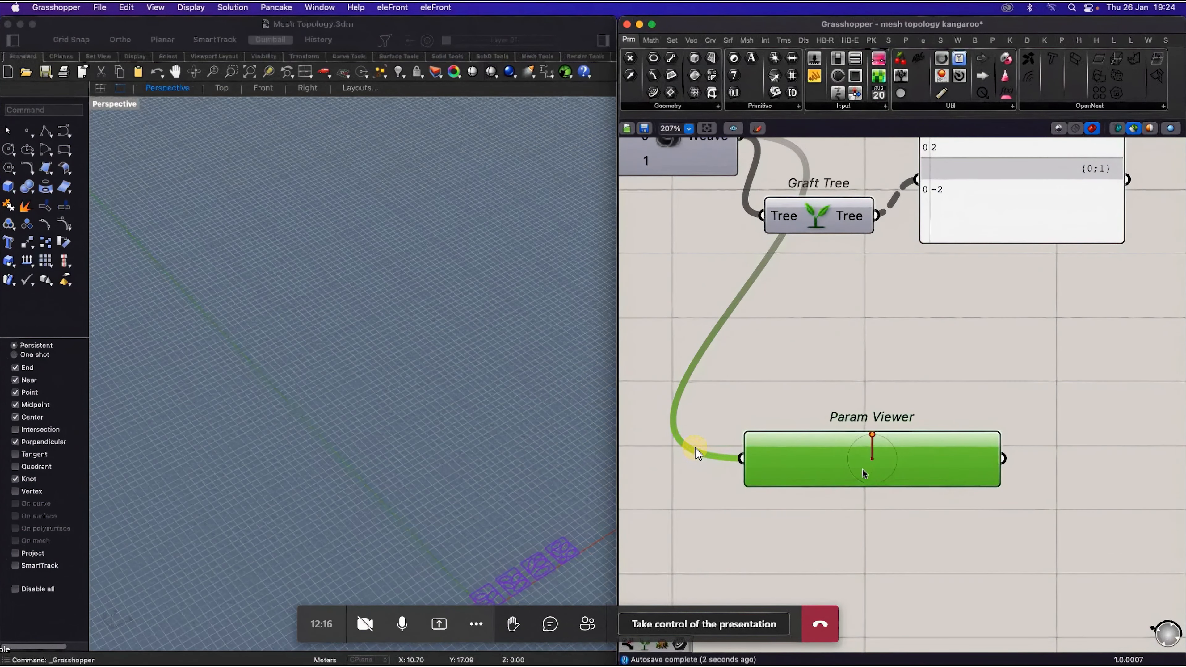
pyautogui.doubleClick(862, 470)
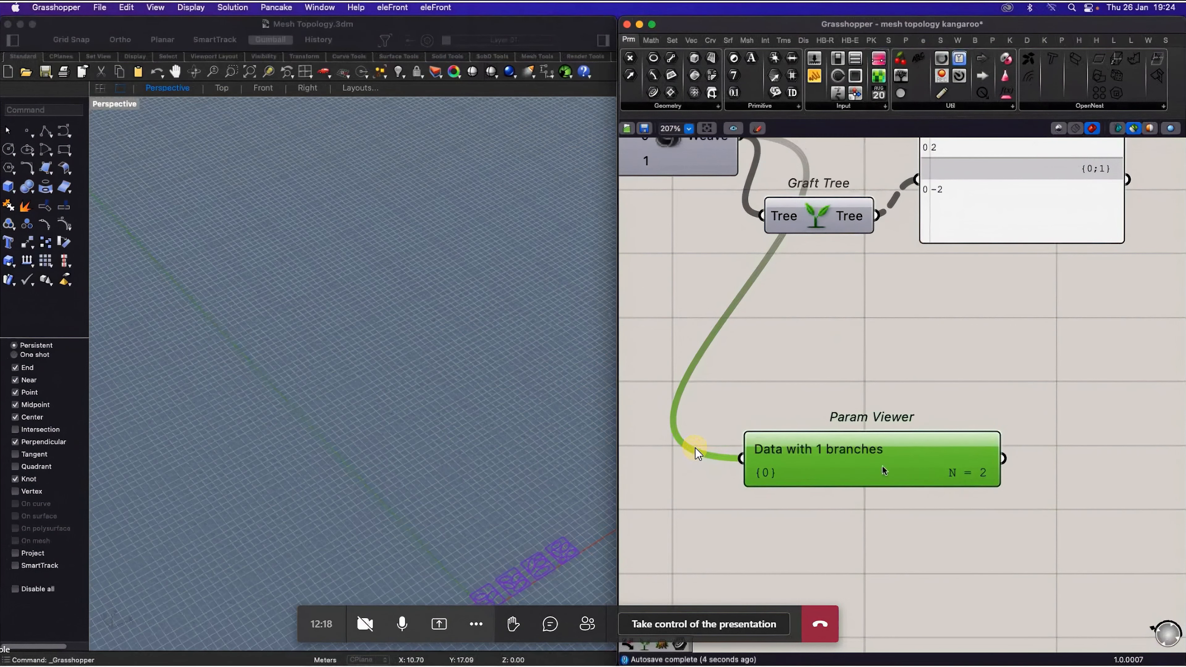
pyautogui.scroll(-2, 842, 474)
pyautogui.moveTo(847, 467); pyautogui.dragTo(856, 501)
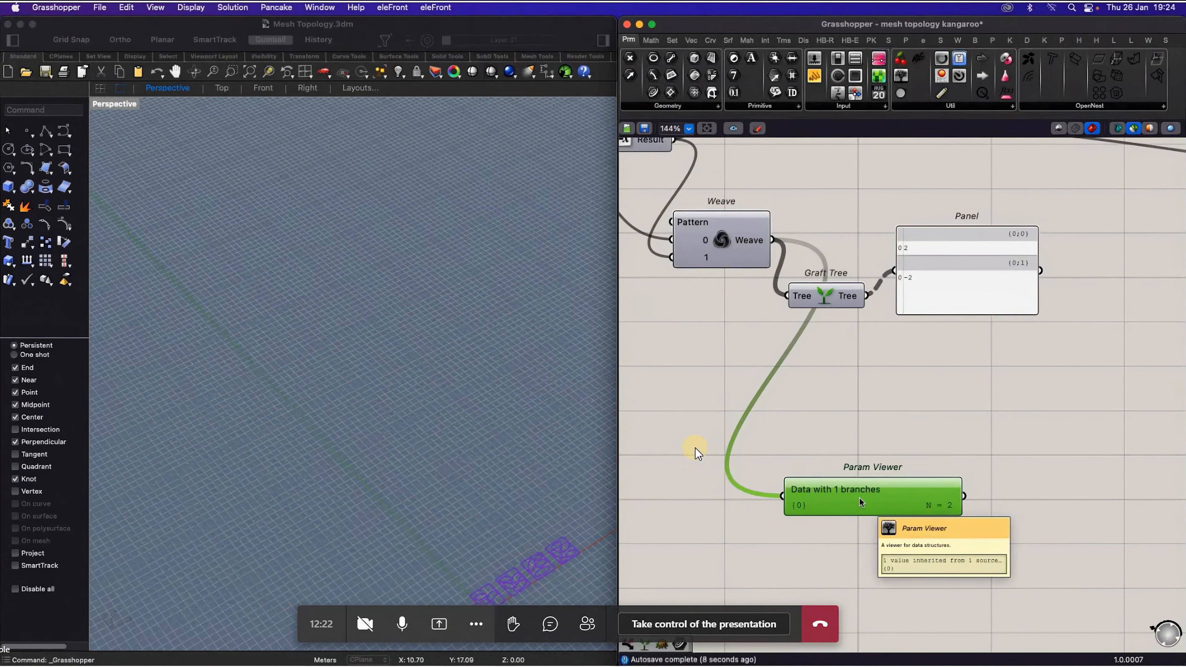
# Step: Try feeding the Weave output directly into Offset Curve's Distance, preview the resulting curves, and undo the connection
pyautogui.scroll(-4, 798, 491)
pyautogui.scroll(2, 813, 275)
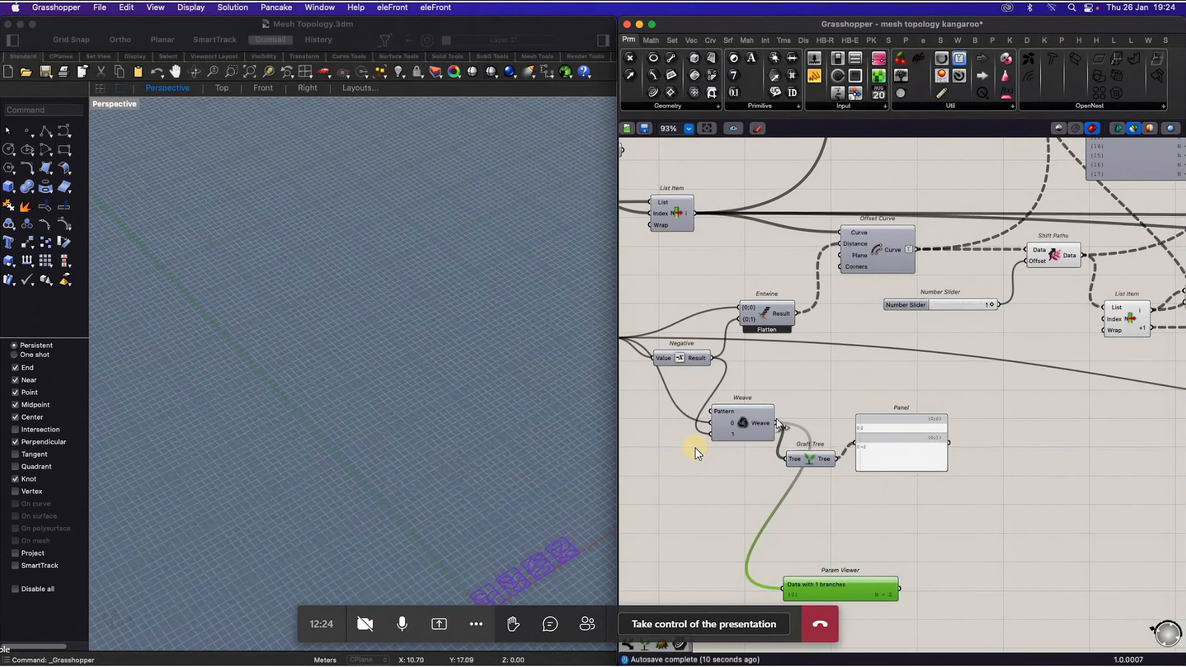
pyautogui.moveTo(776, 423); pyautogui.dragTo(839, 244)
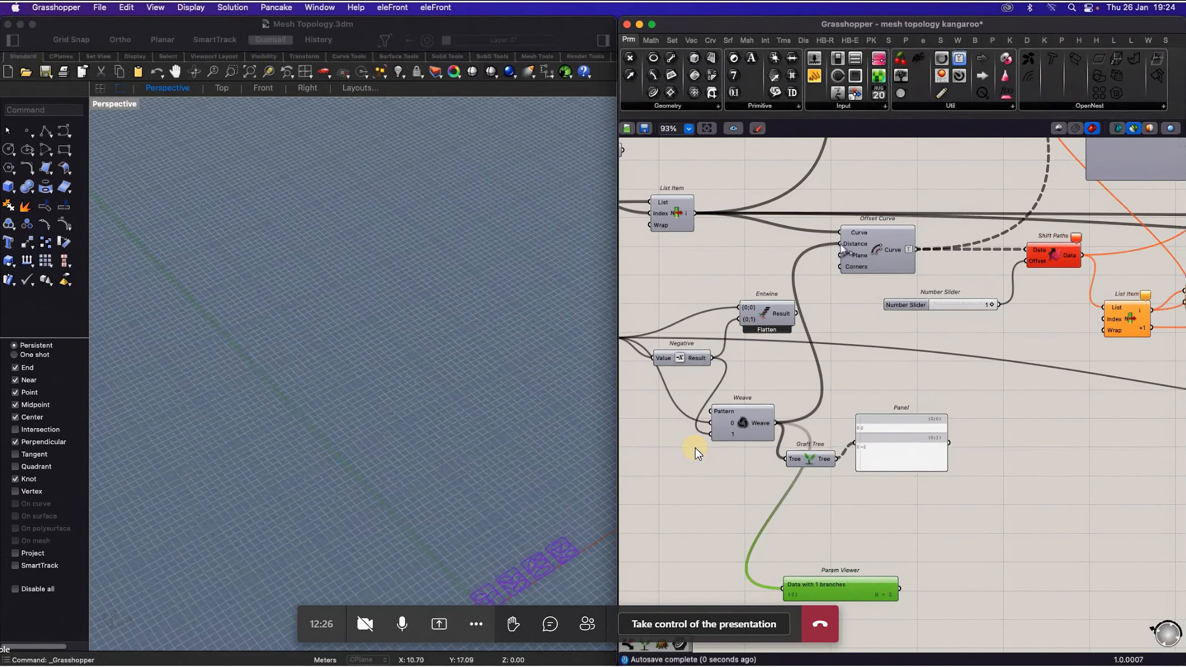
pyautogui.click(877, 251)
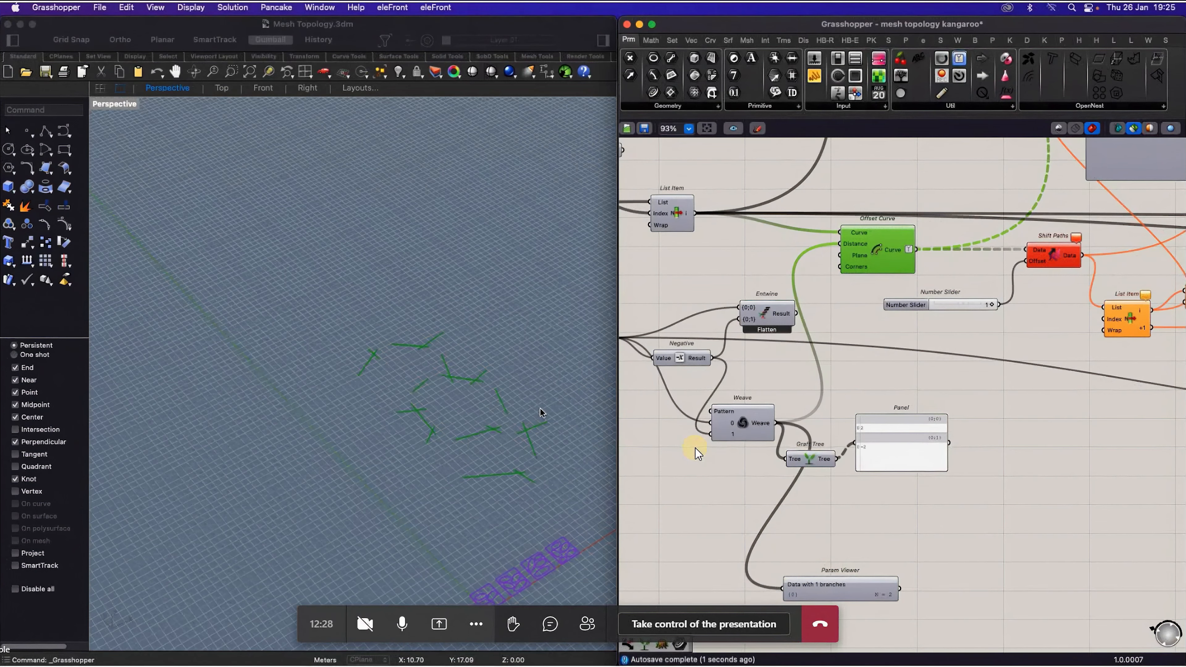
pyautogui.scroll(3, 538, 410)
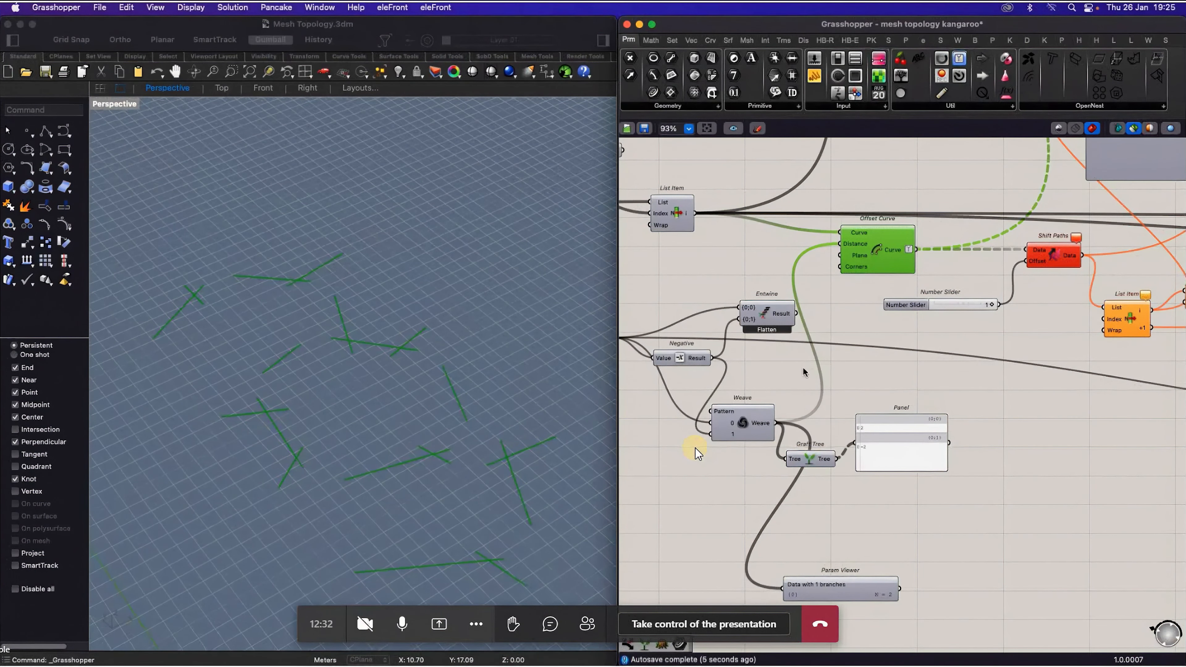
pyautogui.press('super+z')
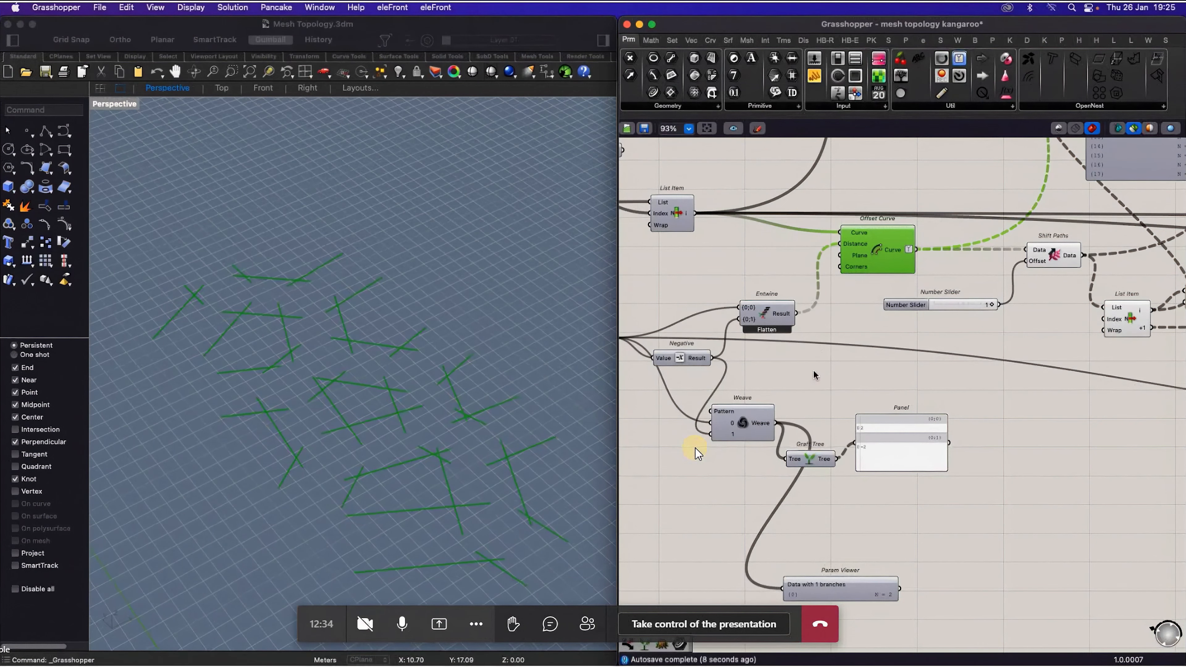
# Step: Replace the Param Viewer's source with the Graft Tree output and switch the viewer to its tree diagram
pyautogui.scroll(-2, 840, 388)
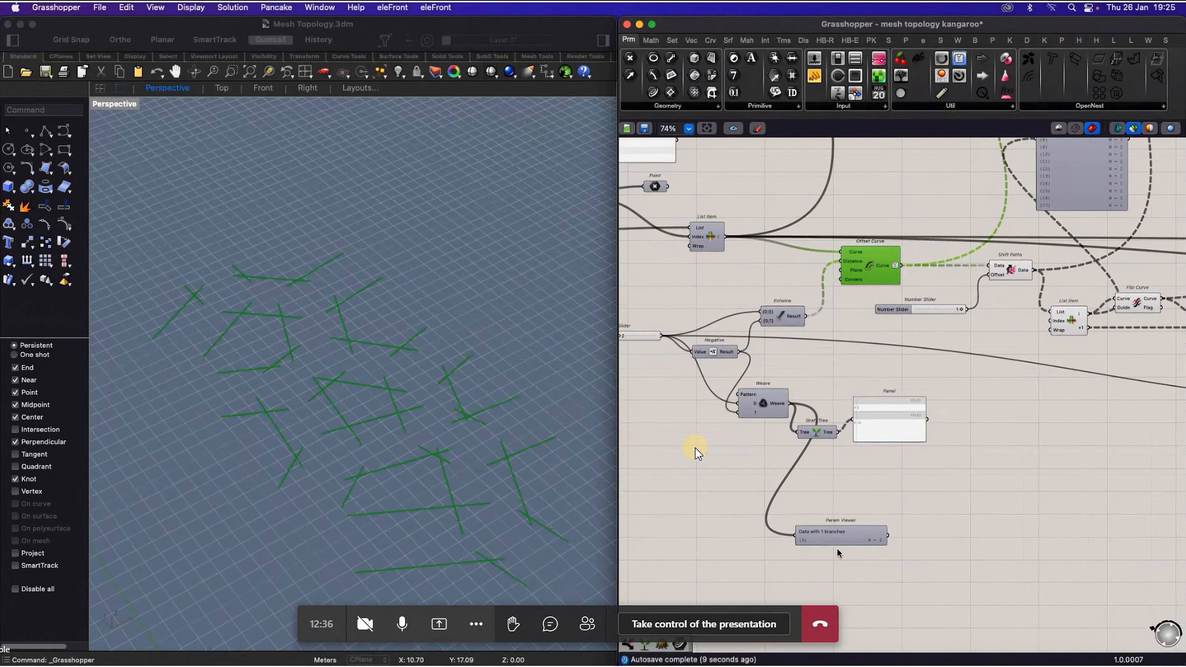
pyautogui.moveTo(834, 537); pyautogui.dragTo(860, 527)
pyautogui.scroll(5, 860, 523)
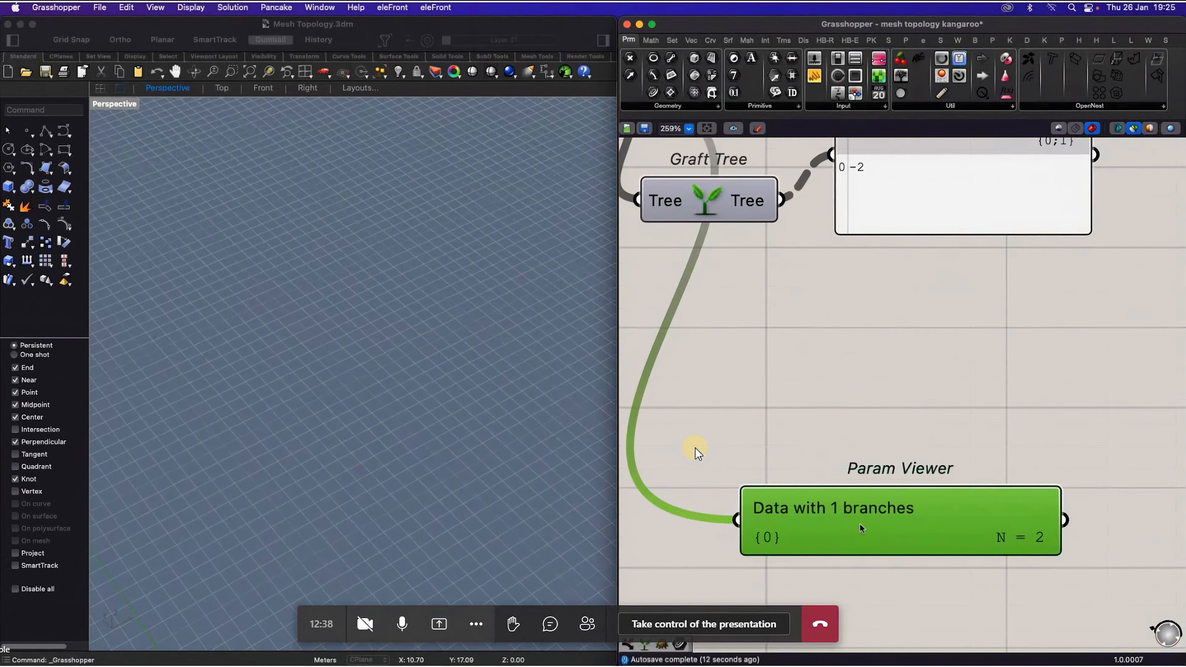
pyautogui.scroll(-1, 863, 509)
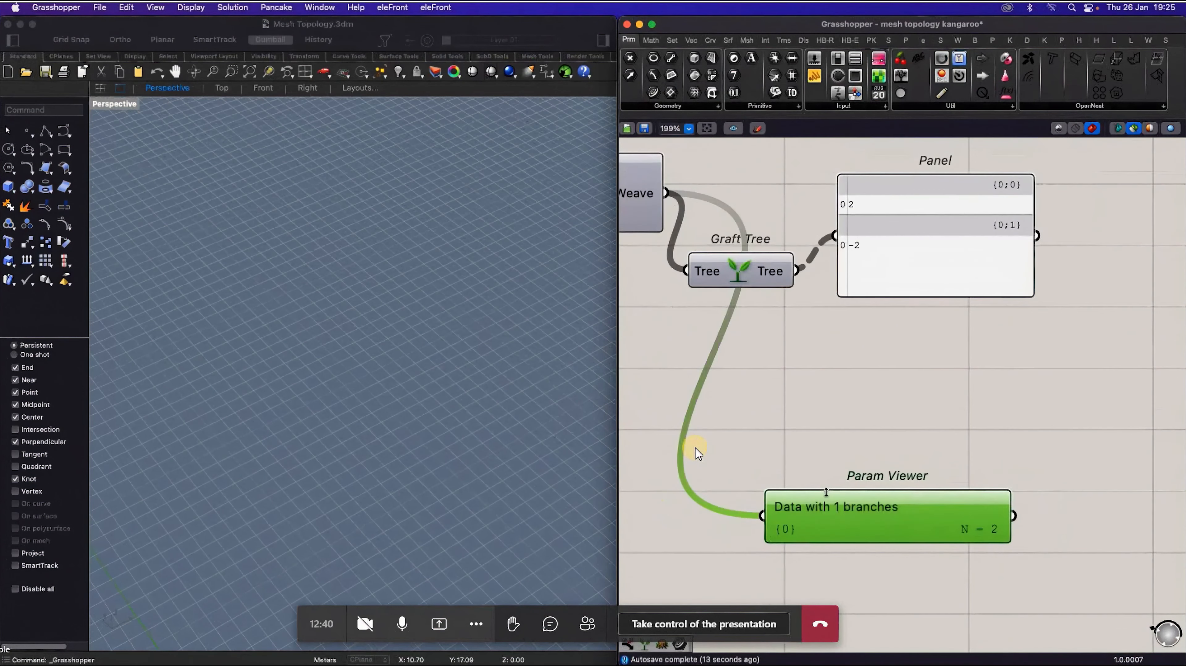
pyautogui.moveTo(796, 270); pyautogui.dragTo(769, 507)
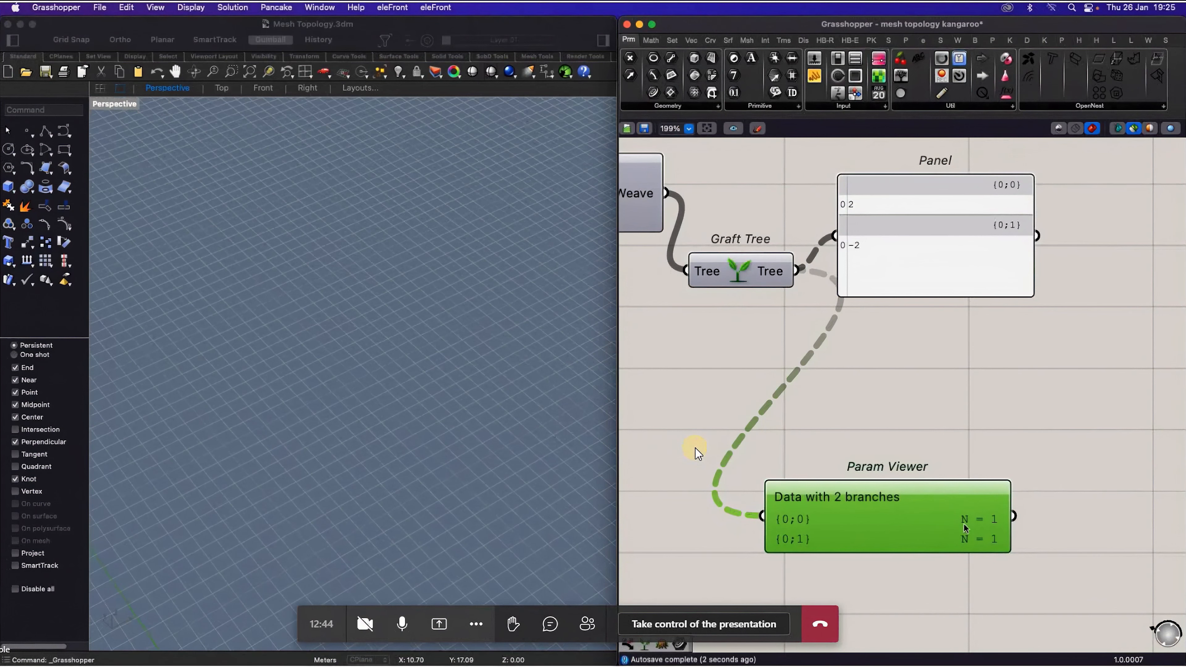
pyautogui.doubleClick(890, 529)
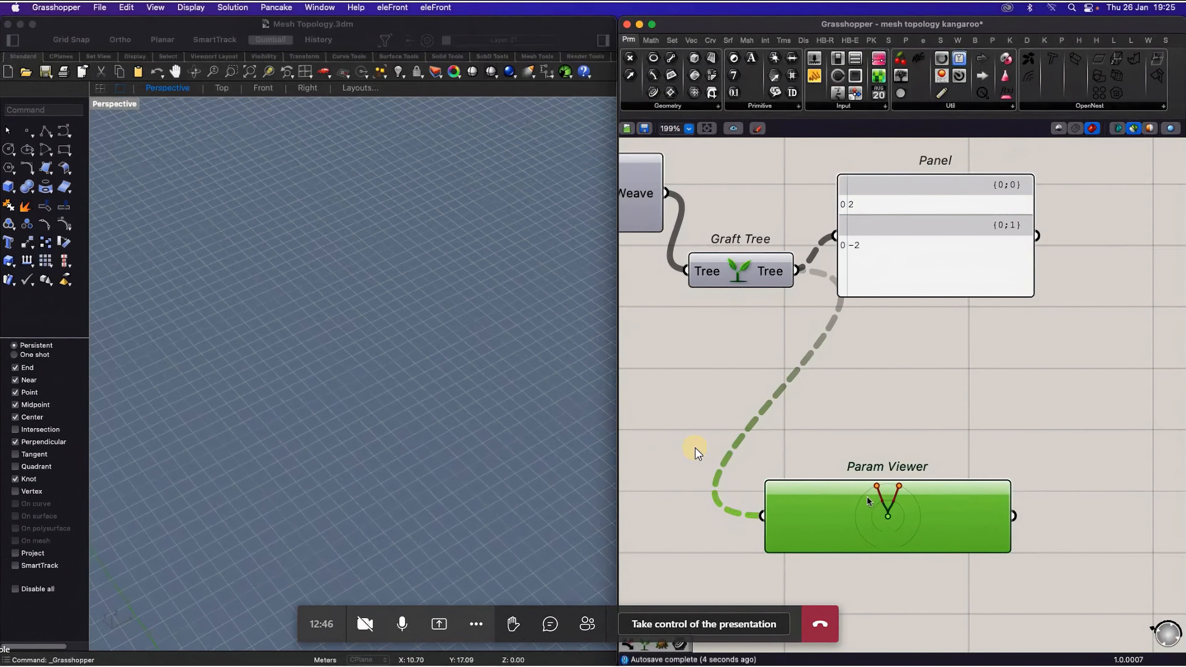
# Step: Compare the Param Viewer's tree diagram with the Offset Curve part of the definition and delete the Param Viewer
pyautogui.scroll(-6, 813, 521)
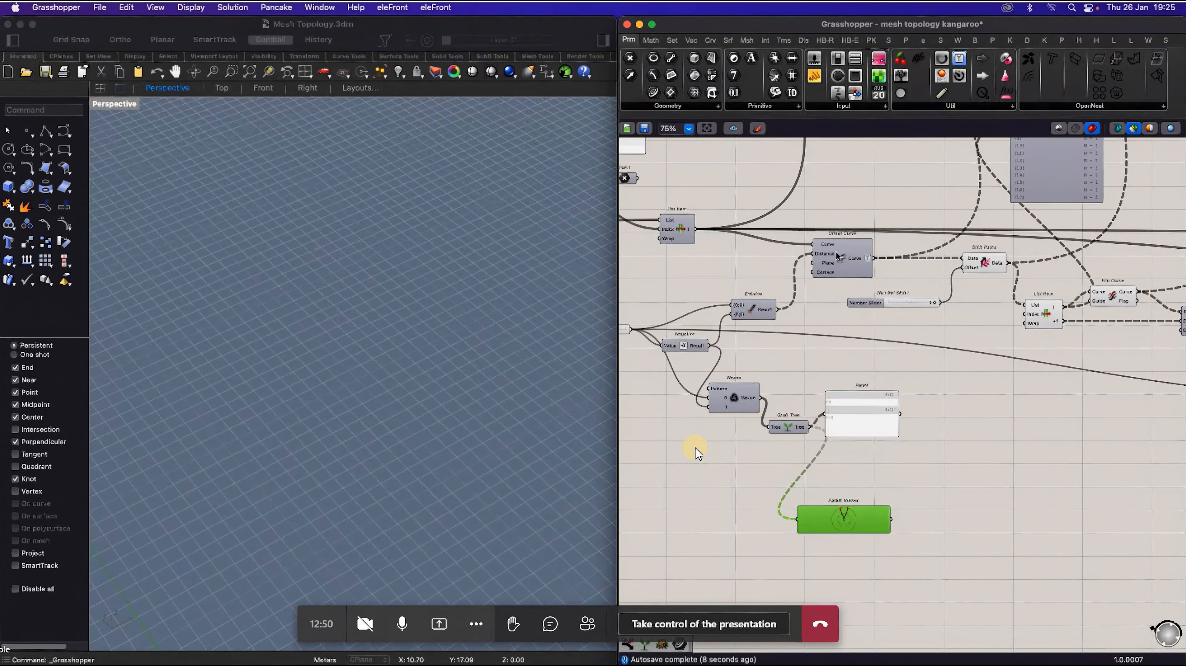
pyautogui.scroll(6, 842, 507)
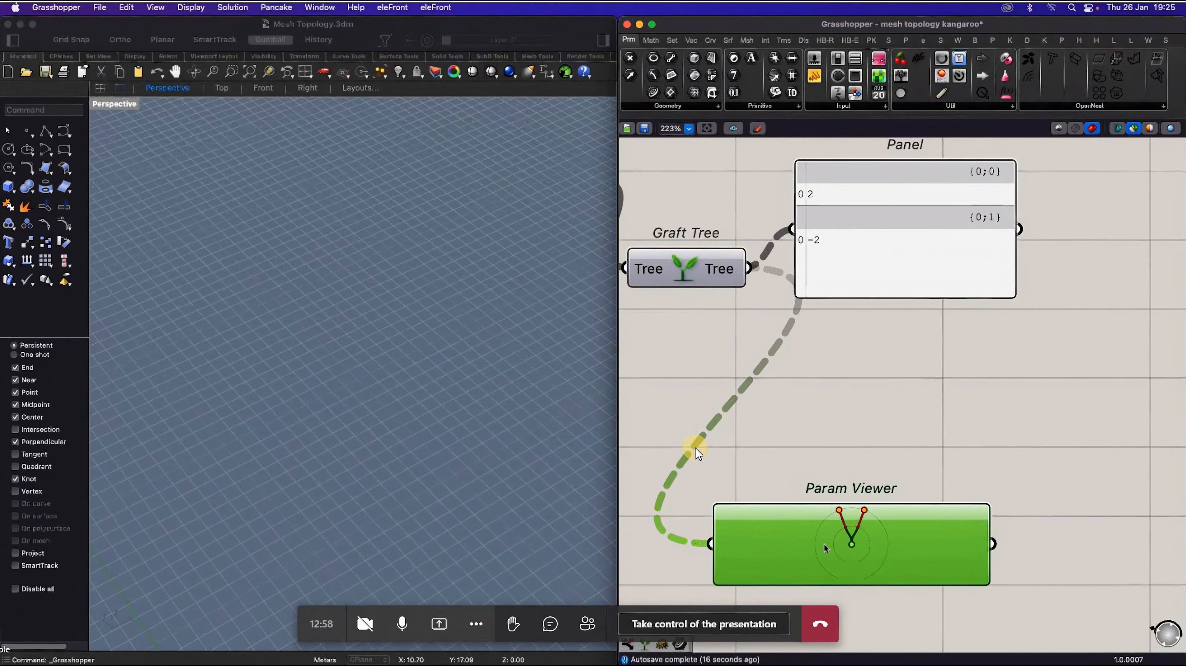
pyautogui.scroll(-5, 789, 521)
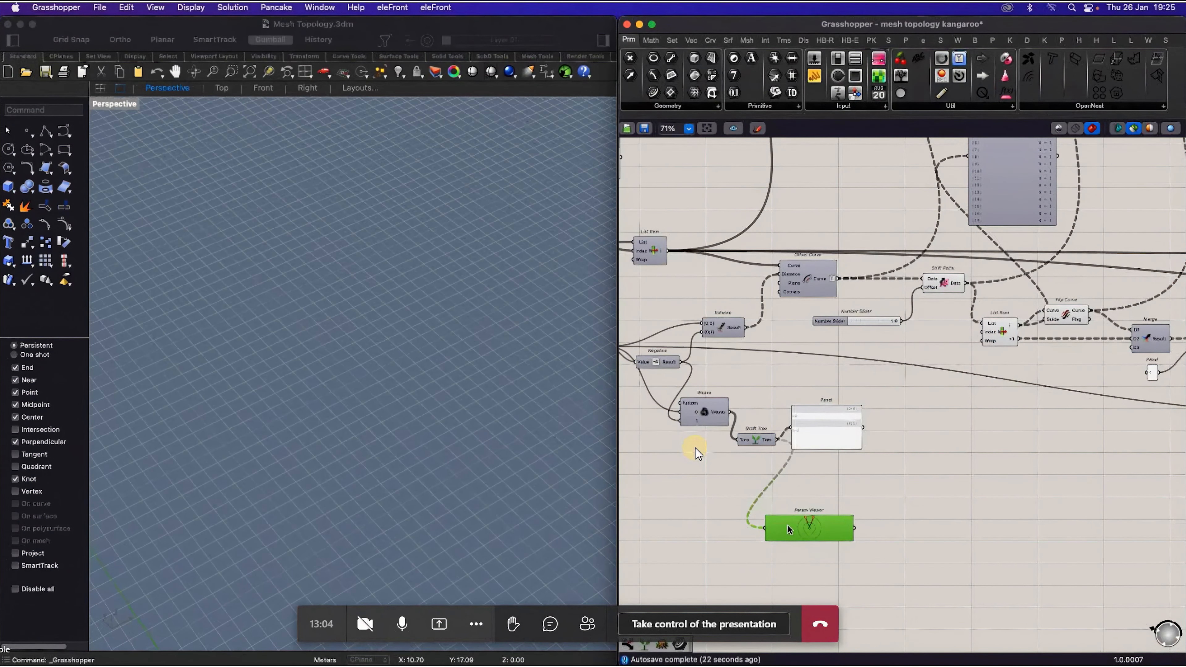
pyautogui.press('Delete')
# Step: Add a Flatten Tree component beside the grafted values panel and connect the panel's output to its Tree input
pyautogui.scroll(3, 765, 401)
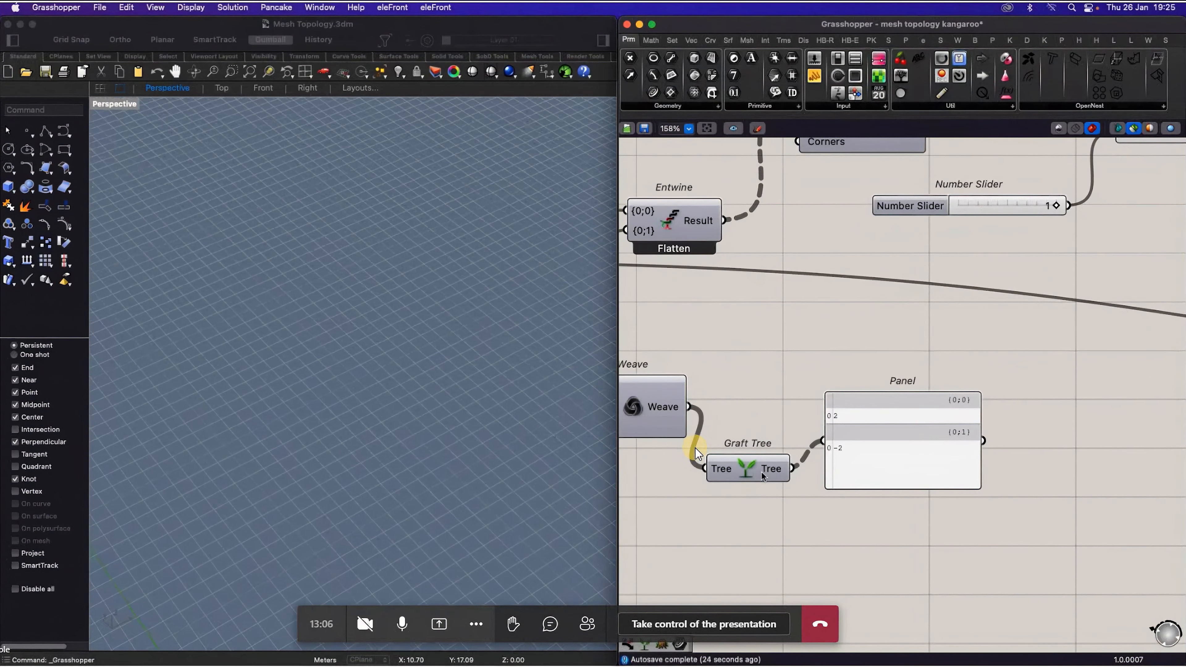
pyautogui.moveTo(761, 475)
pyautogui.scroll(1, 764, 403)
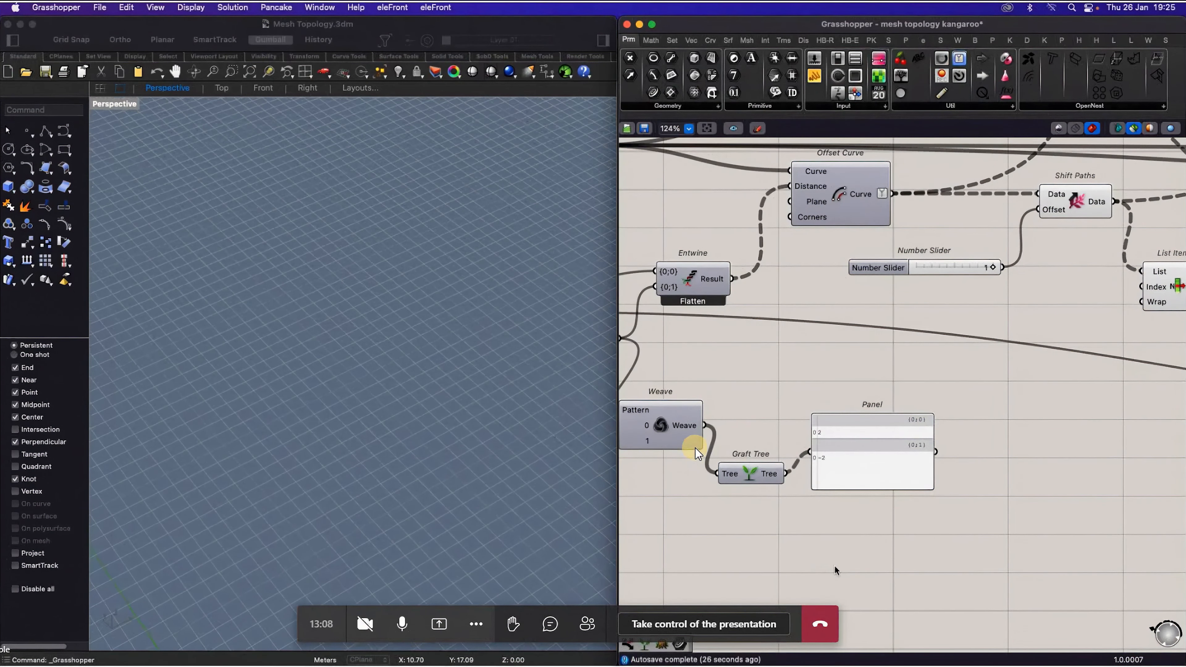
pyautogui.doubleClick(1021, 478)
pyautogui.write('flatn')
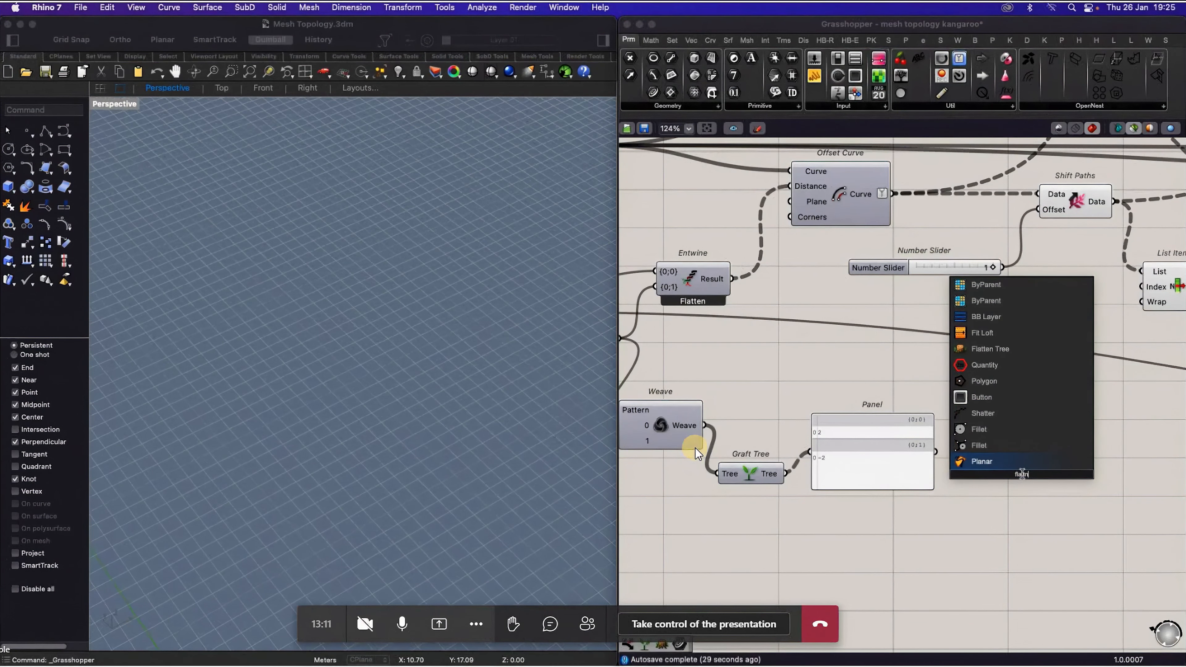
pyautogui.press('BackSpace')
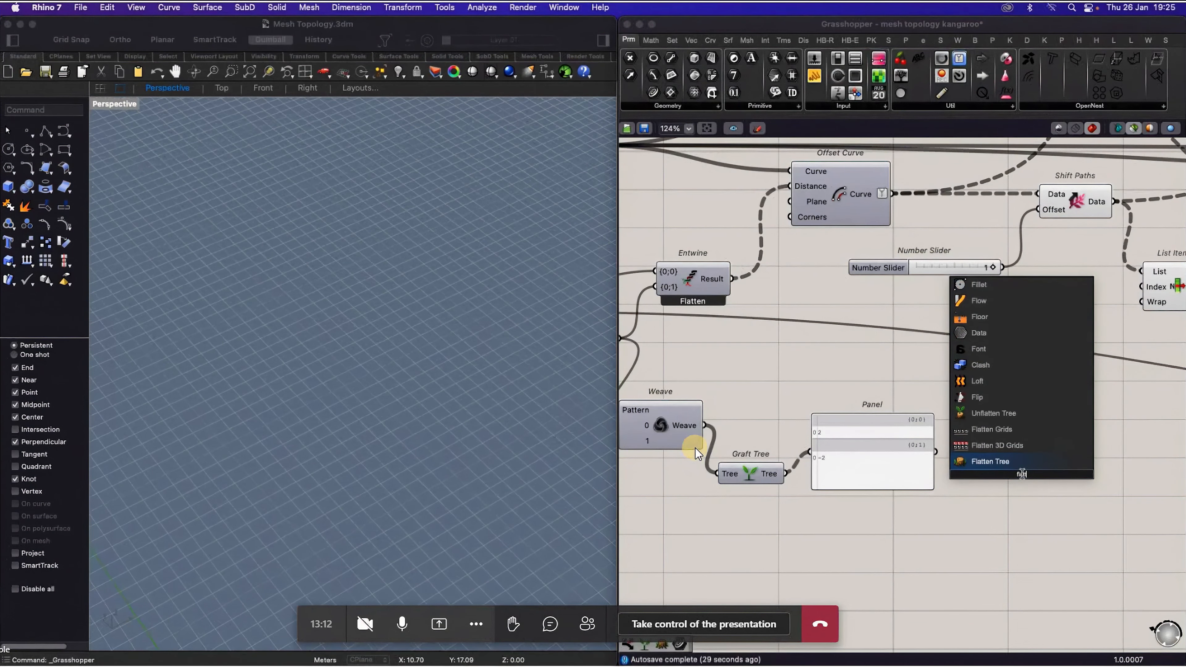
pyautogui.press('Return')
pyautogui.moveTo(988, 468); pyautogui.dragTo(935, 452)
pyautogui.scroll(-1, 1077, 489)
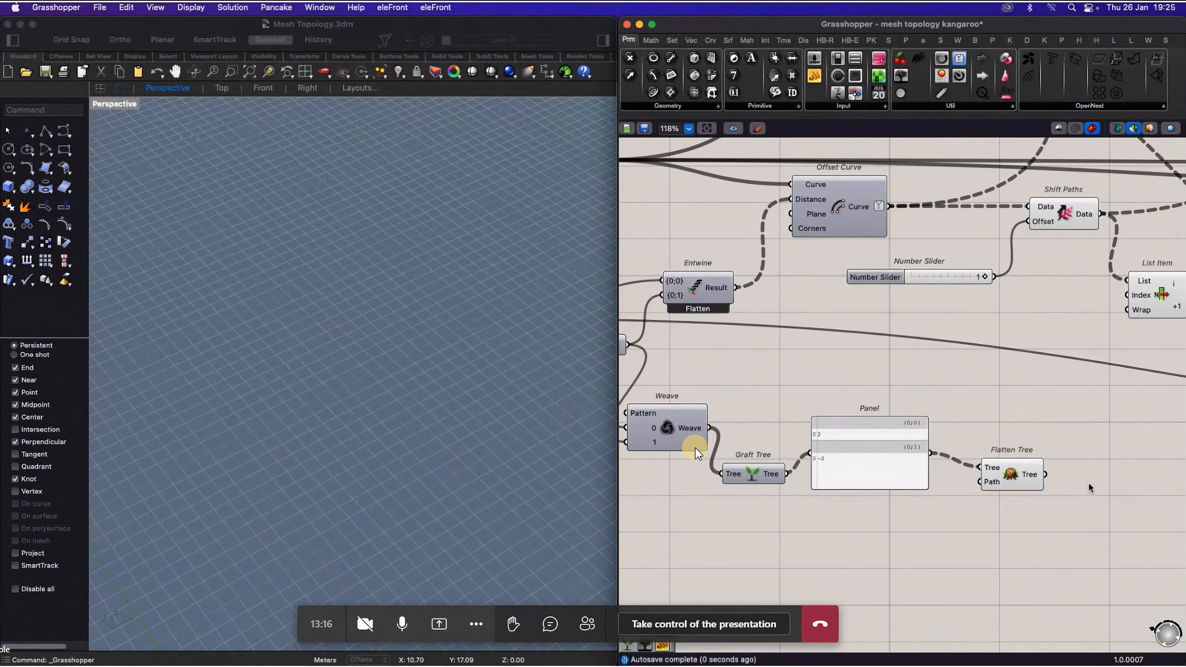
# Step: Add a panel beside the Flatten Tree component and connect the component's Tree output to it
pyautogui.doubleClick(1091, 489)
pyautogui.write('panel')
pyautogui.press('Return')
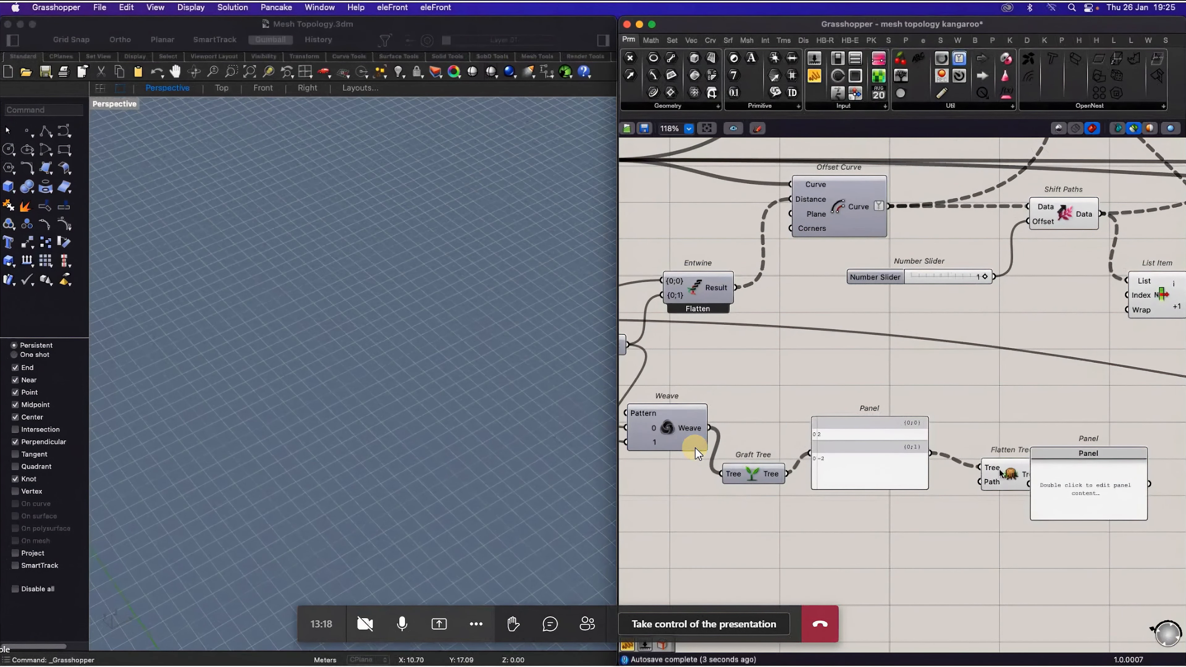
pyautogui.moveTo(1003, 476); pyautogui.dragTo(1031, 485)
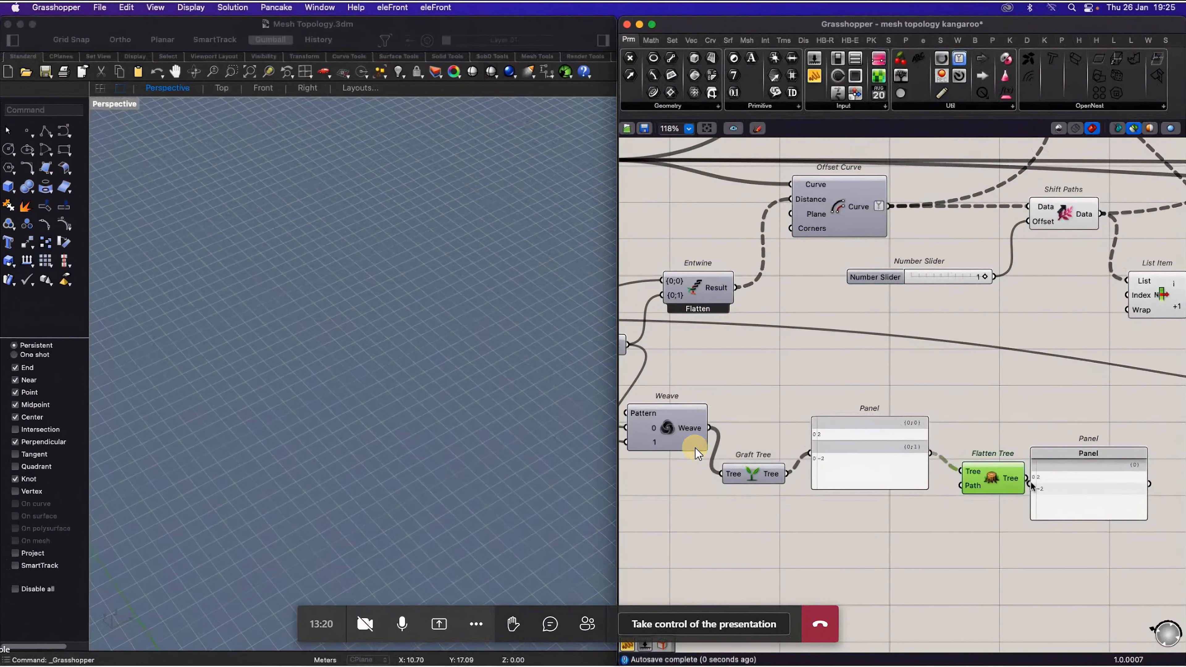
pyautogui.scroll(5, 1072, 489)
pyautogui.scroll(-5, 1003, 490)
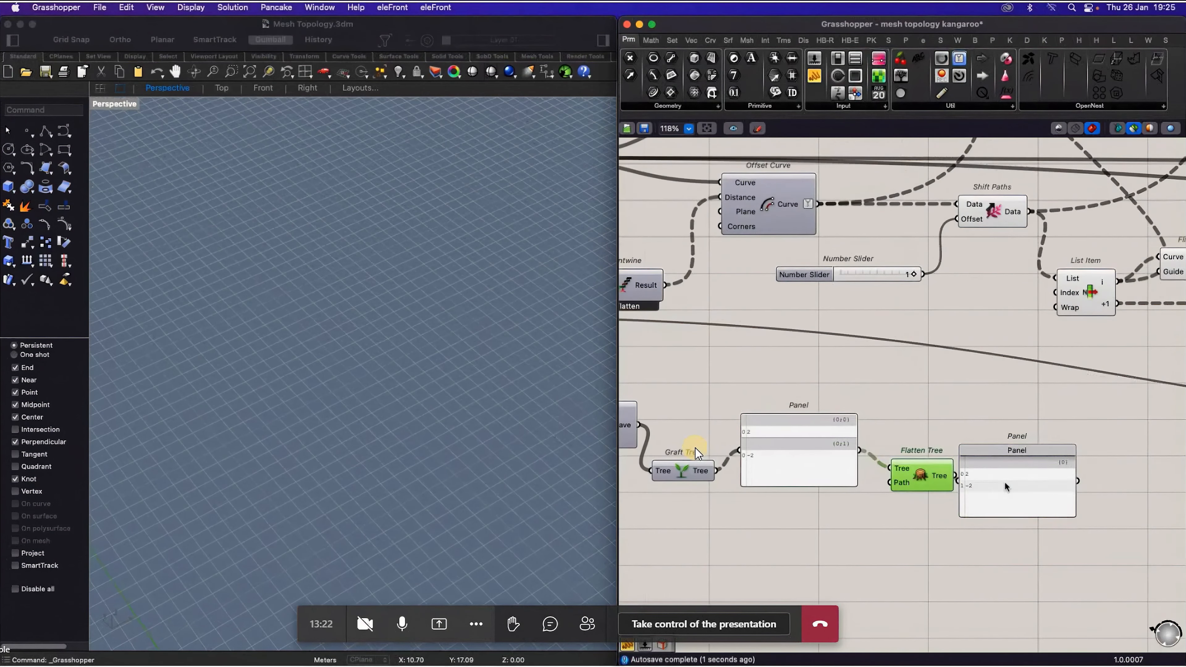
# Step: Delete the flattened values panel and the Flatten Tree component
pyautogui.click(1004, 482)
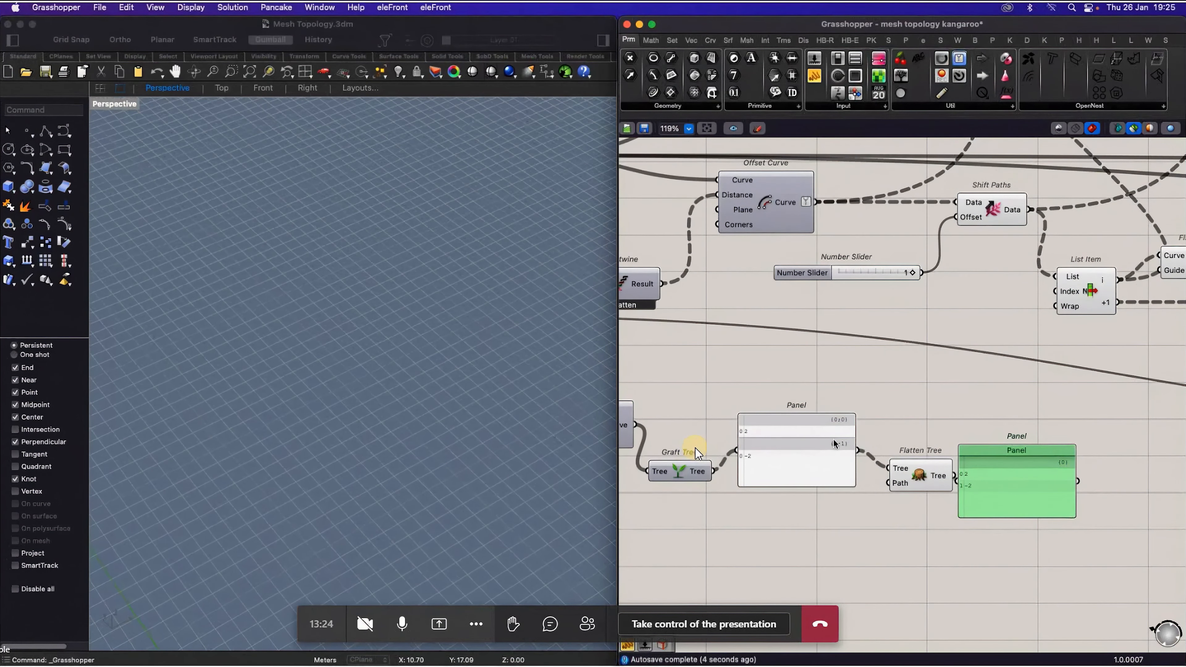
pyautogui.press('Delete')
pyautogui.click(929, 484)
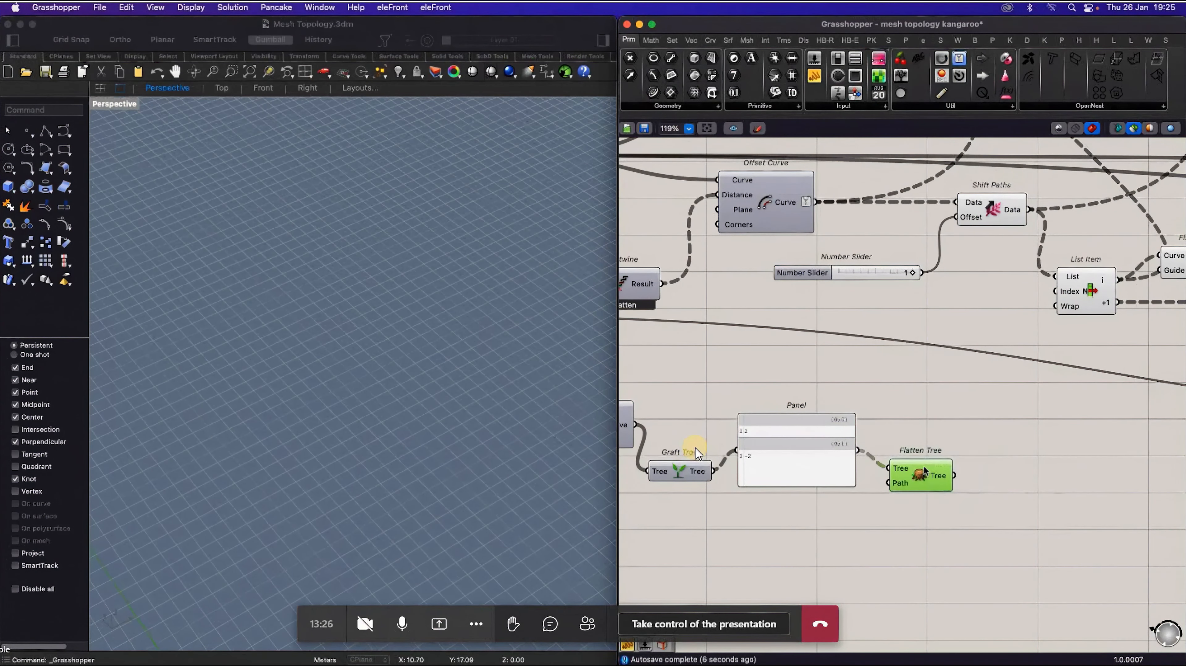
pyautogui.press('Delete')
# Step: Move the grafted values panel slightly farther from the Graft Tree component
pyautogui.scroll(-5, 837, 512)
pyautogui.scroll(4, 921, 411)
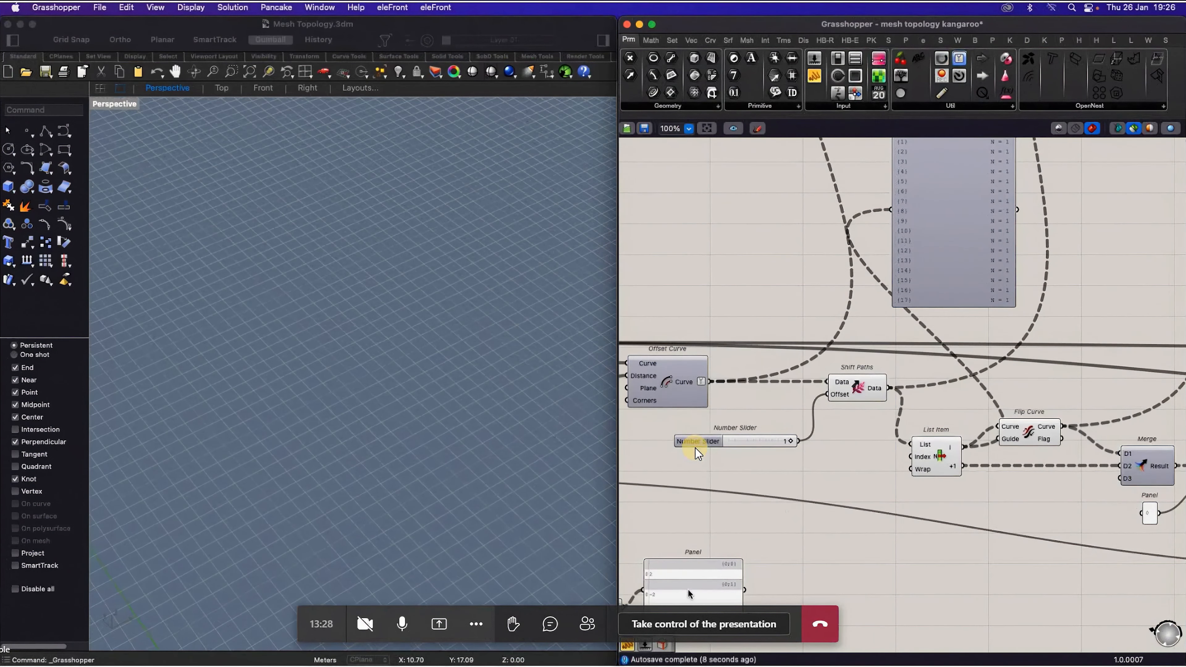
pyautogui.moveTo(709, 584); pyautogui.dragTo(746, 589)
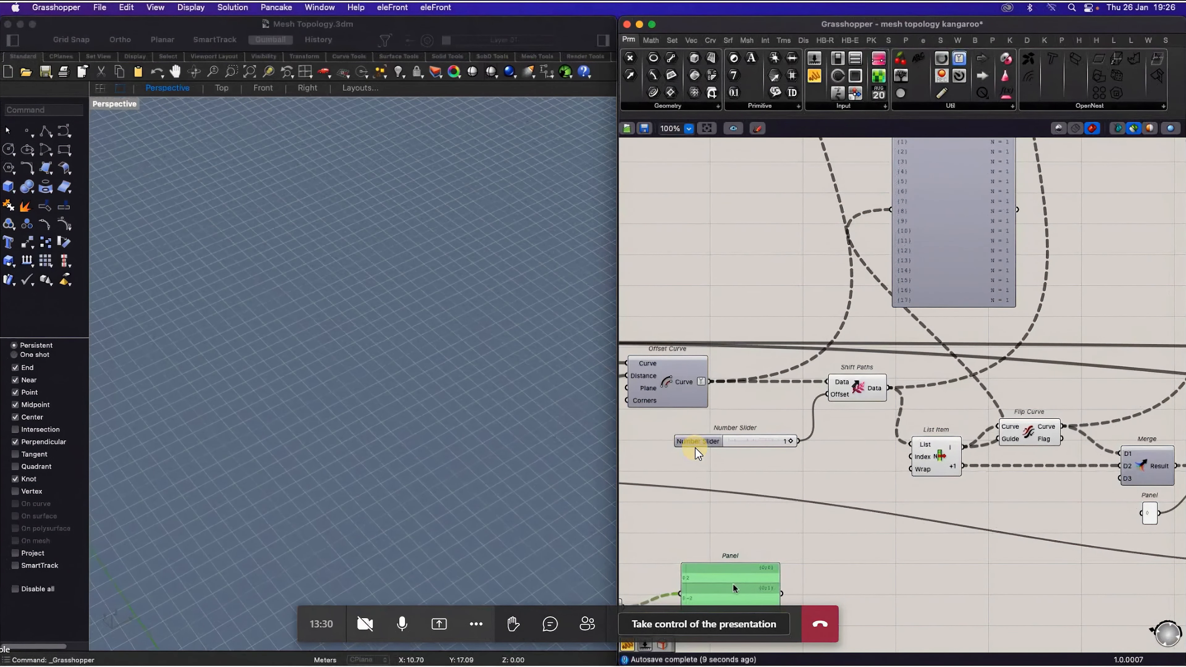
# Step: Examine the panel listing the input curves and trace its link back to the Offset Curve part of the definition
pyautogui.scroll(-1, 742, 586)
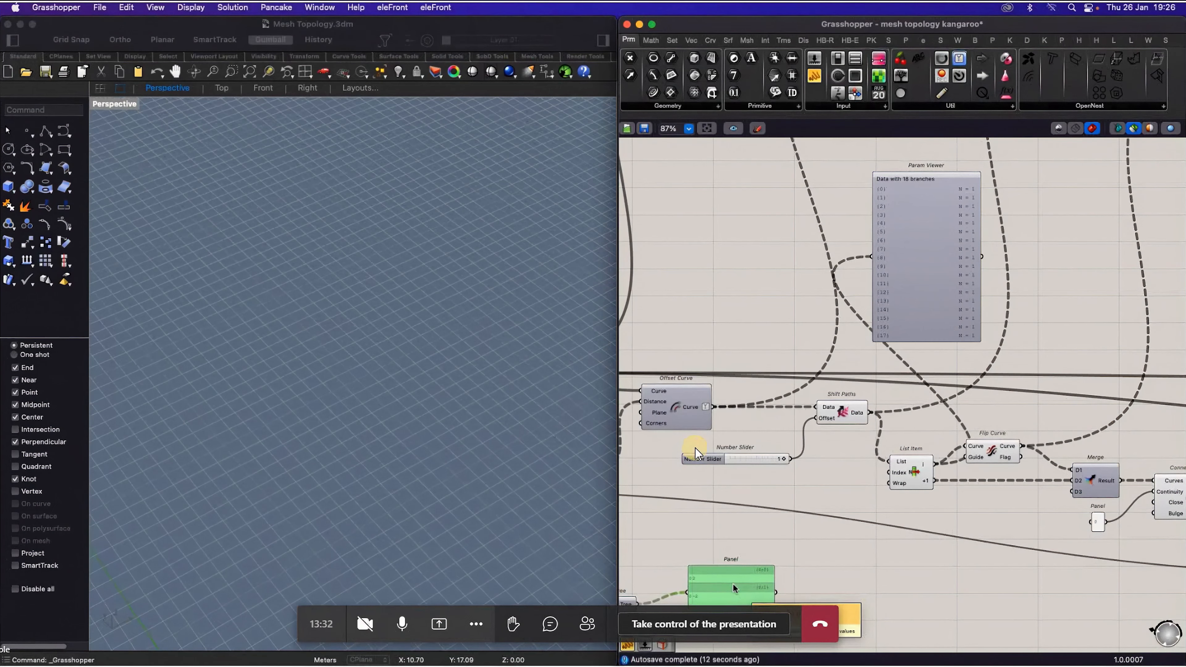
pyautogui.scroll(-4, 747, 537)
pyautogui.scroll(2, 837, 457)
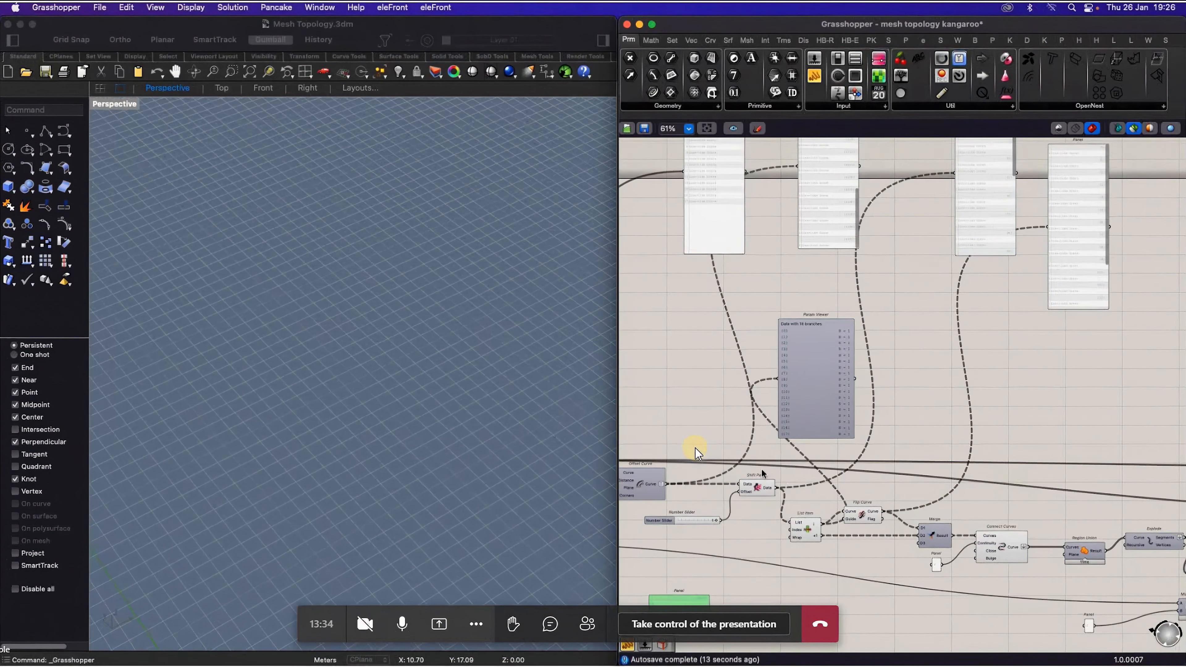
pyautogui.scroll(1, 832, 491)
pyautogui.scroll(-2, 804, 535)
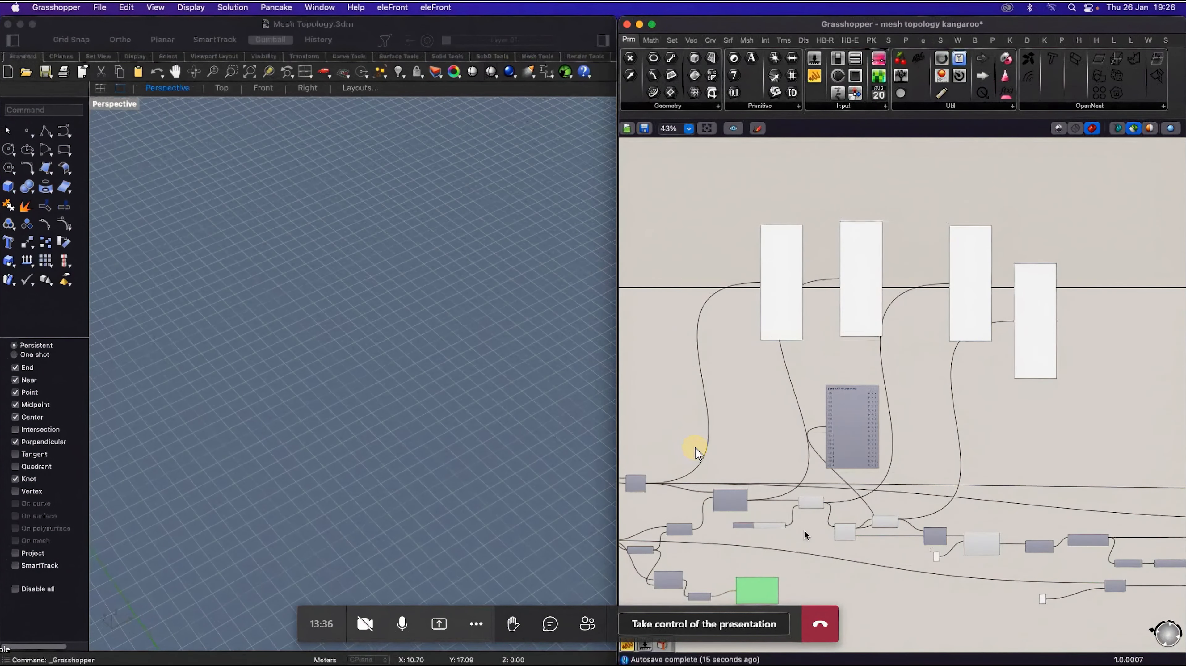
pyautogui.scroll(5, 766, 529)
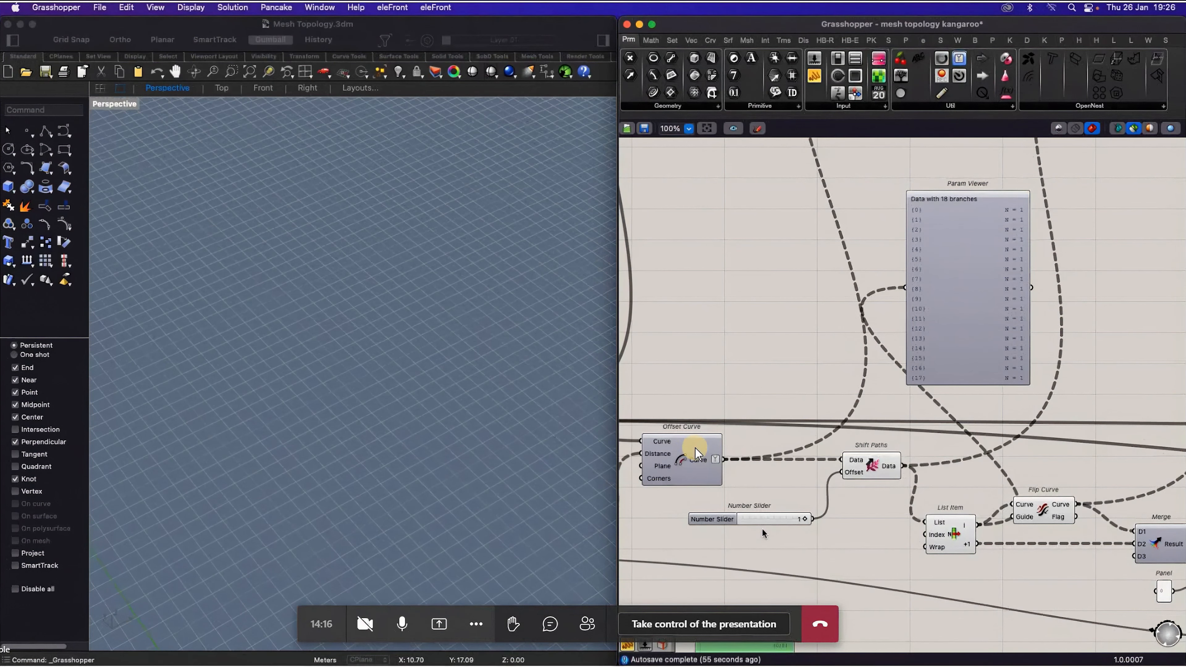
pyautogui.scroll(-4, 695, 448)
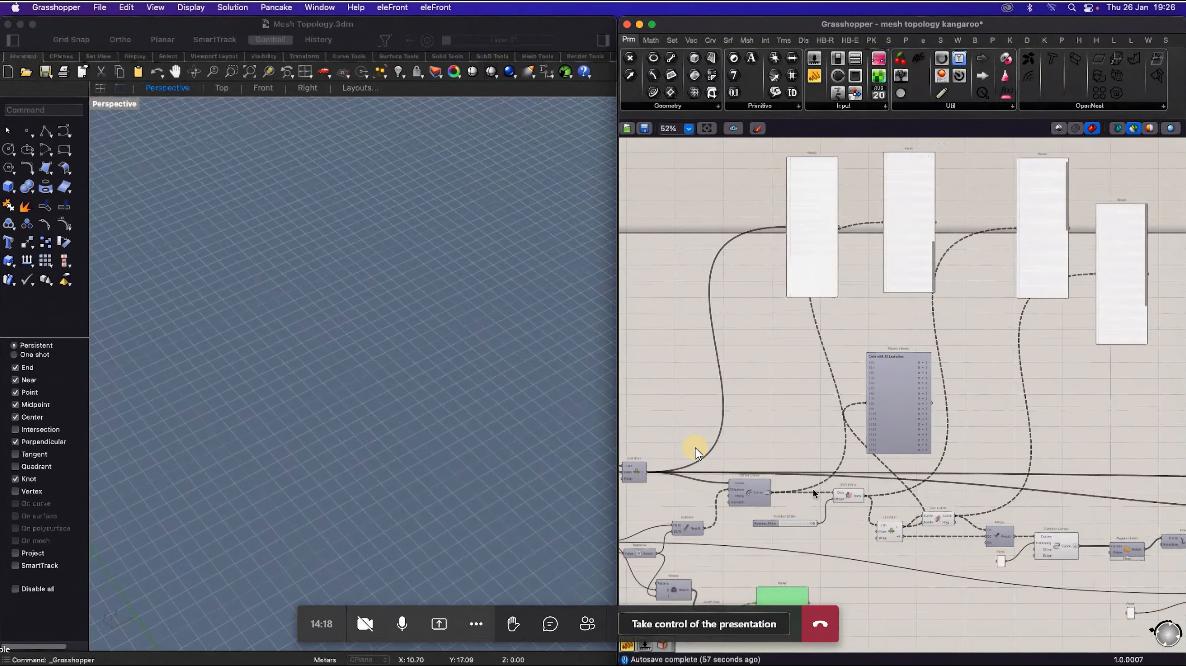
pyautogui.scroll(2, 777, 213)
pyautogui.scroll(2, 797, 180)
pyautogui.scroll(-4, 821, 561)
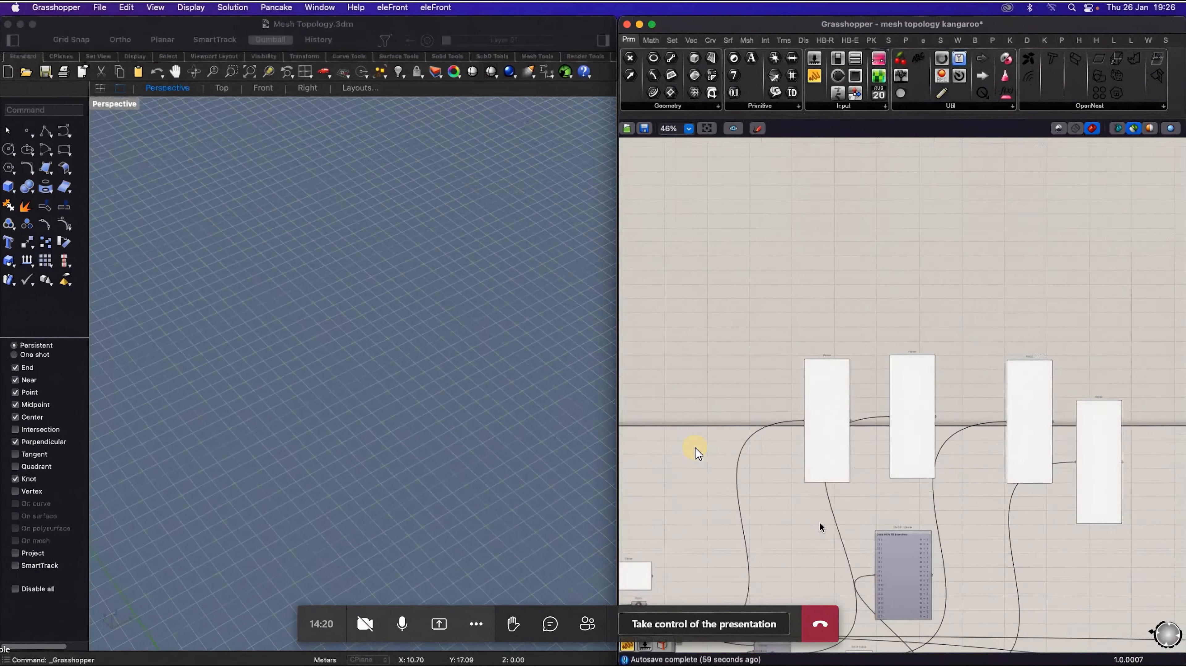
pyautogui.scroll(5, 844, 423)
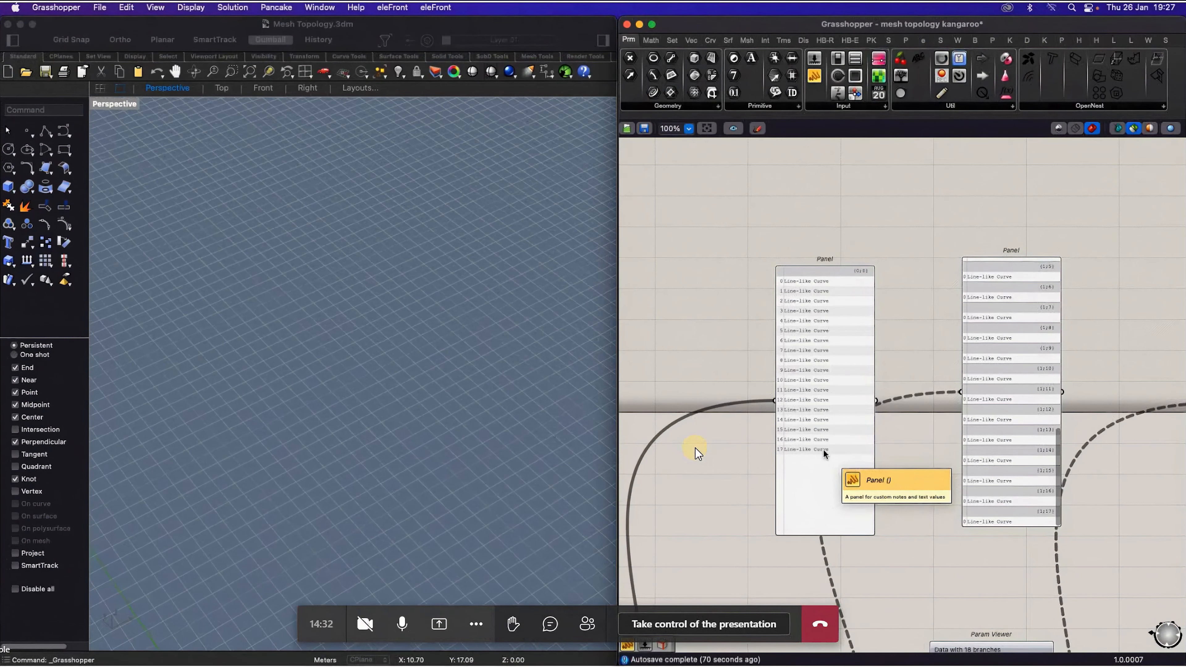
pyautogui.scroll(-1, 796, 310)
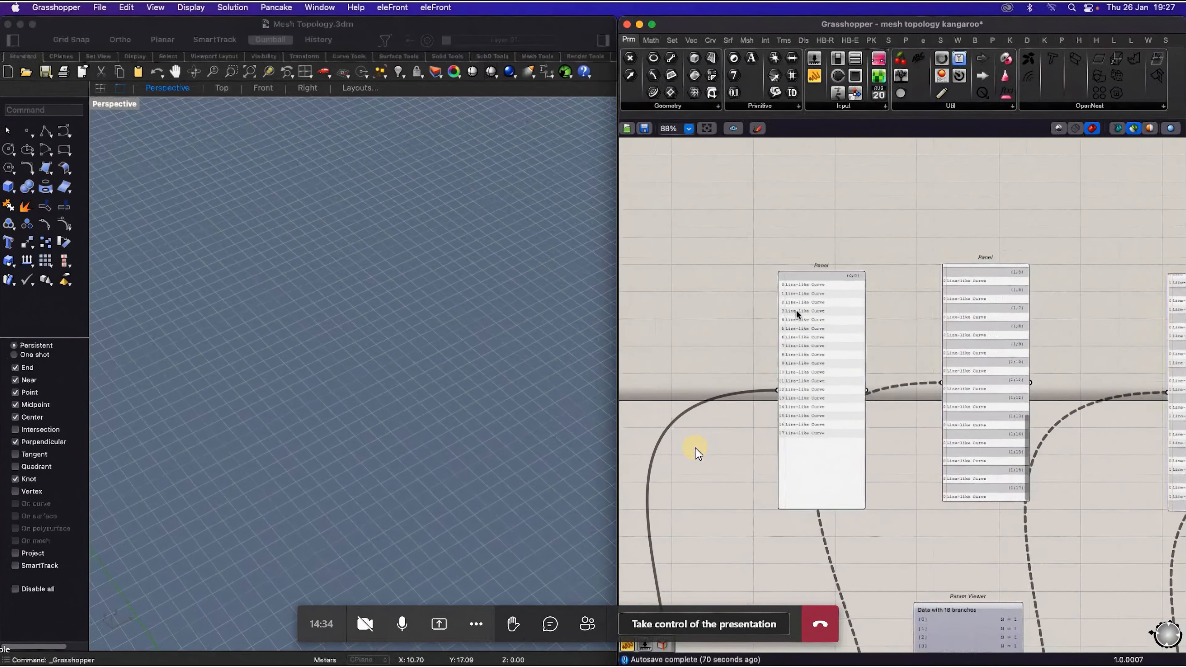
pyautogui.scroll(-7, 797, 310)
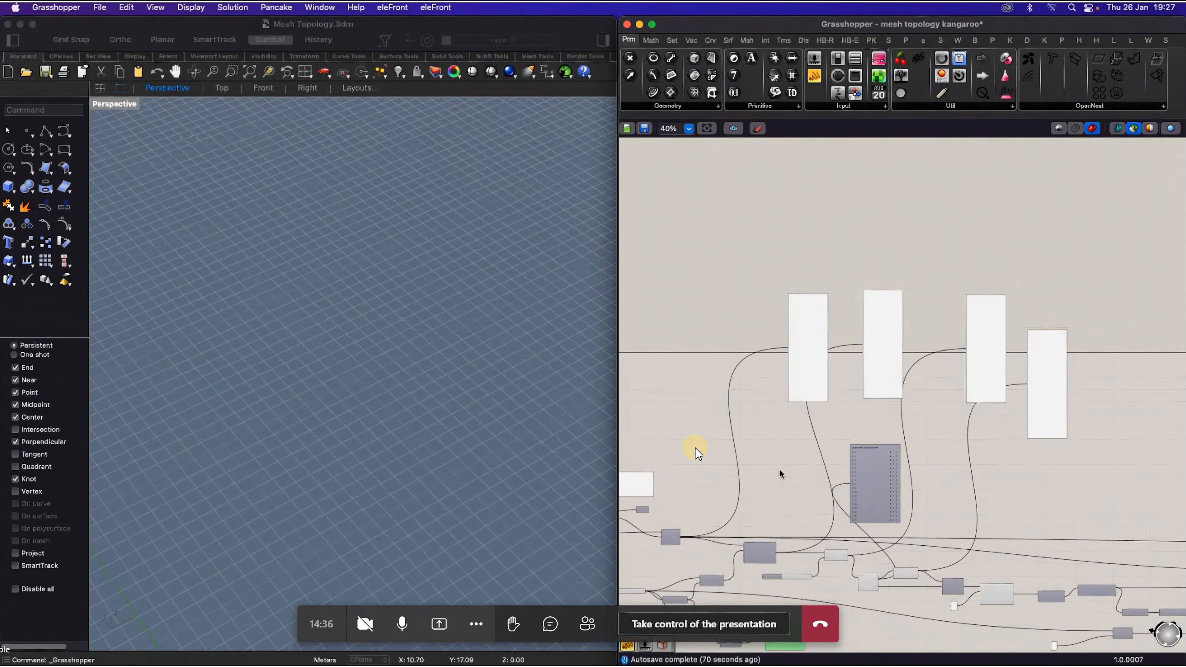
pyautogui.scroll(7, 722, 579)
pyautogui.scroll(-10, 726, 562)
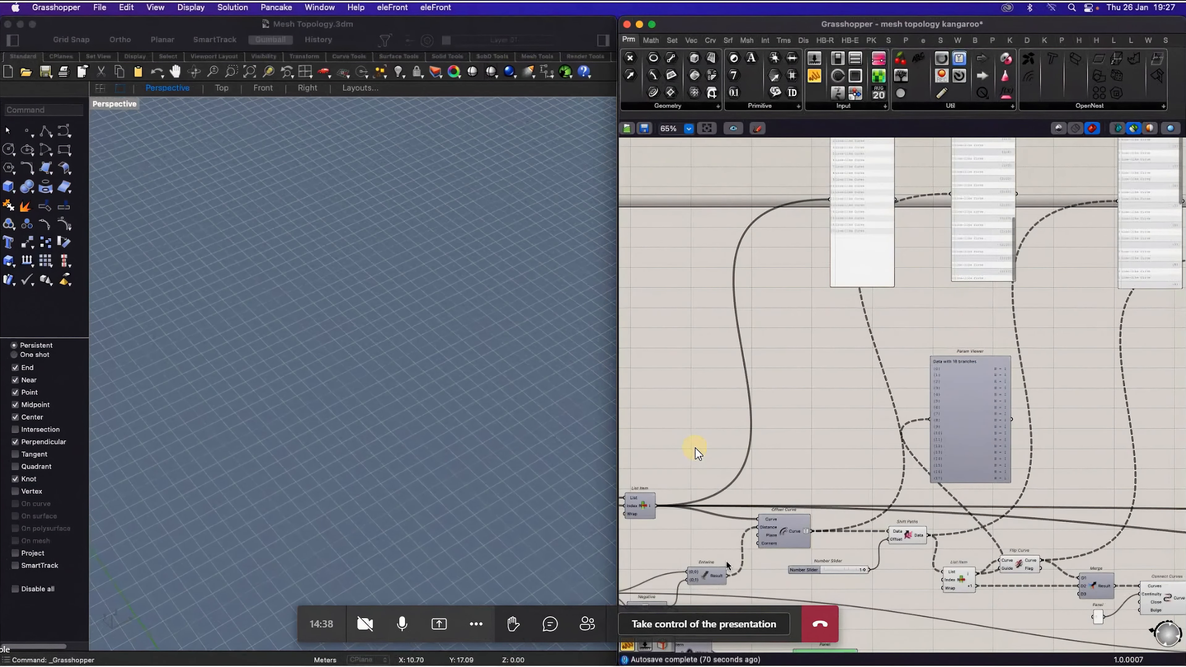
# Step: Preview the Offset Curve component's lines in the viewport and compare the input curve panel with the offset curve panel
pyautogui.scroll(10, 726, 563)
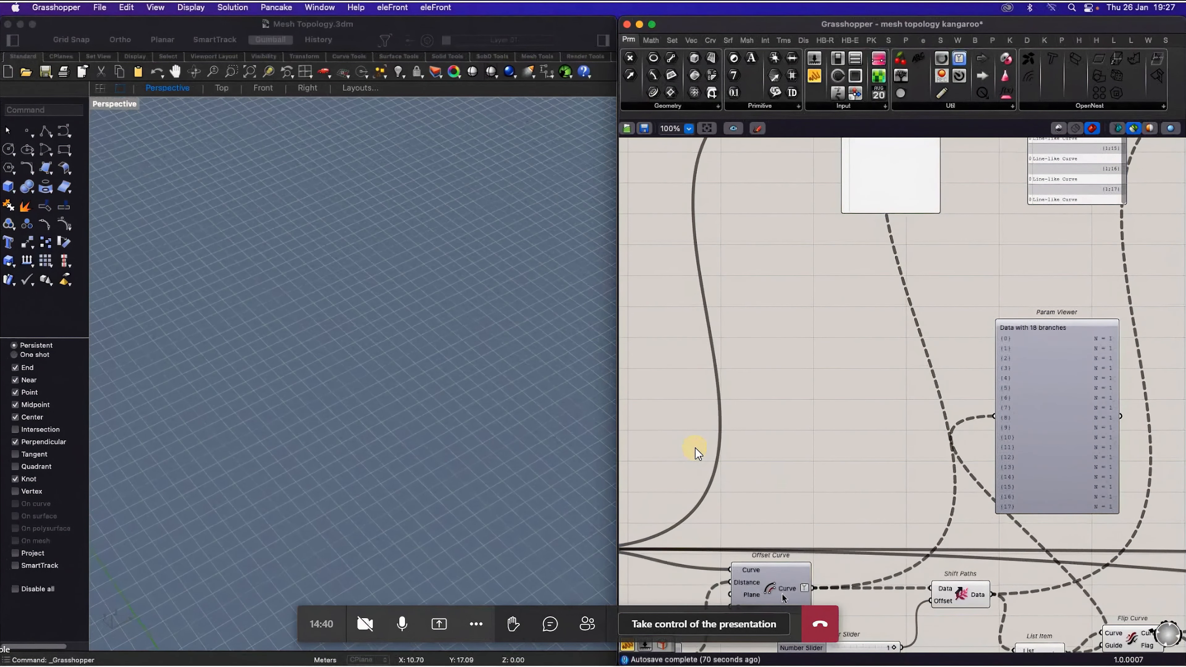
pyautogui.scroll(-3, 816, 457)
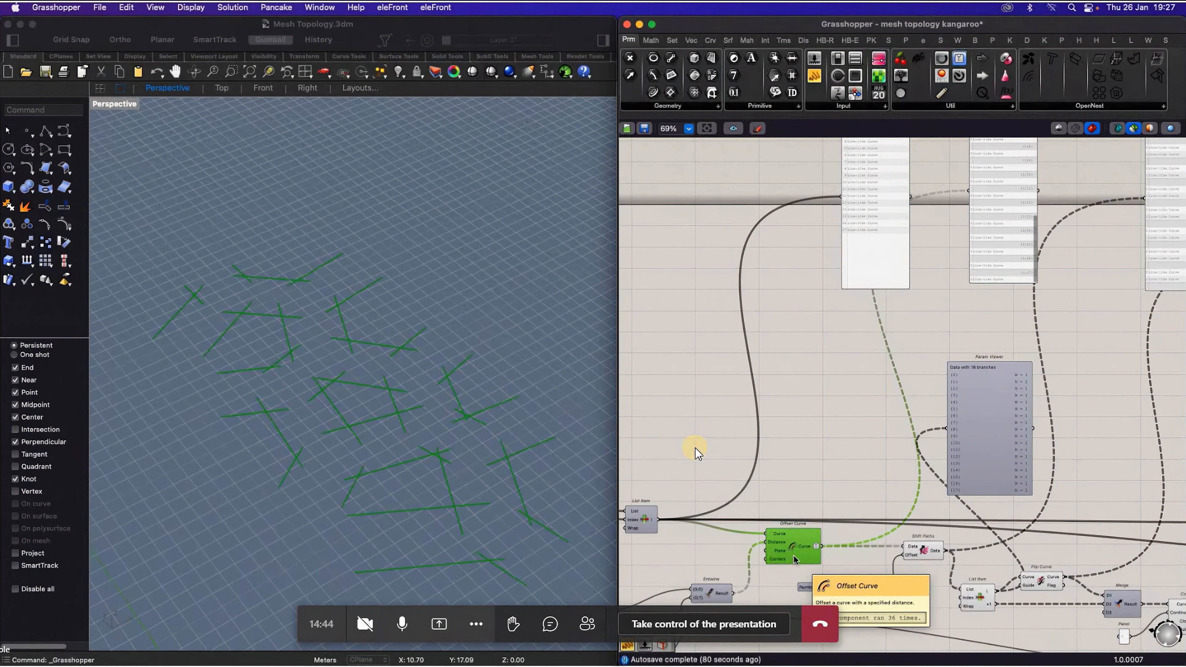
pyautogui.scroll(-3, 851, 273)
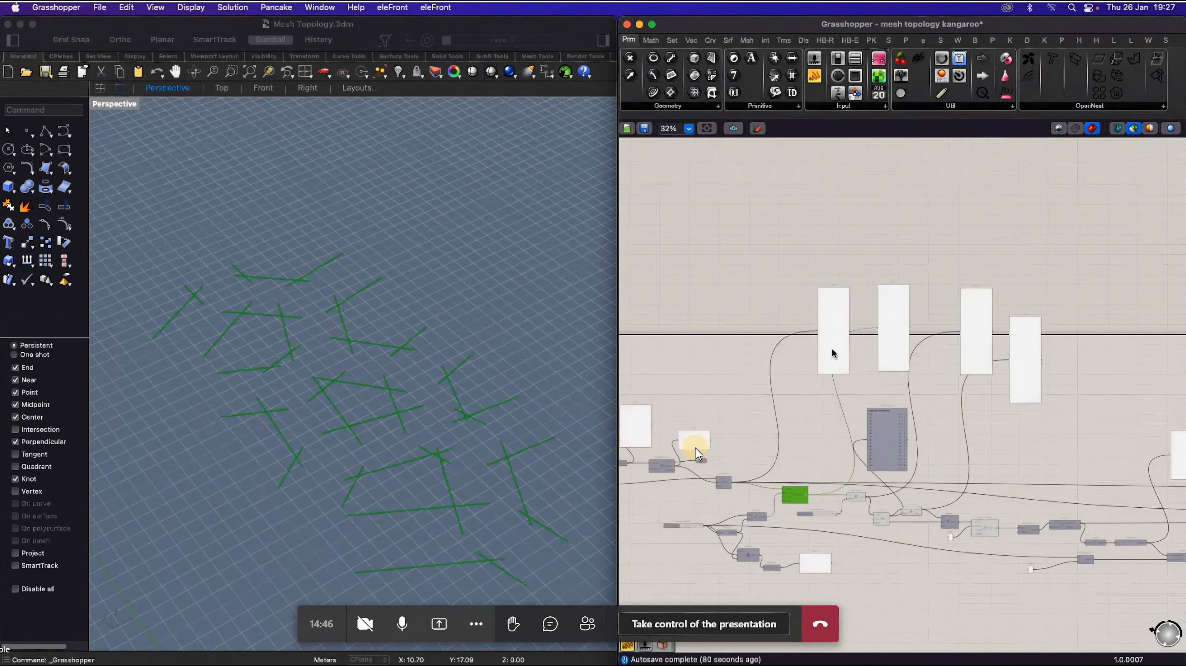
pyautogui.scroll(6, 836, 285)
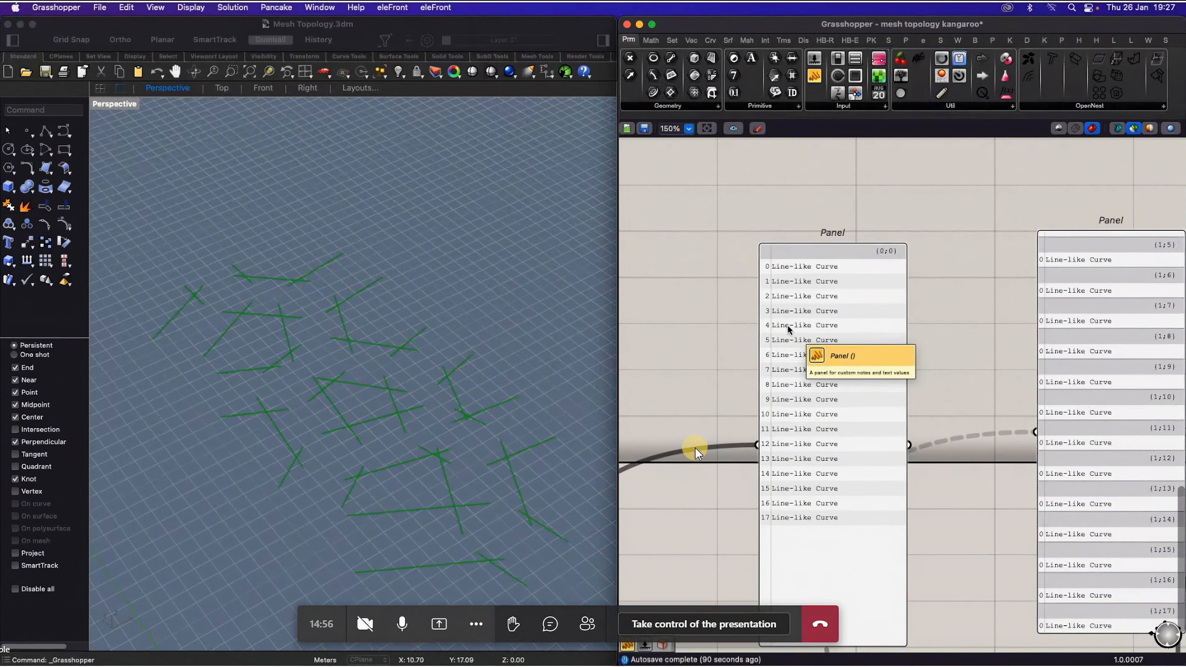
pyautogui.scroll(-5, 788, 327)
pyautogui.scroll(3, 905, 359)
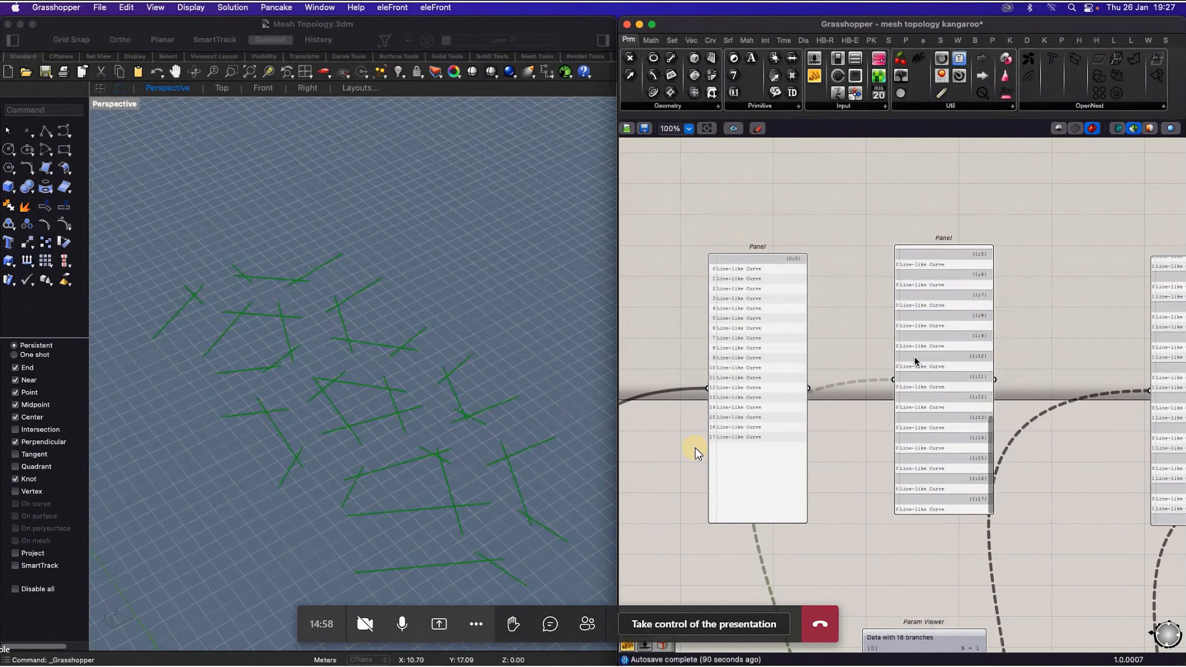
pyautogui.scroll(-6, 828, 335)
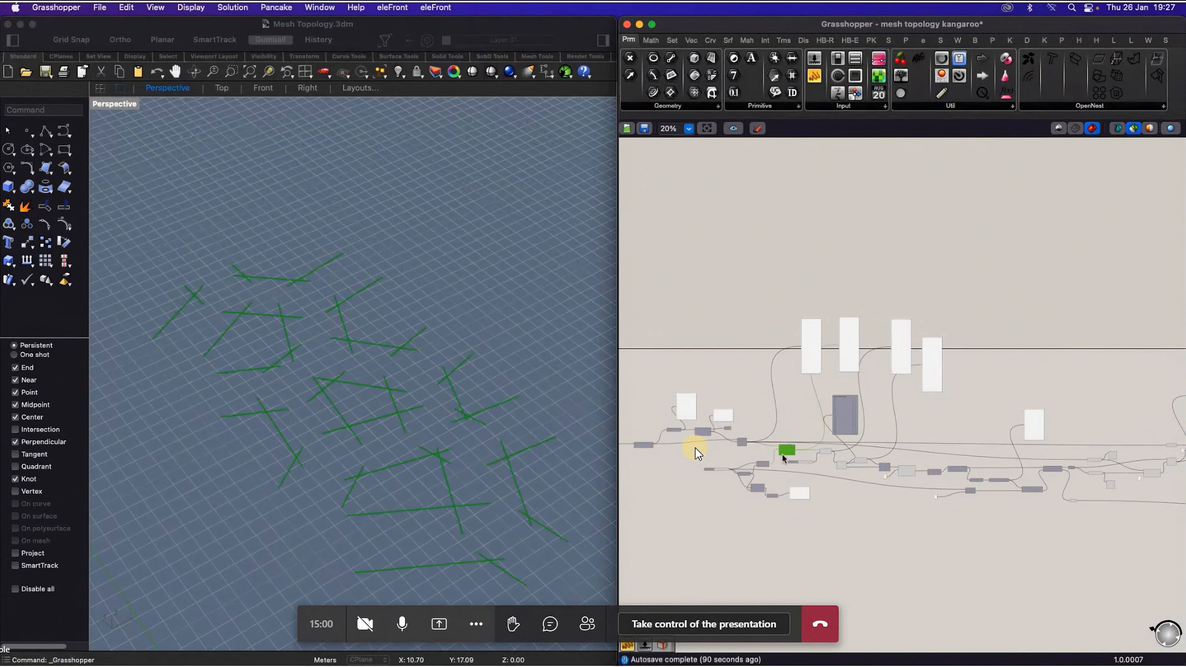
pyautogui.scroll(3, 780, 454)
pyautogui.moveTo(781, 454)
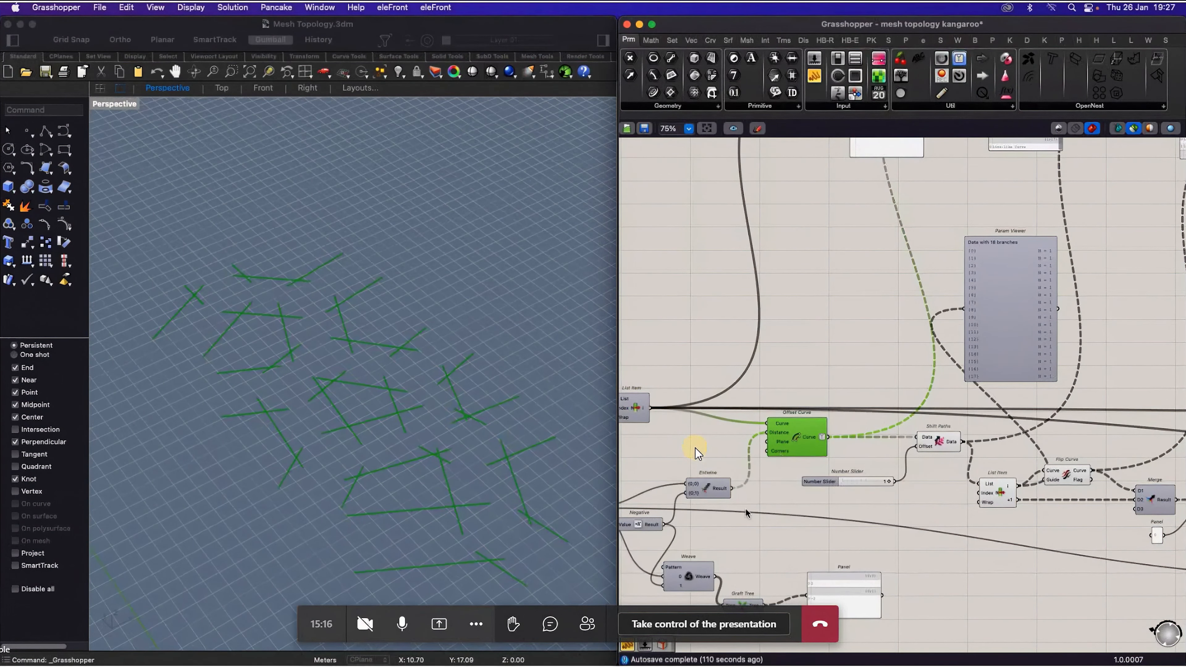
pyautogui.scroll(-3, 745, 508)
pyautogui.scroll(1, 858, 487)
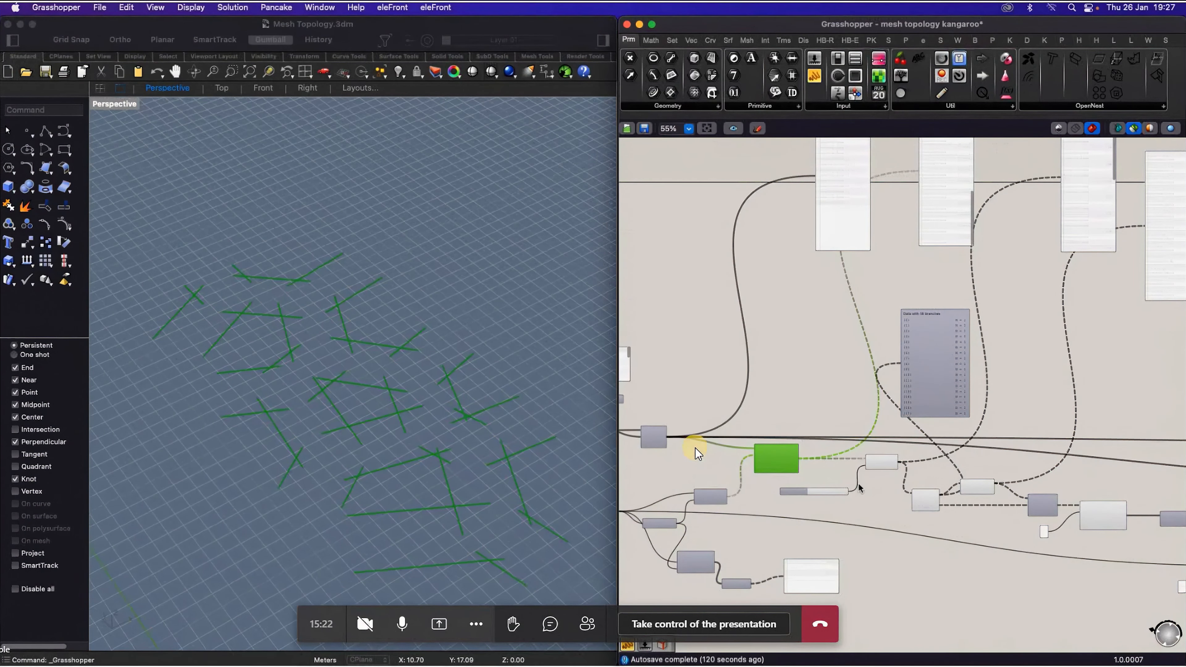
# Step: Align the Graft Tree component and its values panel in a straight row with the Weave output
pyautogui.scroll(5, 855, 586)
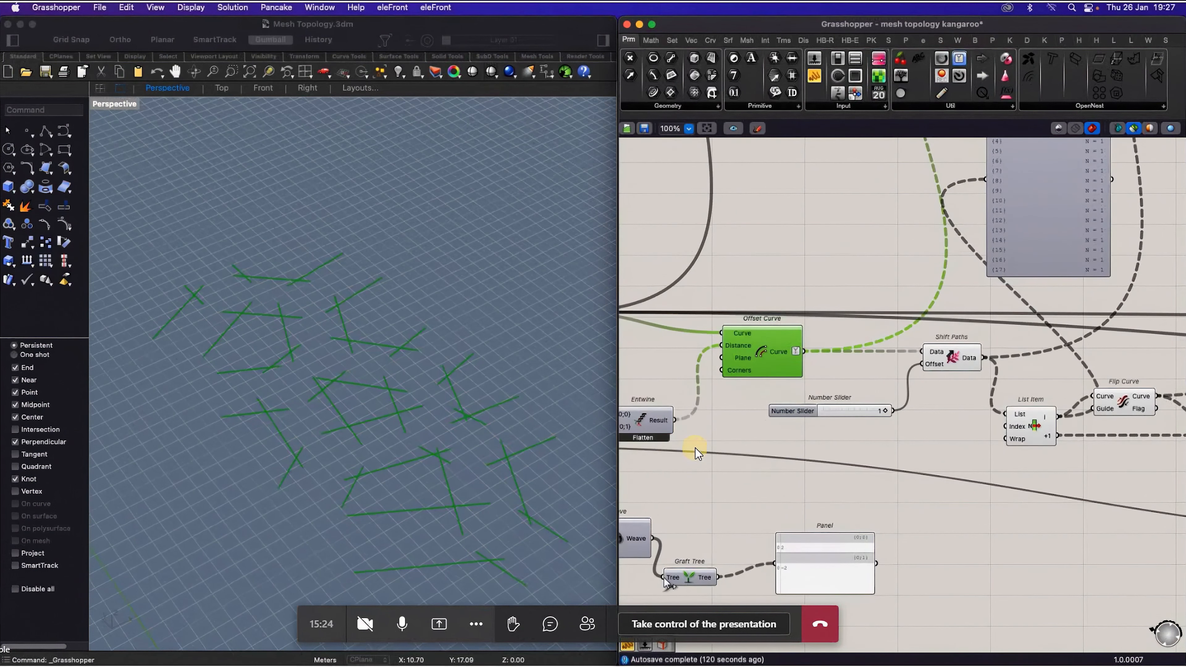
pyautogui.moveTo(686, 579); pyautogui.dragTo(707, 555)
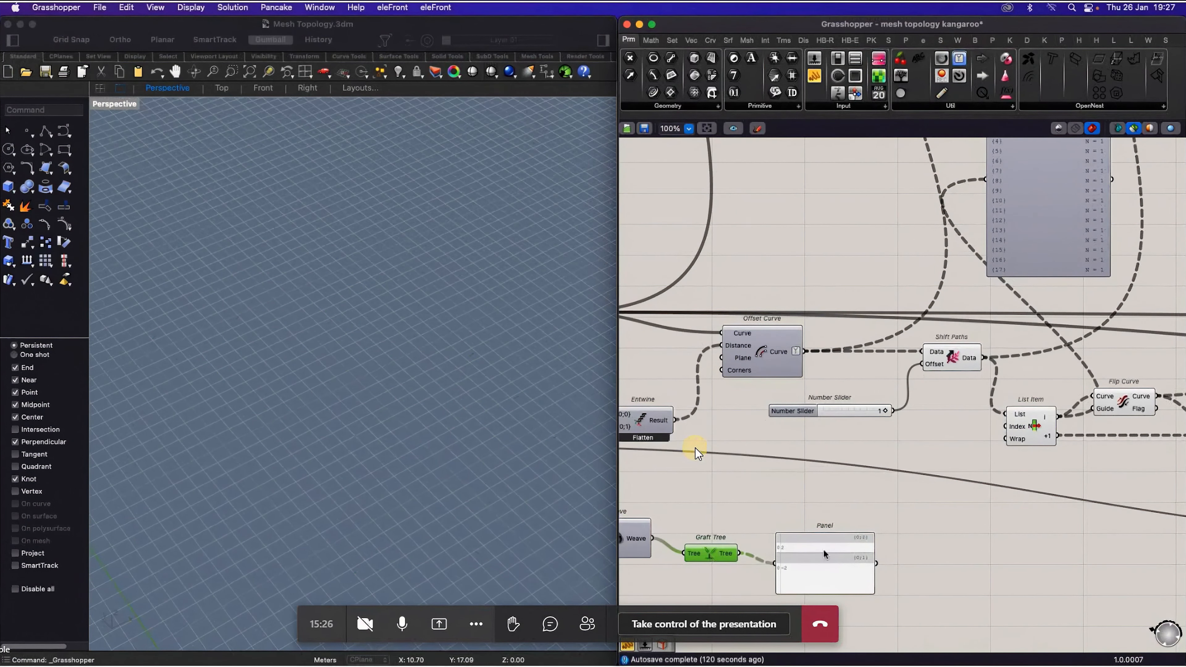
pyautogui.moveTo(824, 557); pyautogui.dragTo(824, 543)
pyautogui.moveTo(706, 555); pyautogui.dragTo(706, 541)
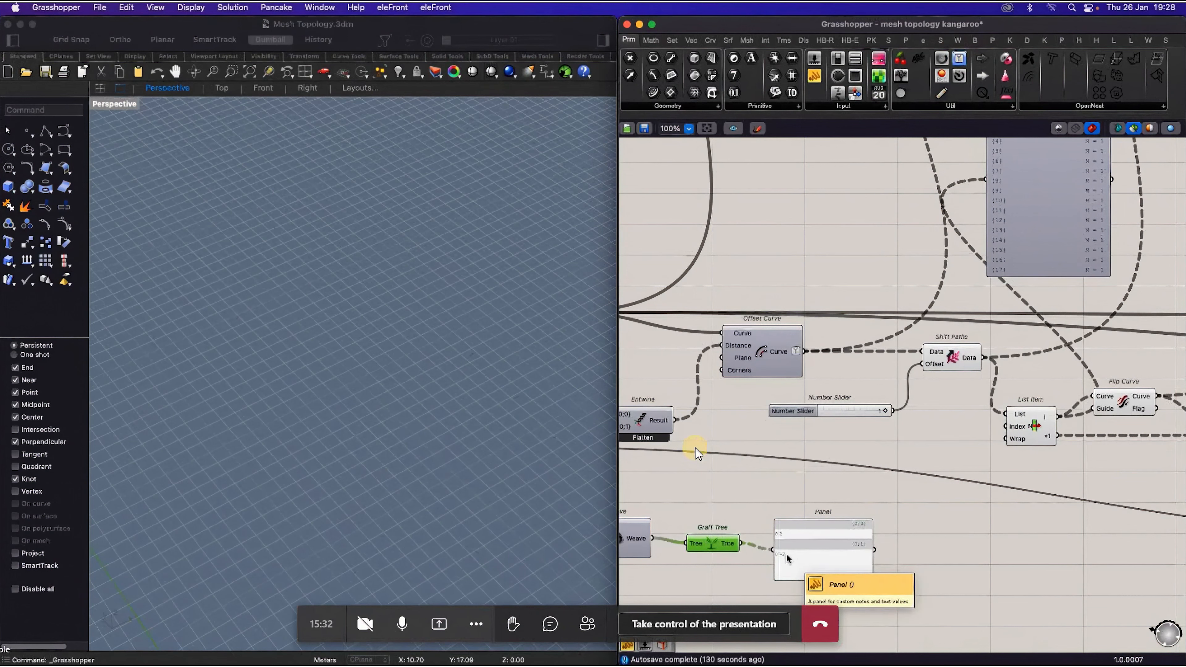
pyautogui.moveTo(790, 551); pyautogui.dragTo(790, 544)
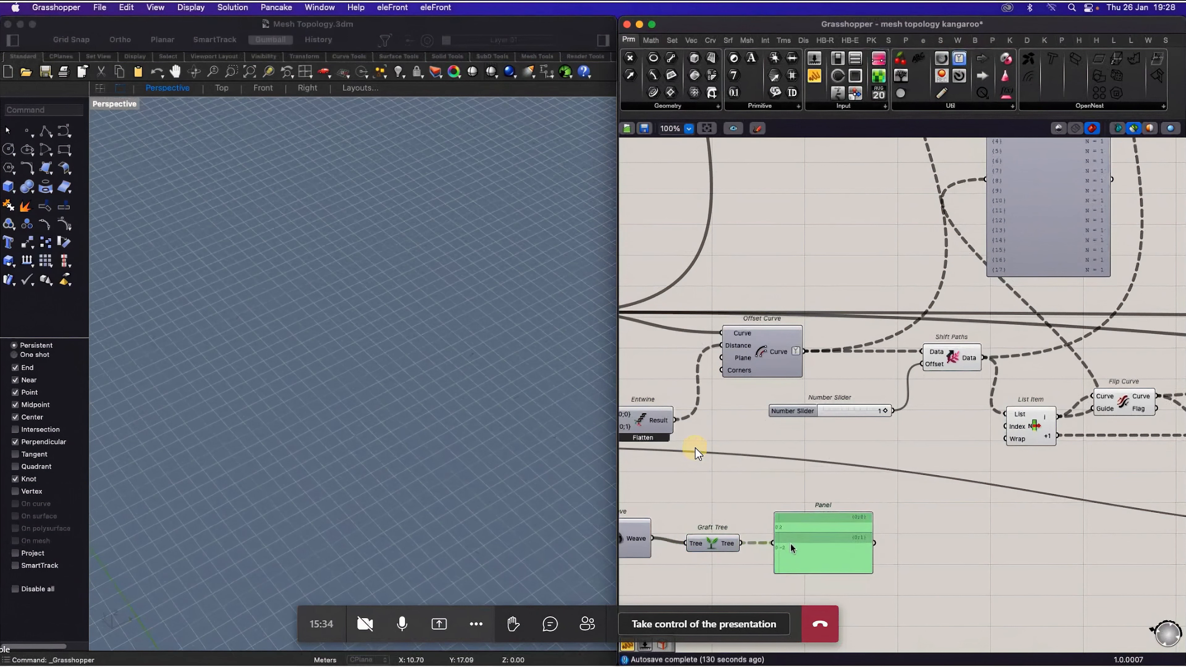
pyautogui.click(934, 542)
# Step: Move the Param Viewer slightly up and replace its source with the Offset Curve's Curve output
pyautogui.scroll(-5, 686, 548)
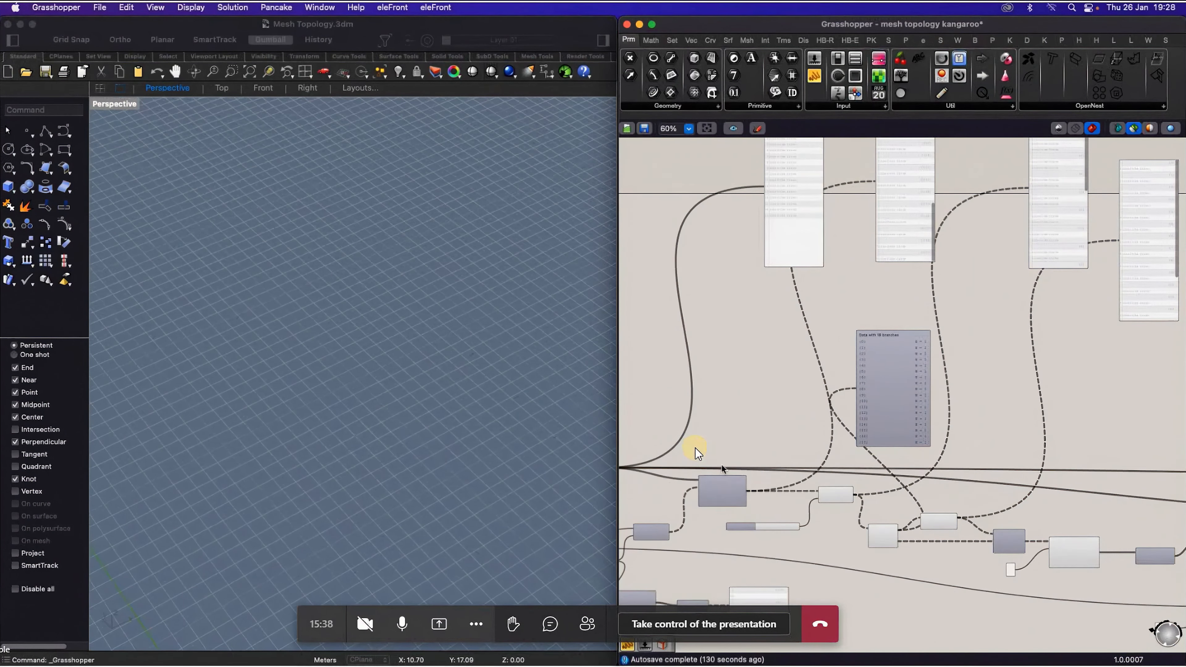
pyautogui.scroll(3, 724, 471)
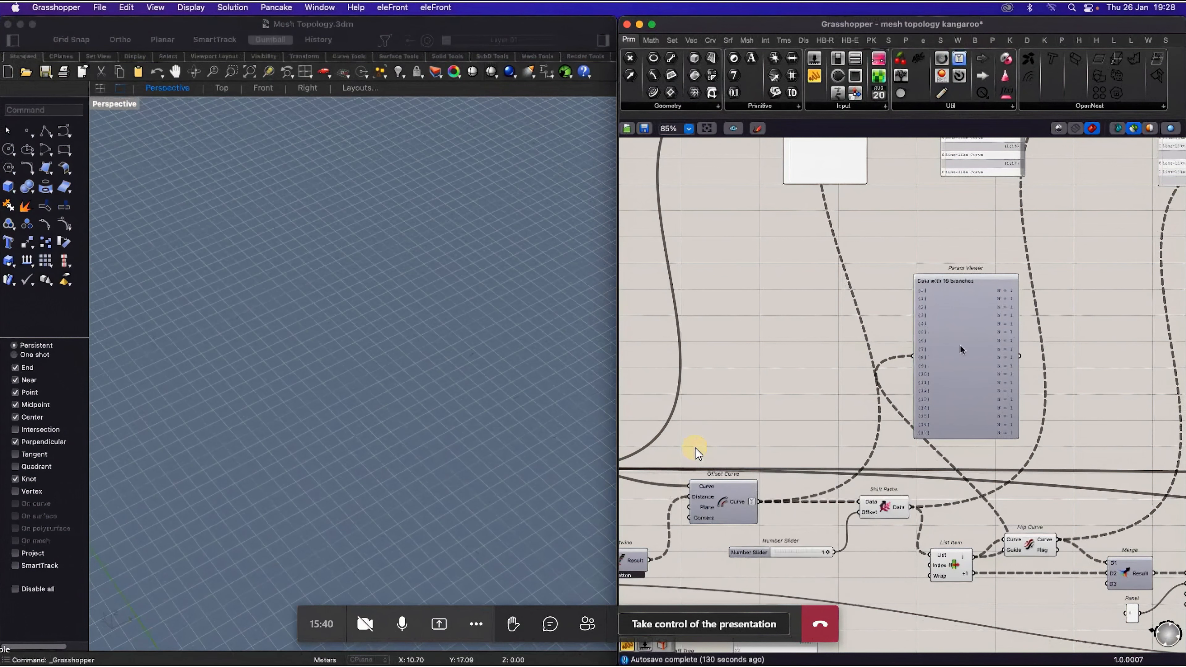
pyautogui.moveTo(967, 347); pyautogui.dragTo(978, 330)
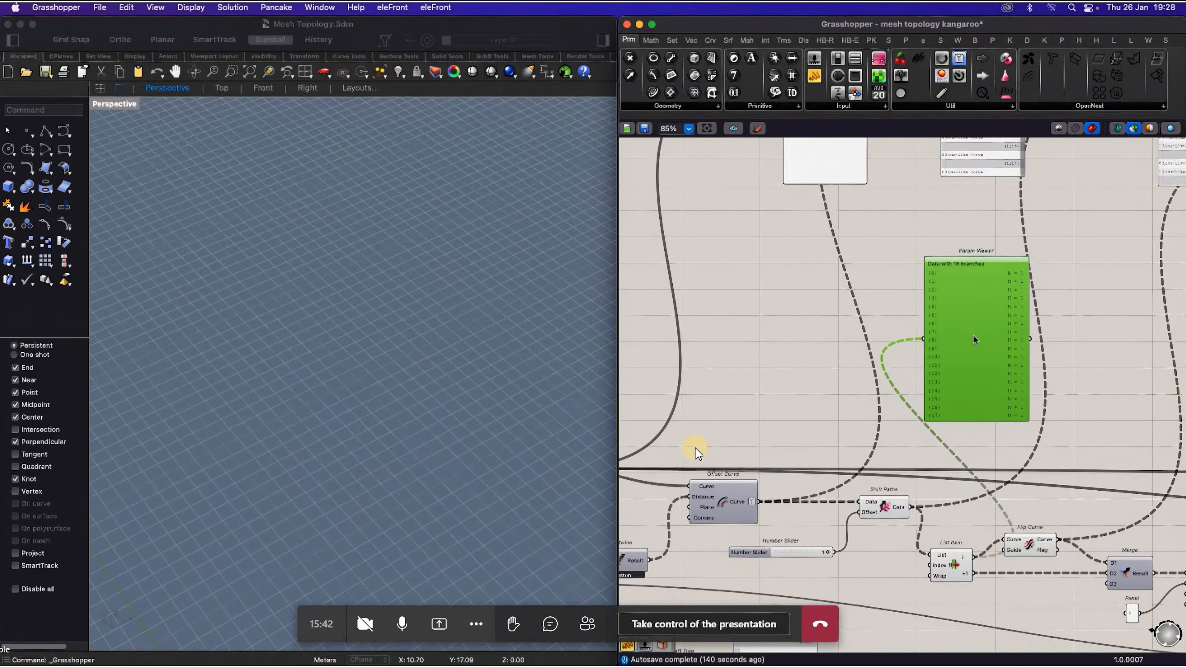
pyautogui.moveTo(760, 502); pyautogui.dragTo(923, 339)
# Step: View the Param Viewer's tree diagram, return it to the branch list, and stretch it tall enough to show every branch
pyautogui.doubleClick(965, 343)
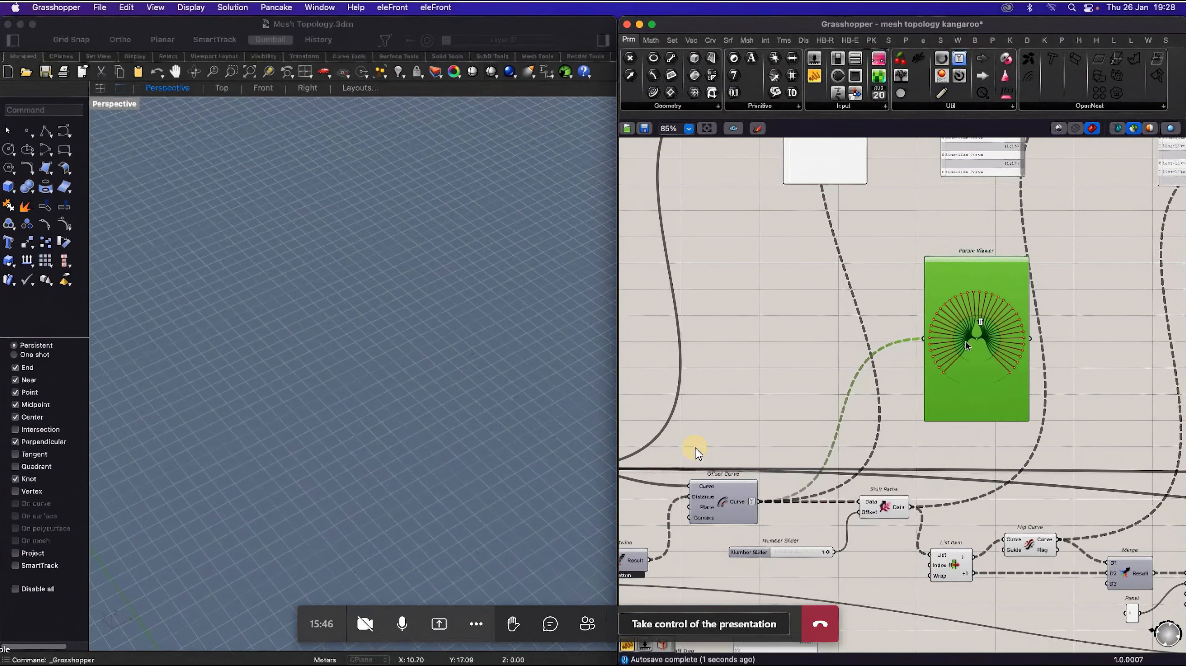
pyautogui.doubleClick(967, 345)
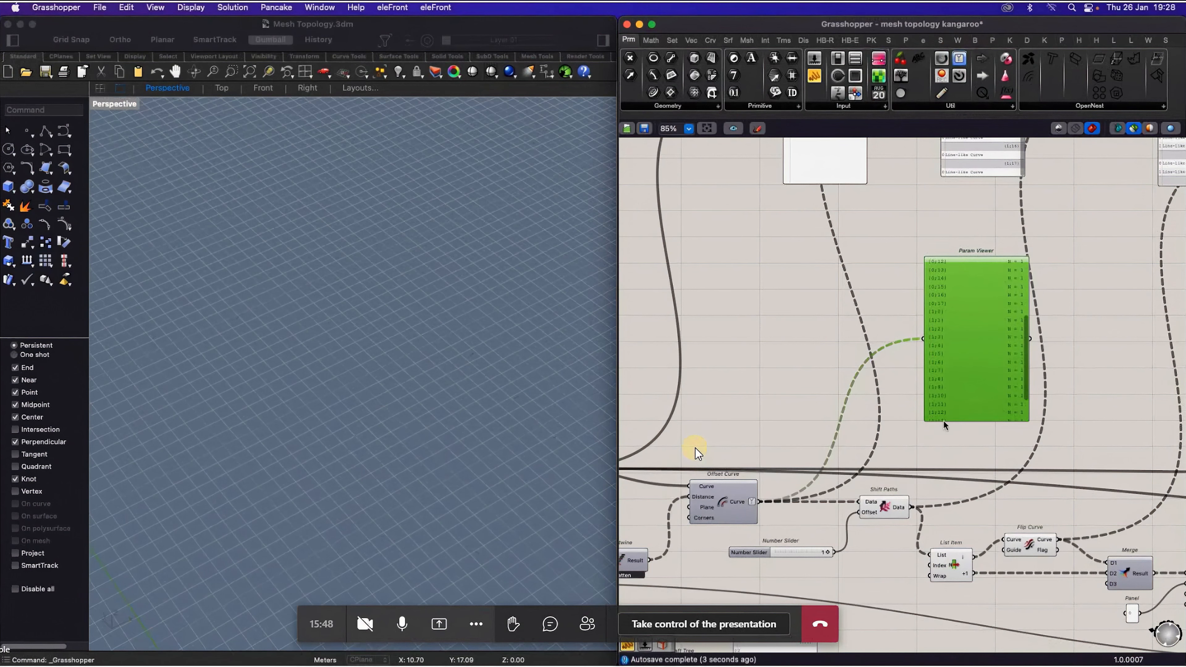
pyautogui.moveTo(944, 420); pyautogui.dragTo(932, 578)
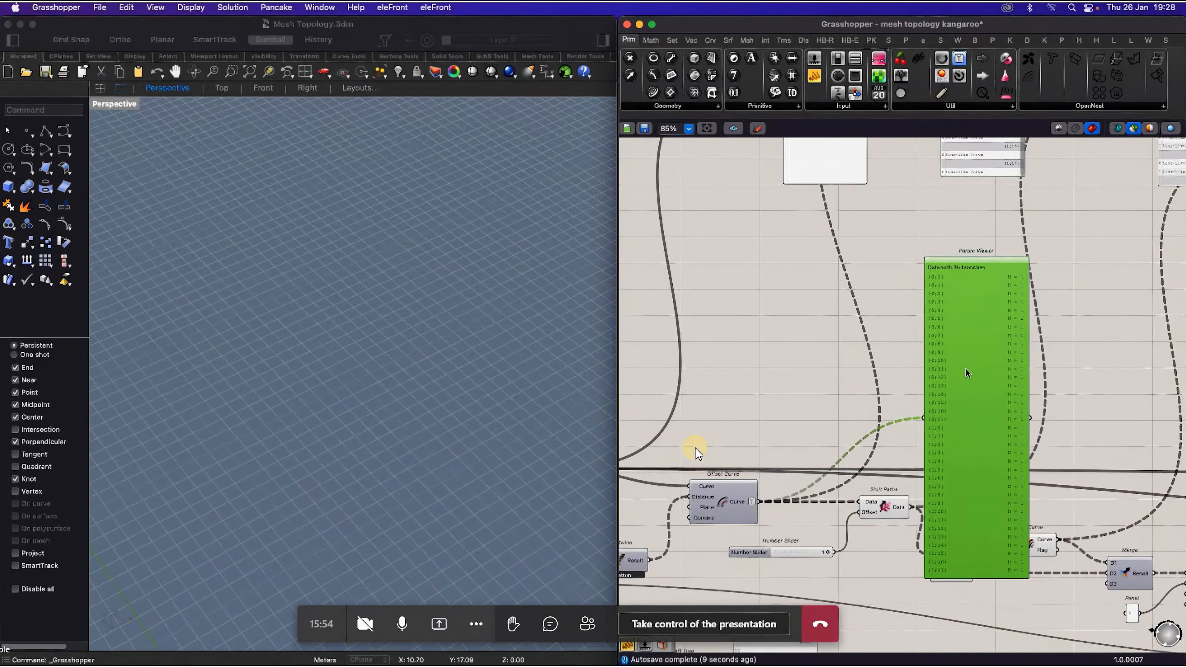
# Step: Examine the Param Viewer's branch paths and tree diagram, and delete the viewer from the canvas
pyautogui.scroll(4, 953, 276)
pyautogui.scroll(1, 939, 294)
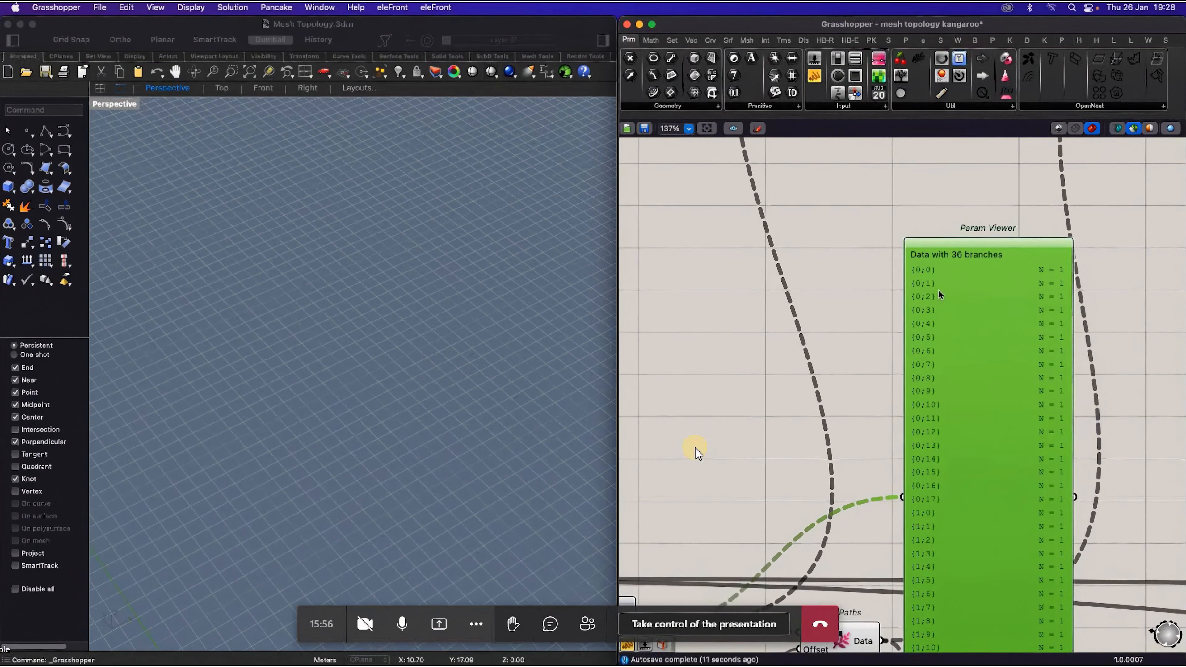
pyautogui.scroll(-3, 937, 500)
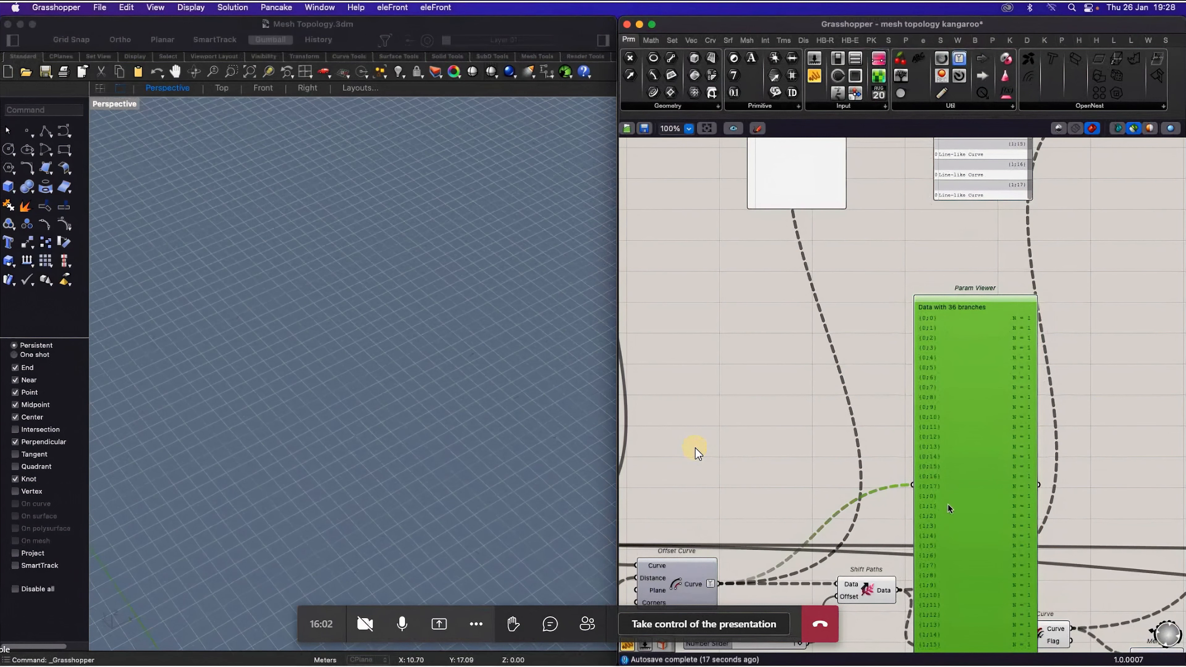
pyautogui.doubleClick(964, 505)
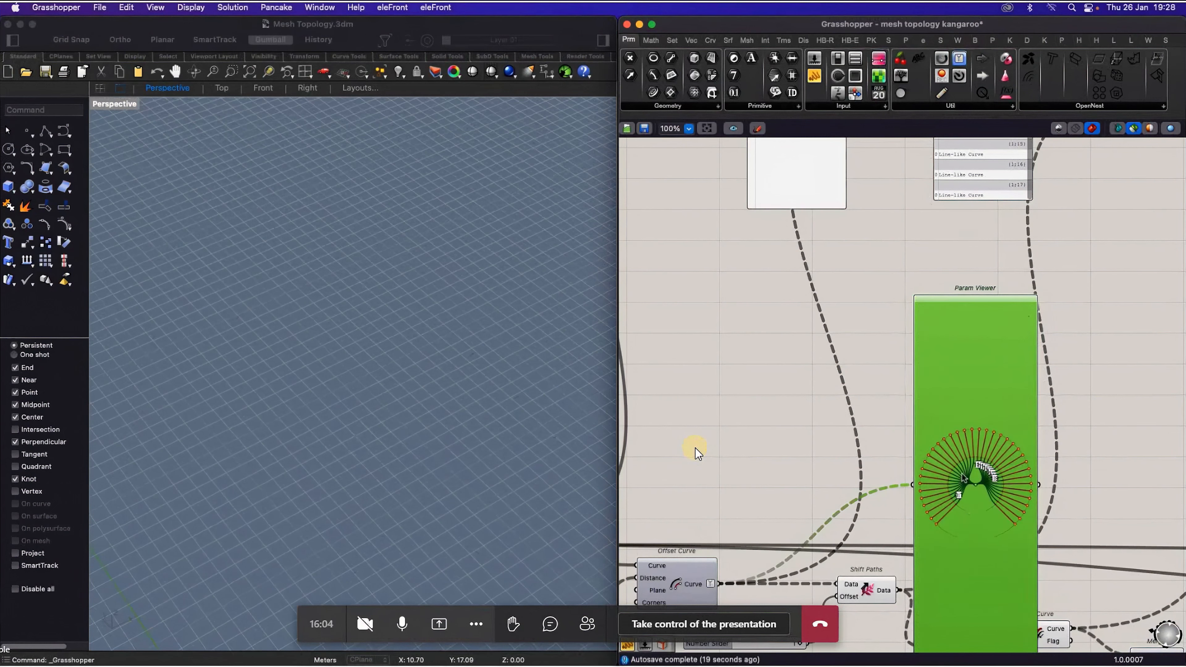
pyautogui.press('Delete')
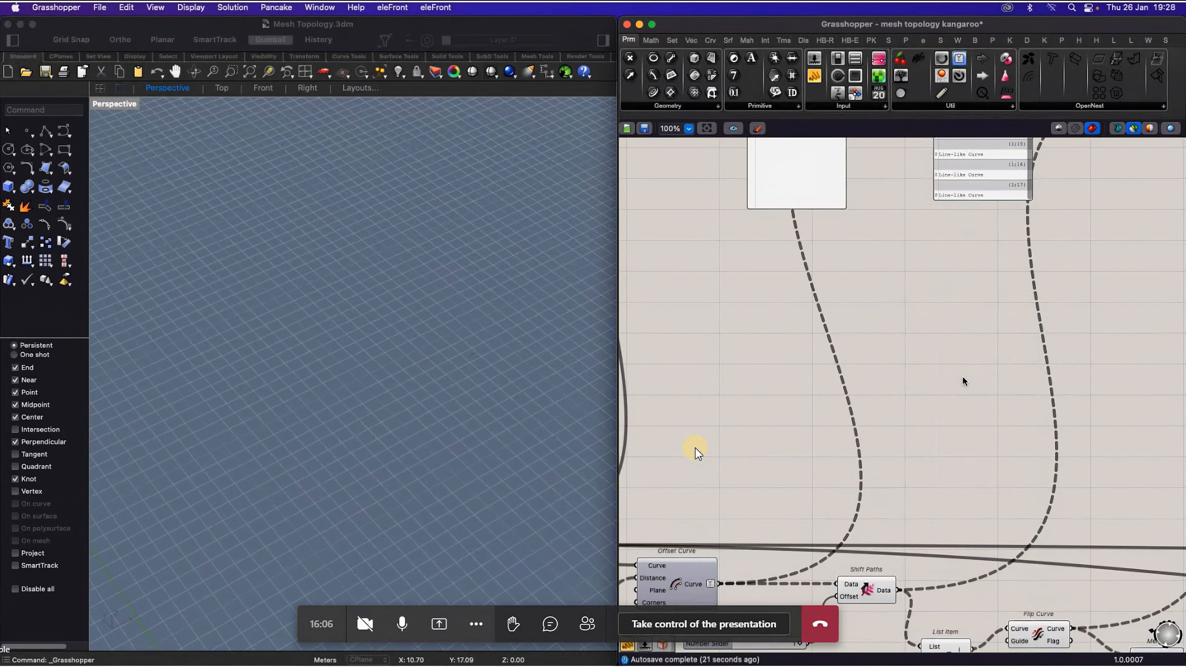
# Step: Preview the Shift Paths curves in the viewport and compare the panels listing the curves before and after the path shift
pyautogui.scroll(-5, 863, 465)
pyautogui.scroll(5, 863, 465)
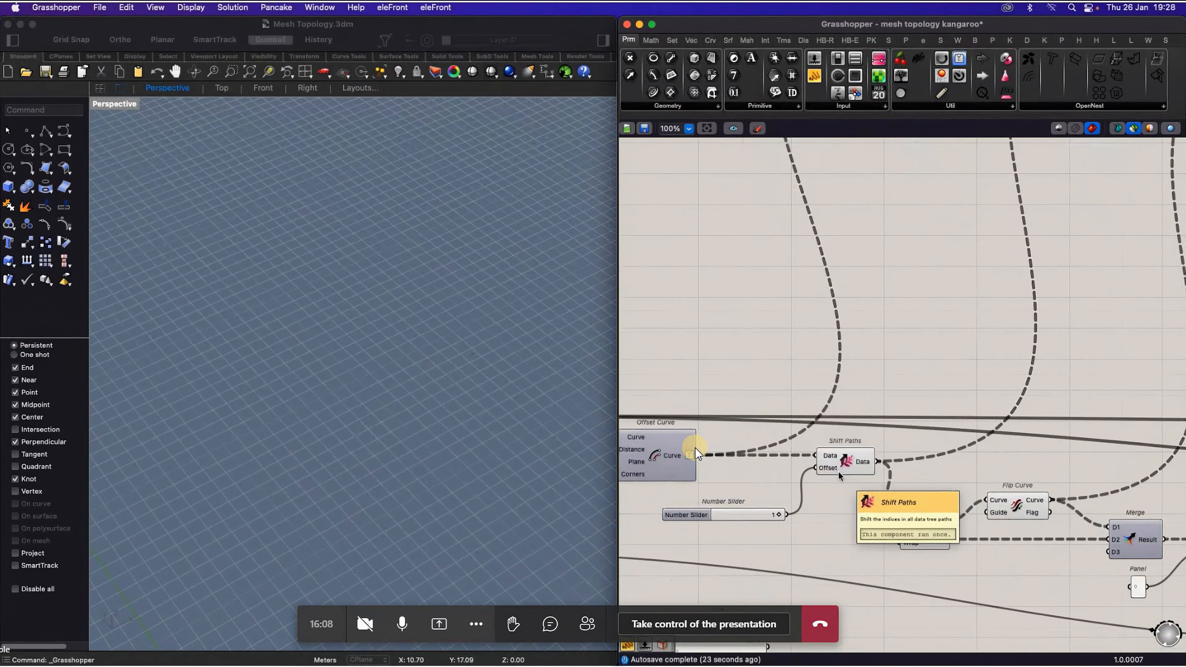
pyautogui.click(846, 465)
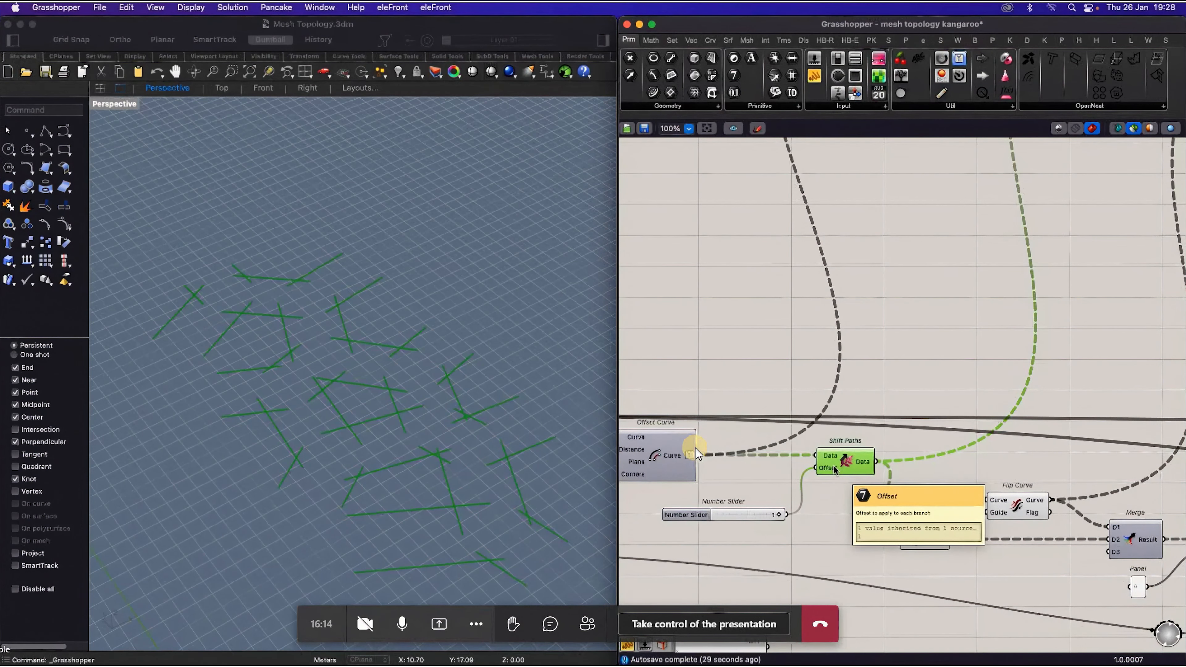
pyautogui.scroll(-5, 780, 526)
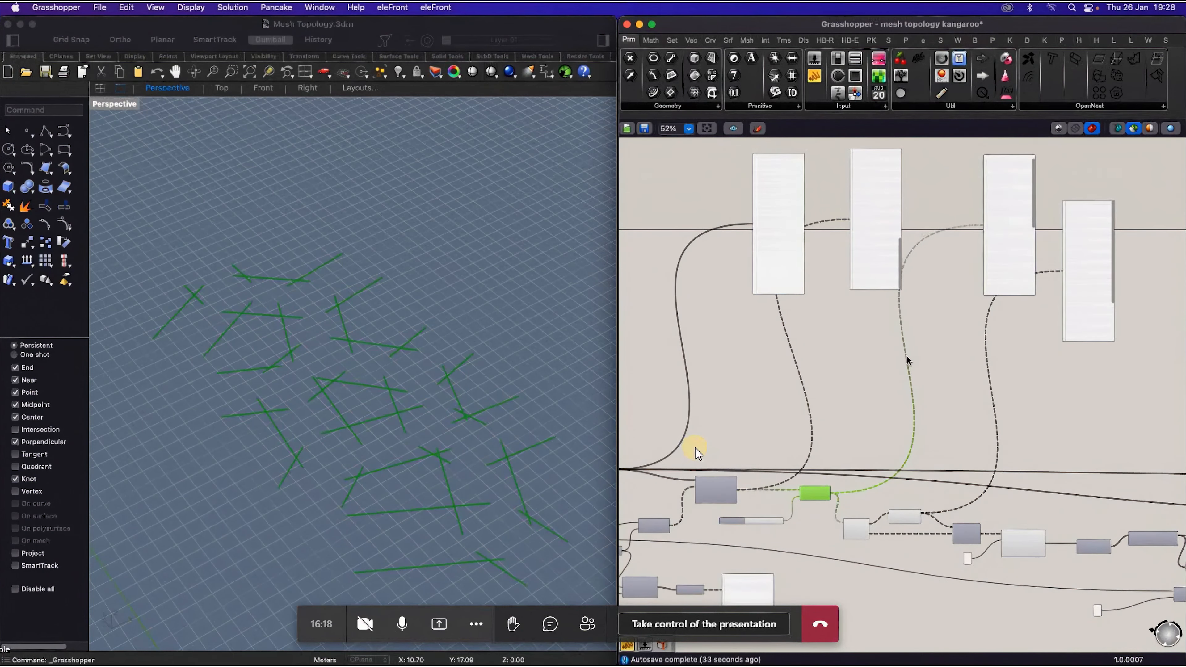
pyautogui.scroll(5, 906, 355)
pyautogui.scroll(-2, 878, 414)
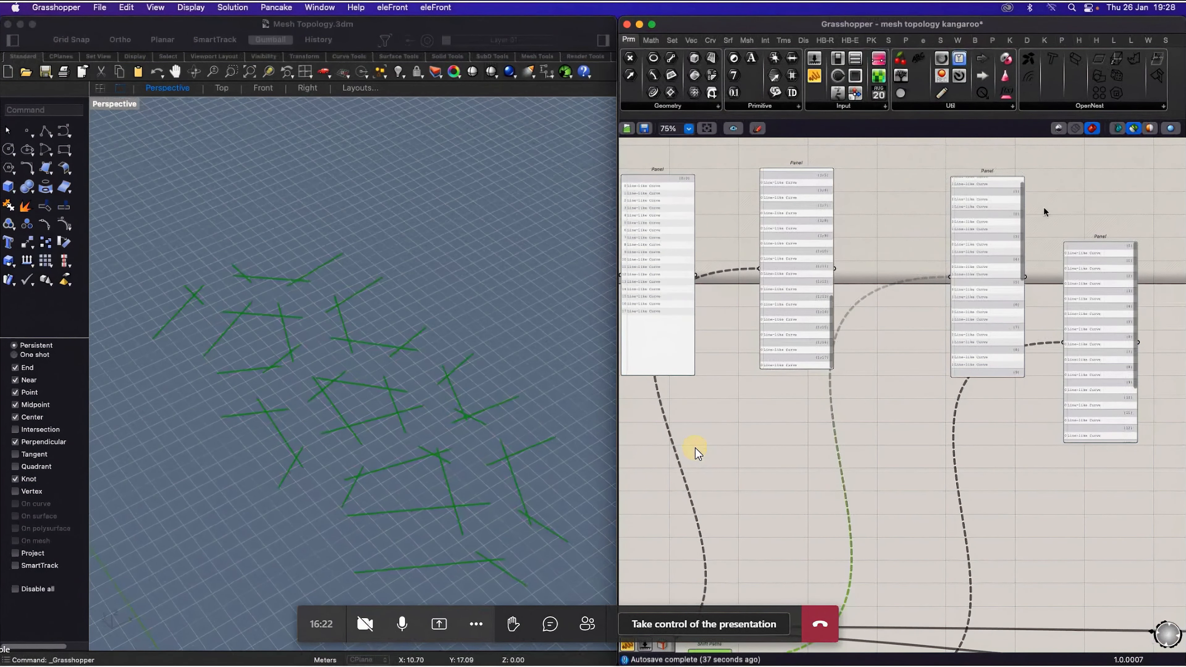
pyautogui.scroll(2, 1041, 200)
pyautogui.moveTo(1018, 211); pyautogui.dragTo(1018, 203)
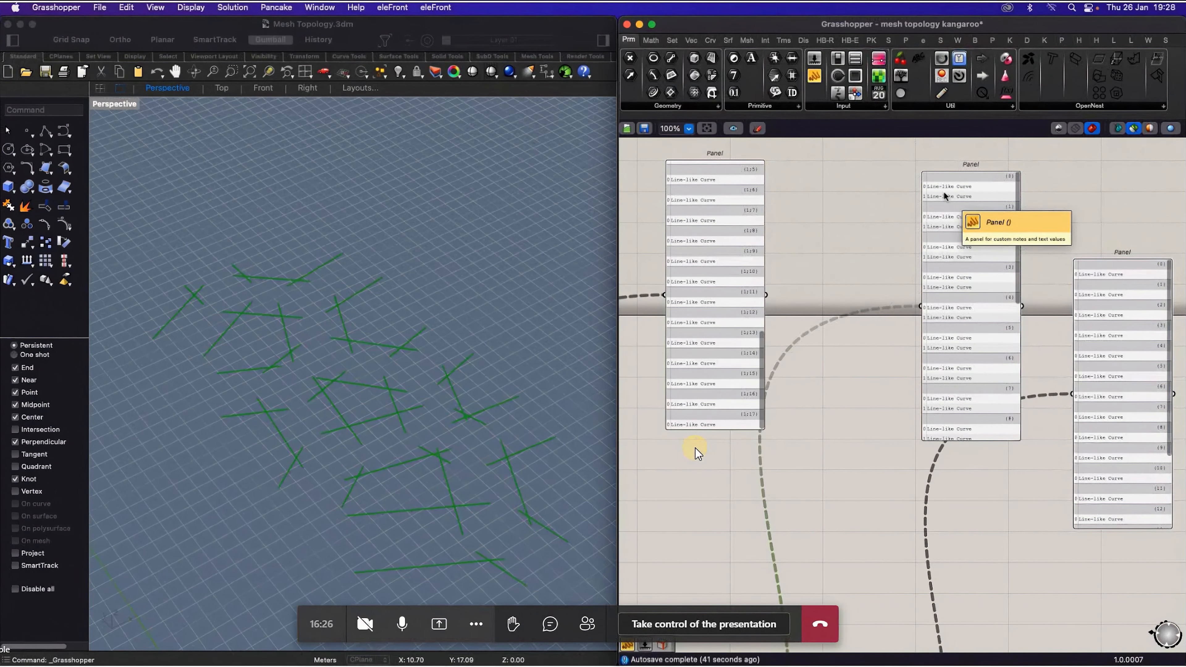
pyautogui.scroll(-6, 824, 284)
pyautogui.scroll(5, 786, 466)
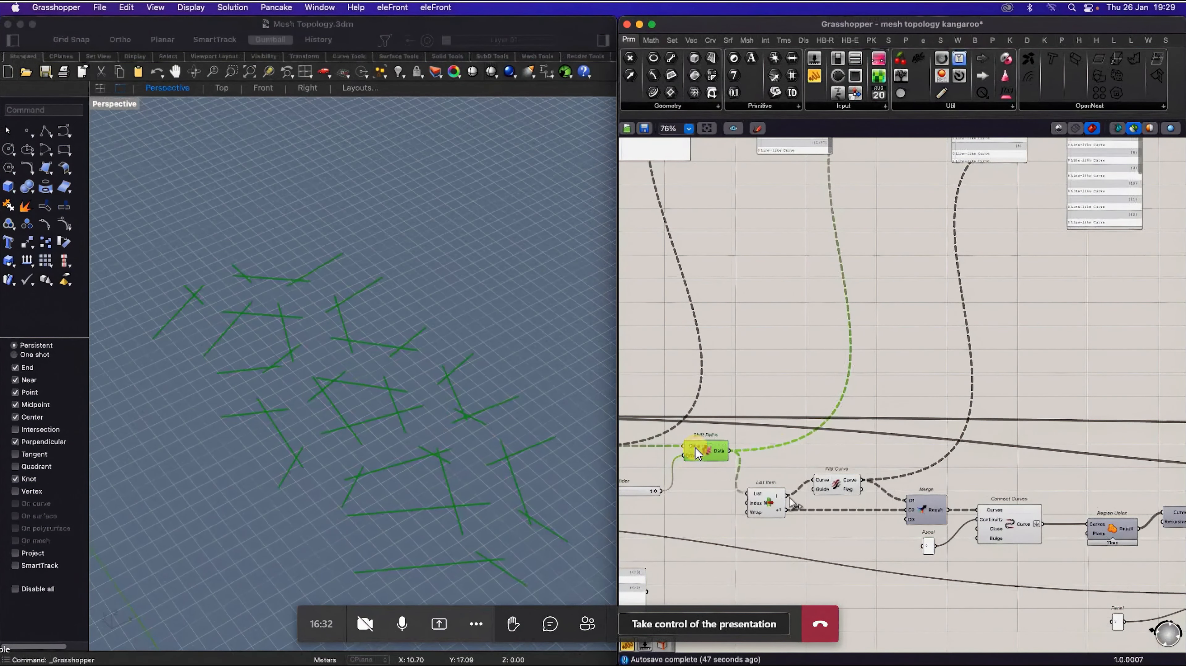
pyautogui.click(727, 526)
pyautogui.scroll(3, 728, 526)
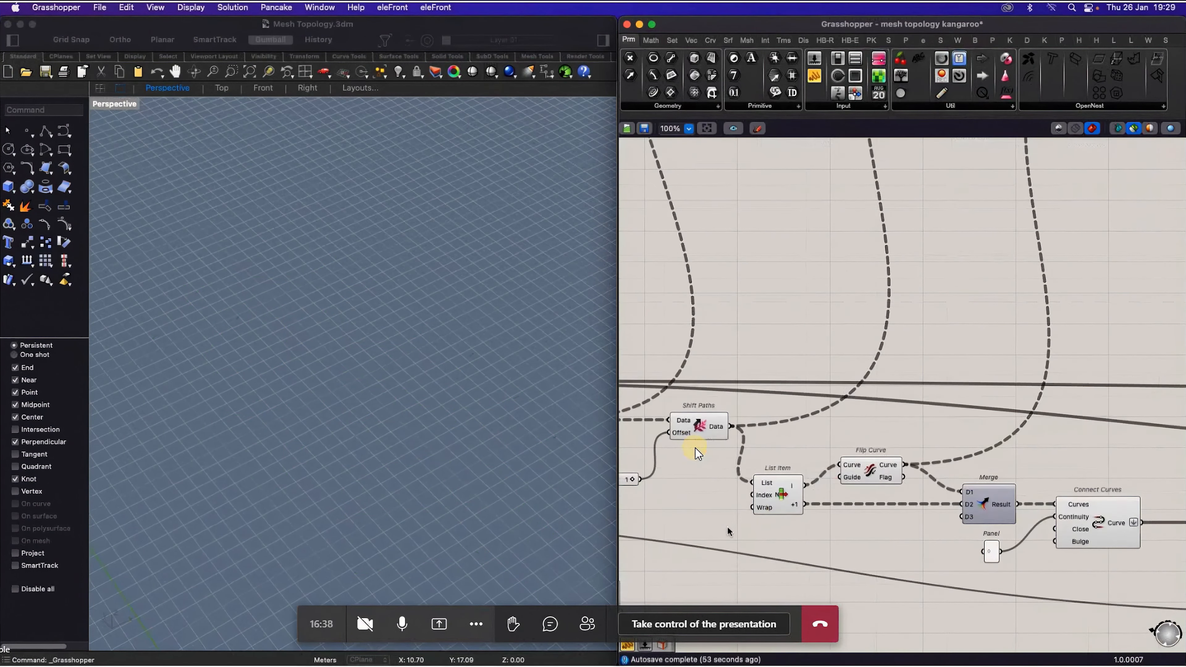
pyautogui.click(688, 397)
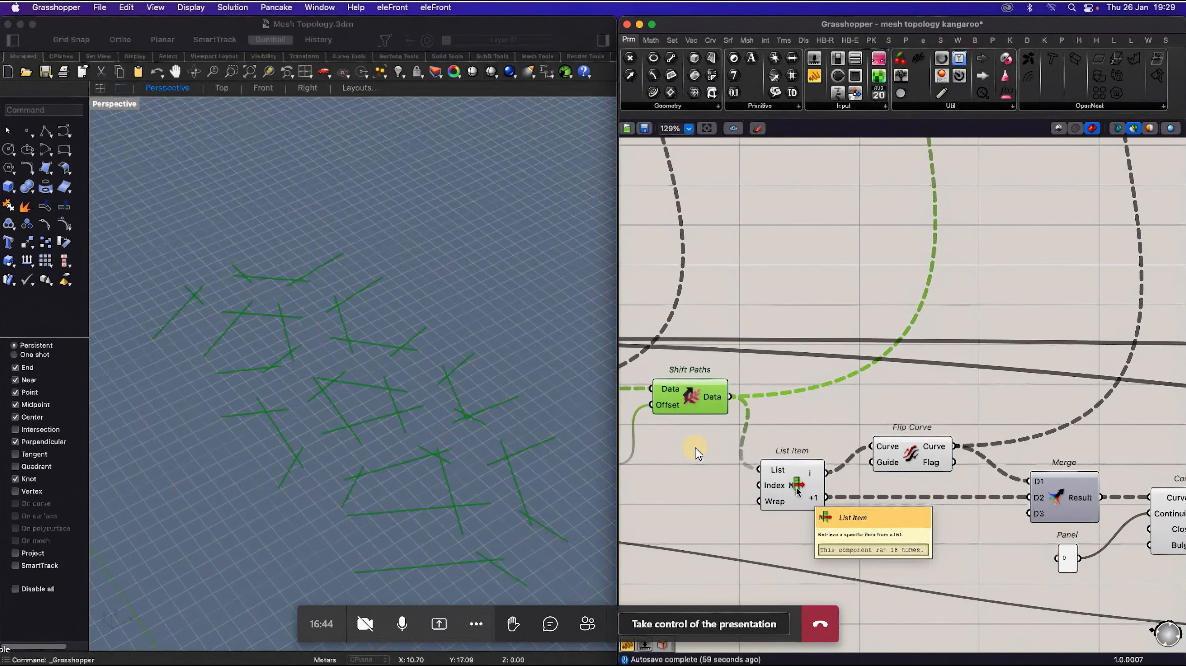
# Step: Add a Curve parameter below Flip Curve, connect it to the List Item's +1 output, and preview its lines
pyautogui.doubleClick(896, 537)
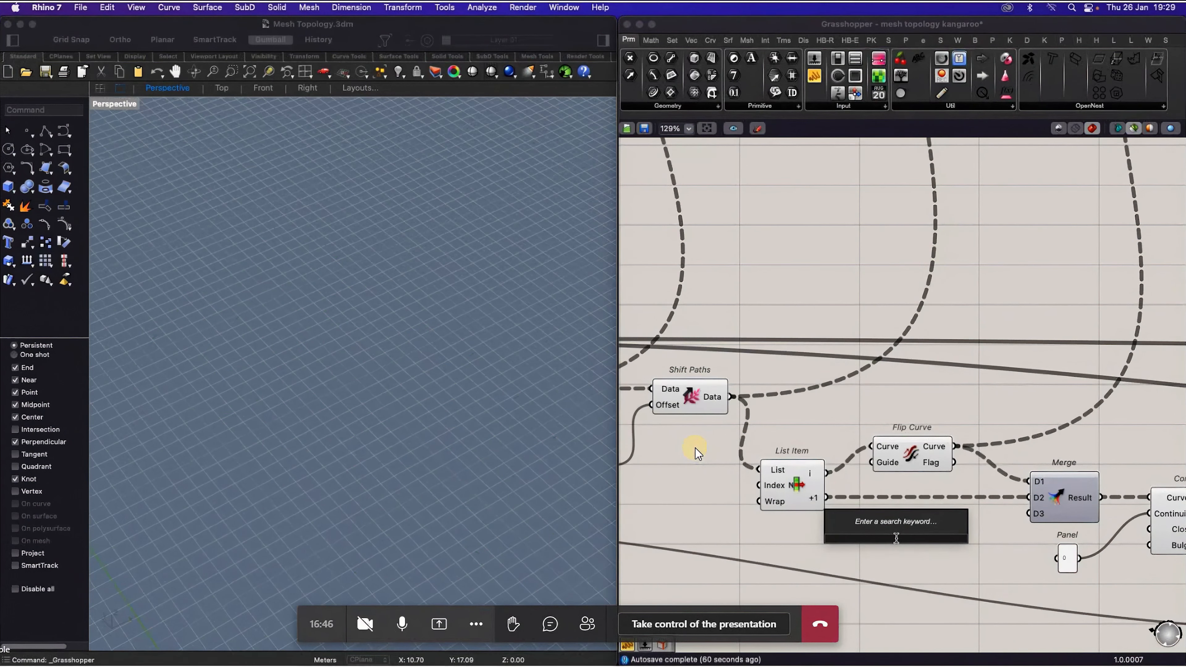
pyautogui.write('curve')
pyautogui.press('Return')
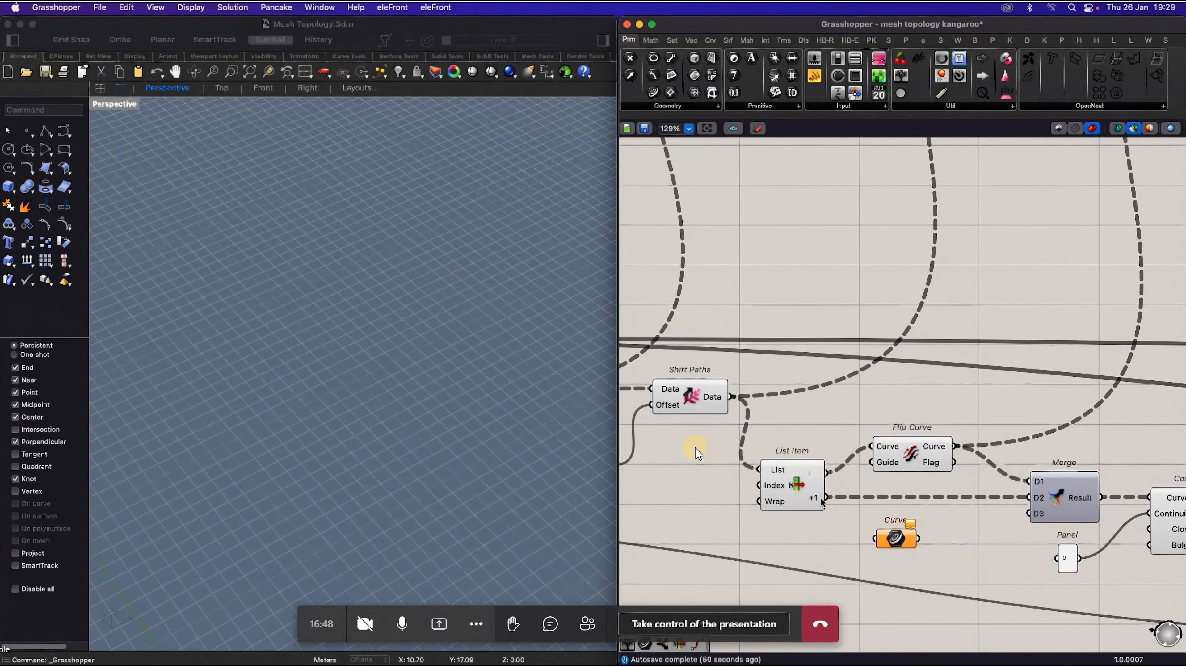
pyautogui.moveTo(825, 498); pyautogui.dragTo(871, 536)
pyautogui.click(895, 541)
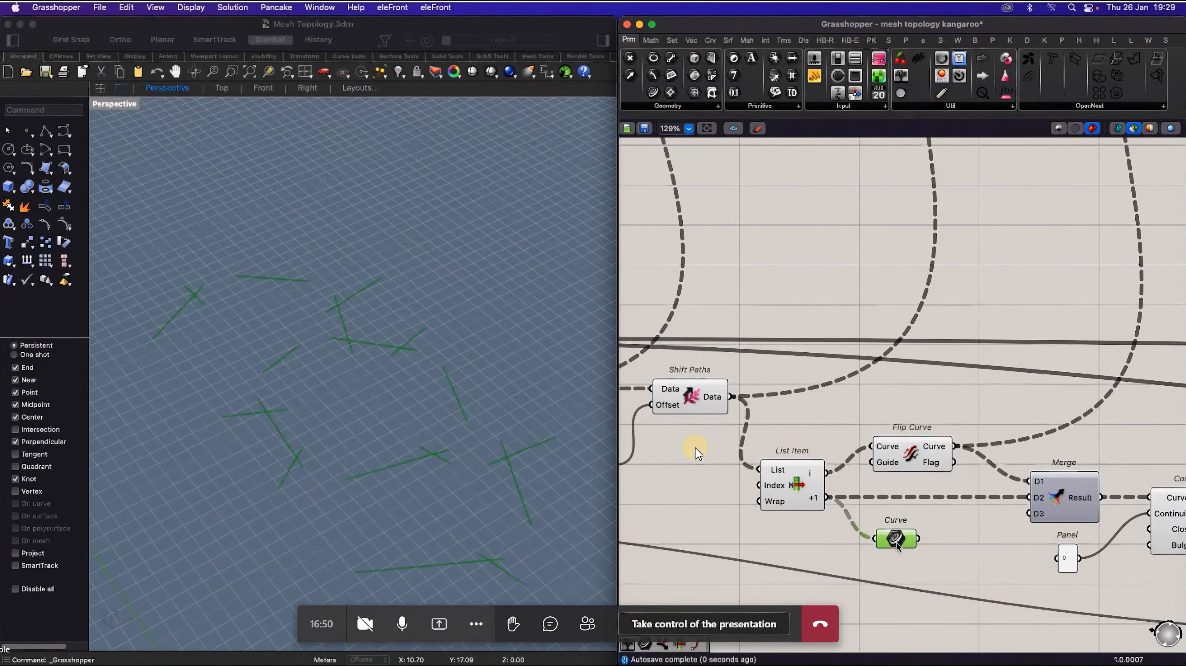
# Step: Preview the Flip Curve lines alone, and together with the lines of the new Curve parameter
pyautogui.click(901, 451)
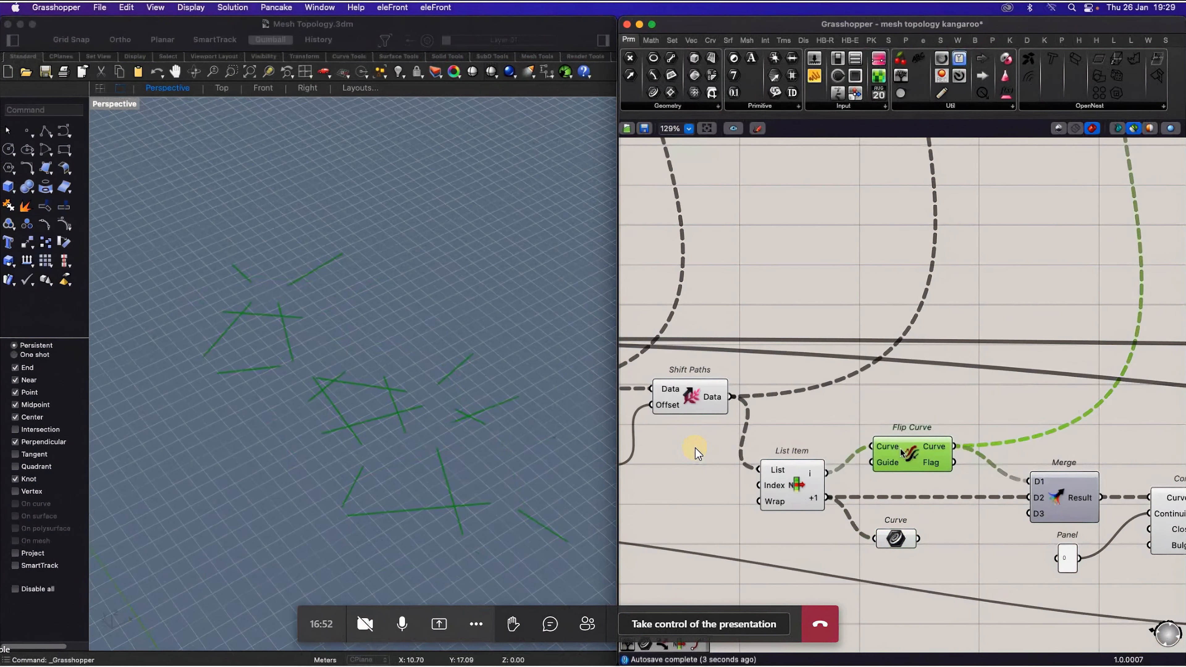
pyautogui.keyDown('shift'); pyautogui.click(896, 540); pyautogui.keyUp('shift')
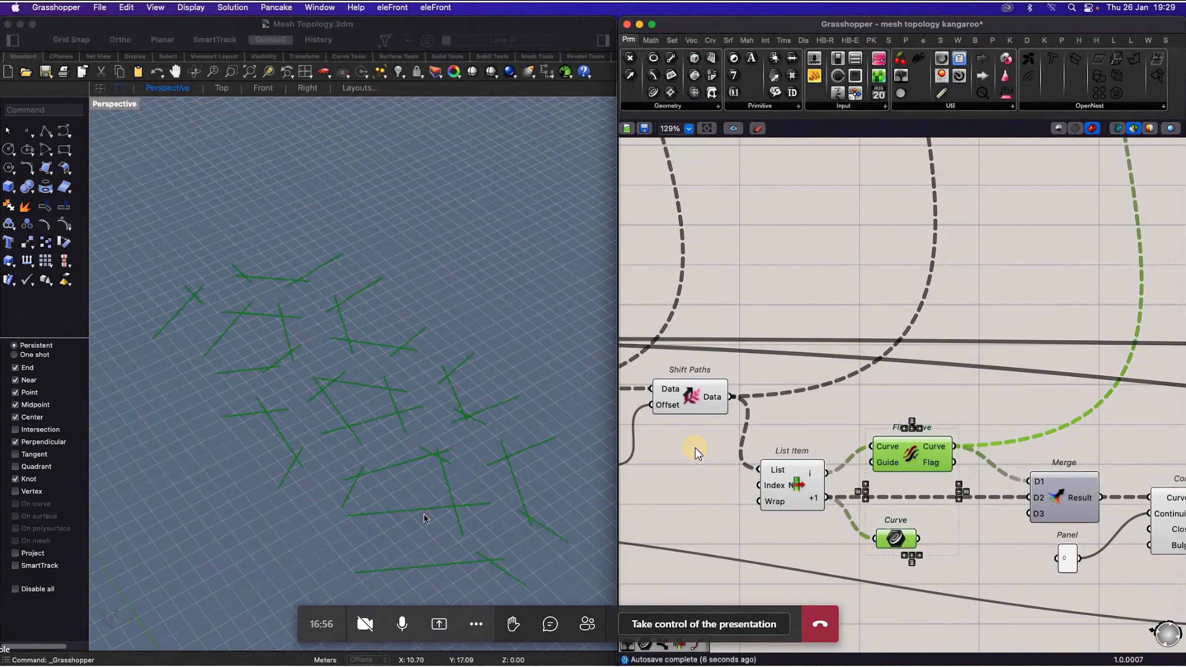
pyautogui.scroll(-2, 954, 491)
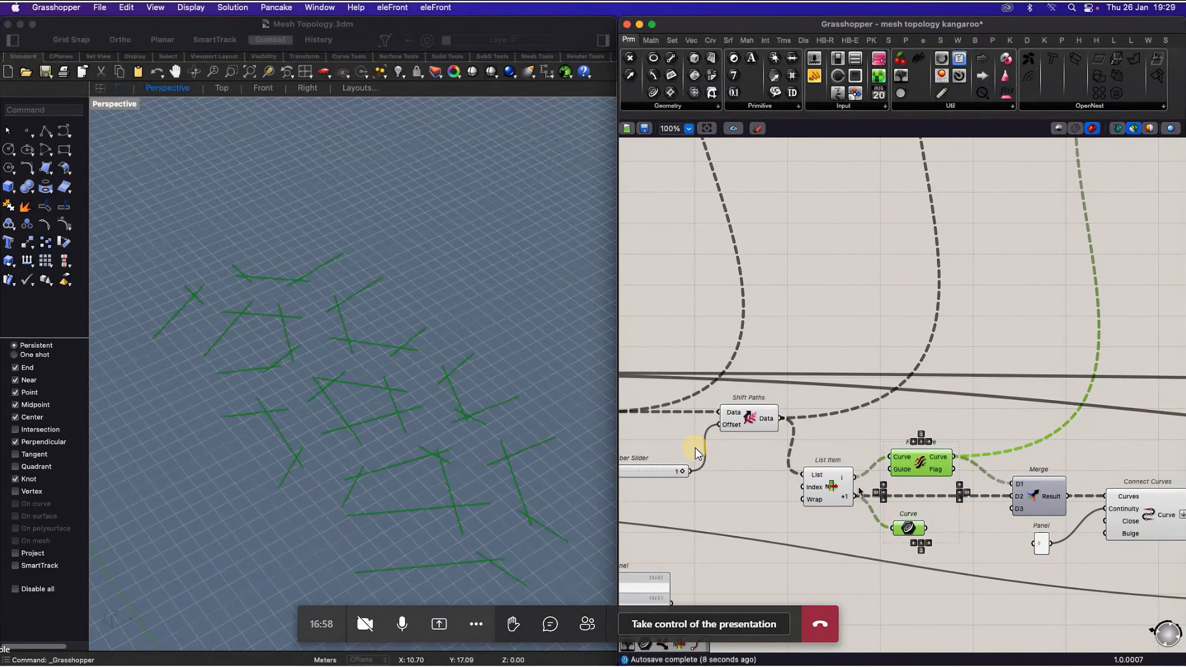
# Step: Trace the definition back to the Explode component and preview its segments together with the selected offset lines
pyautogui.scroll(-5, 695, 448)
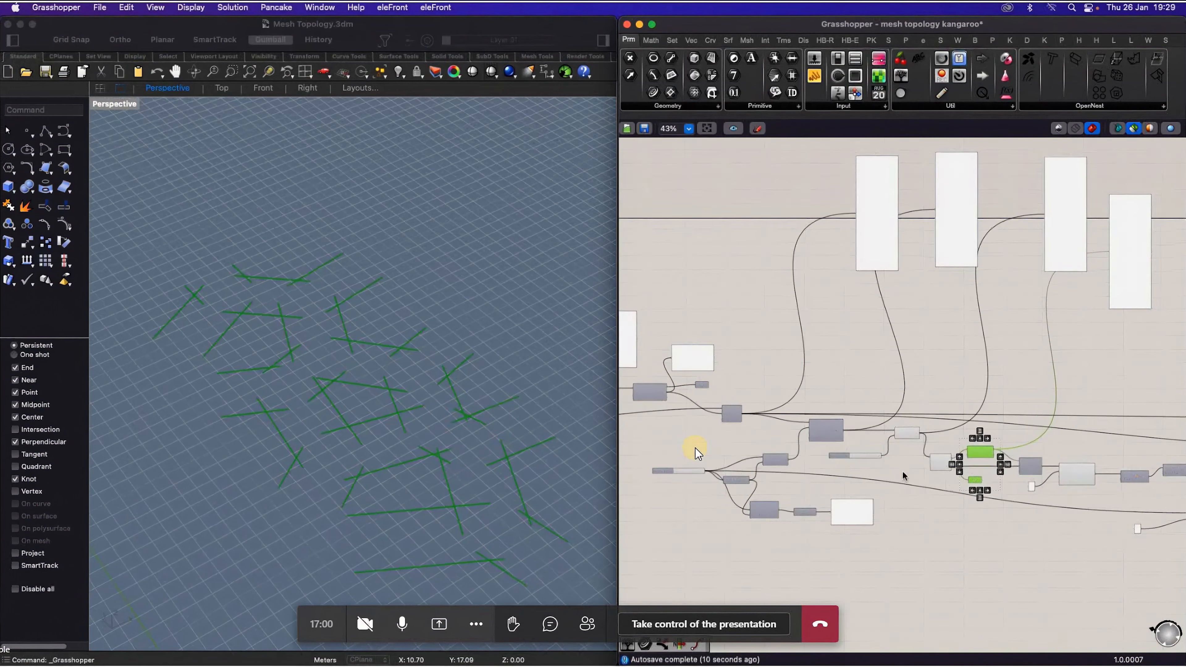
pyautogui.scroll(5, 696, 452)
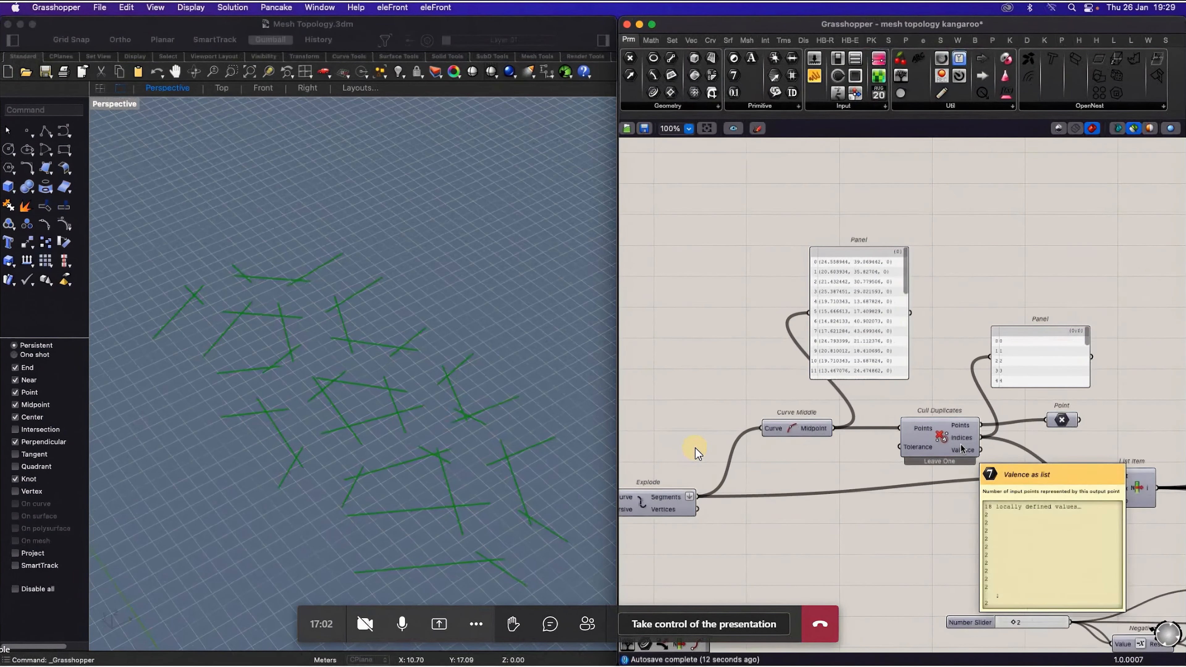
pyautogui.scroll(-4, 695, 452)
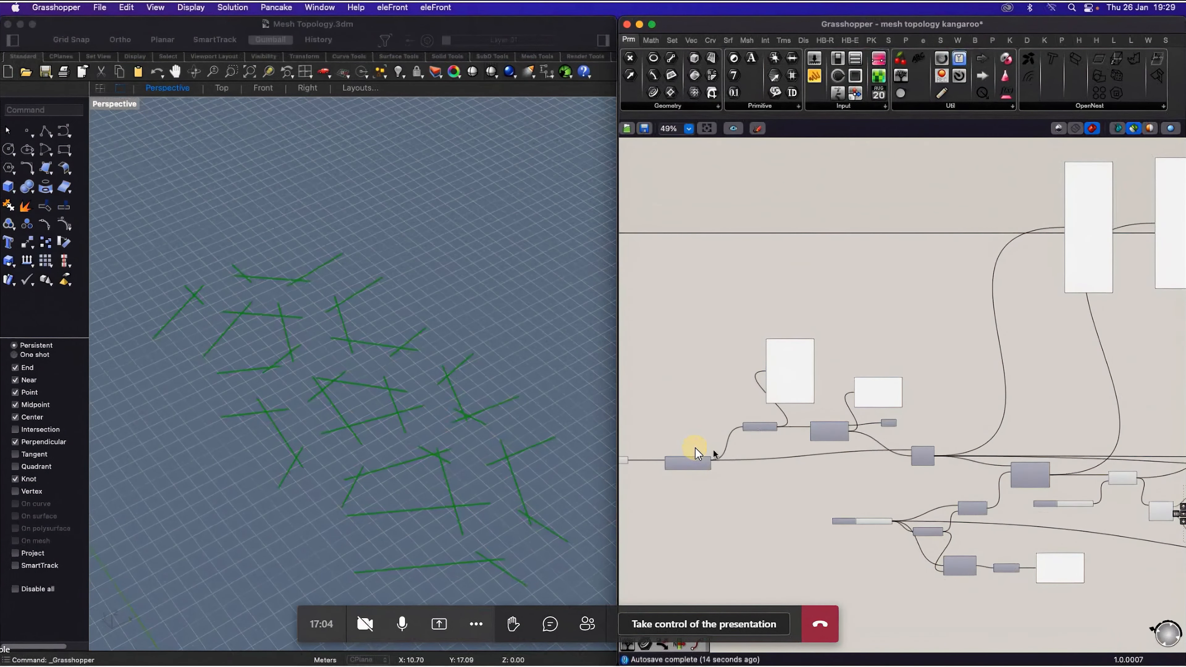
pyautogui.scroll(4, 695, 451)
pyautogui.click(695, 452)
pyautogui.doubleClick(693, 465)
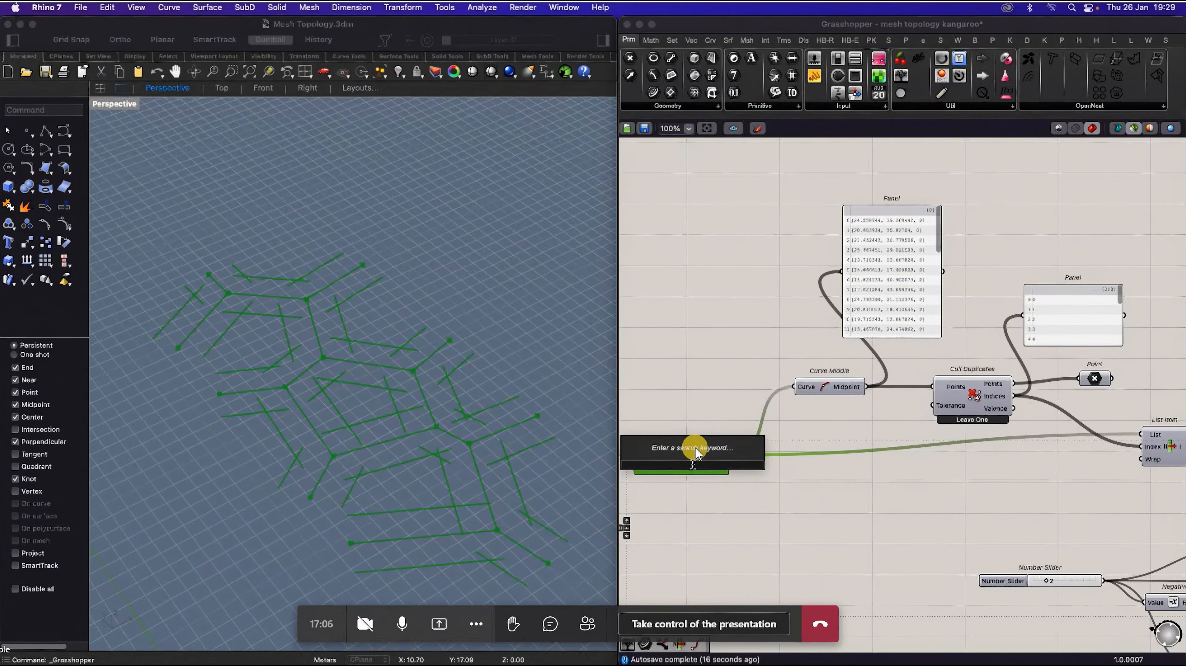
pyautogui.click(729, 527)
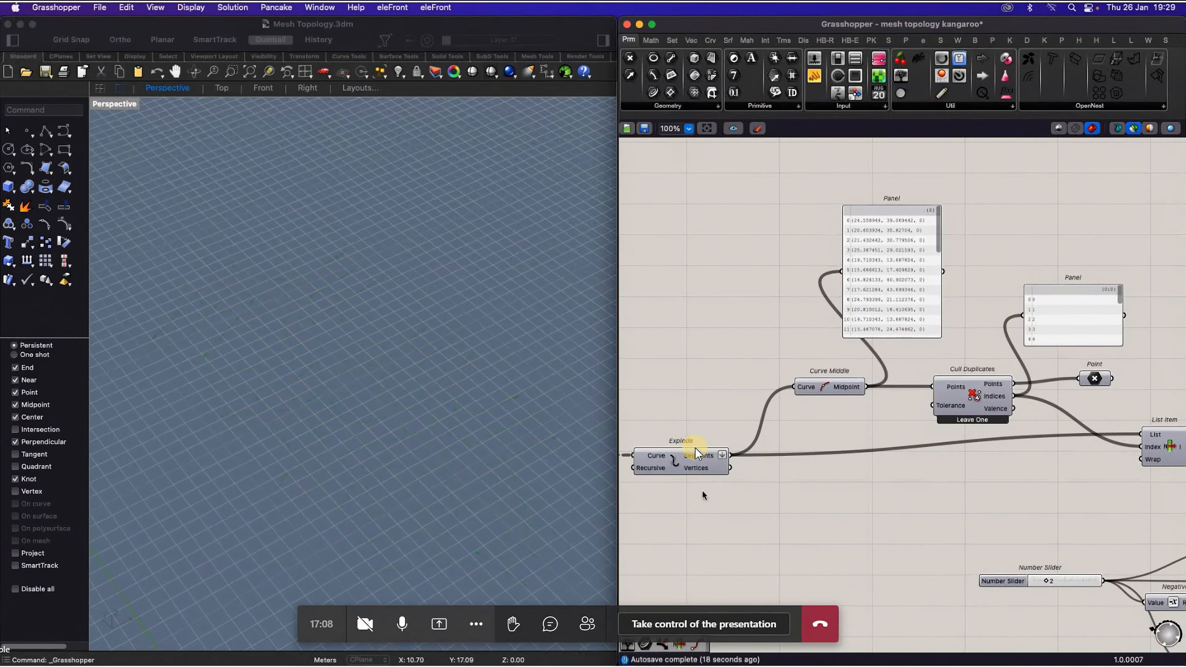
# Step: Preview the Connect Curves outlines in the viewport and inspect the component's Continuity input and the panel feeding it
pyautogui.scroll(-6, 696, 452)
pyautogui.scroll(3, 696, 452)
pyautogui.scroll(1, 696, 452)
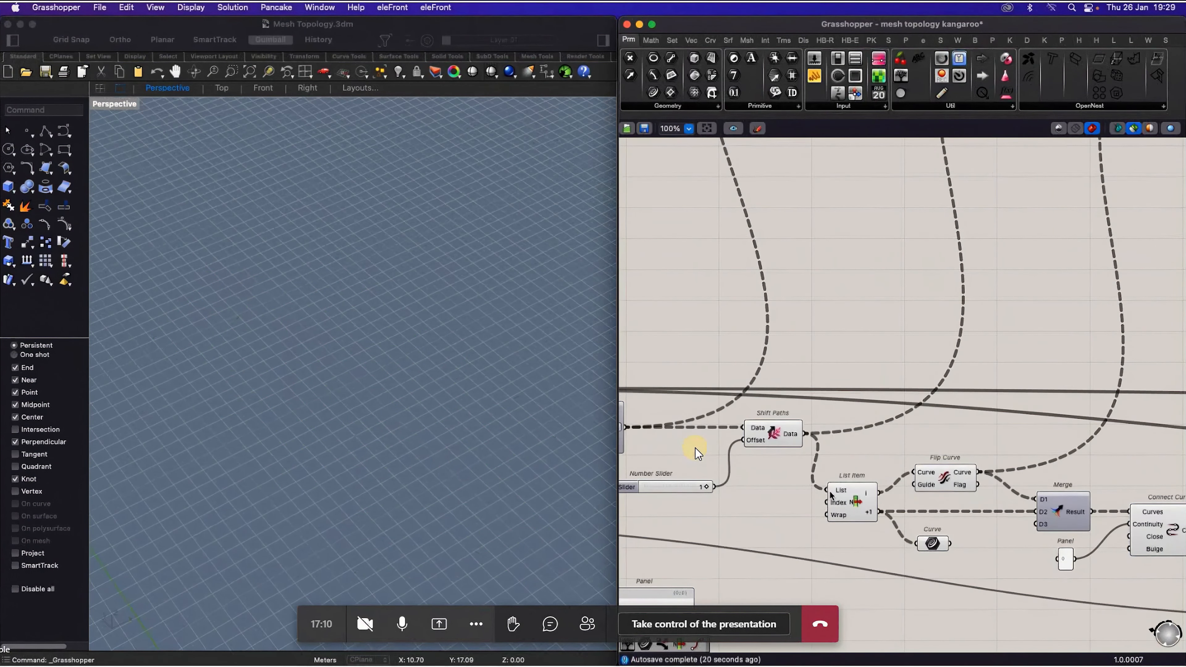
pyautogui.scroll(3, 945, 488)
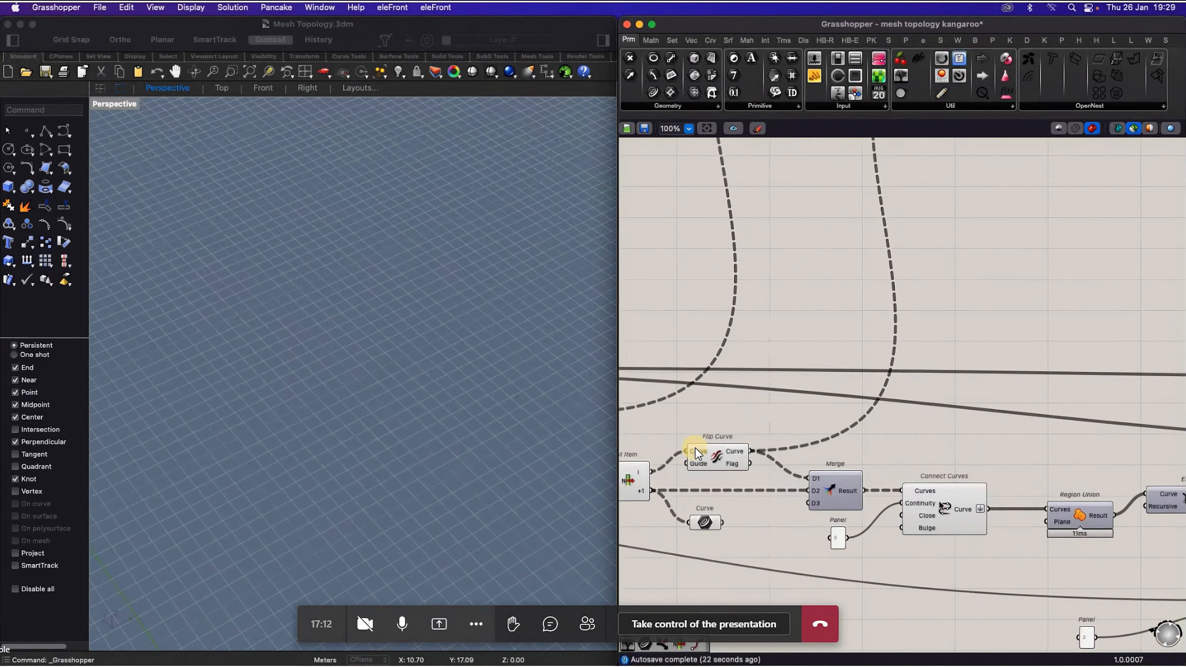
pyautogui.click(941, 495)
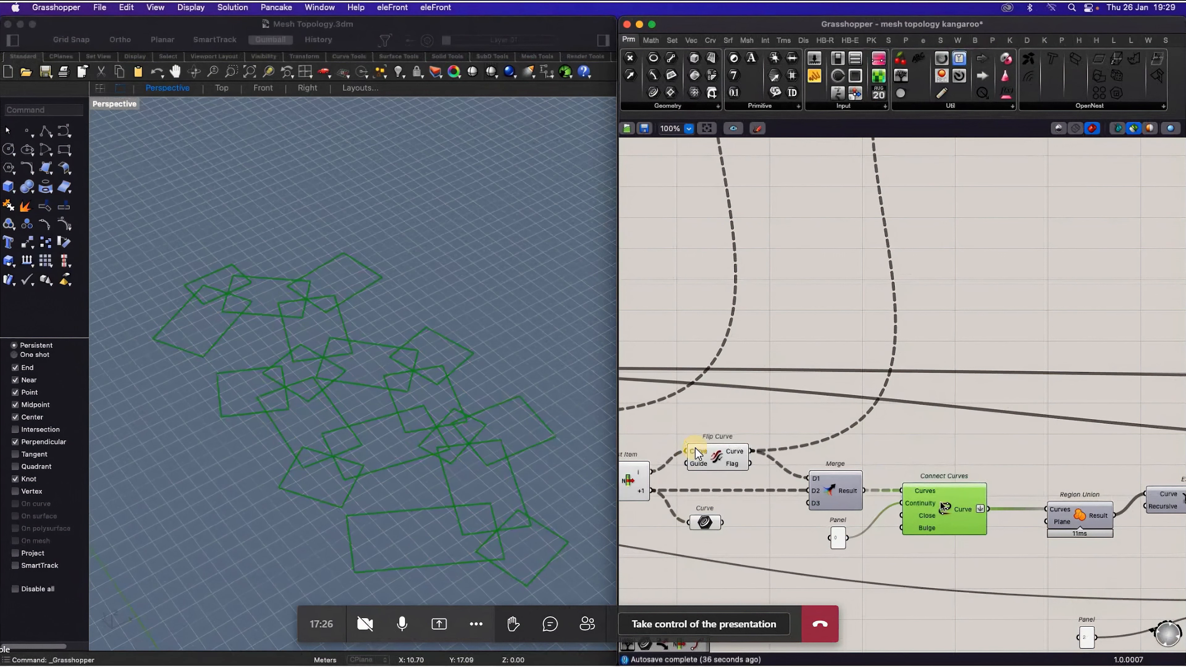
pyautogui.scroll(5, 863, 560)
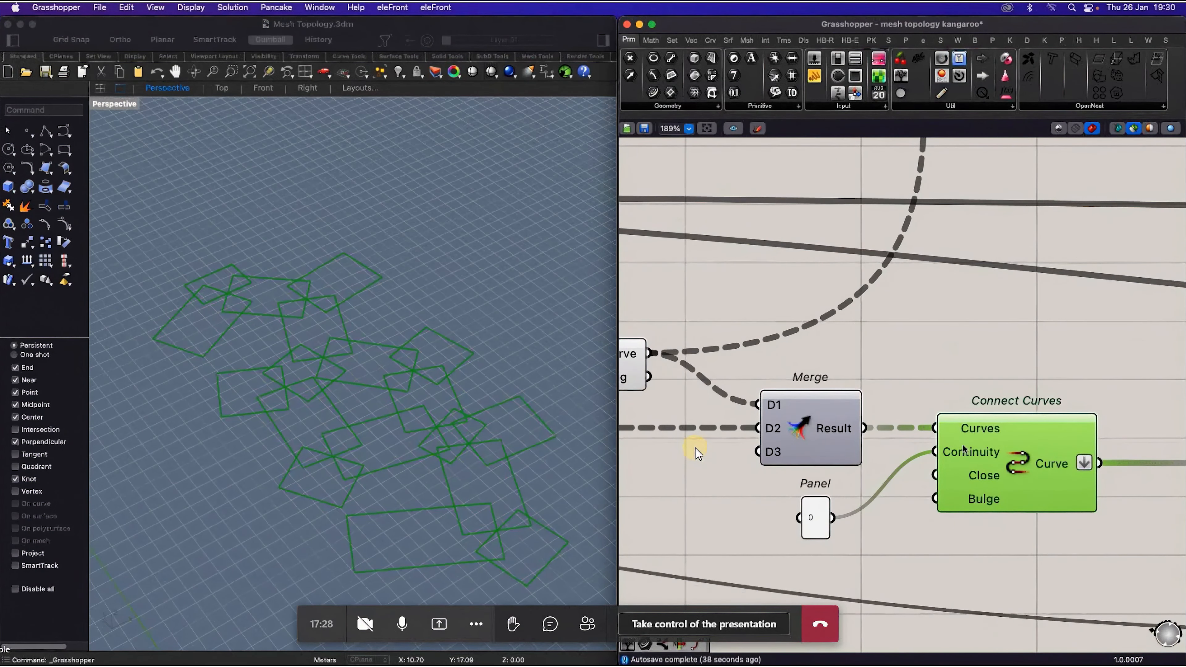
pyautogui.moveTo(963, 453)
pyautogui.moveTo(808, 520)
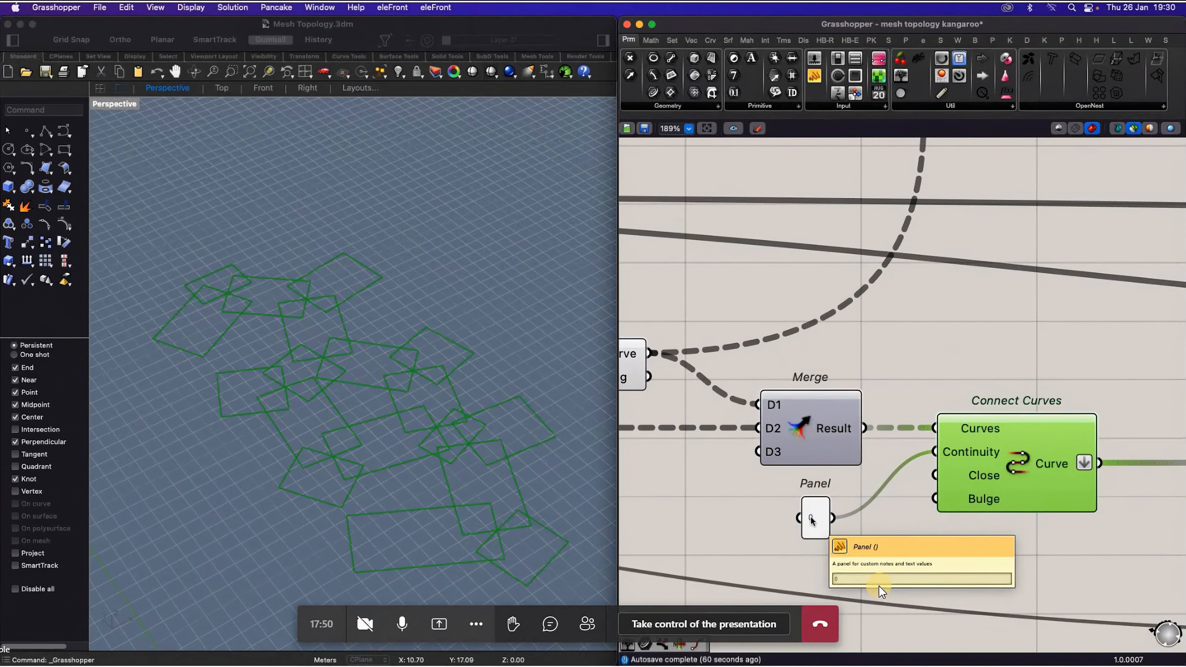
# Step: Try continuity values 1 and 2 in the panel feeding Connect Curves
pyautogui.doubleClick(811, 520)
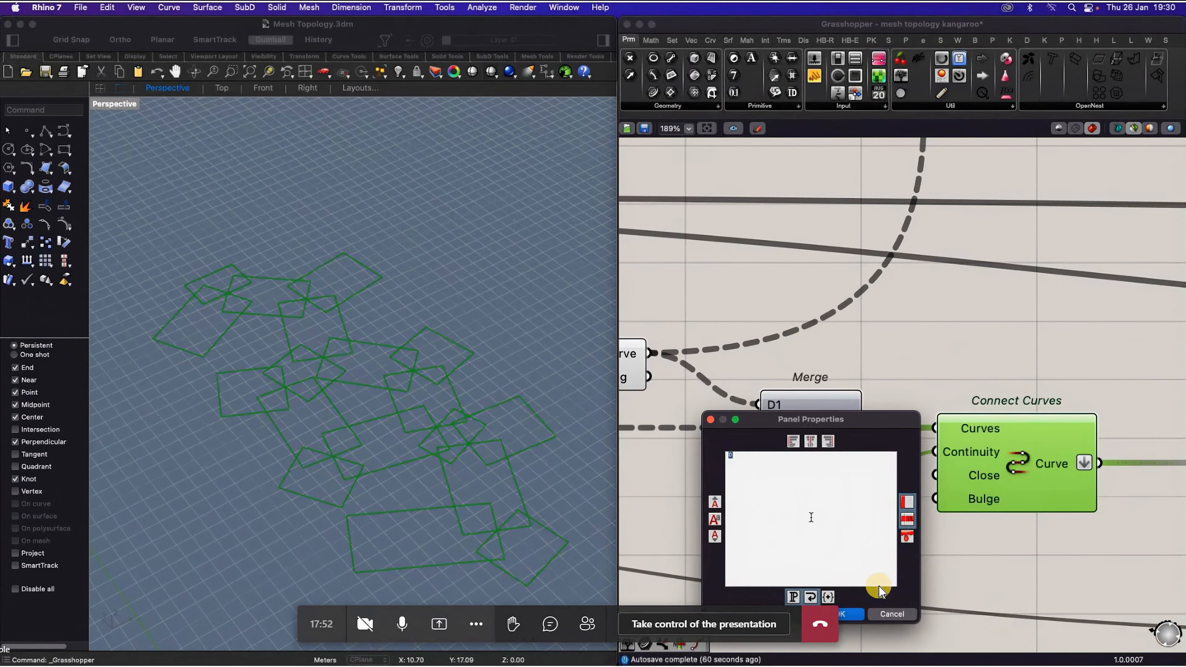
pyautogui.write('1')
pyautogui.click(837, 613)
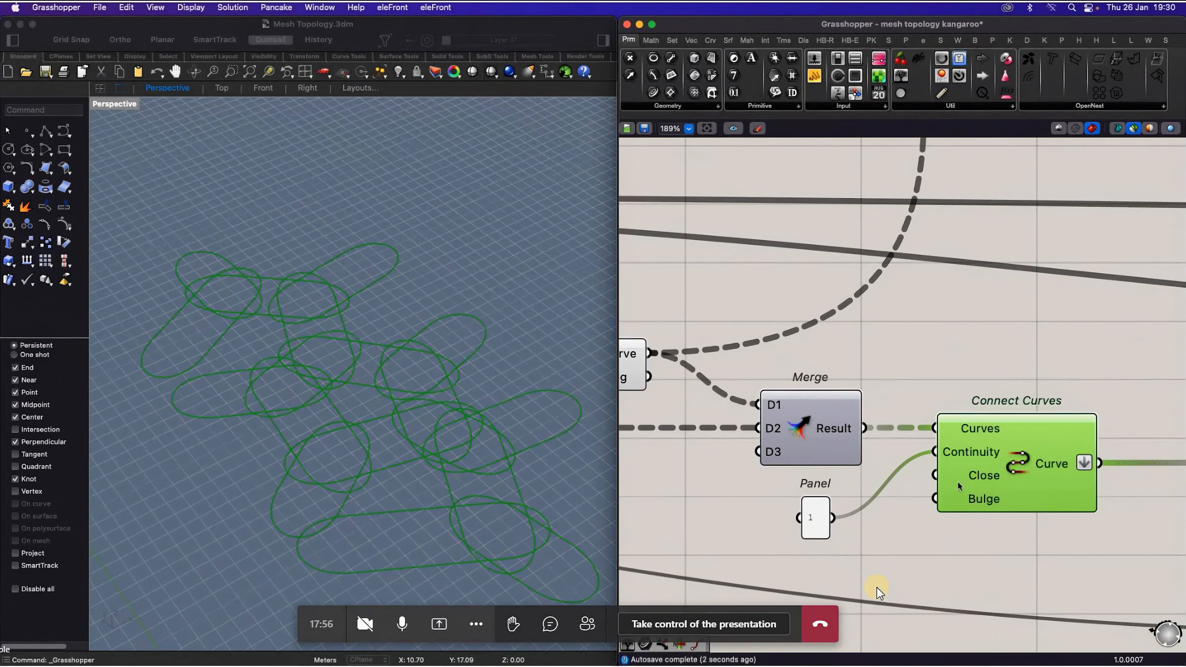
pyautogui.doubleClick(811, 517)
pyautogui.press('Return')
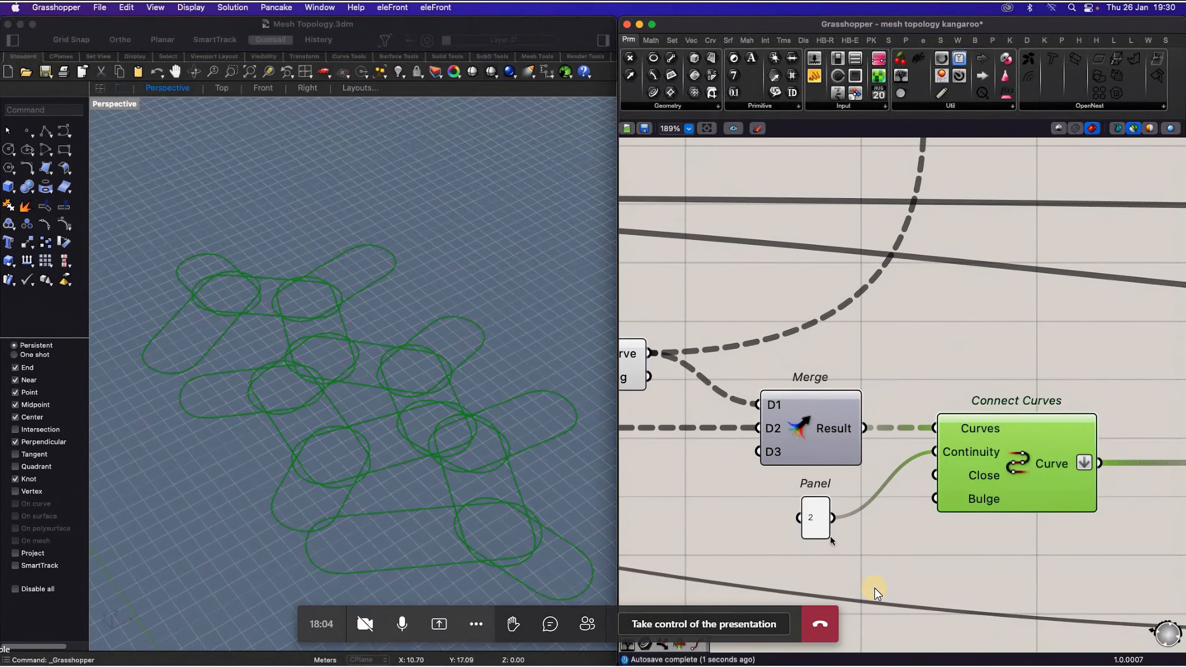
# Step: Set the Connect Curves continuity panel to 0 for straight connections
pyautogui.doubleClick(818, 518)
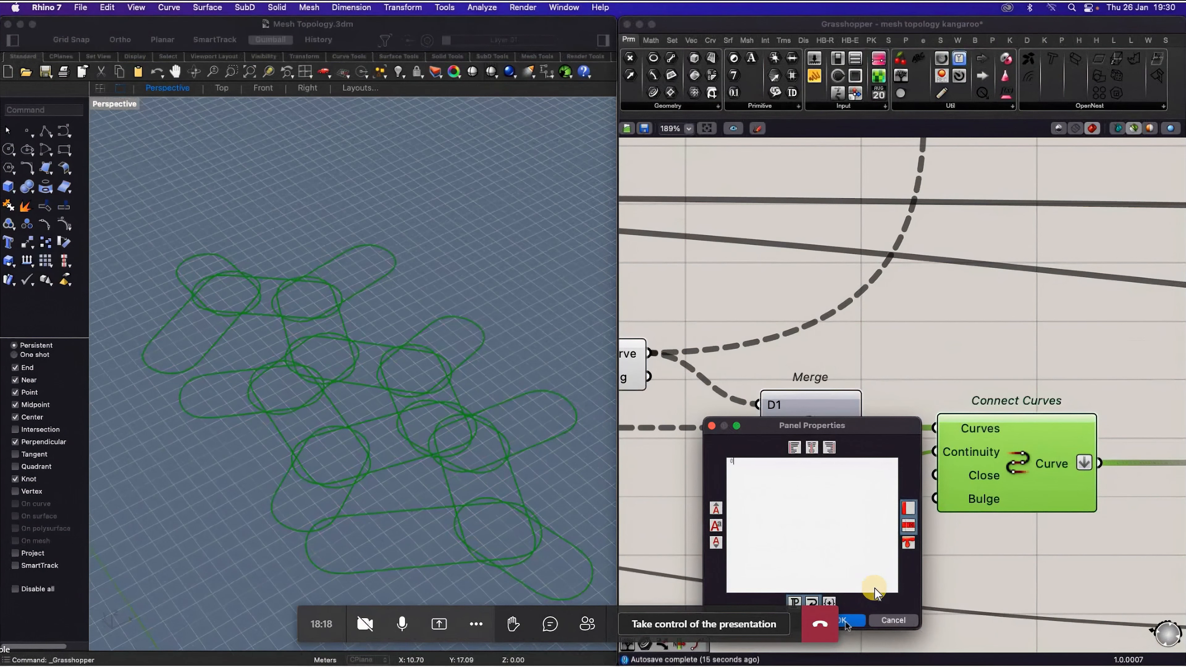
pyautogui.click(845, 620)
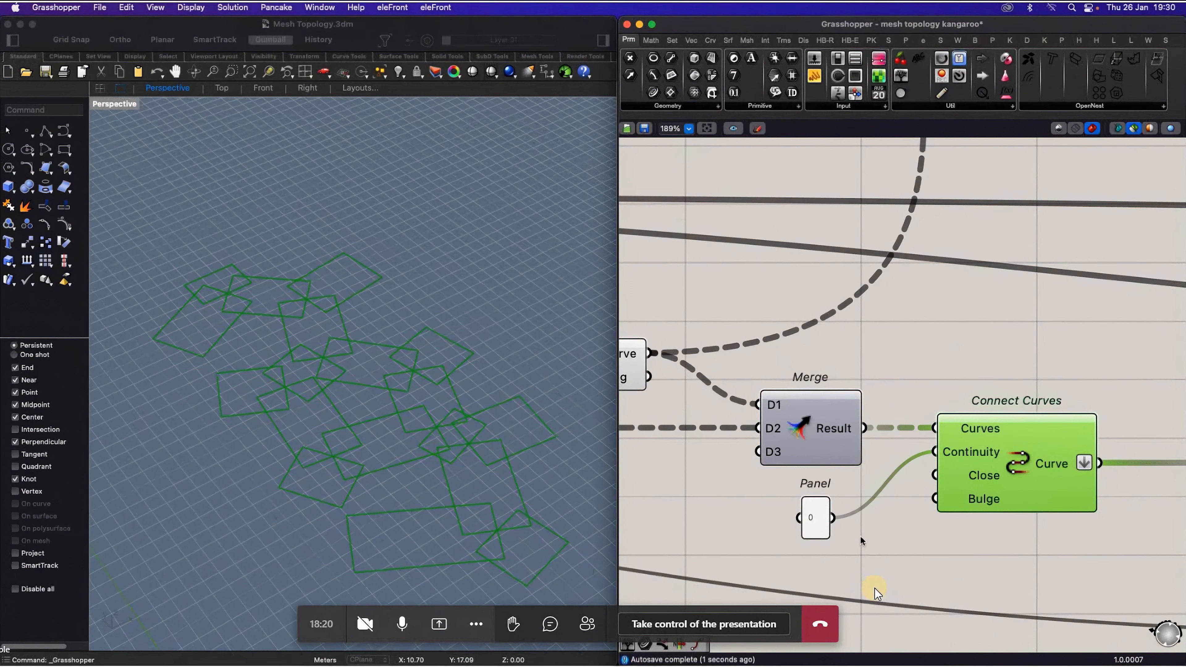
pyautogui.scroll(-1, 770, 542)
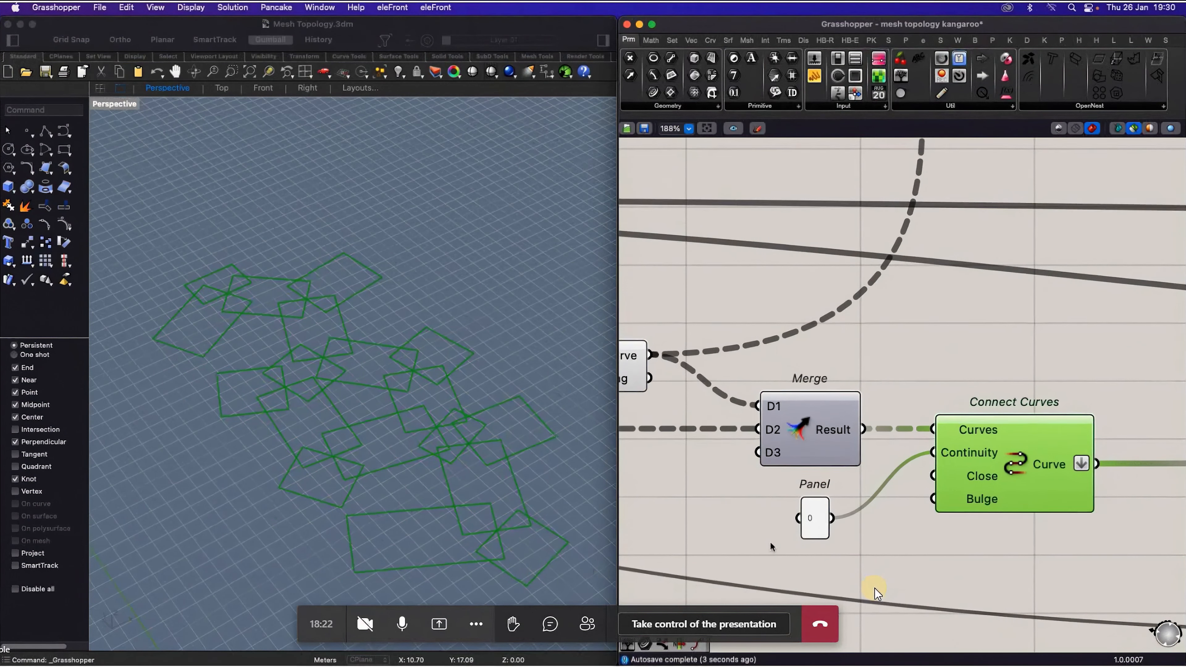
pyautogui.scroll(-3, 770, 542)
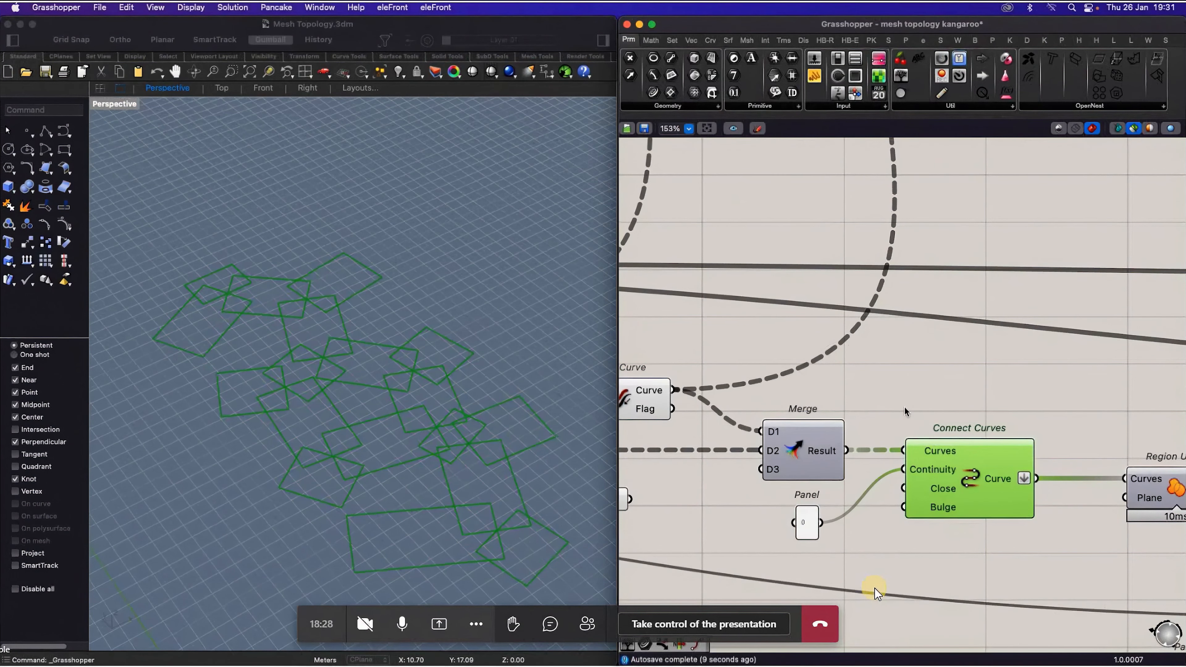
# Step: Preview the Region Union result in the viewport and compare it with the overlapping Connect Curves outlines feeding it
pyautogui.scroll(-5, 861, 425)
pyautogui.scroll(1, 879, 461)
pyautogui.scroll(1, 901, 446)
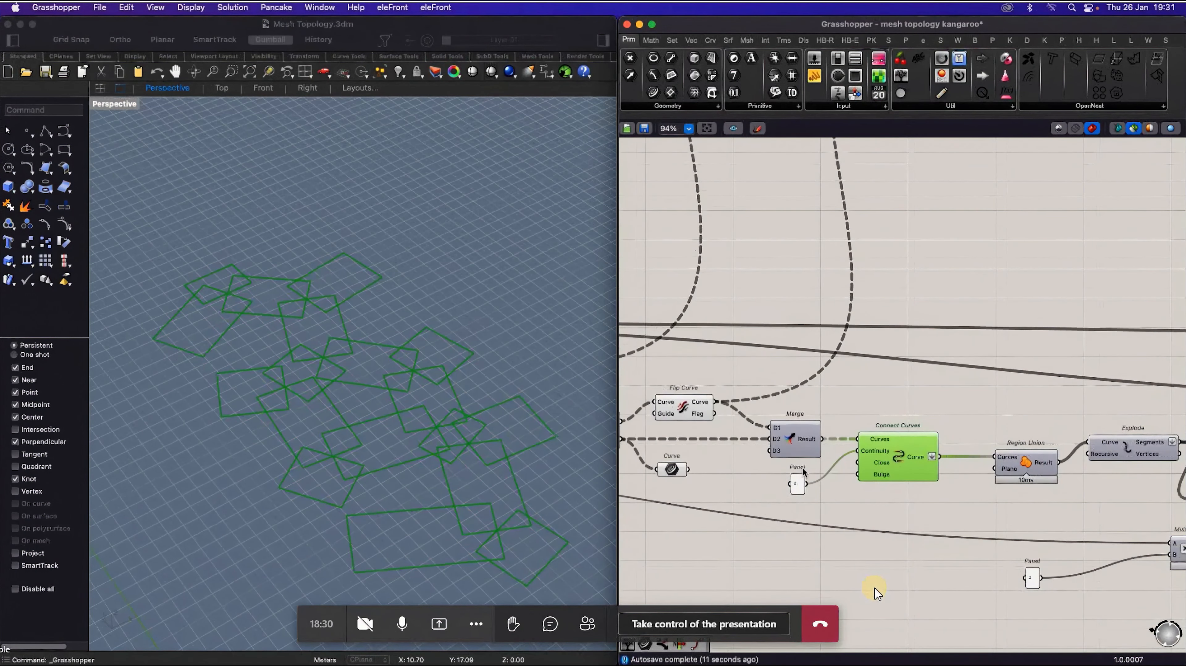
pyautogui.scroll(-2, 791, 470)
pyautogui.scroll(2, 1062, 487)
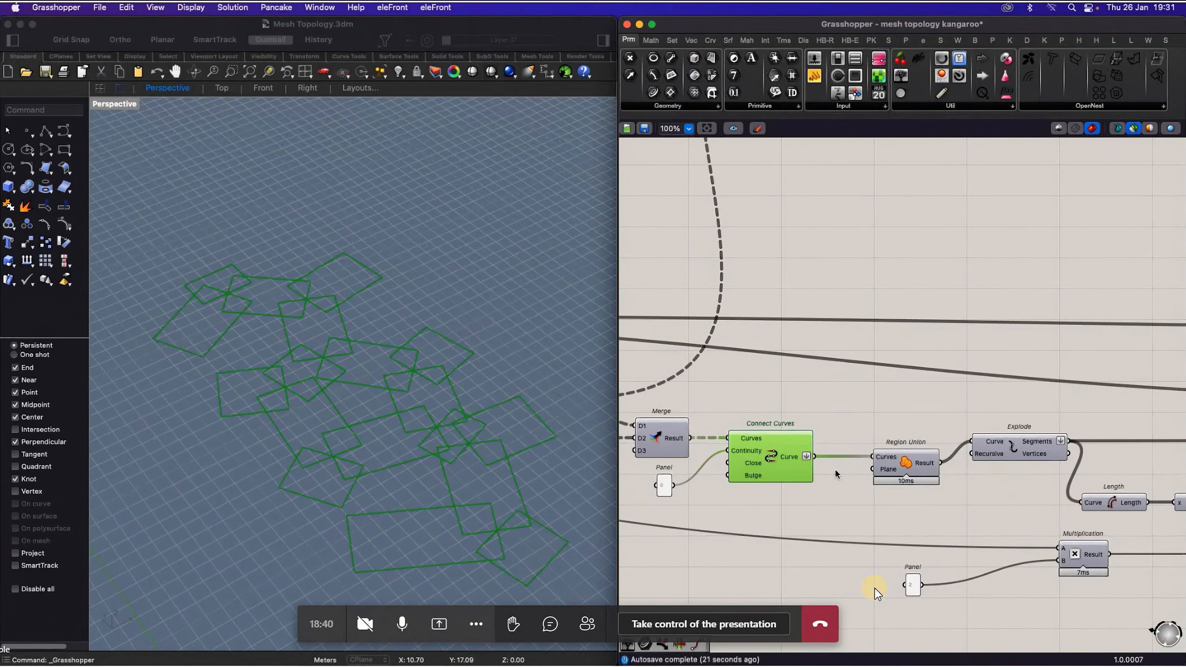
pyautogui.click(902, 462)
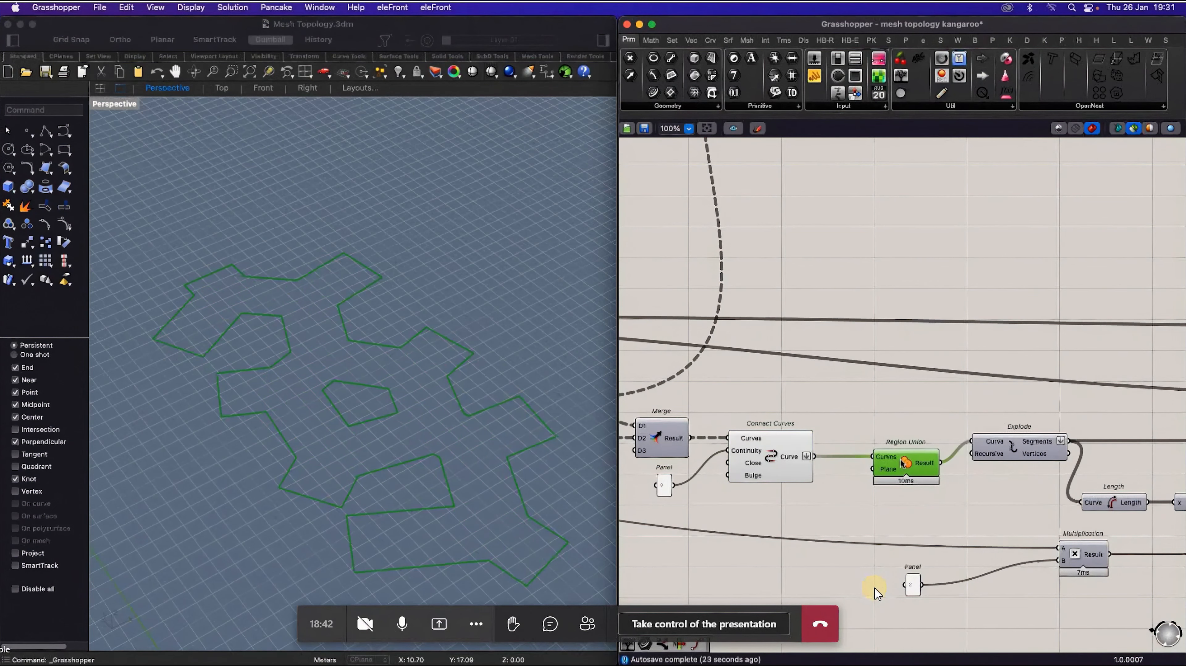
pyautogui.click(766, 455)
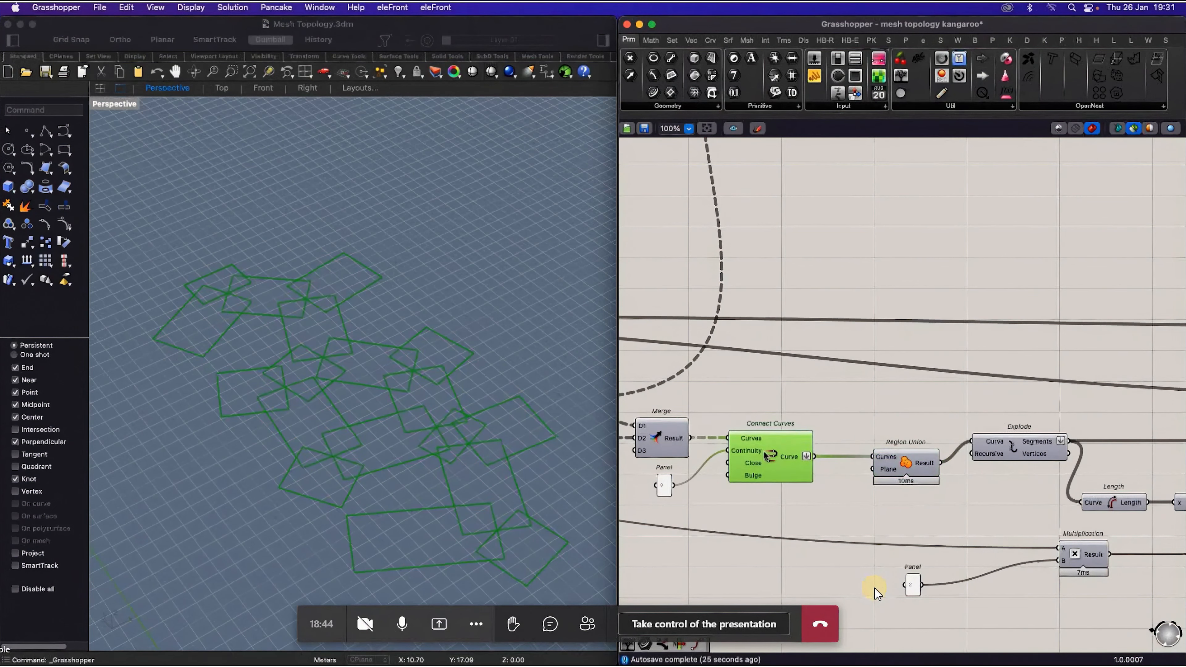
pyautogui.click(917, 470)
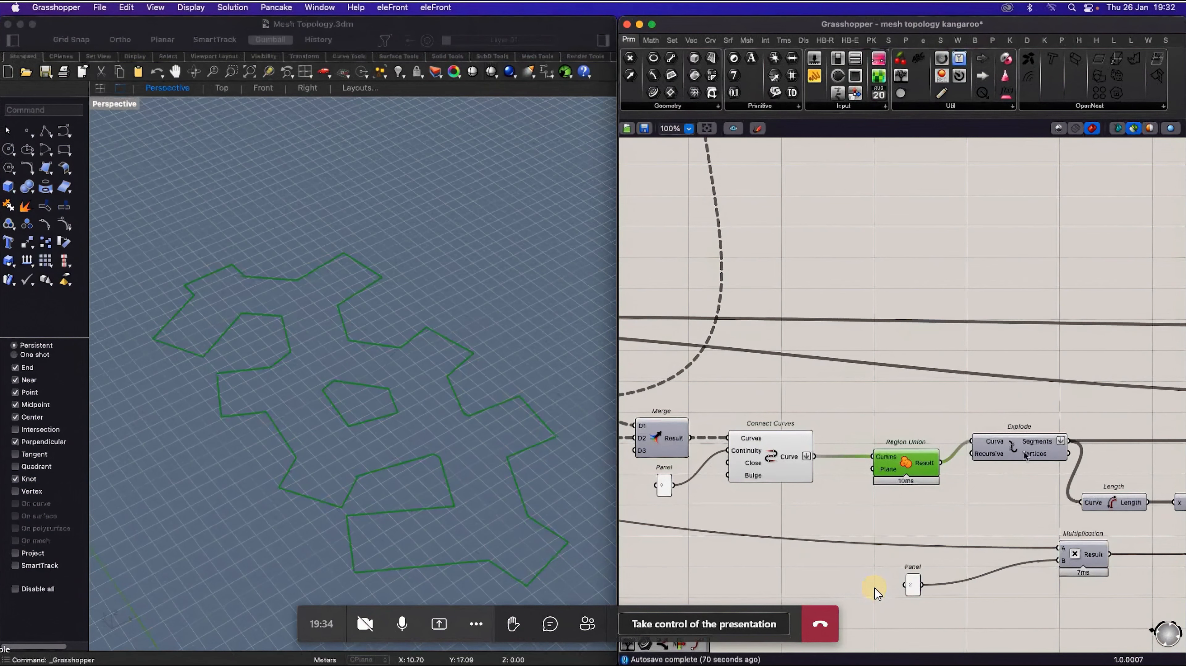
# Step: Inspect the Explode component's Vertices output and preview the segments and vertices of the unioned outlines
pyautogui.moveTo(1024, 454)
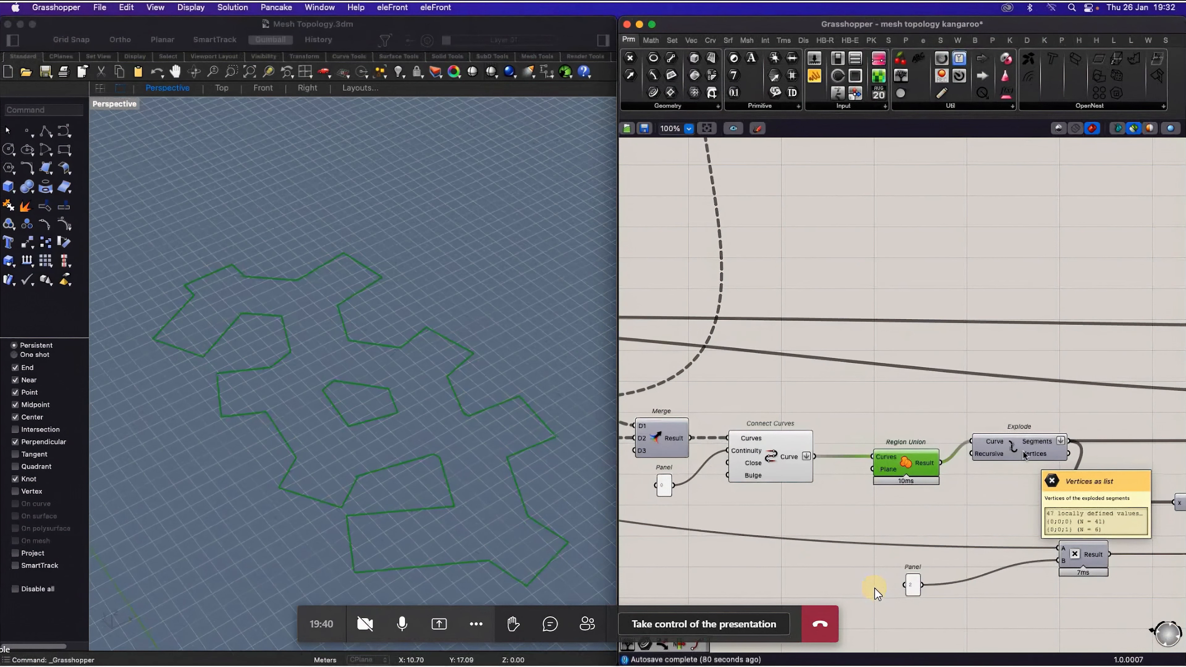
pyautogui.click(1024, 455)
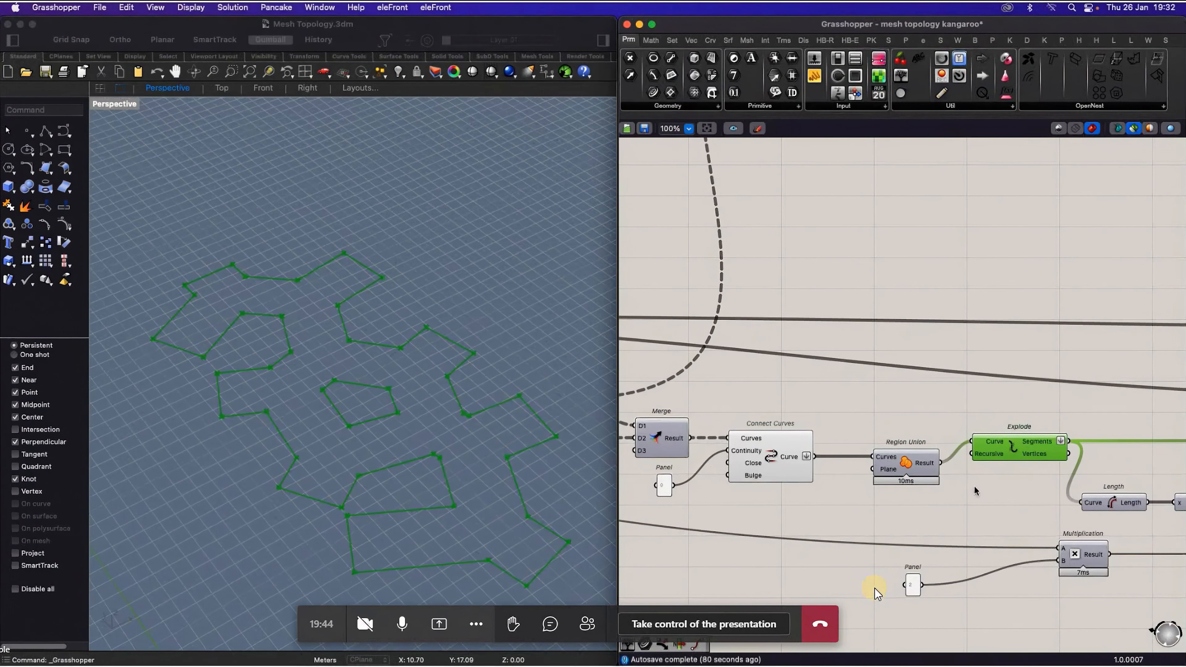
pyautogui.scroll(-5, 974, 485)
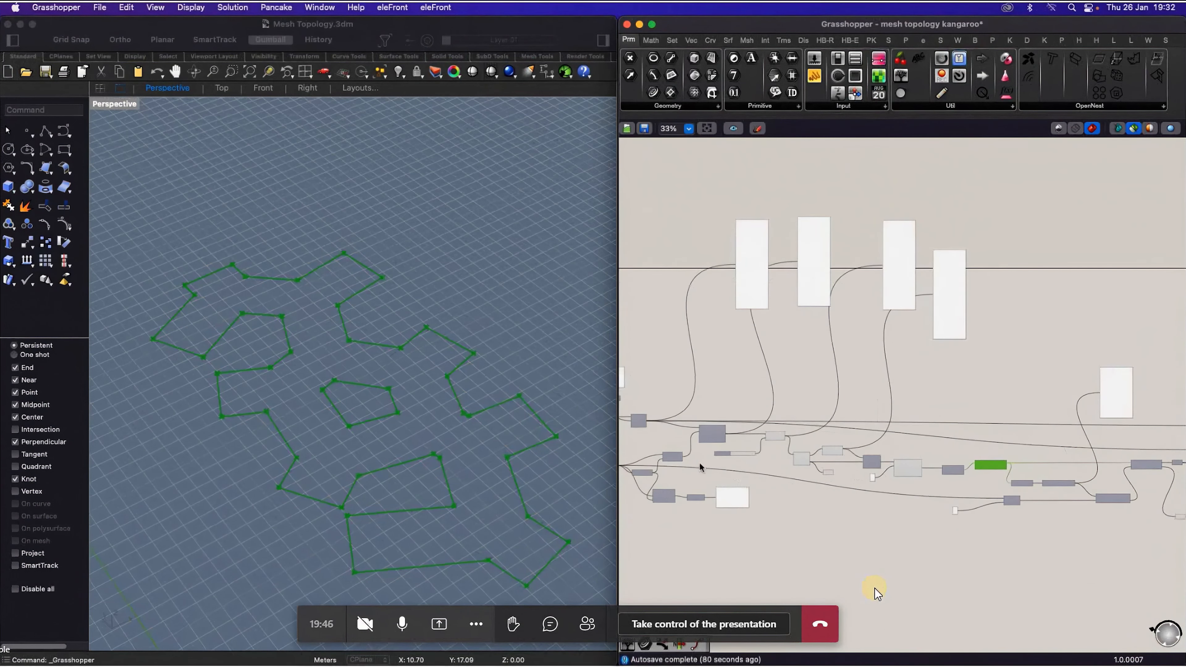
pyautogui.scroll(2, 700, 461)
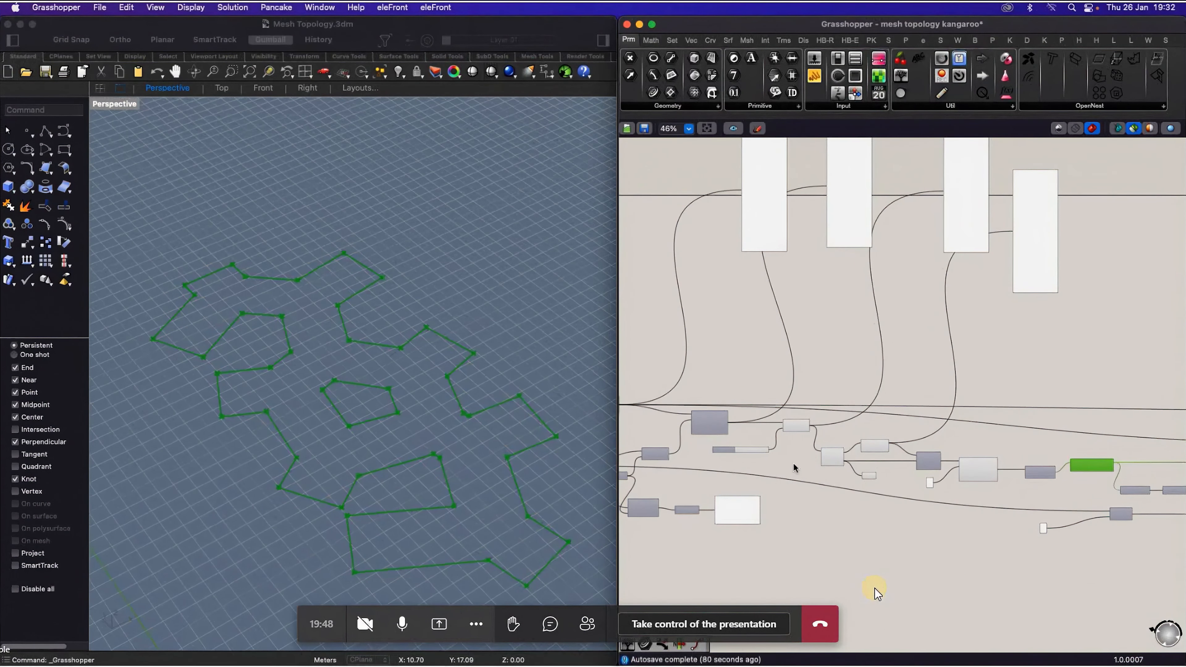
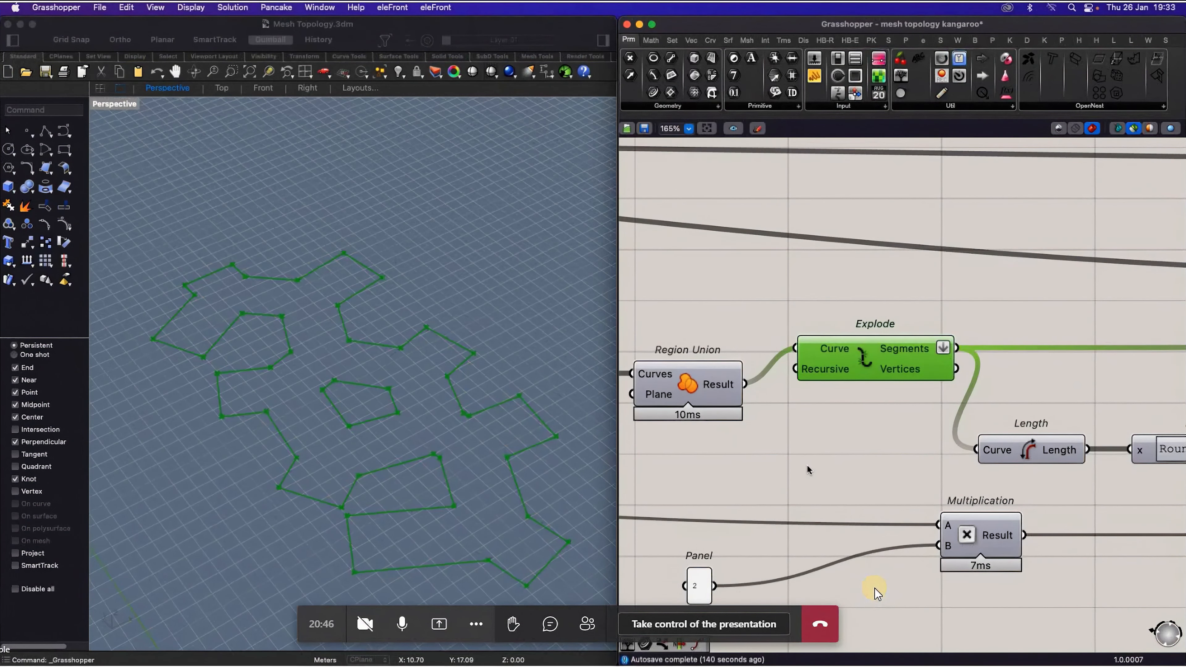
# Step: Check the Length component fed by Explode's segments, and preview the exploded outline segments again
pyautogui.click(817, 466)
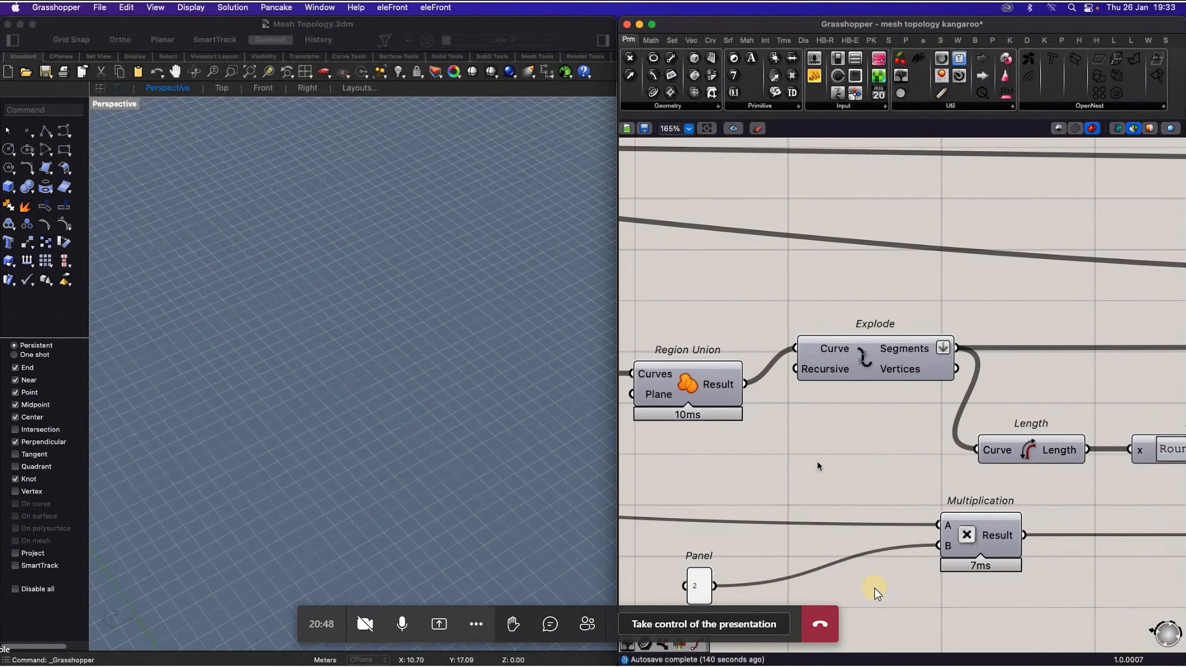
pyautogui.scroll(-1, 819, 466)
pyautogui.click(1025, 454)
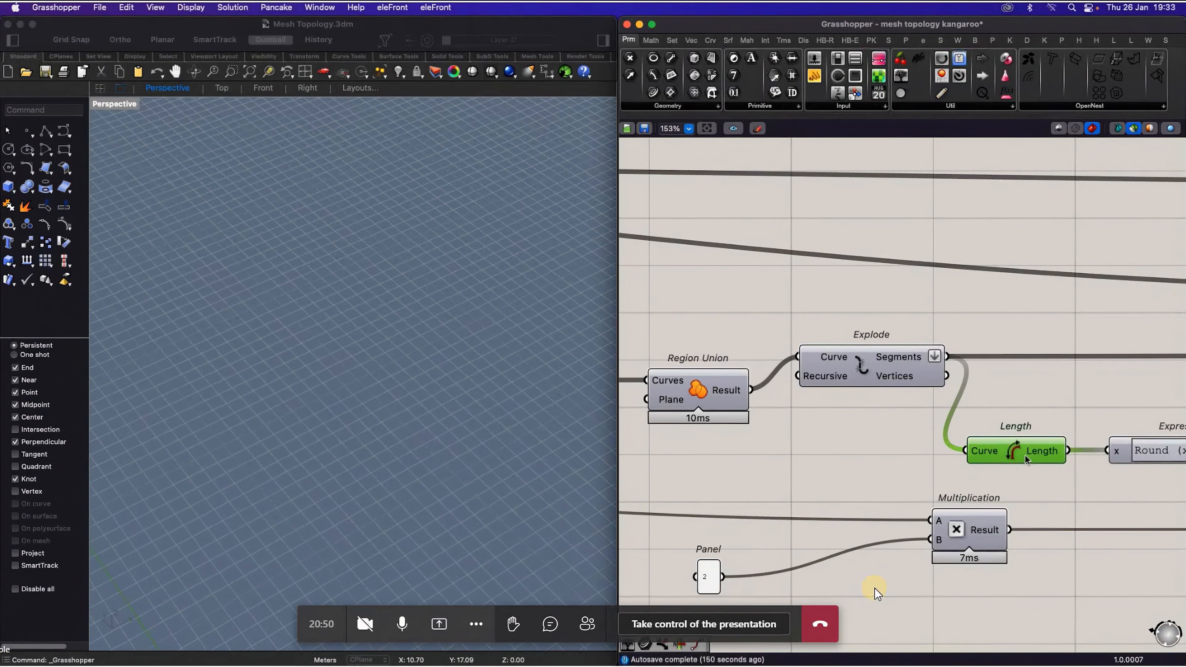
pyautogui.click(866, 445)
pyautogui.scroll(-6, 866, 445)
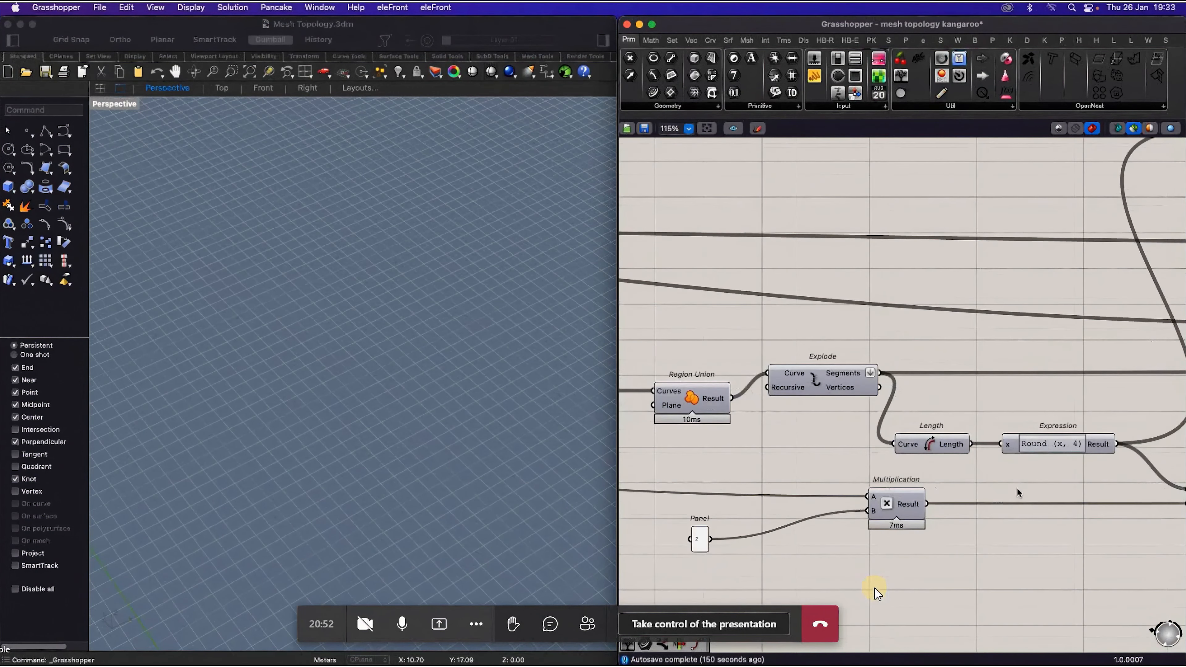
pyautogui.click(846, 424)
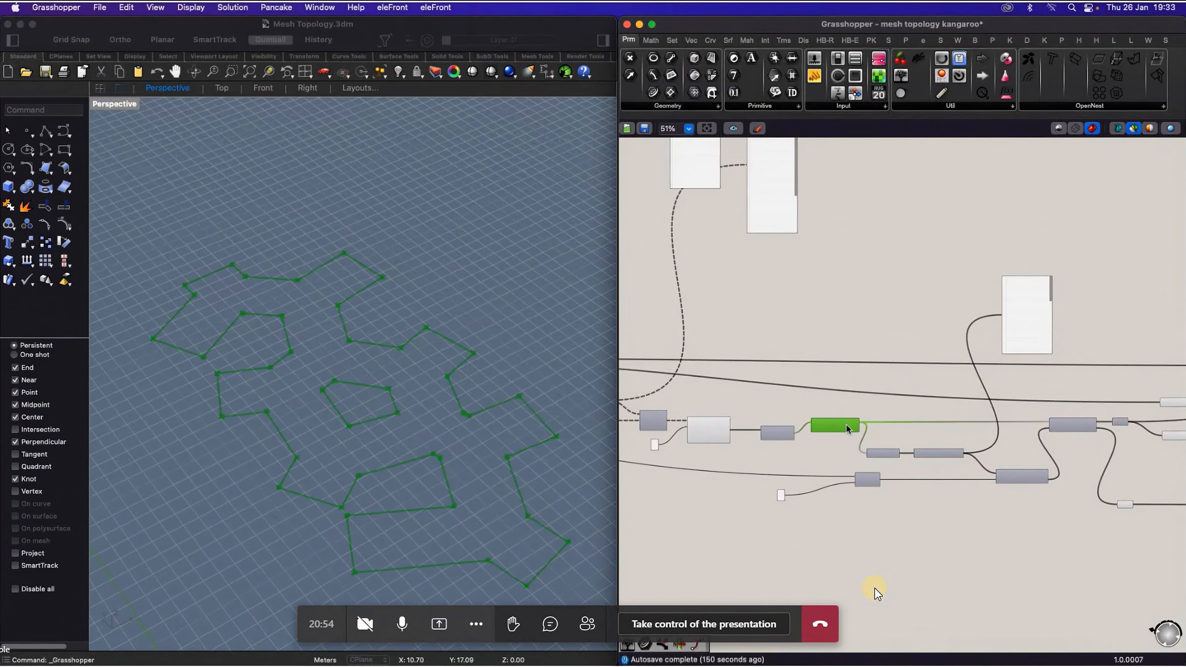
pyautogui.scroll(4, 825, 437)
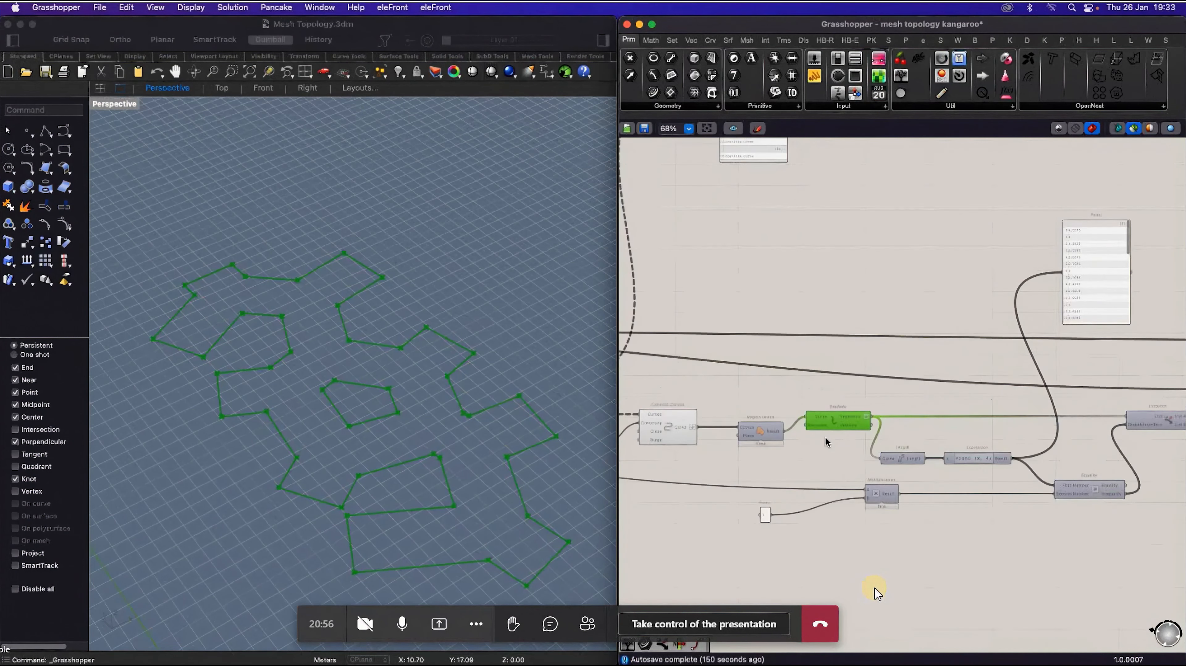
pyautogui.moveTo(859, 417)
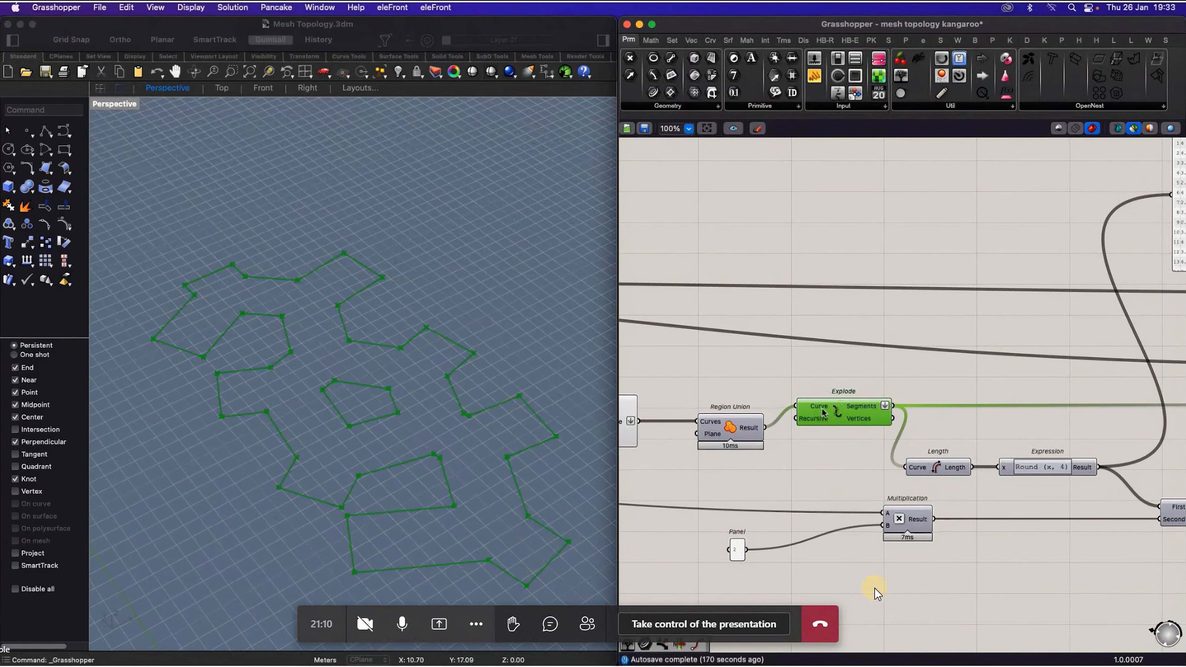
# Step: Follow the segment lengths from the Length component through the Round (x, 4) expression to Equality and Dispatch
pyautogui.click(945, 469)
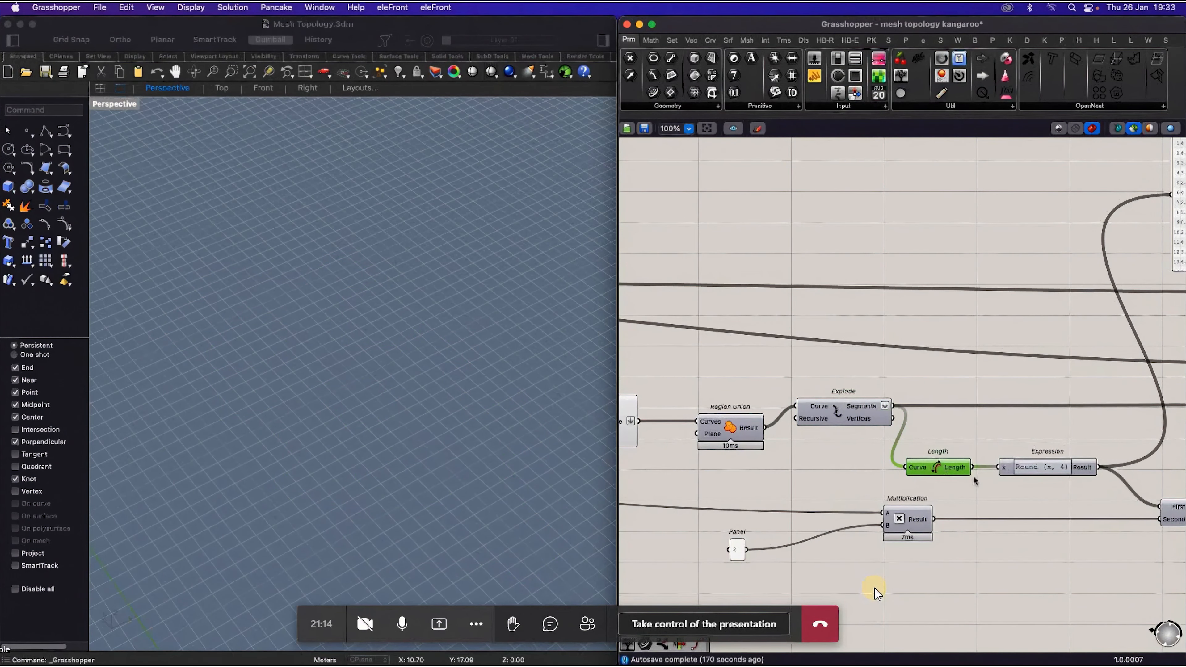
pyautogui.scroll(-1, 1004, 495)
pyautogui.scroll(-2, 1031, 510)
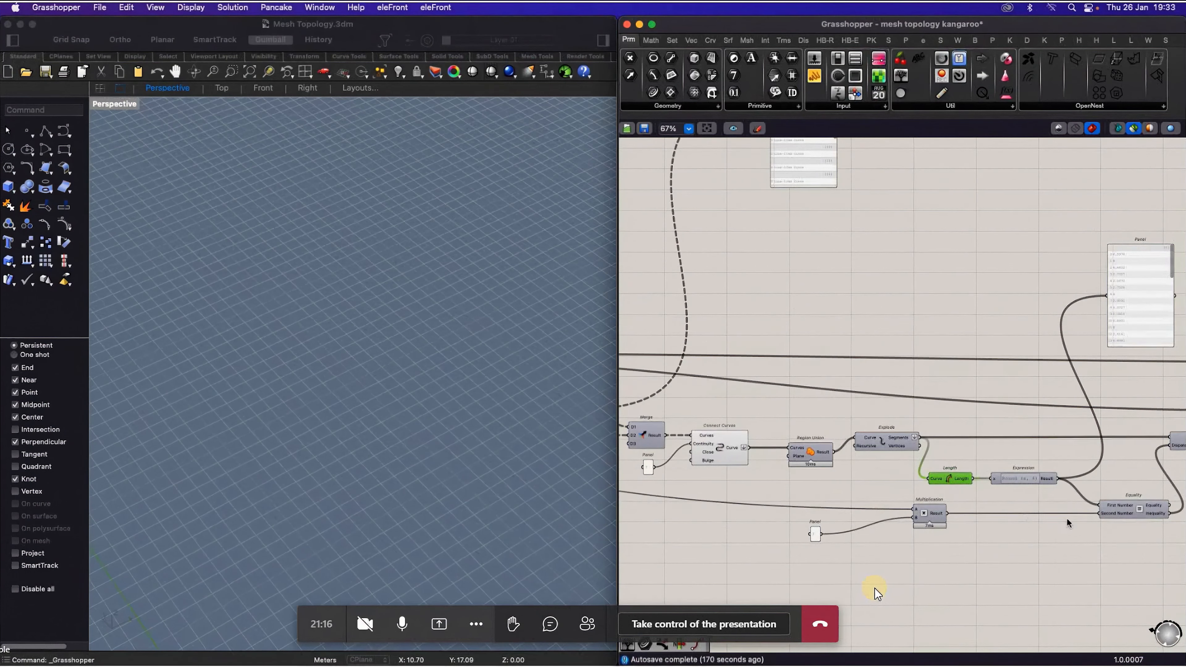
pyautogui.scroll(3, 1066, 517)
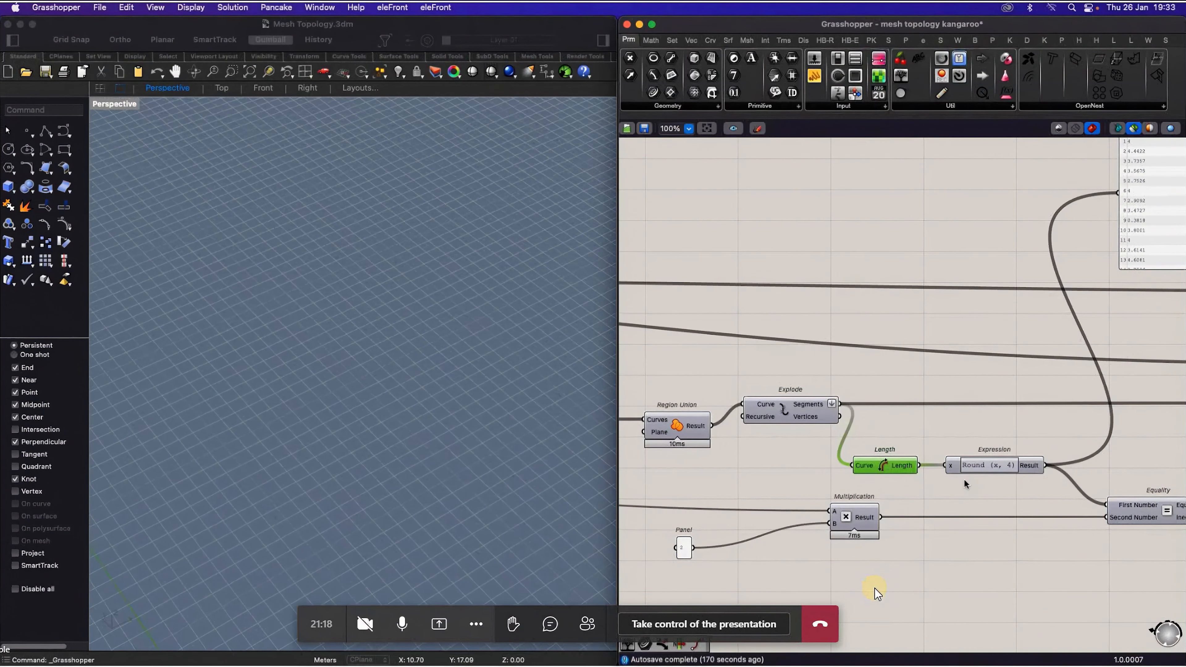
pyautogui.scroll(-3, 910, 488)
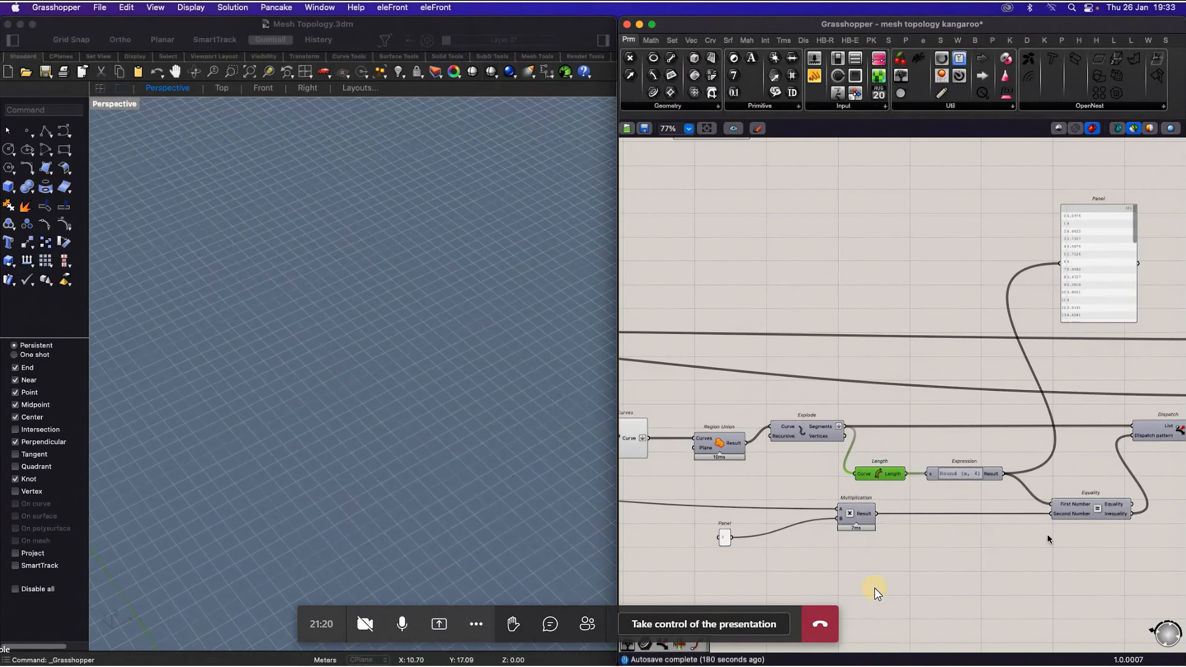
pyautogui.scroll(3, 1098, 510)
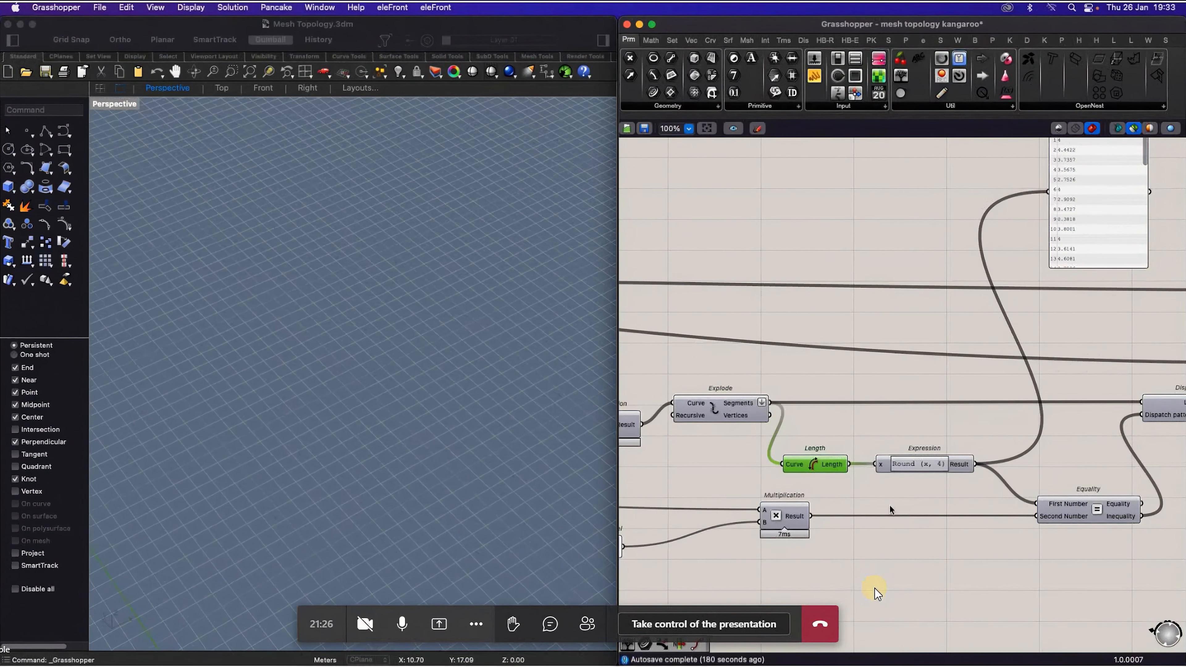
pyautogui.scroll(-2, 882, 505)
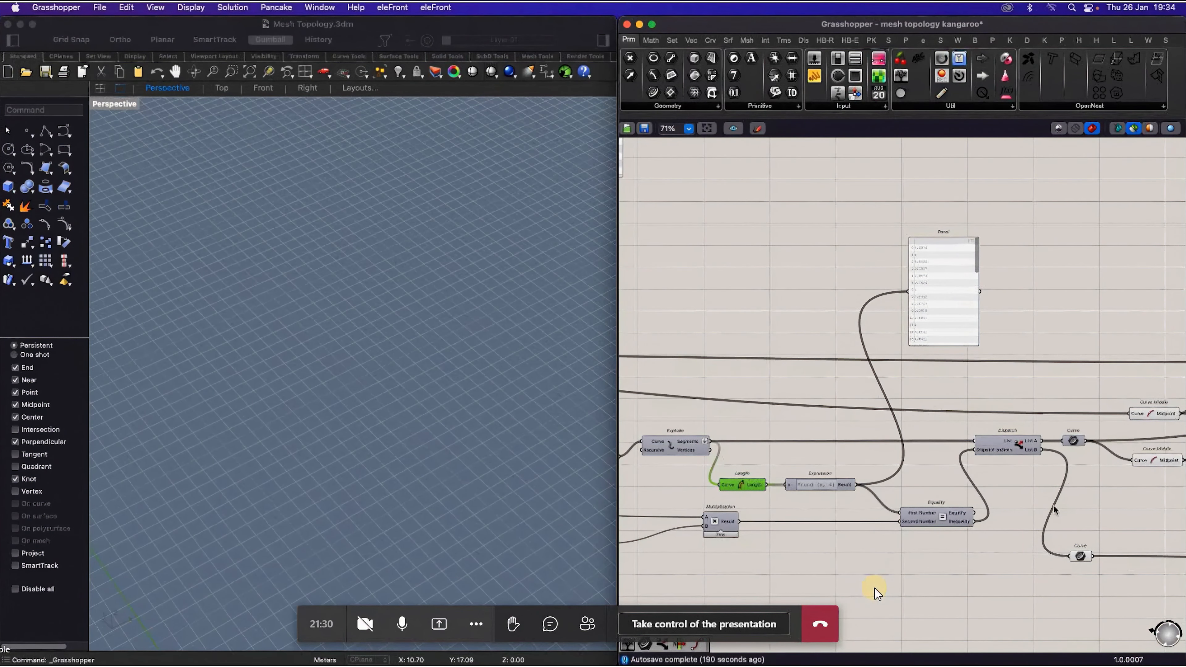
# Step: Trace Equality's Second Number input back through the Multiplication to the Number Slider that drives the curve offset distance
pyautogui.scroll(-3, 1054, 505)
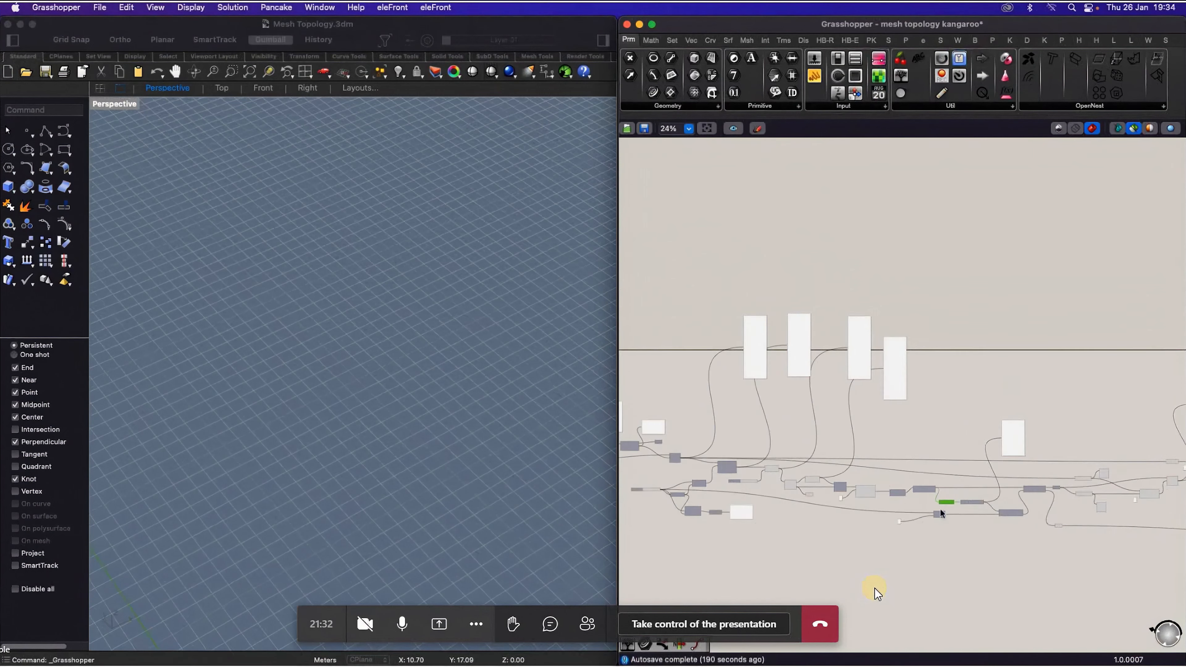
pyautogui.scroll(1, 1057, 525)
pyautogui.scroll(5, 1057, 525)
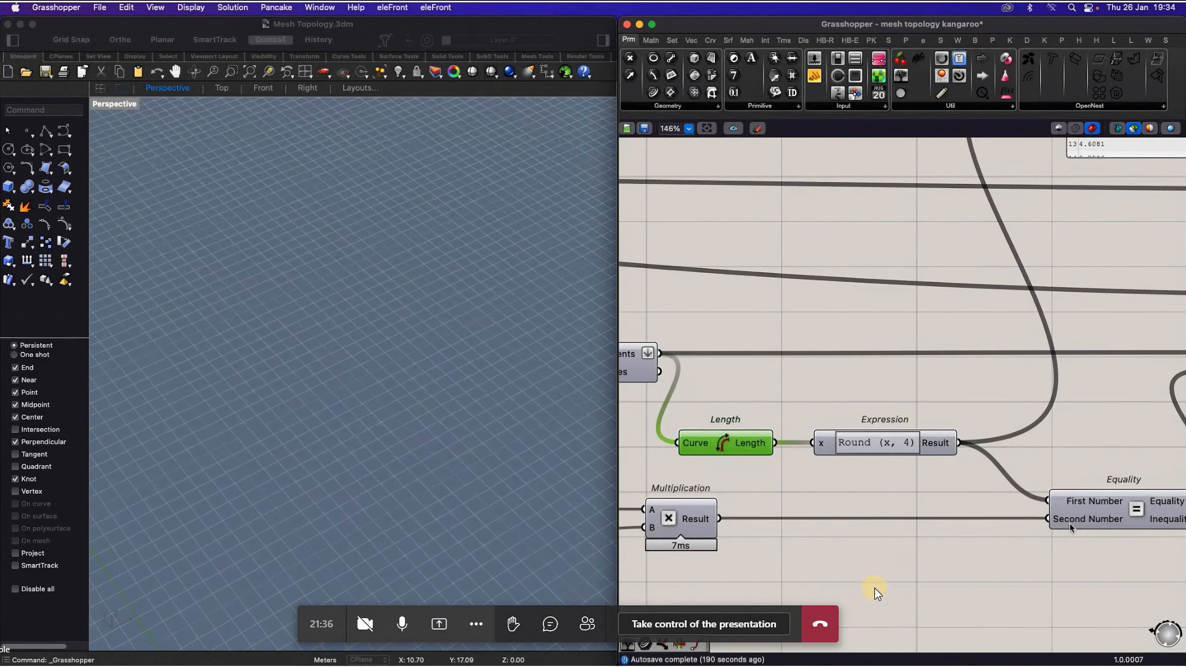
pyautogui.scroll(-5, 1062, 524)
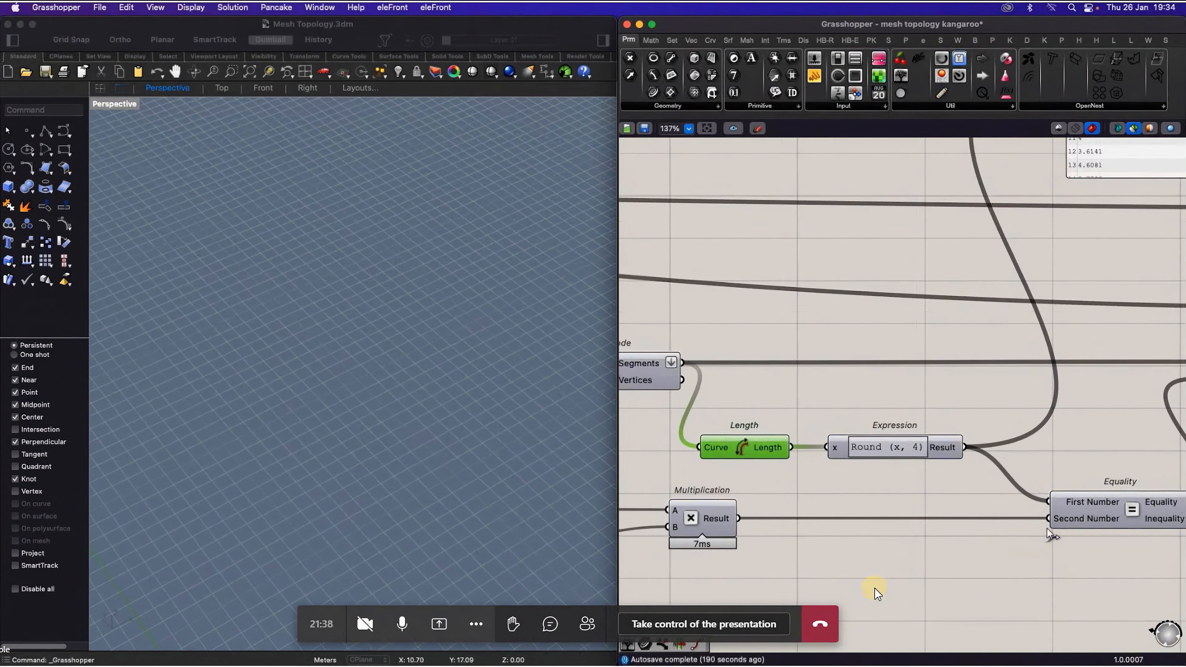
pyautogui.scroll(-7, 1034, 528)
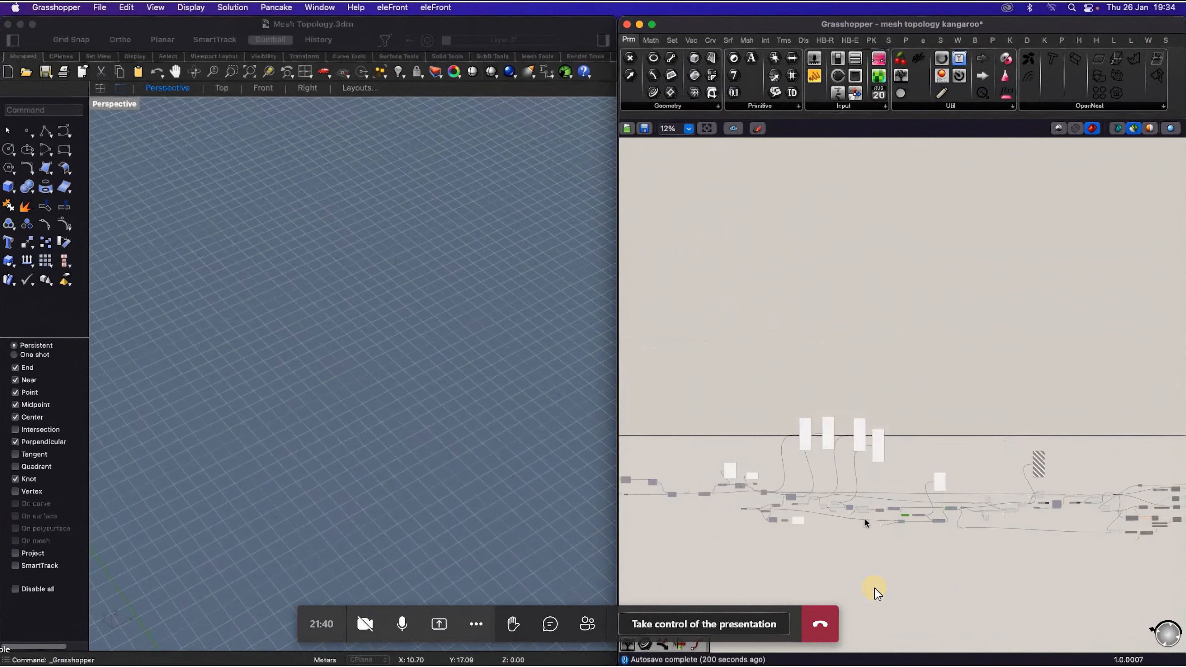
pyautogui.scroll(10, 742, 510)
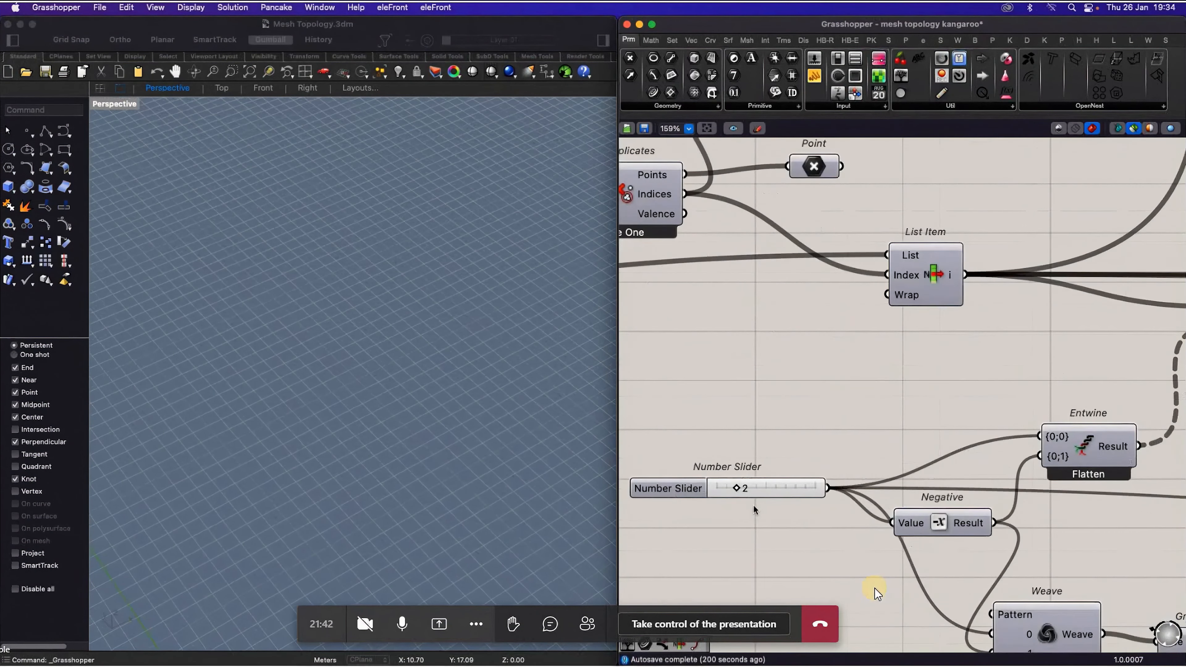
pyautogui.scroll(-4, 714, 476)
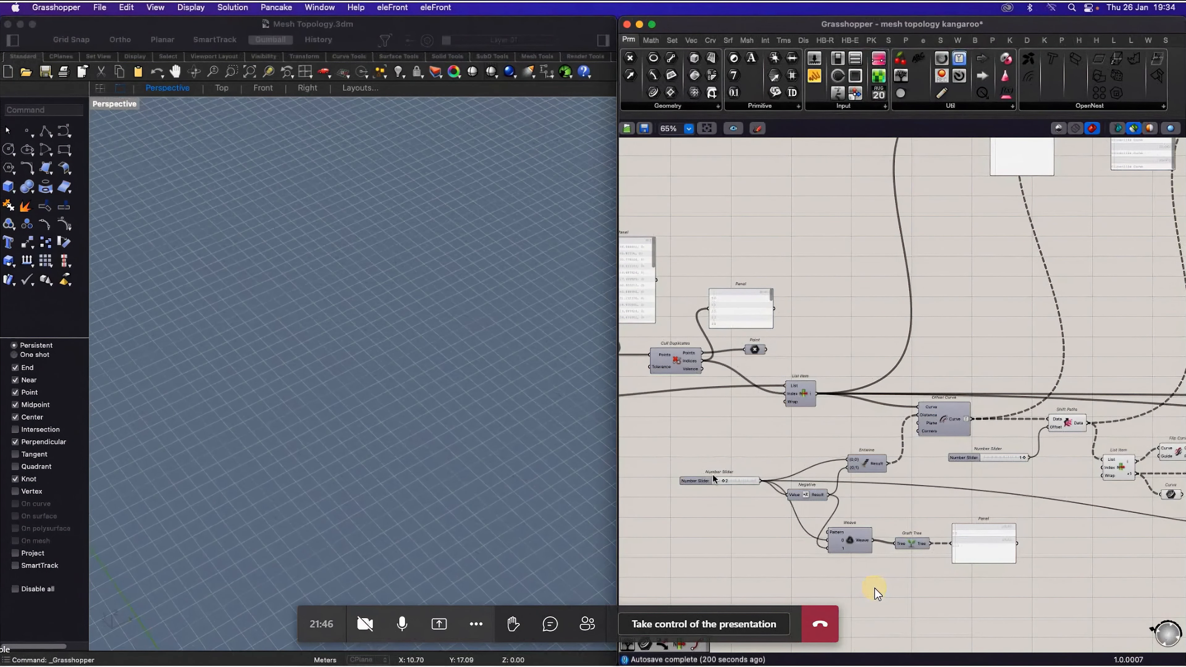
# Step: Examine the definition from the offset number slider through Region Union, Explode, Length, Multiplication and Equality to the Dispatch component
pyautogui.scroll(-5, 654, 486)
pyautogui.scroll(5, 1066, 508)
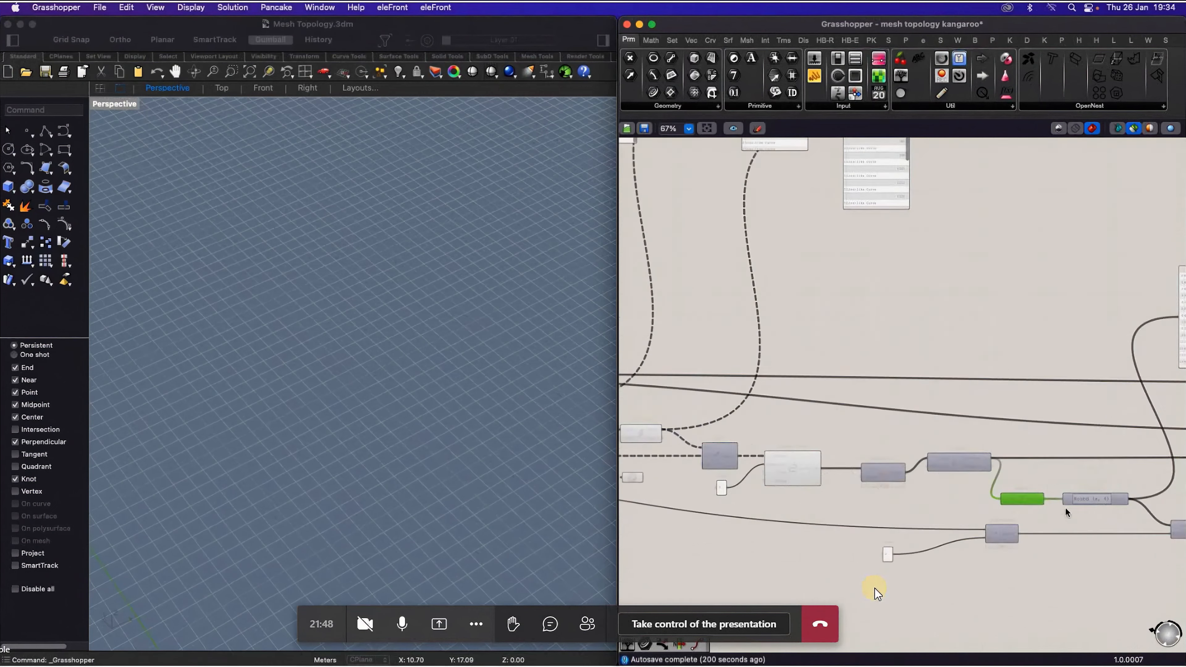
pyautogui.scroll(4, 981, 547)
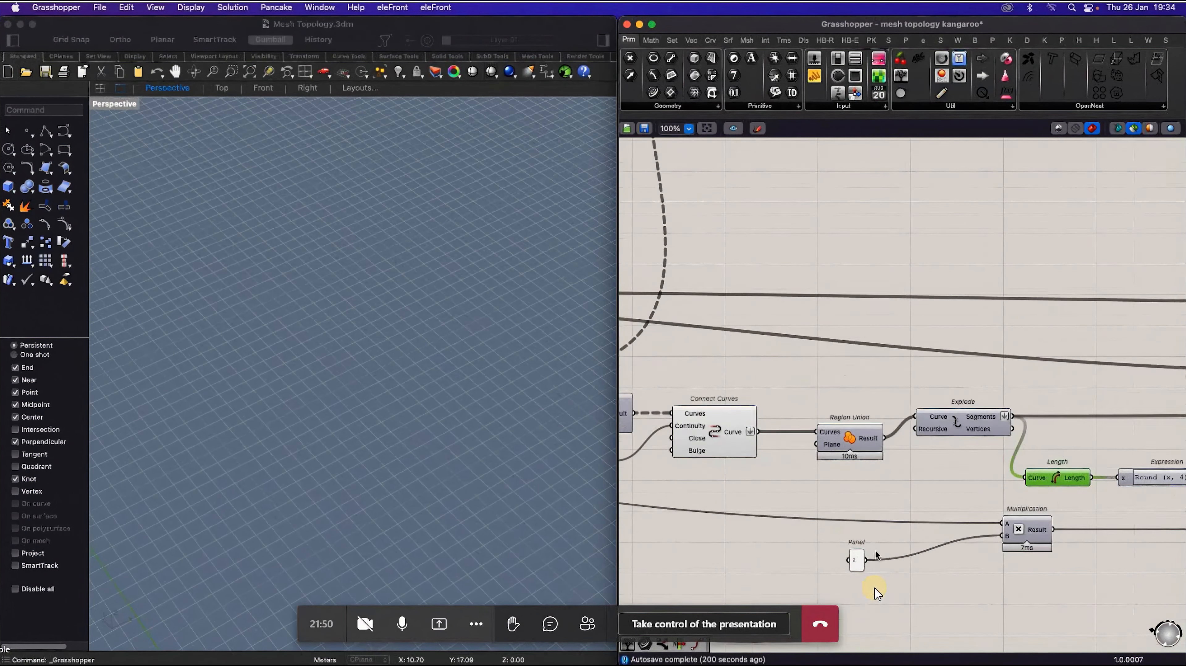
pyautogui.scroll(-3, 813, 523)
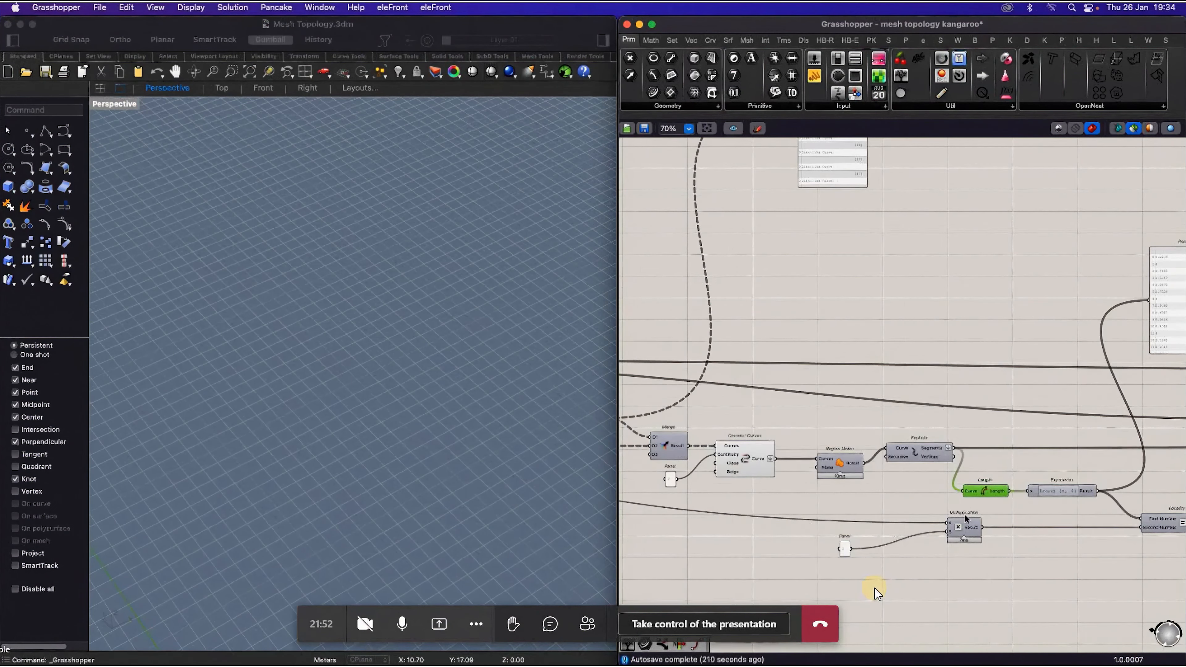
pyautogui.scroll(-2, 1027, 523)
pyautogui.scroll(4, 1069, 512)
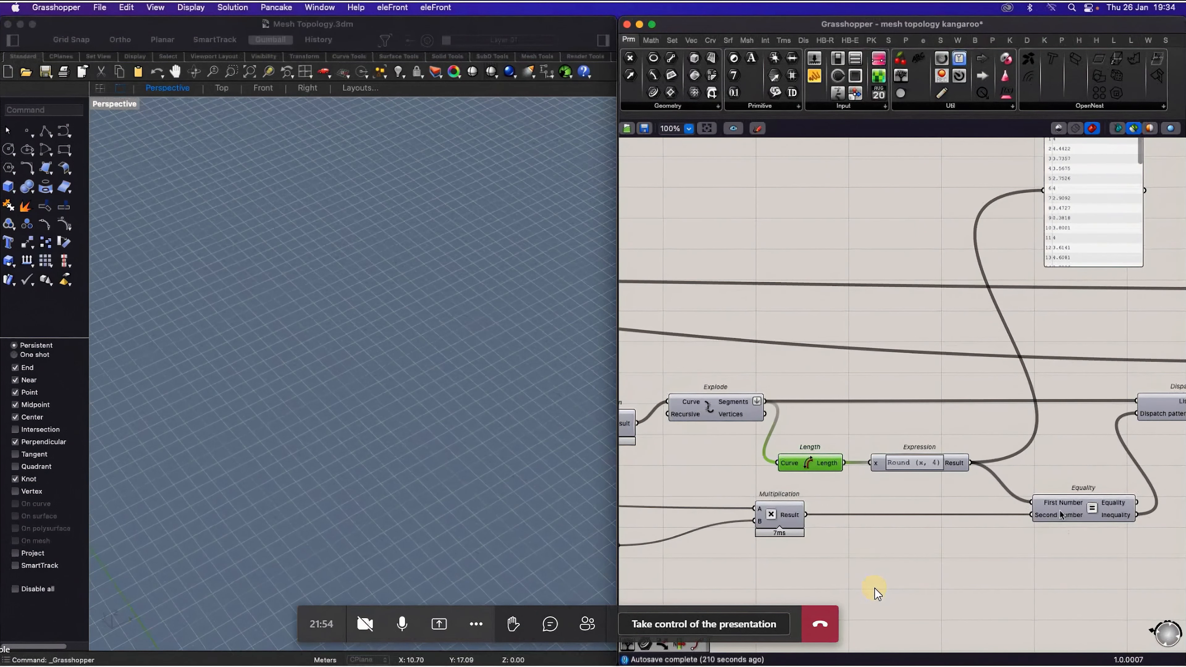
pyautogui.moveTo(1061, 513)
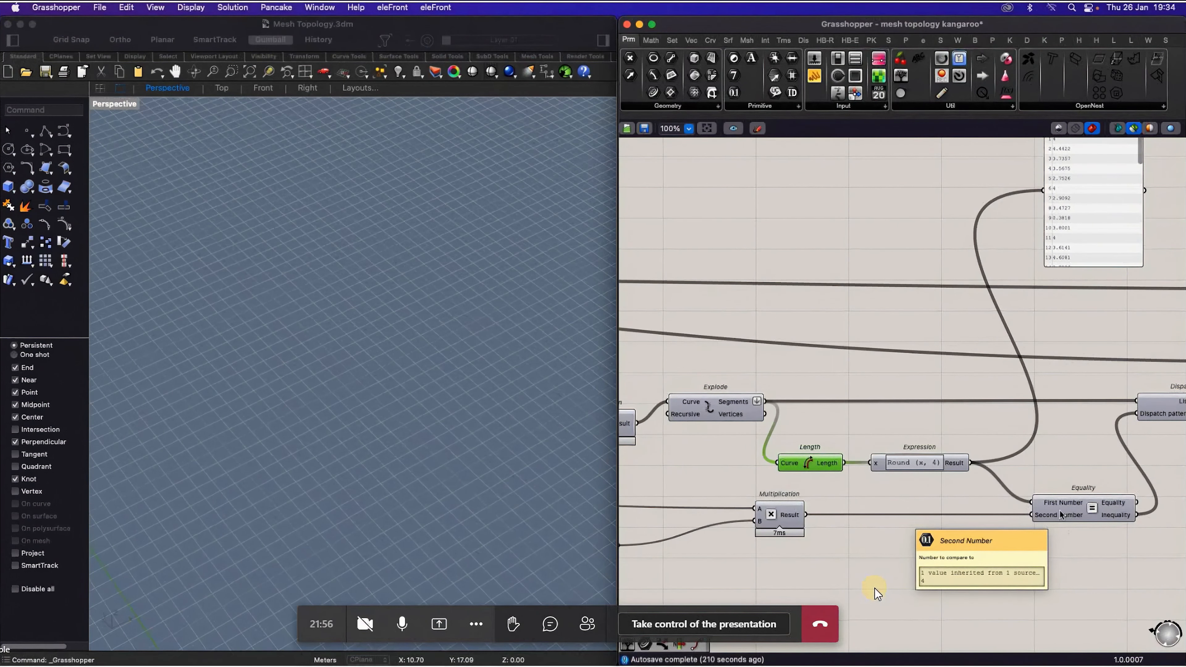
pyautogui.scroll(-3, 1061, 514)
pyautogui.scroll(4, 1024, 506)
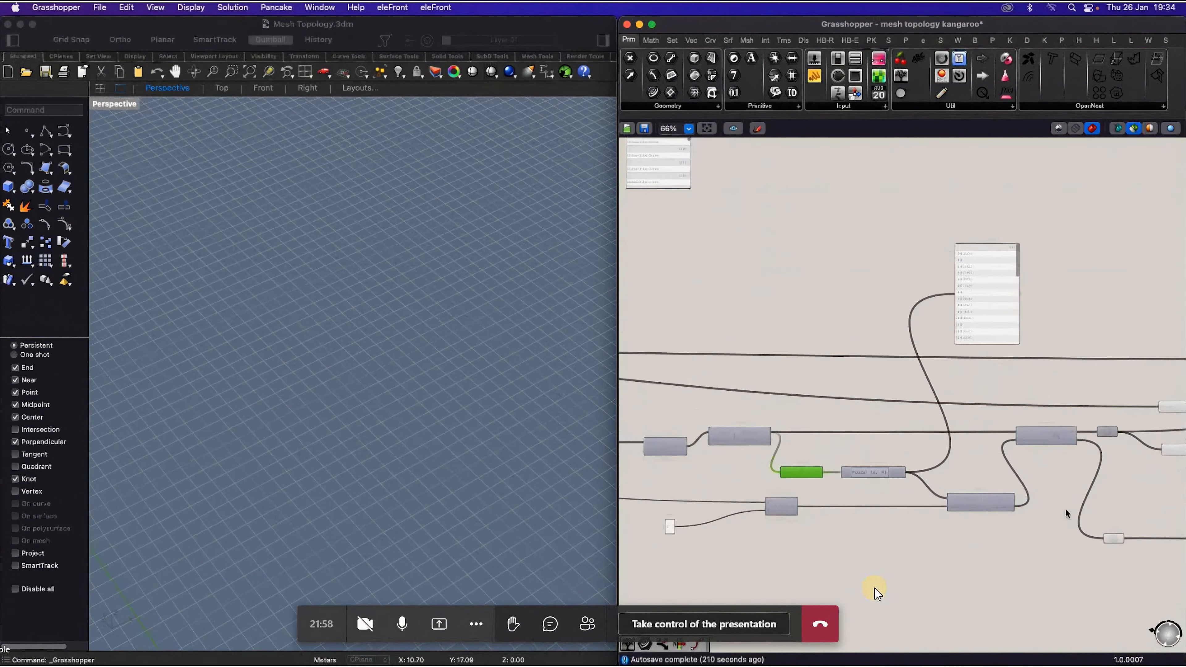
pyautogui.scroll(-3, 1030, 519)
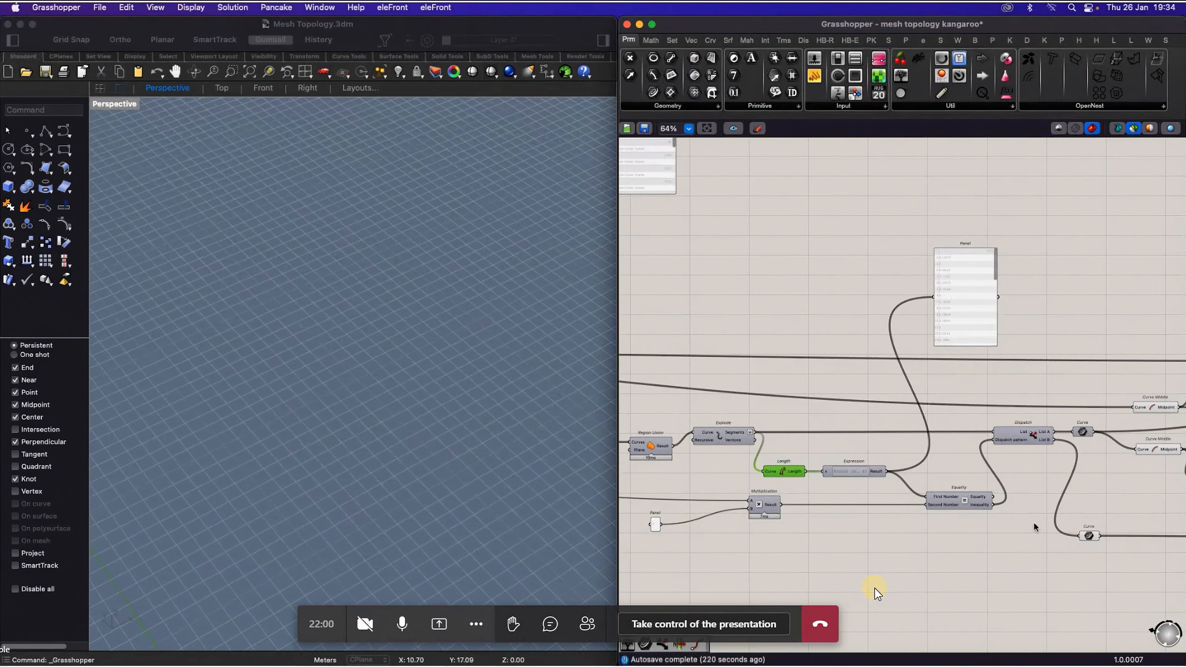
# Step: Try feeding the Equality output of the Equality component into a new Curve parameter, and delete that parameter
pyautogui.scroll(2, 1031, 521)
pyautogui.doubleClick(1021, 535)
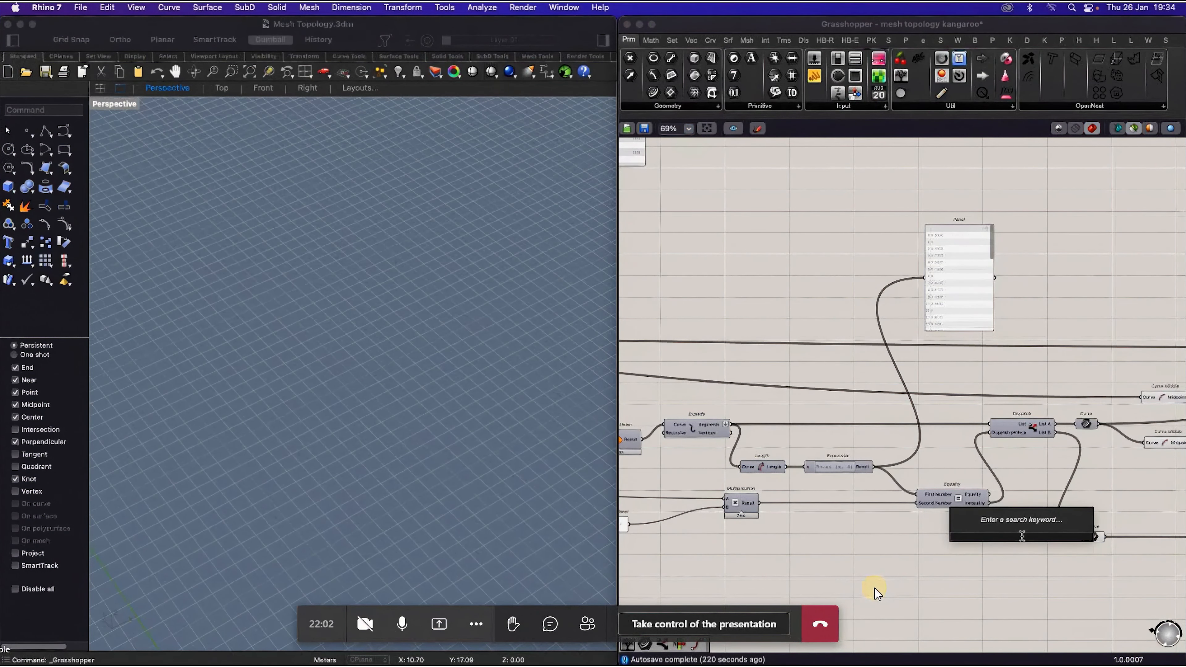
pyautogui.write('crv')
pyautogui.click(990, 528)
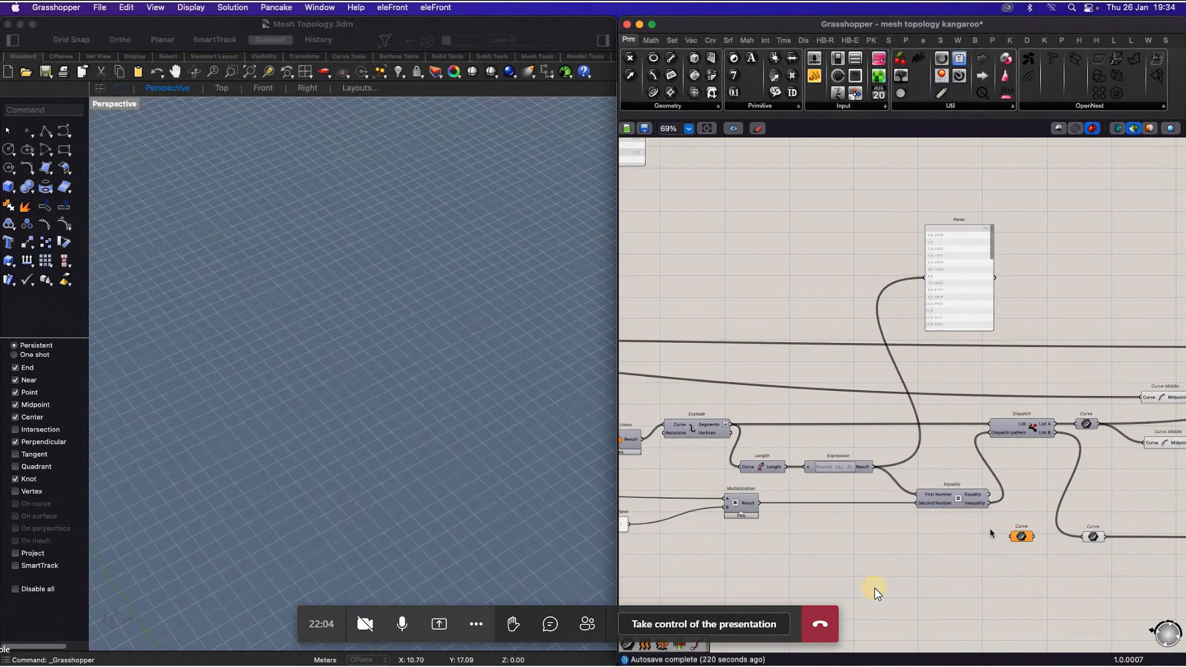
pyautogui.moveTo(1004, 529); pyautogui.dragTo(1042, 517)
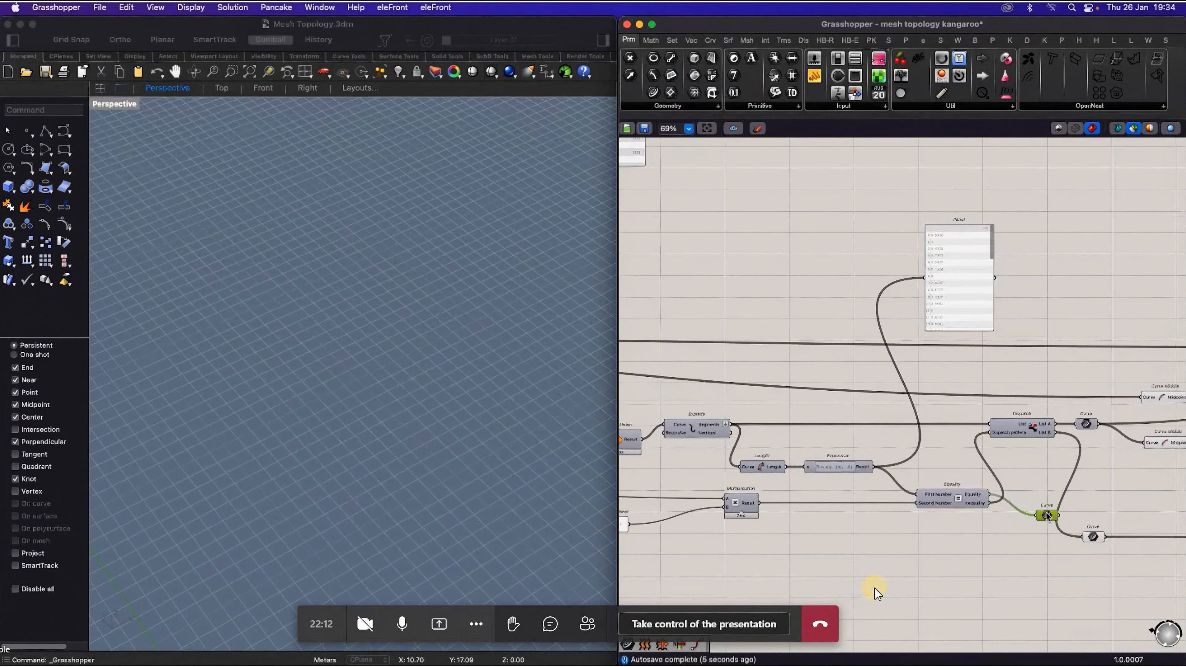
pyautogui.press('Delete')
# Step: Preview the curves from Dispatch List B, and inspect the Equality component and the values of the Dispatch pattern
pyautogui.click(1093, 537)
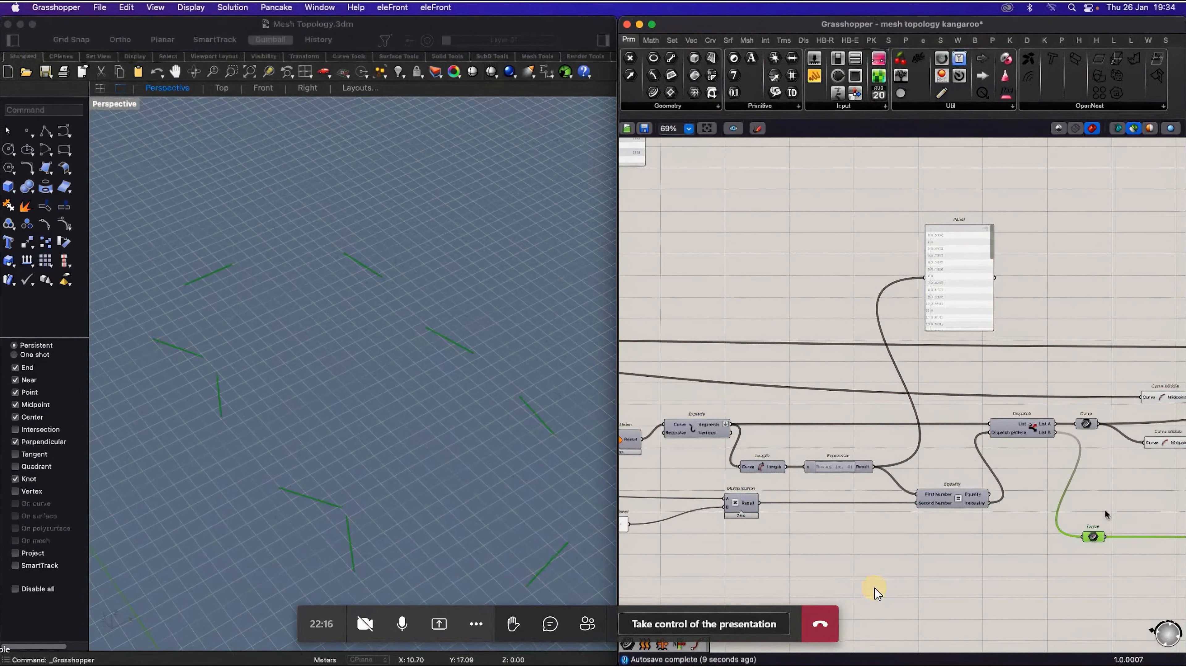
pyautogui.scroll(5, 1140, 487)
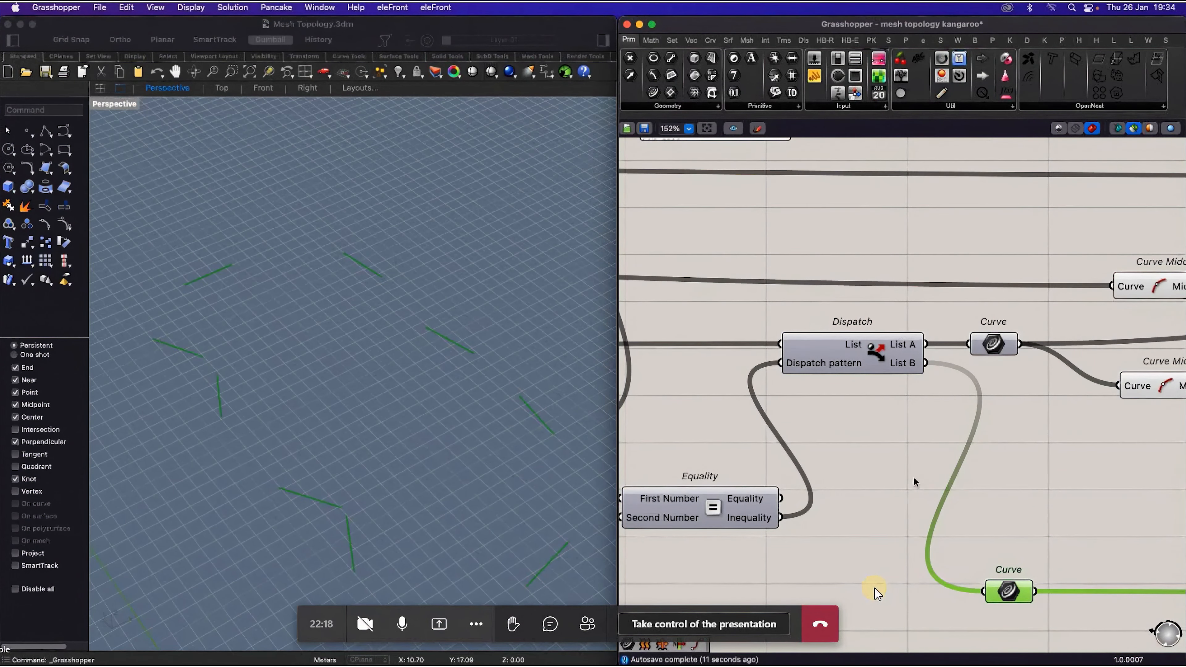
pyautogui.scroll(-3, 807, 495)
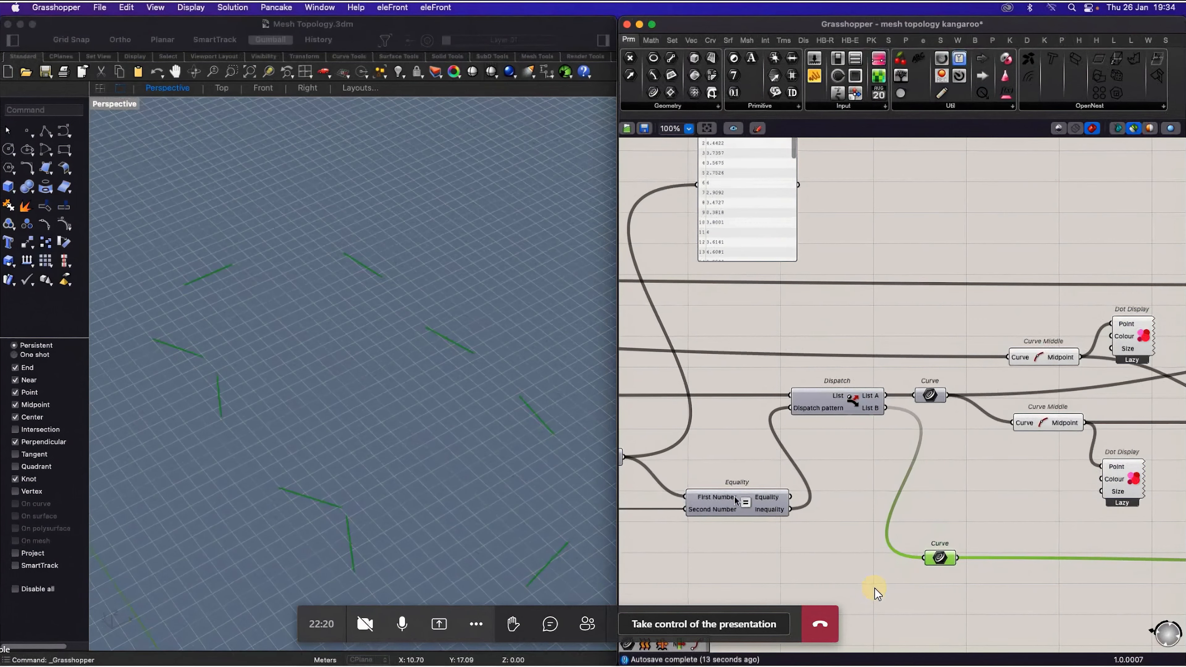
pyautogui.scroll(-3, 691, 500)
pyautogui.scroll(6, 701, 492)
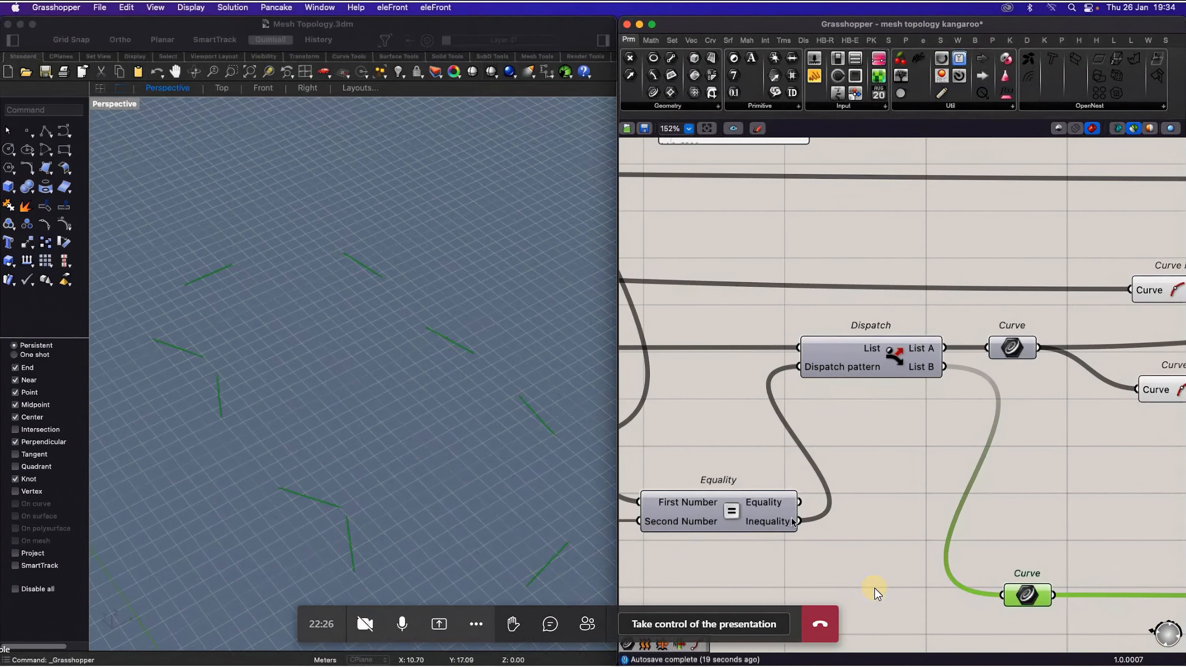
pyautogui.moveTo(839, 362)
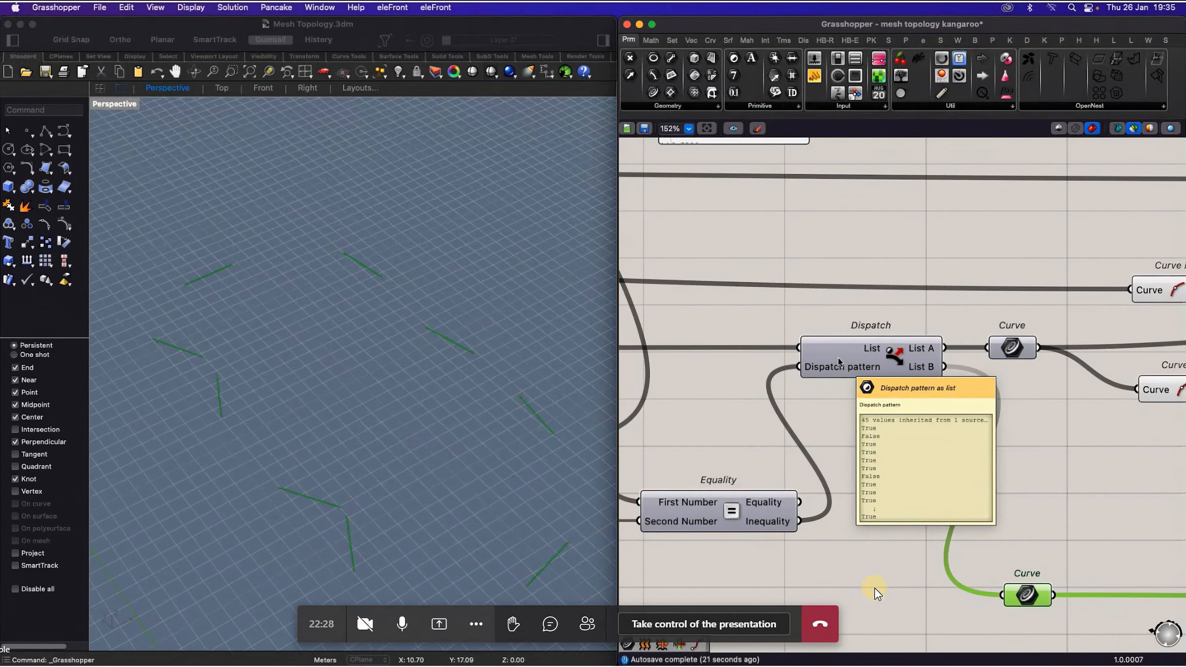
# Step: Try driving the Dispatch pattern with the Equality output, preview the List A curves, and reconnect the Inequality output instead
pyautogui.moveTo(801, 503); pyautogui.dragTo(800, 368)
pyautogui.click(1013, 356)
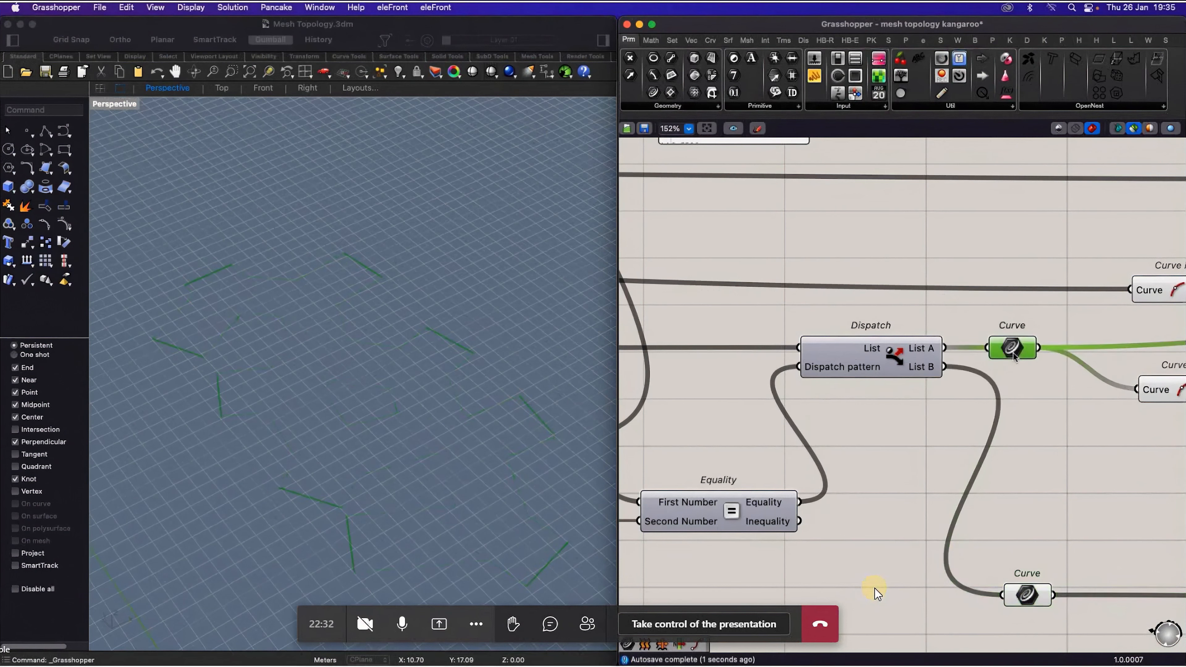
pyautogui.middleClick(1012, 353)
pyautogui.click(1033, 335)
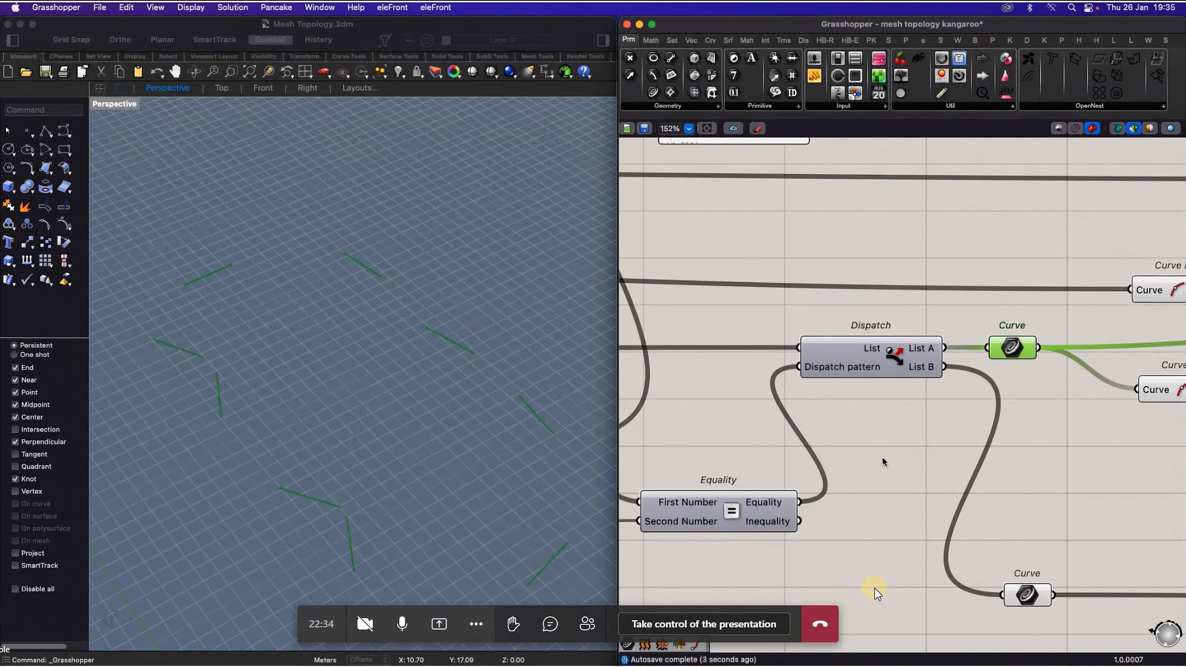
pyautogui.click(881, 459)
pyautogui.moveTo(800, 521); pyautogui.dragTo(808, 379)
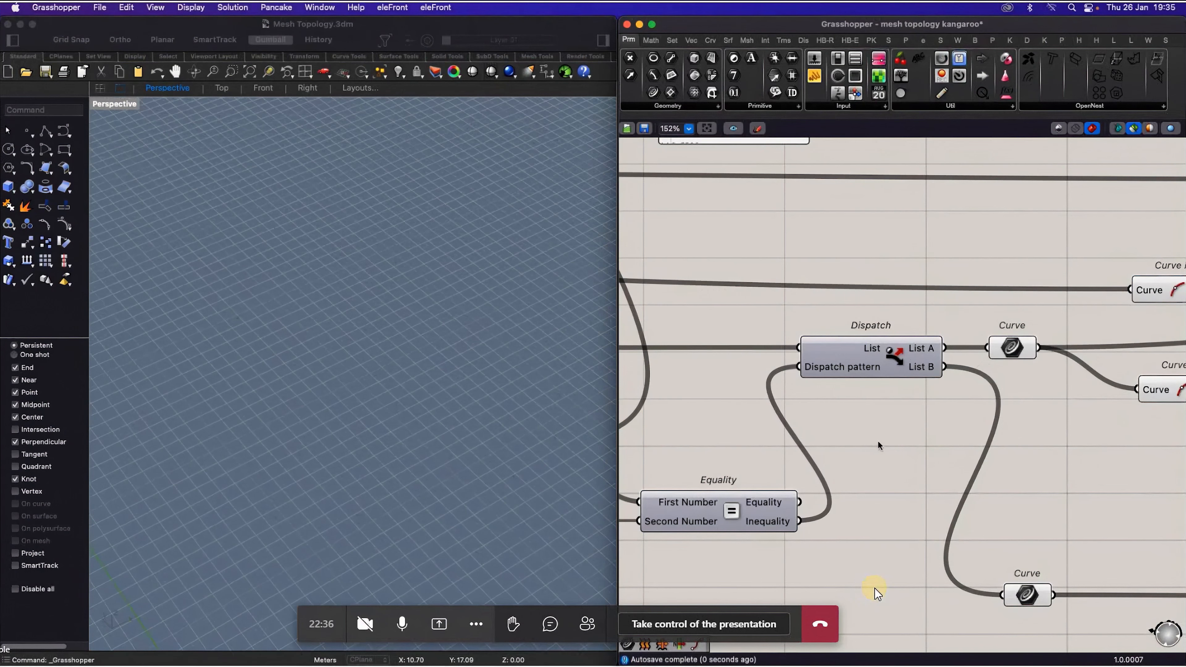
# Step: Preview the Dispatch component's curves, followed by the separate Curve parameters on List A and List B
pyautogui.click(892, 360)
pyautogui.scroll(-4, 782, 391)
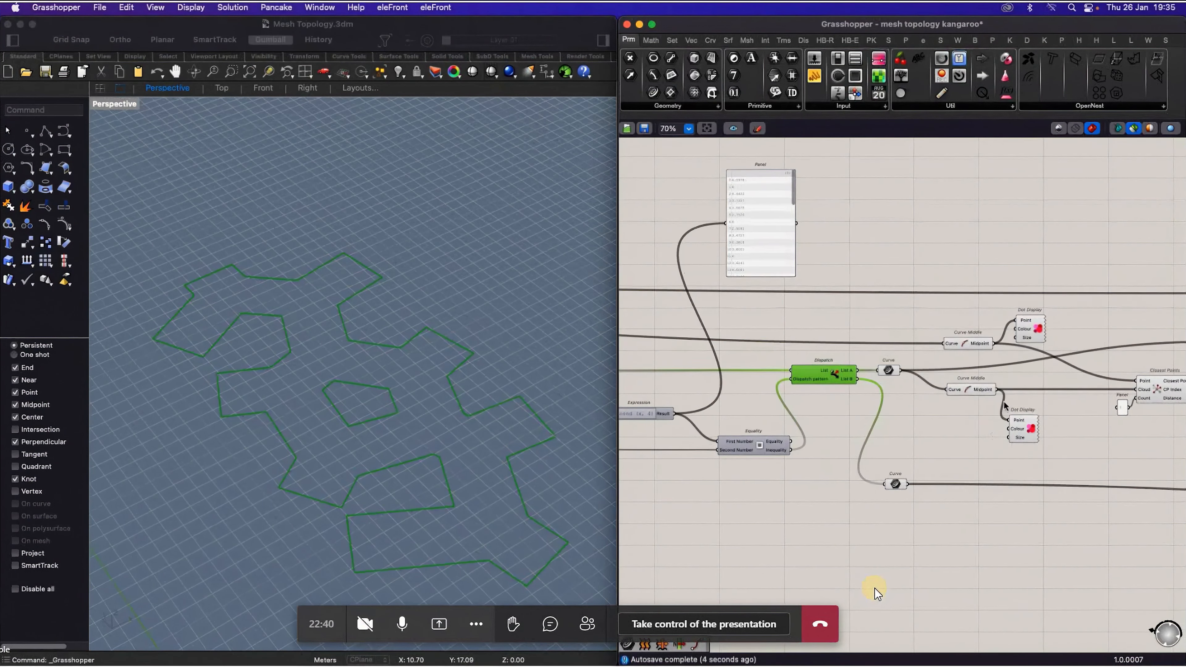
pyautogui.scroll(4, 1008, 397)
pyautogui.click(763, 343)
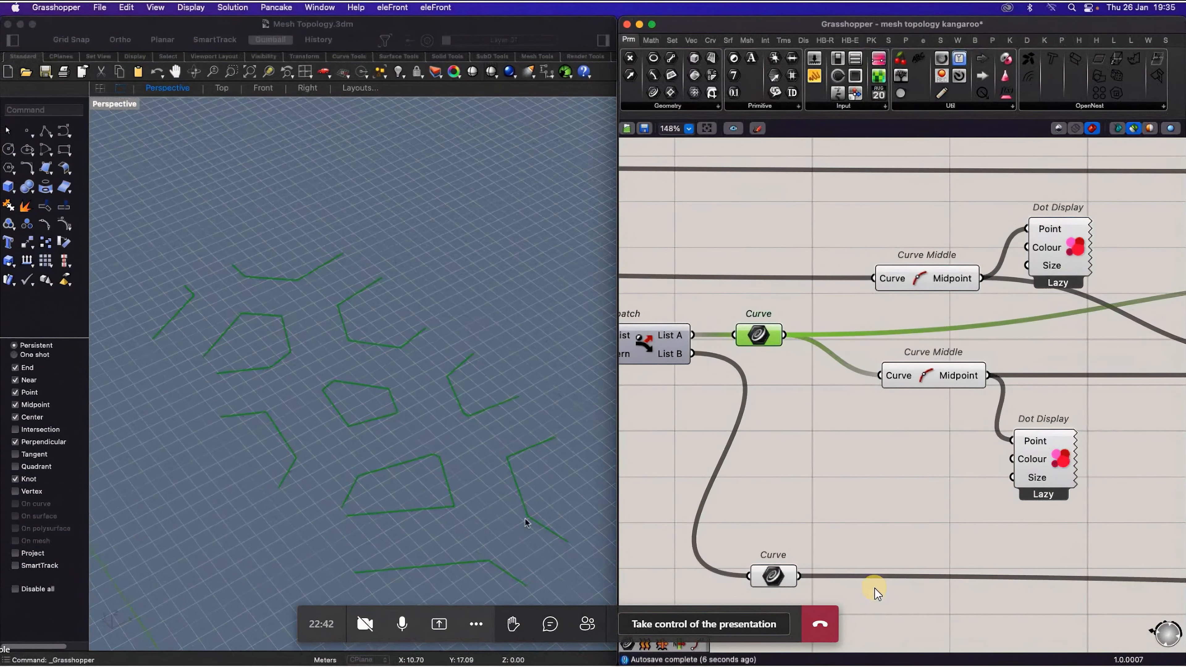
pyautogui.click(779, 579)
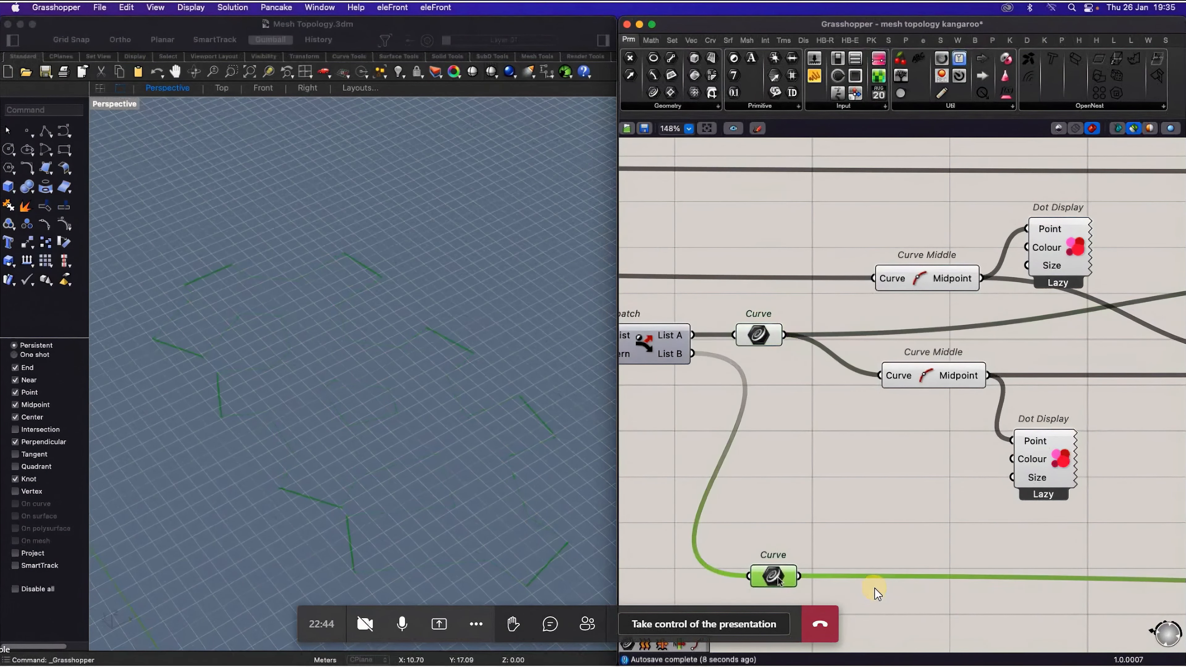
pyautogui.click(809, 480)
# Step: Preview the Dot Displays of both Curve Middle components, and view them together with the dispatched curves
pyautogui.scroll(-4, 722, 481)
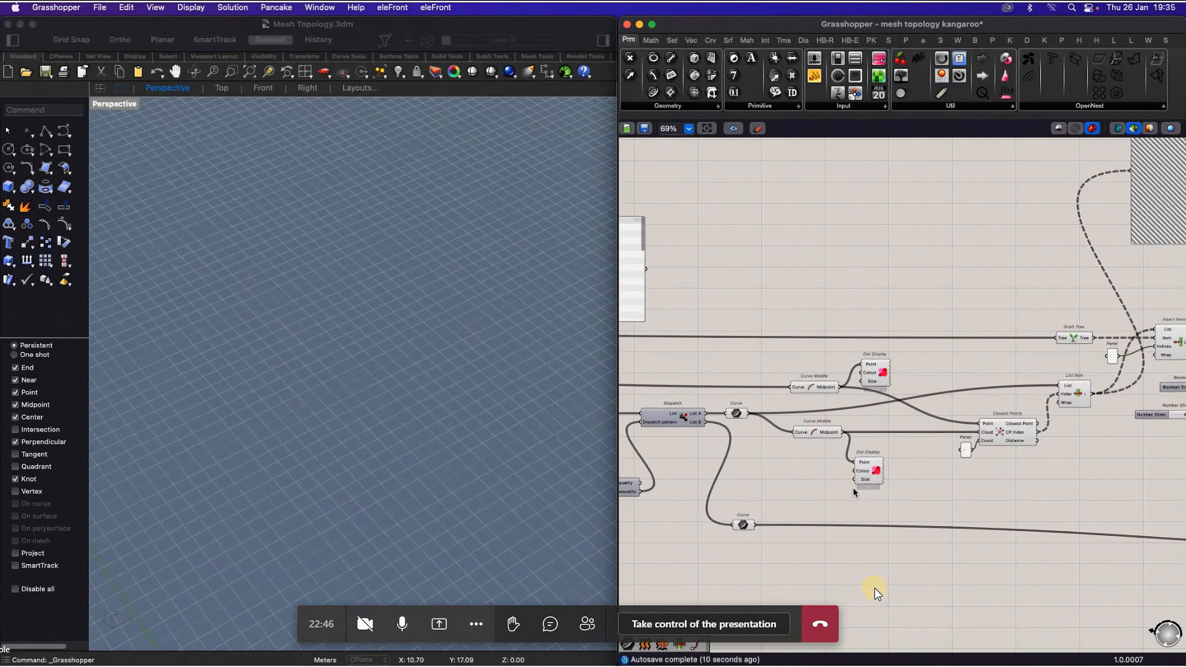
pyautogui.scroll(4, 871, 459)
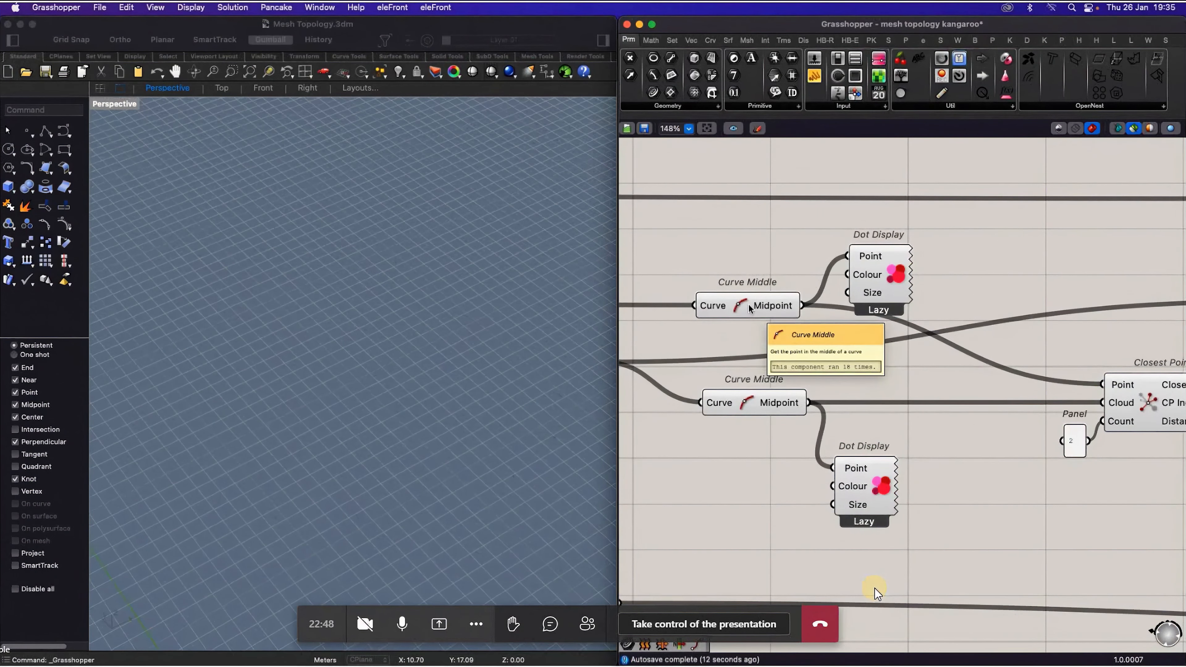
pyautogui.click(880, 276)
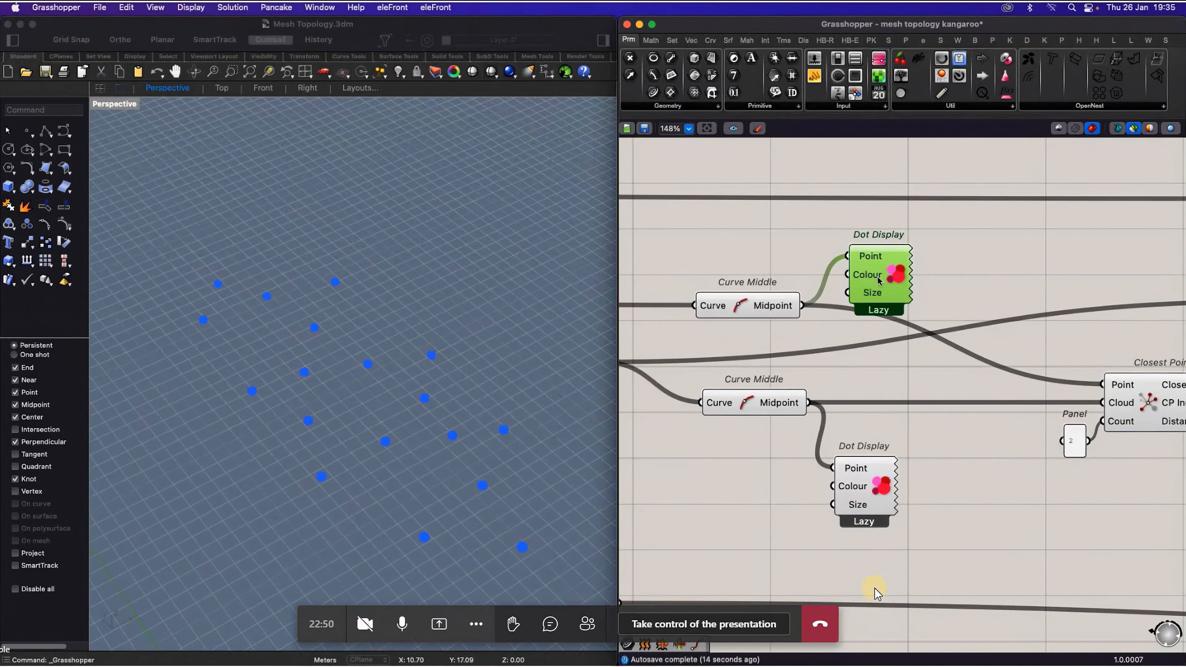
pyautogui.scroll(-4, 878, 280)
pyautogui.moveTo(884, 490); pyautogui.dragTo(740, 273)
pyautogui.scroll(3, 424, 490)
pyautogui.scroll(-2, 425, 491)
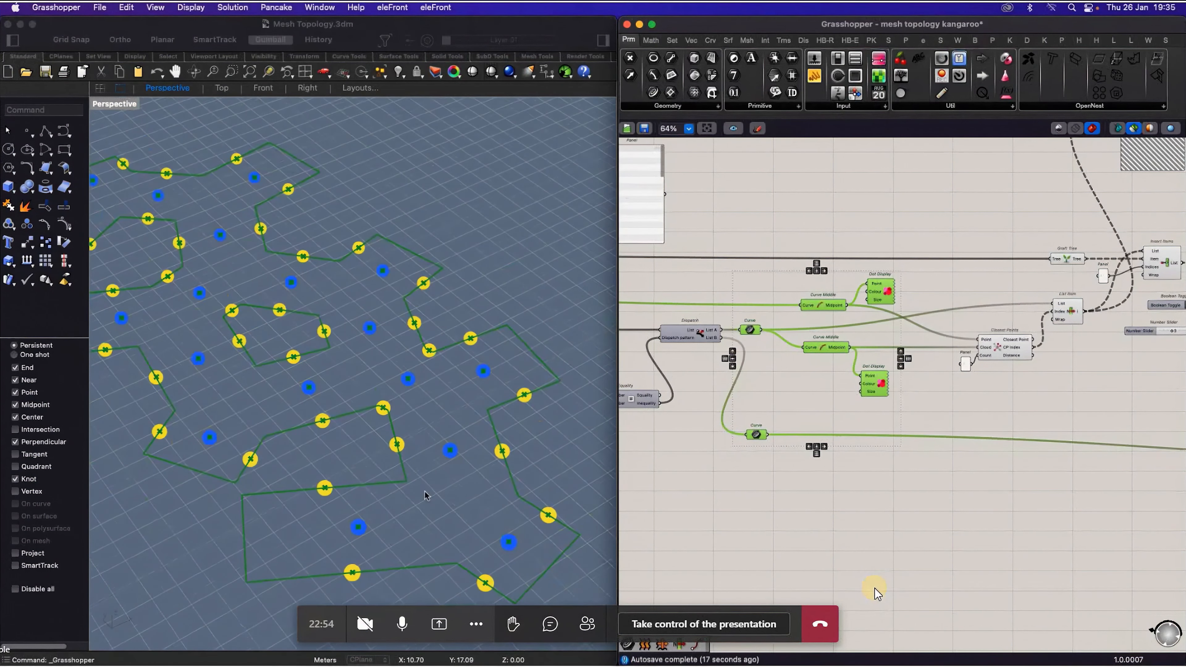
pyautogui.scroll(-2, 424, 494)
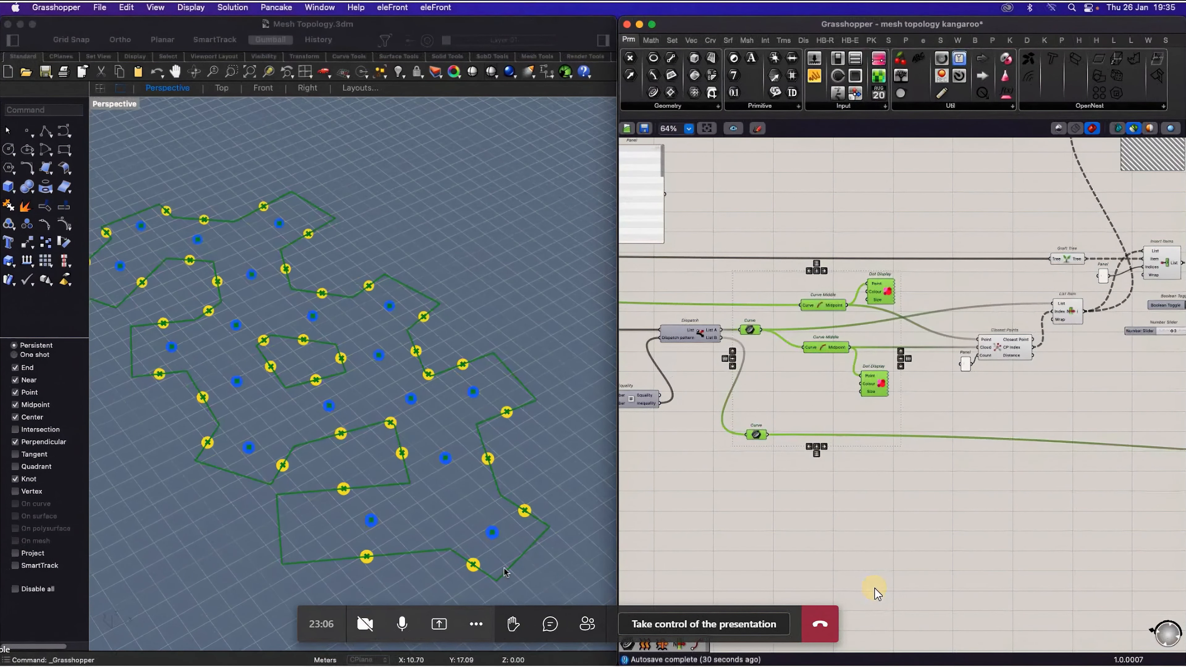
# Step: Preview the Closest Points output and inspect how the two sets of midpoints and the Count panel feed it
pyautogui.scroll(5, 1041, 348)
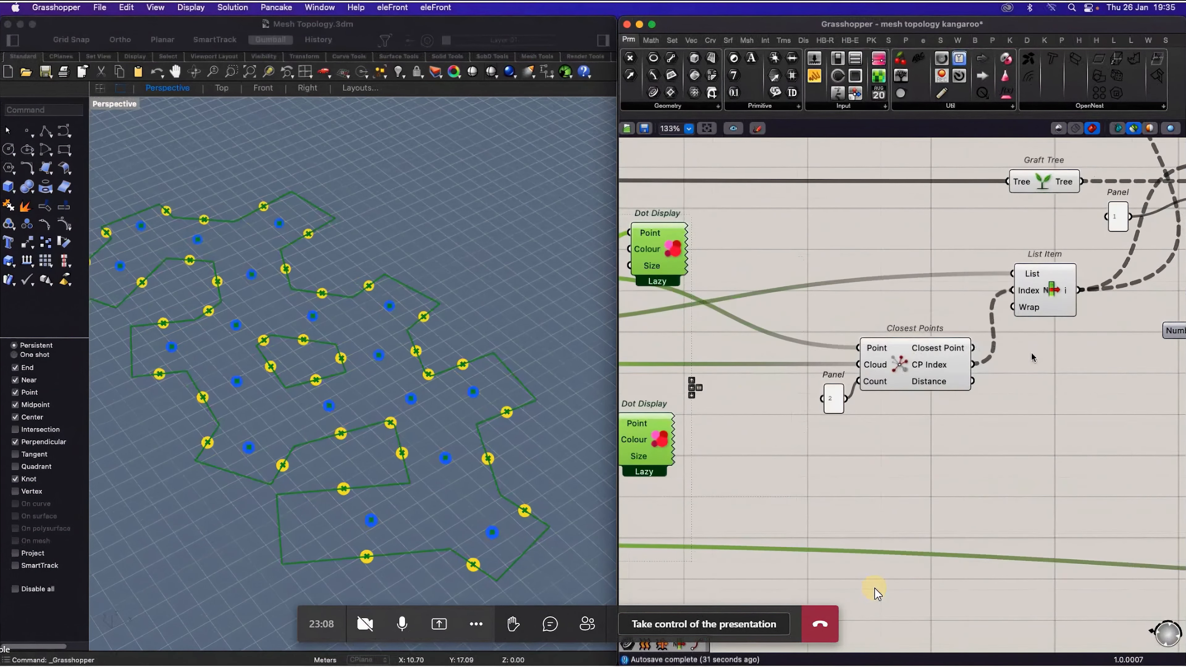
pyautogui.scroll(-1, 907, 364)
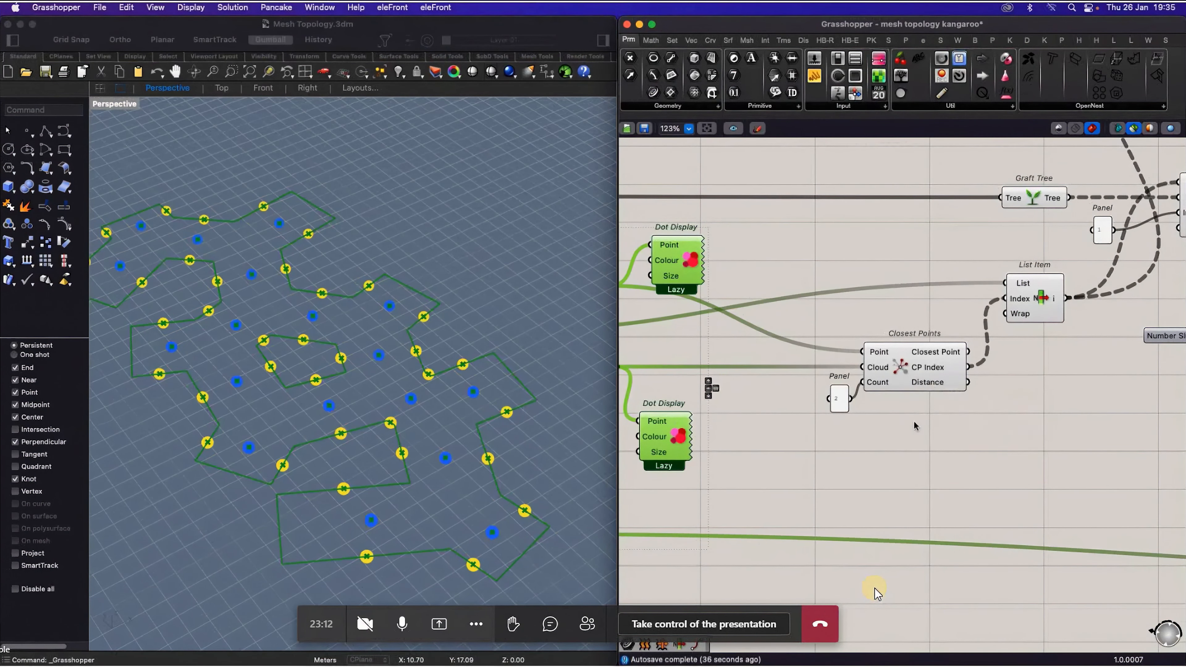
pyautogui.click(916, 432)
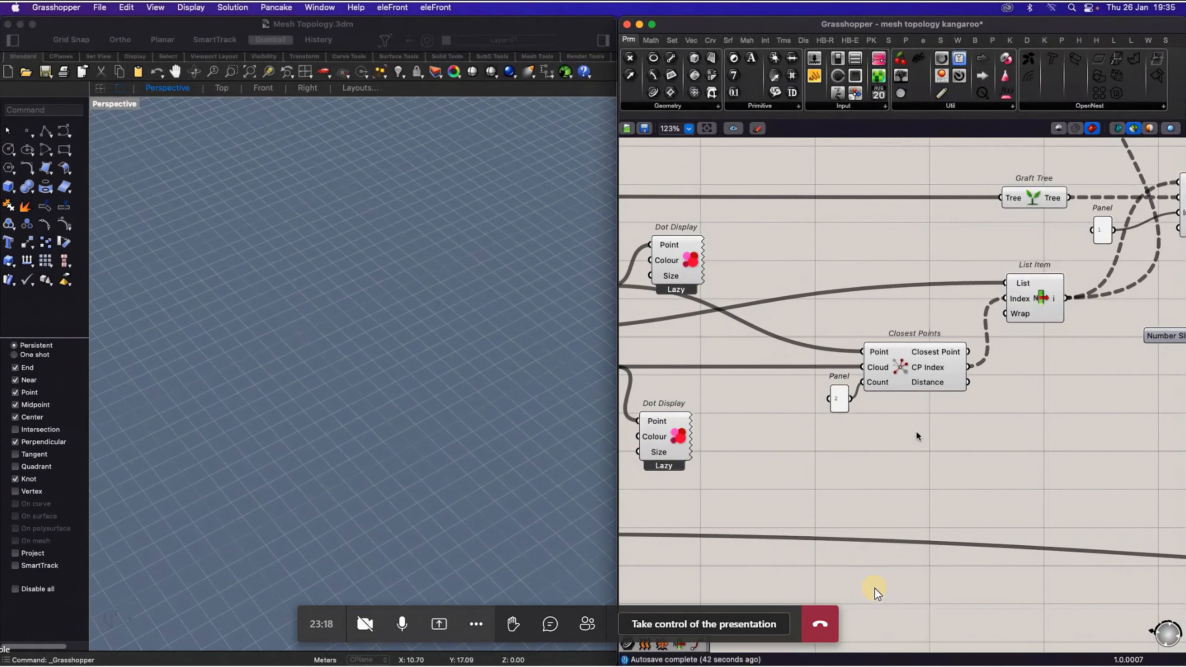
pyautogui.click(920, 375)
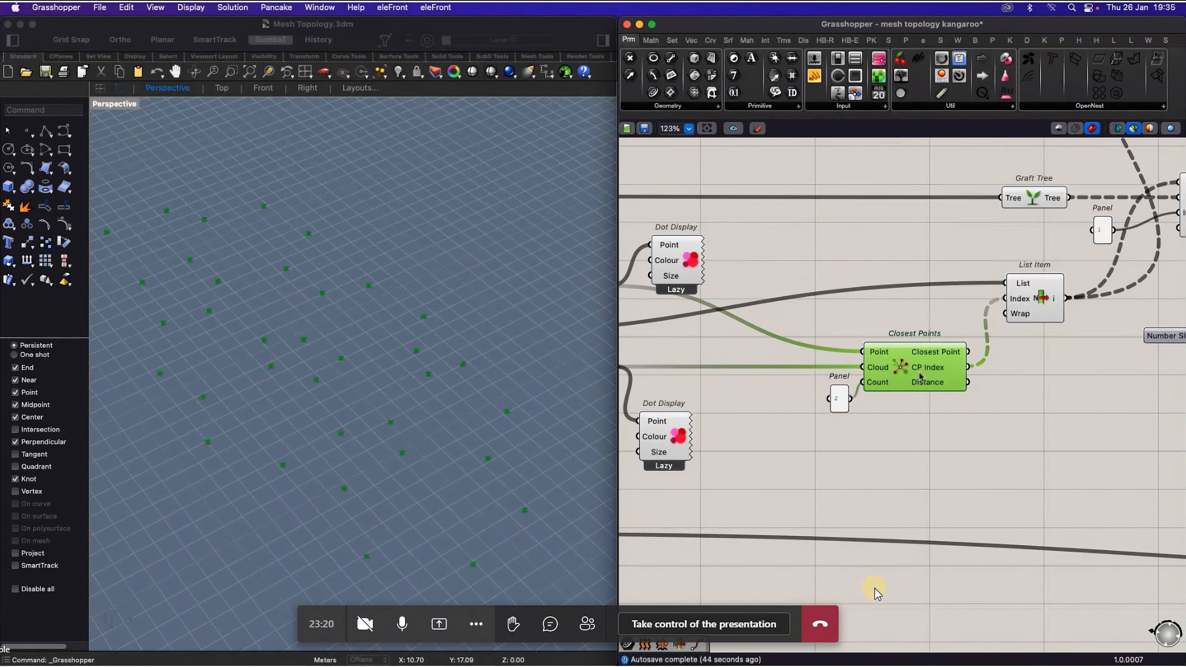
pyautogui.scroll(2, 836, 406)
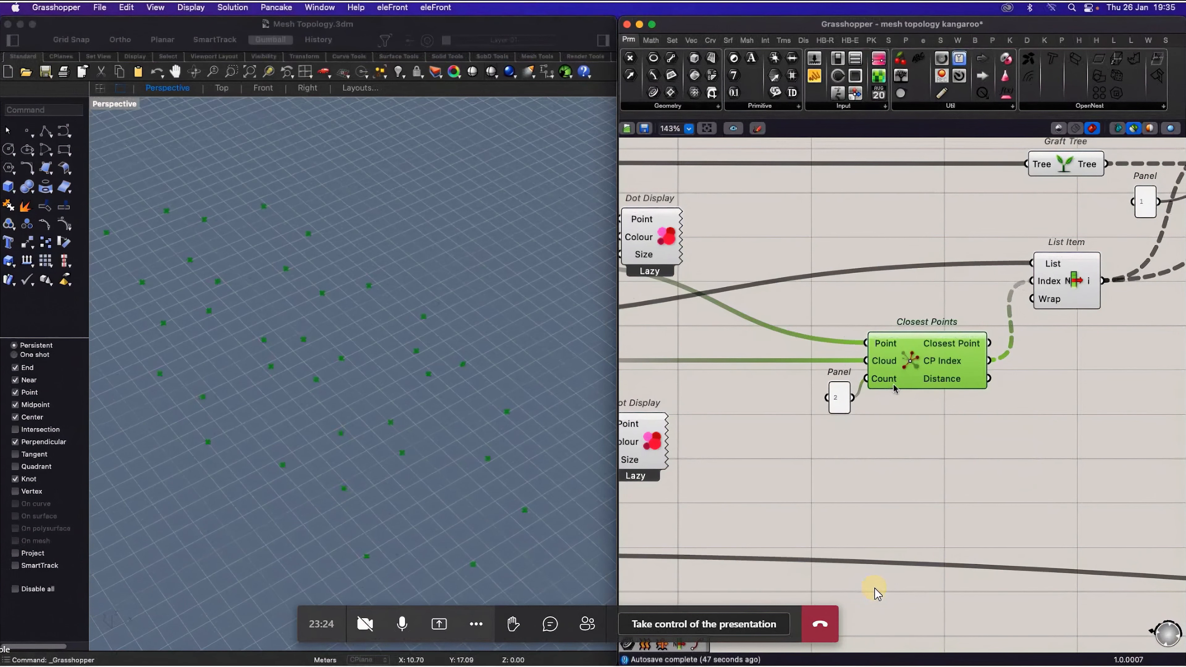
pyautogui.moveTo(893, 388)
pyautogui.click(836, 461)
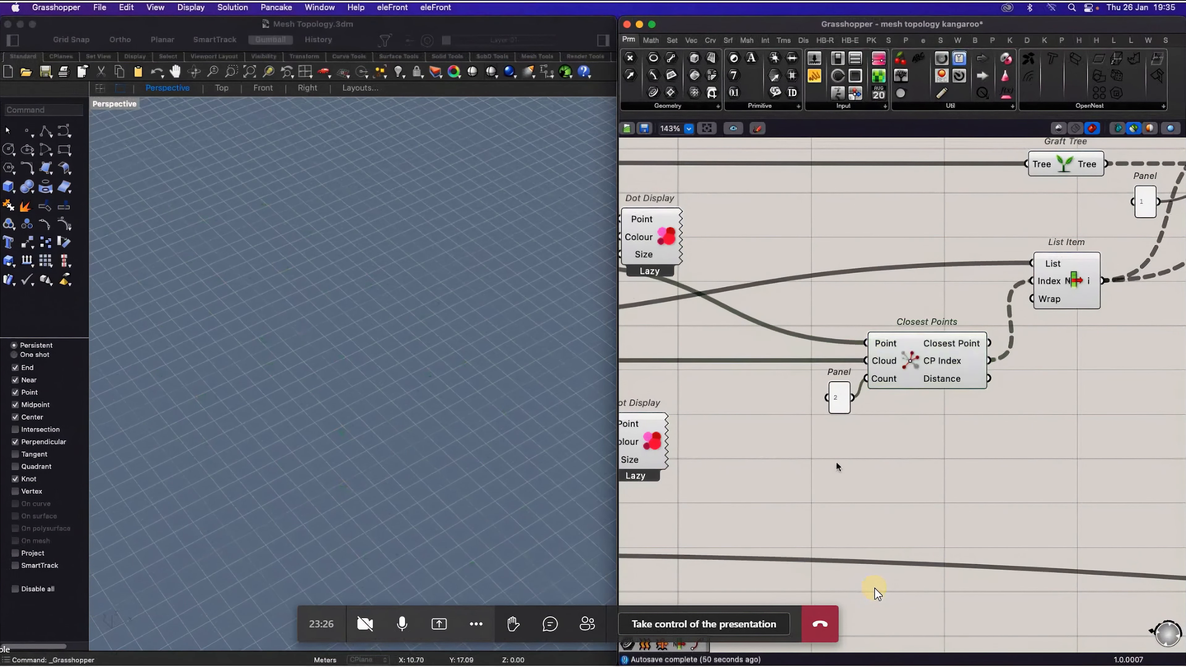
# Step: Check the two Dot Displays individually, and preview the upper one together with the Closest Points result
pyautogui.scroll(-1, 835, 460)
pyautogui.click(677, 254)
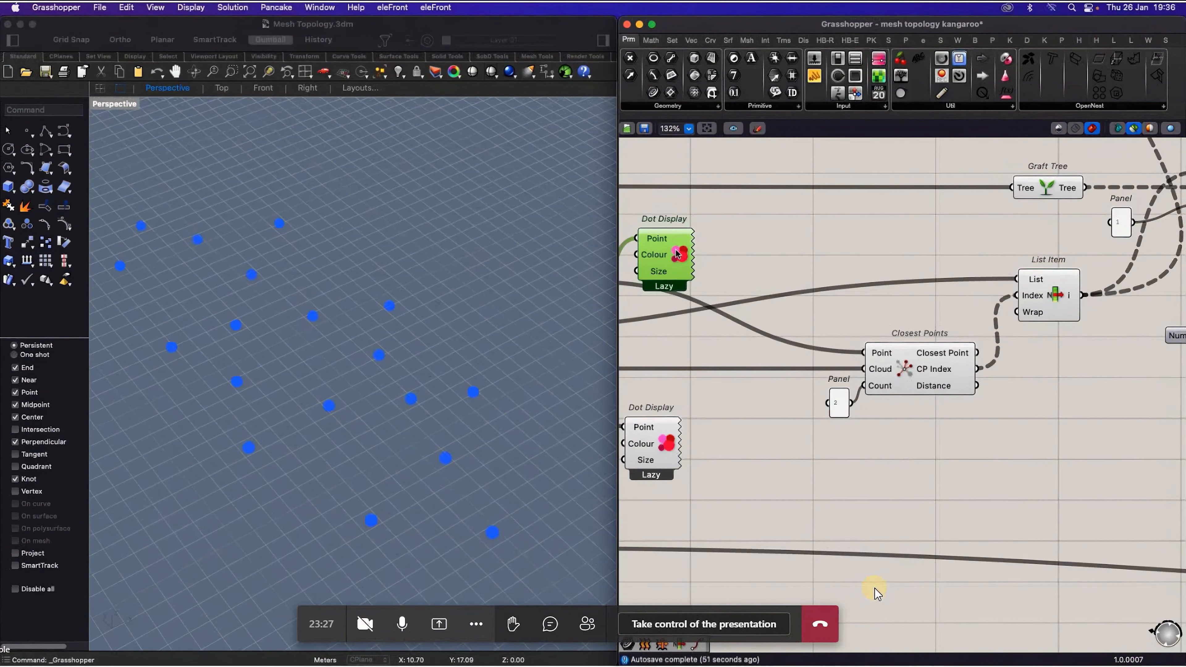
pyautogui.click(654, 433)
pyautogui.click(666, 266)
pyautogui.keyDown('shift'); pyautogui.click(921, 384); pyautogui.keyUp('shift')
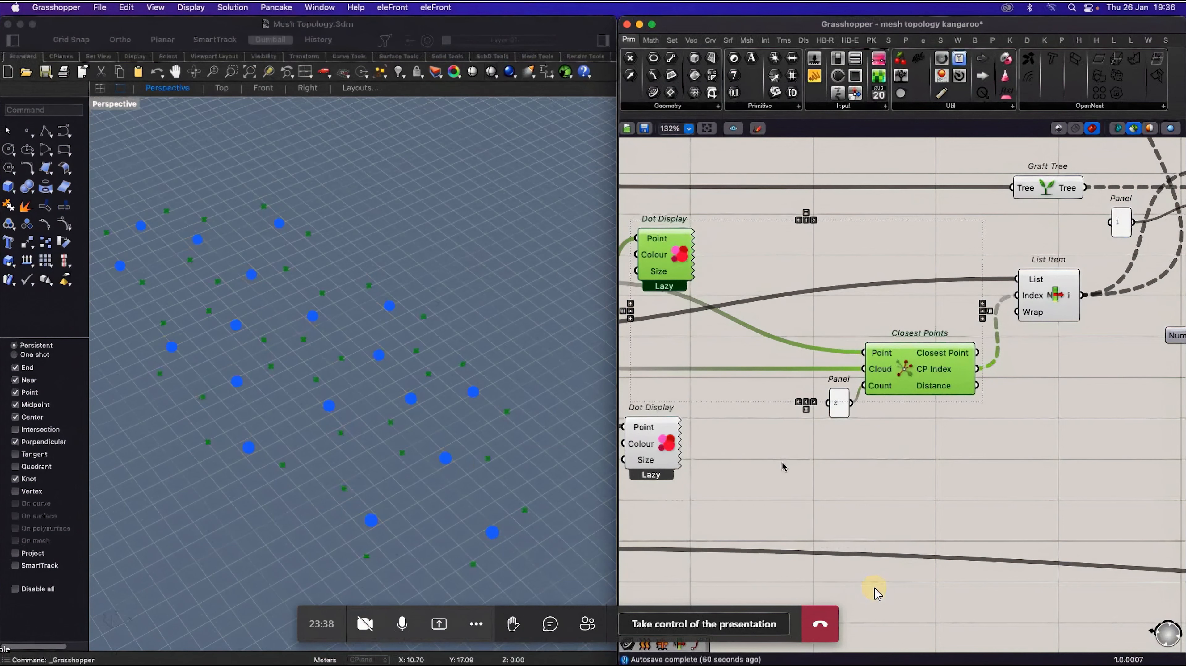
pyautogui.scroll(-4, 747, 495)
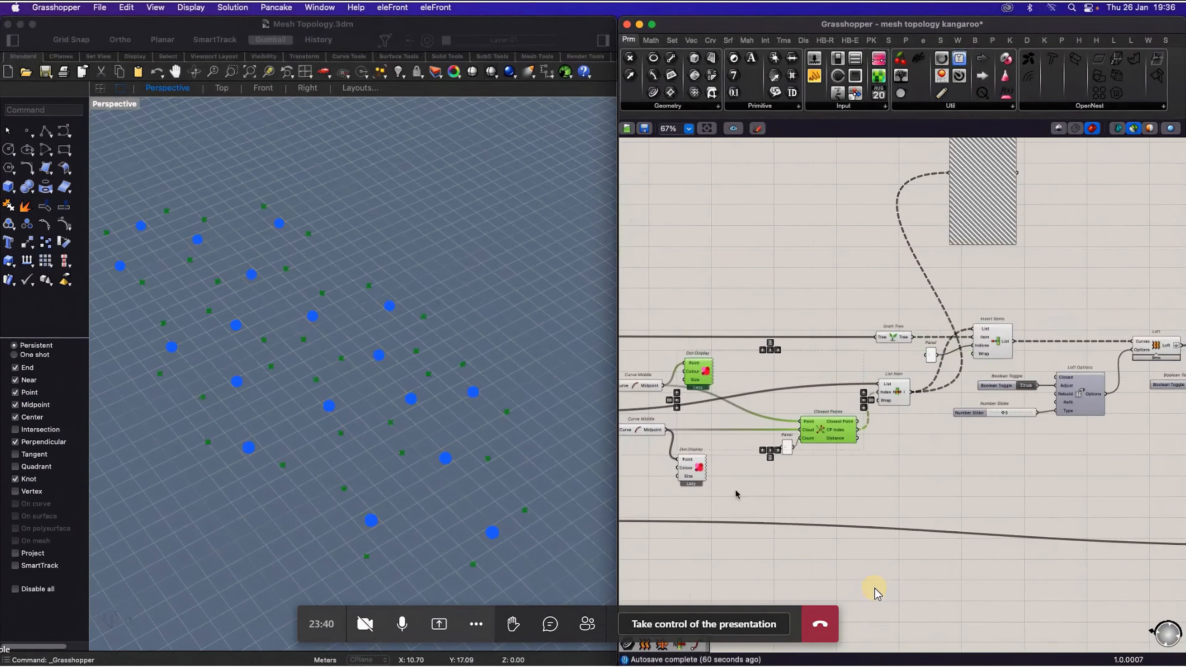
# Step: Preview the Curve parameter that collects the Dispatch component's List A segments
pyautogui.scroll(-2, 893, 426)
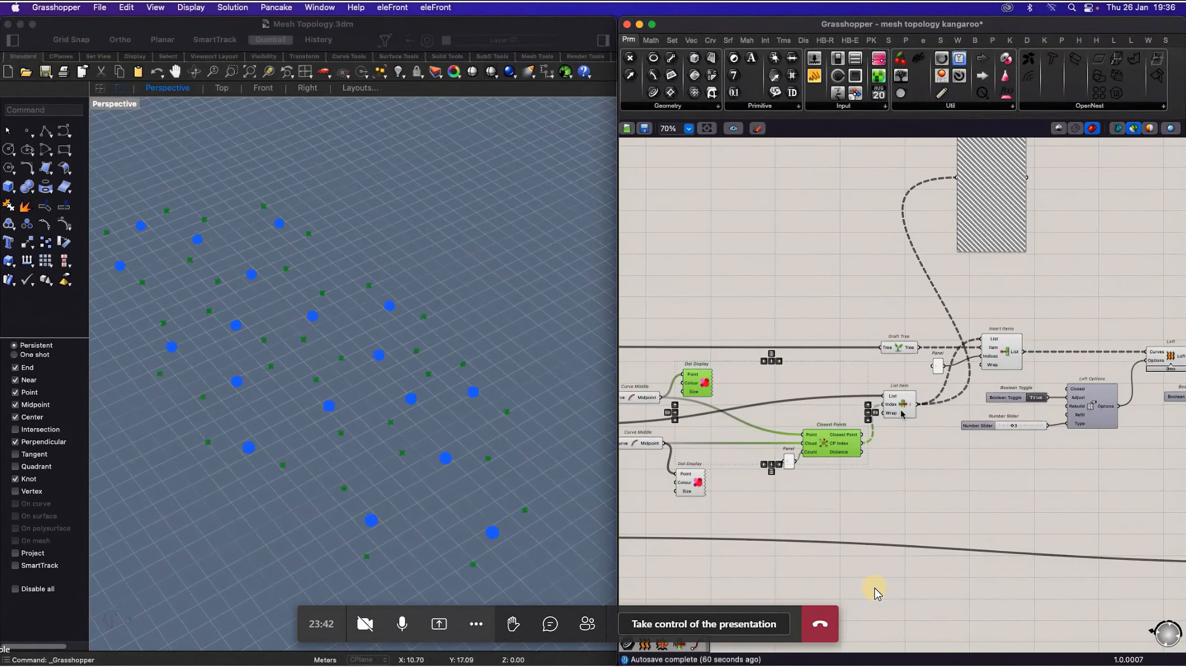
pyautogui.scroll(-4, 906, 429)
pyautogui.scroll(6, 784, 429)
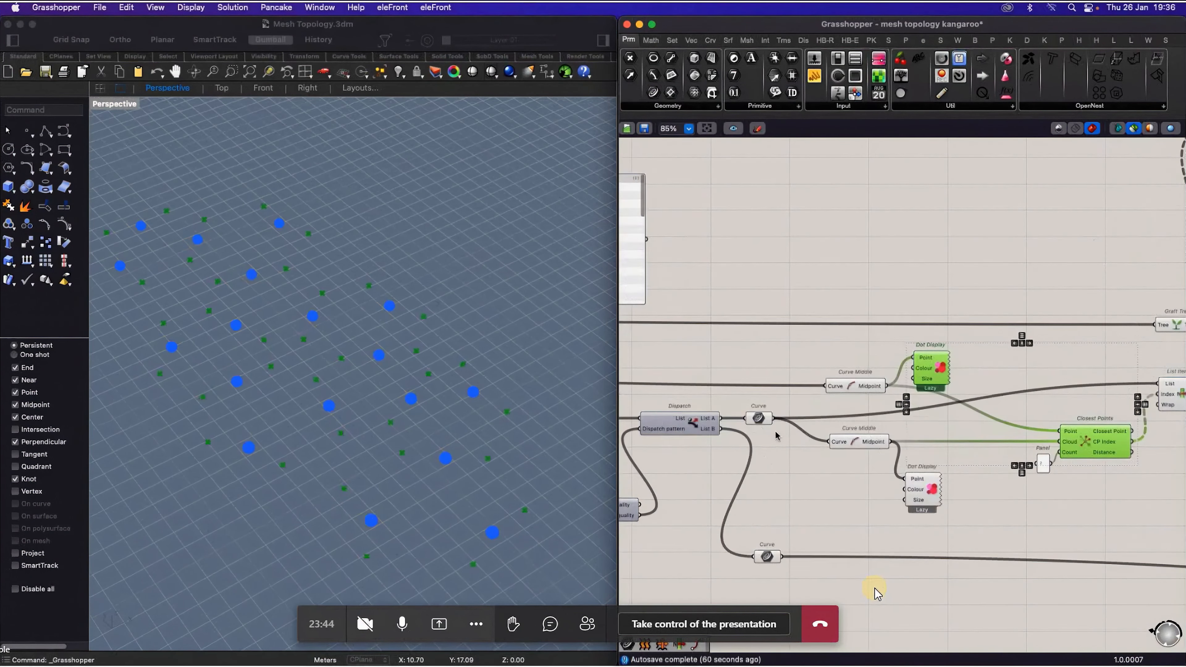
pyautogui.click(757, 418)
pyautogui.scroll(-3, 860, 415)
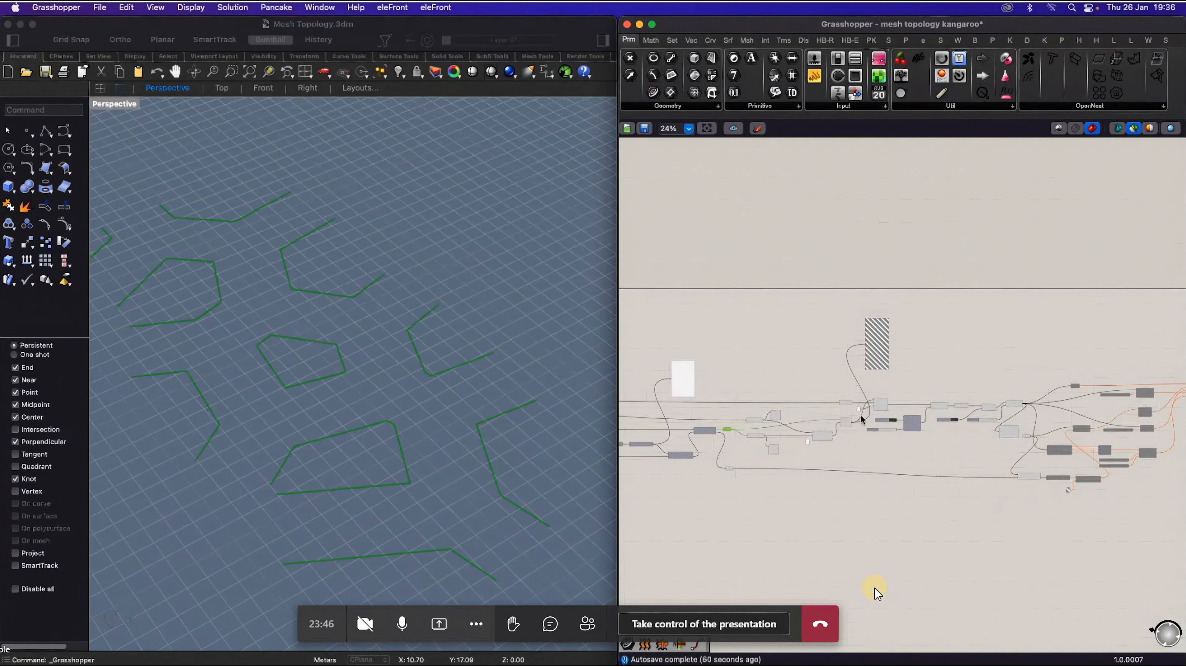
# Step: Preview the List Item that retrieves offset curves using the Closest Points CP Index
pyautogui.scroll(4, 845, 423)
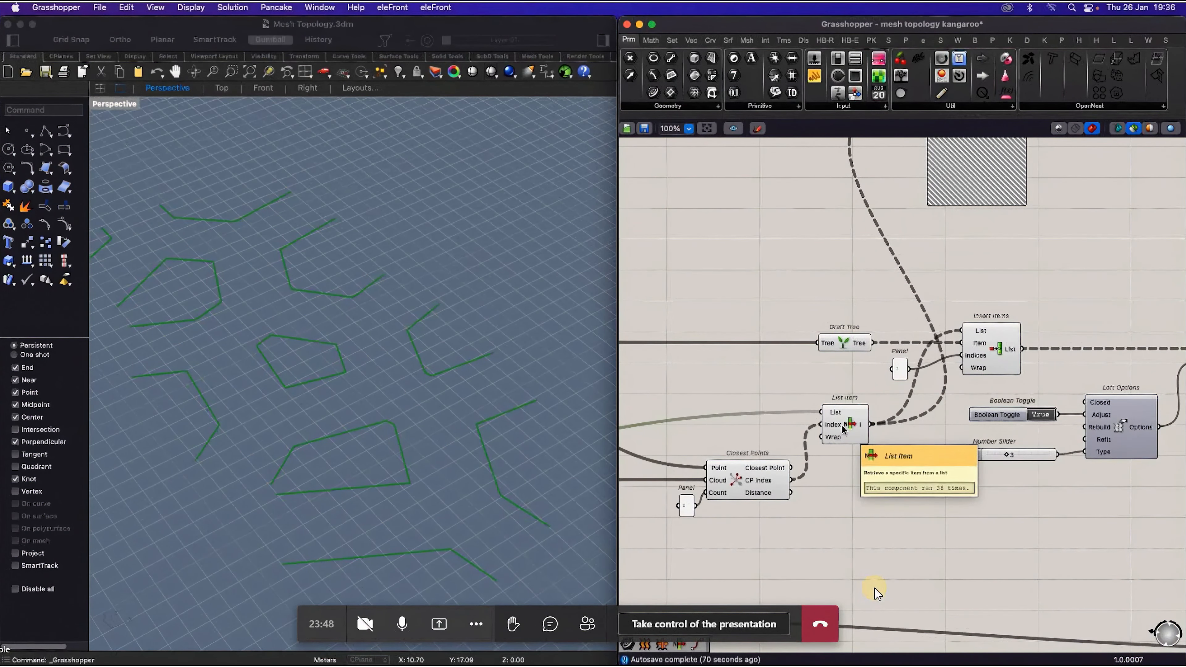
pyautogui.click(832, 437)
pyautogui.scroll(-4, 822, 444)
pyautogui.scroll(2, 886, 400)
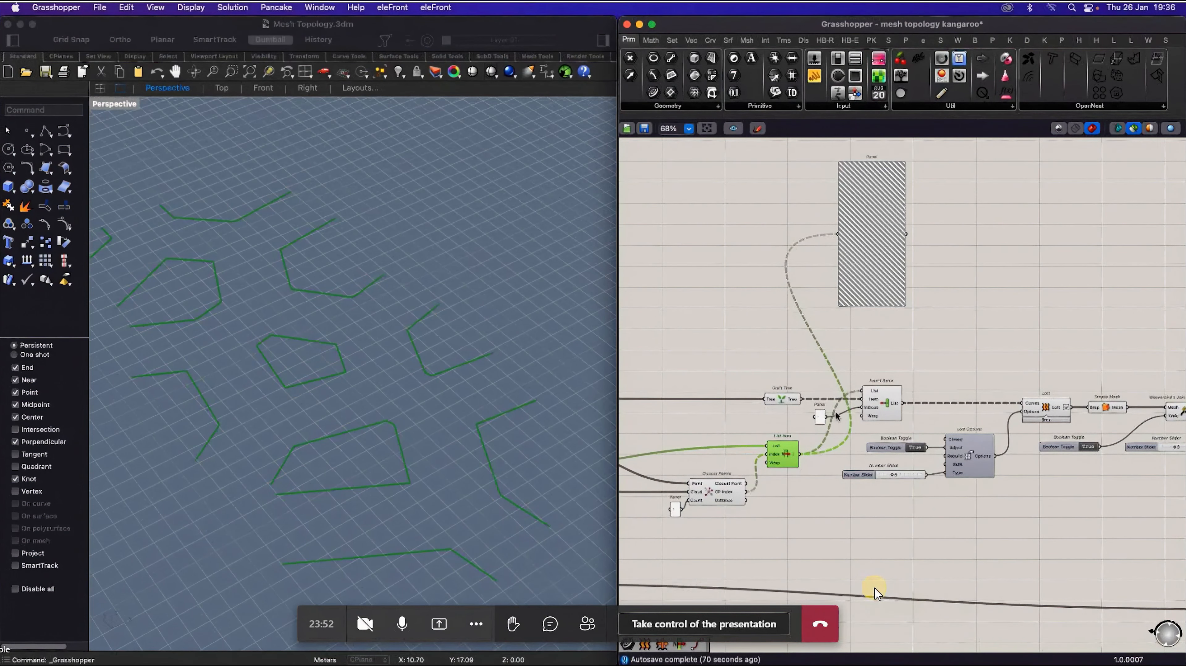
pyautogui.scroll(1, 883, 264)
pyautogui.middleClick(882, 263)
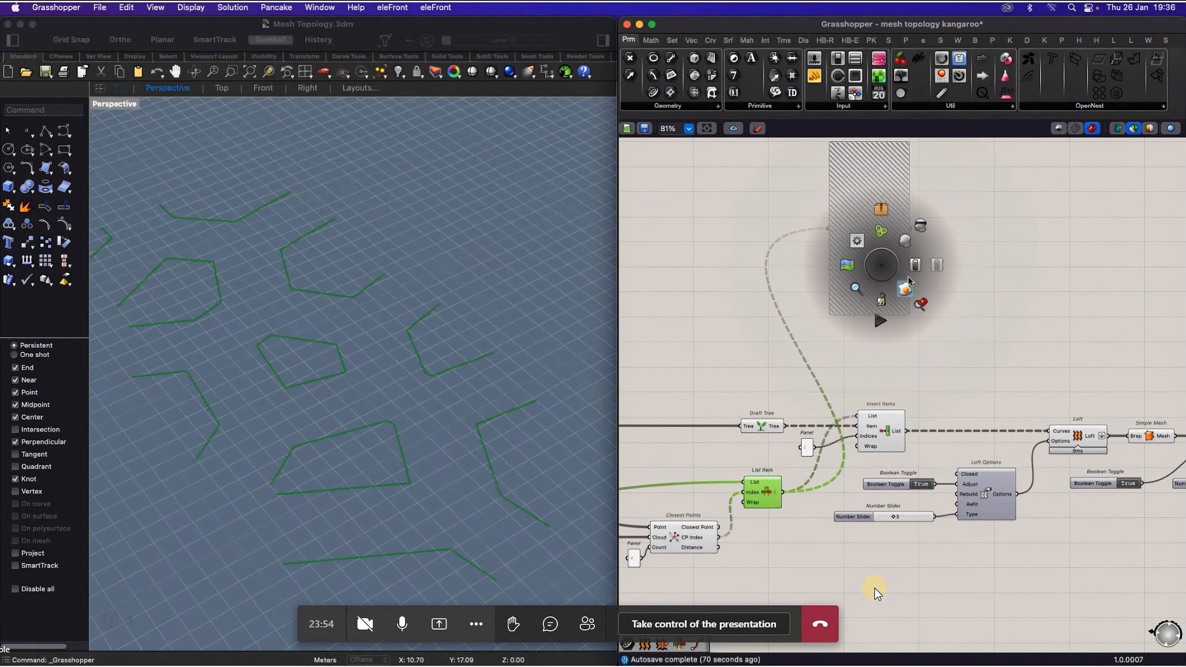
pyautogui.click(915, 266)
pyautogui.middleClick(865, 266)
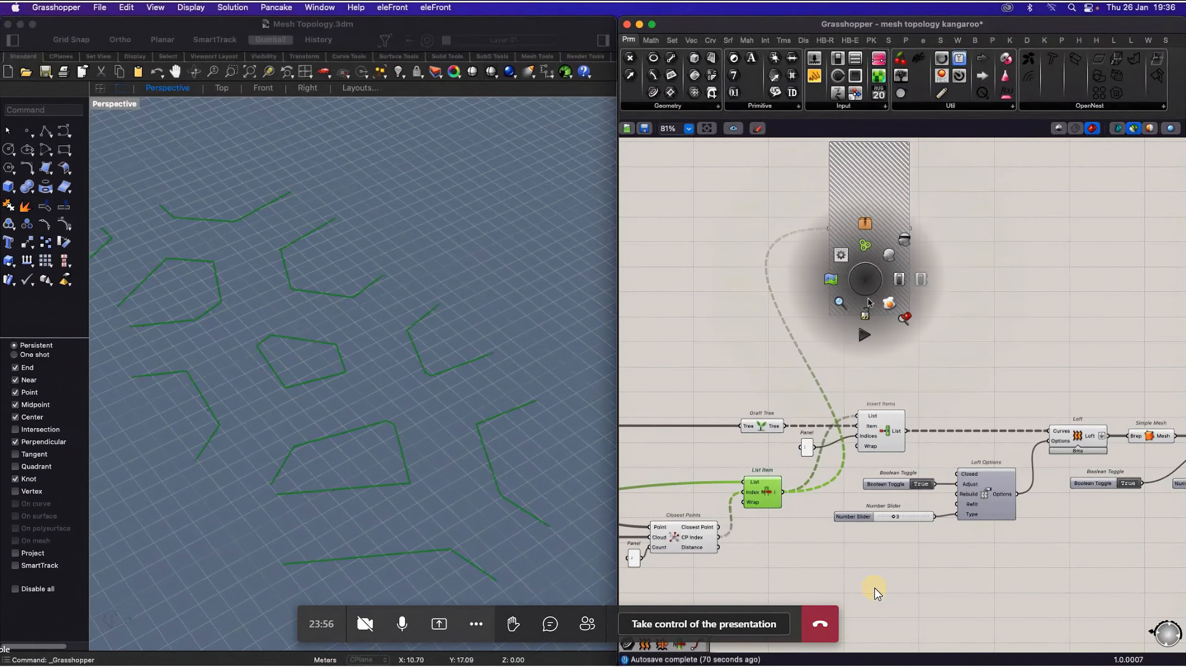
pyautogui.click(892, 261)
pyautogui.click(861, 370)
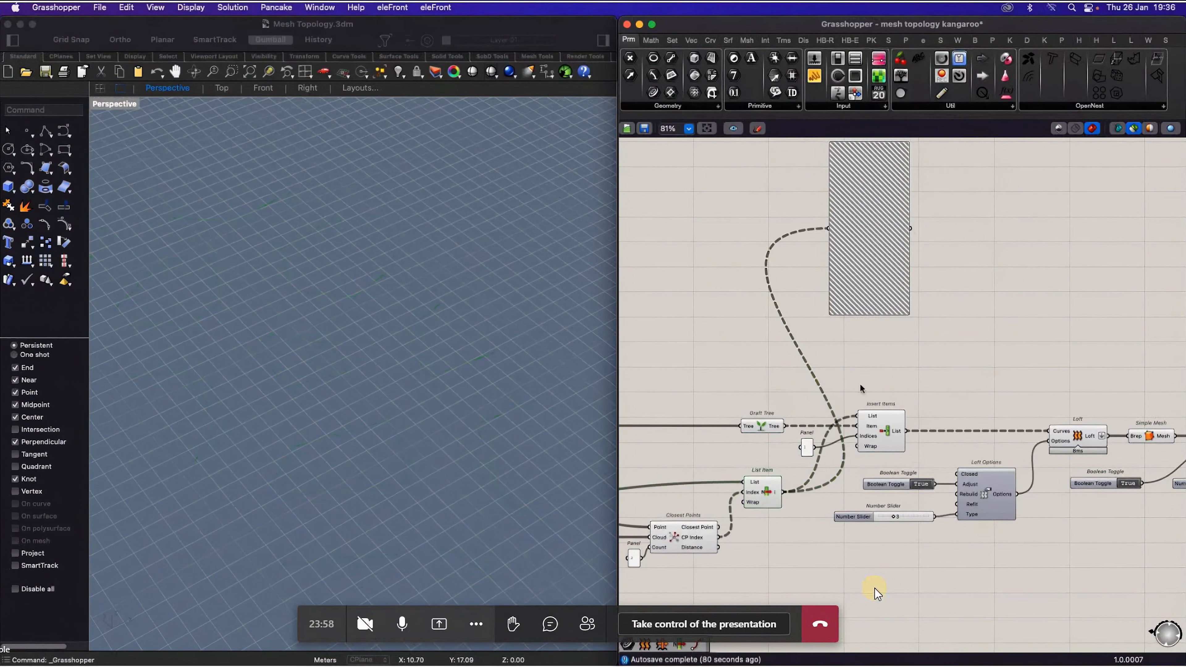
# Step: Preview the closest-point List Item again, followed by the Insert Items component that combines it with the grafted curves
pyautogui.click(755, 504)
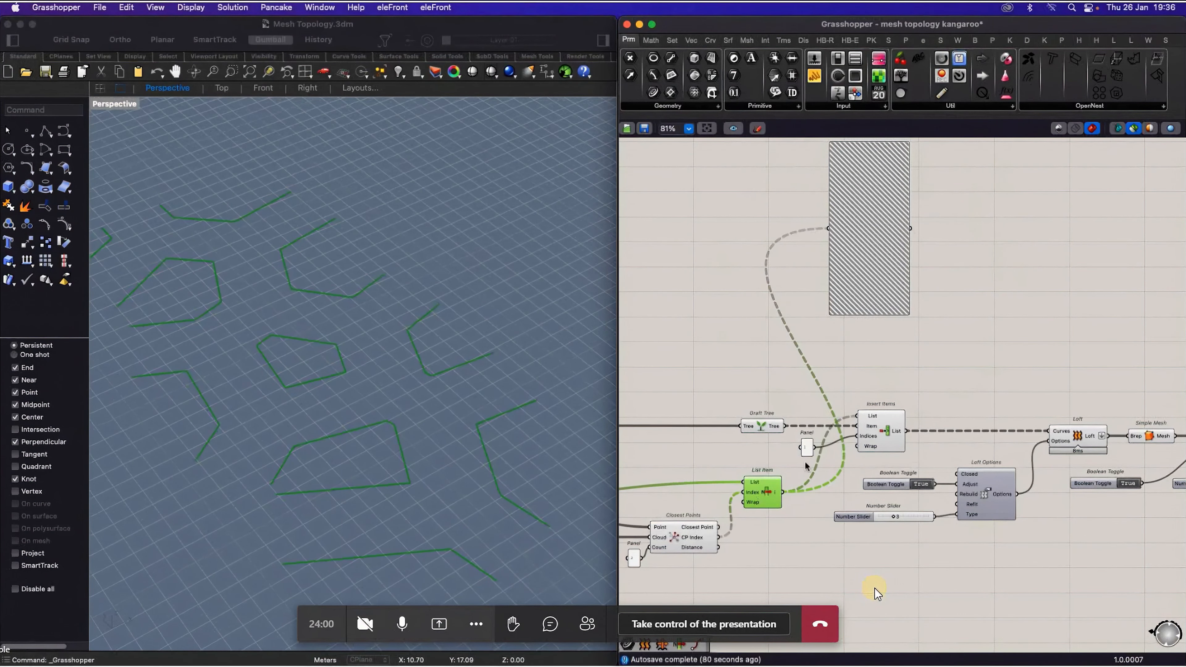
pyautogui.scroll(2, 886, 430)
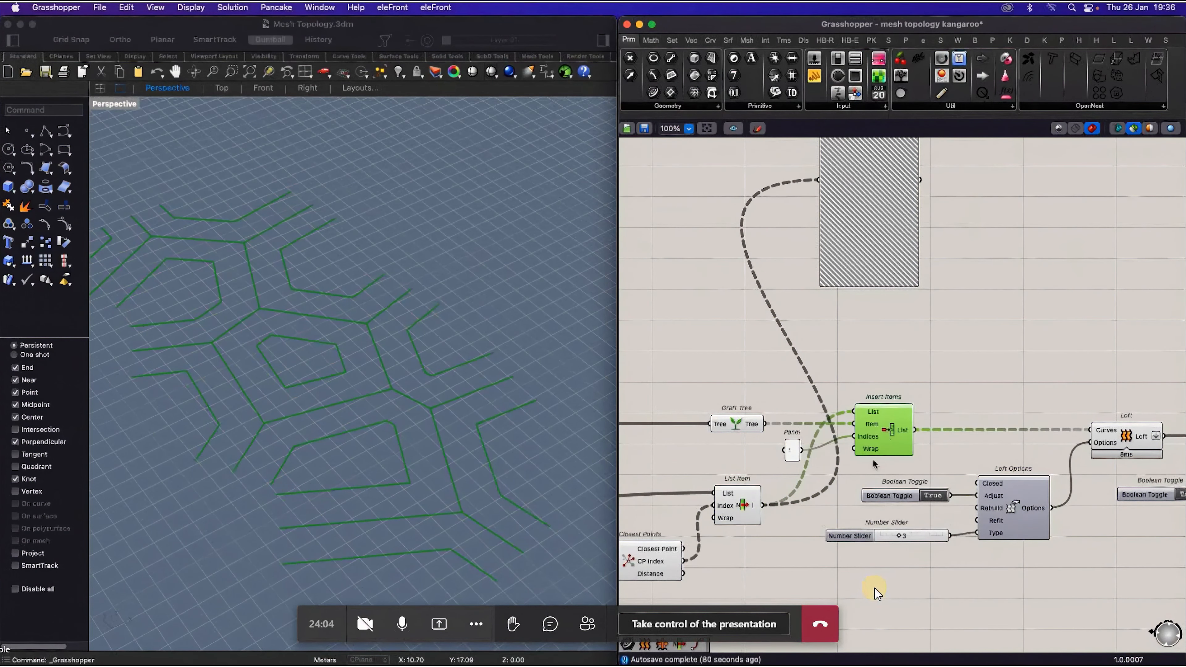
pyautogui.scroll(-2, 844, 487)
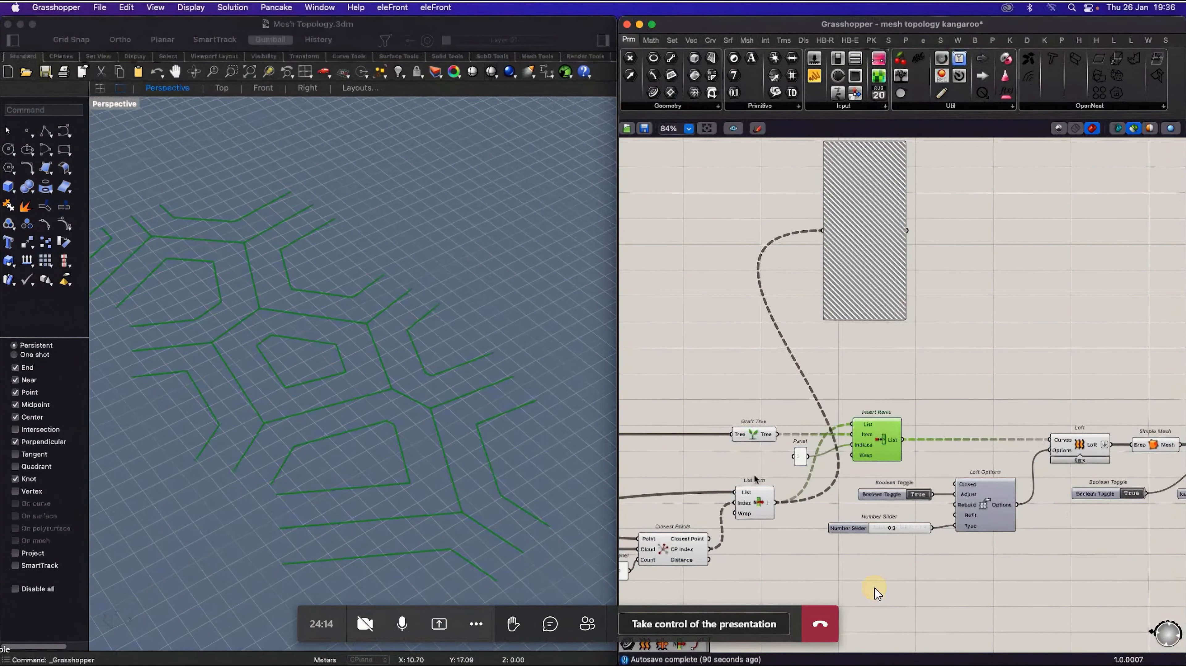
# Step: Trace the grafted input back upstream and preview the List Item fed by Explode and Cull Duplicates
pyautogui.scroll(-8, 887, 425)
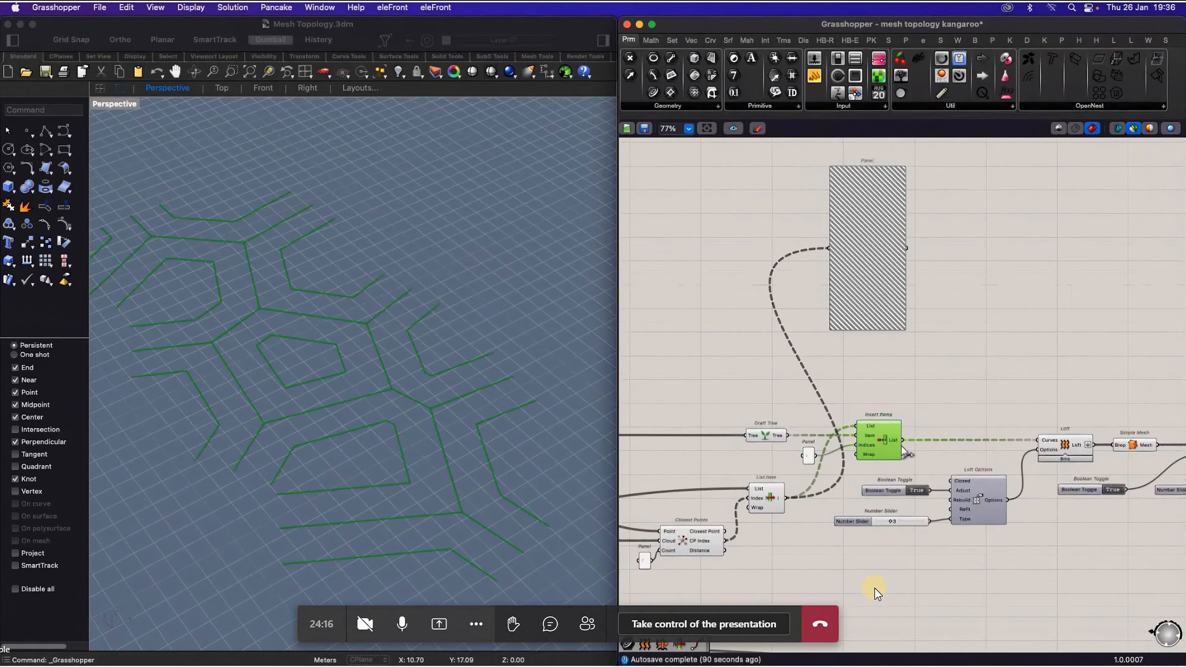
pyautogui.scroll(8, 678, 439)
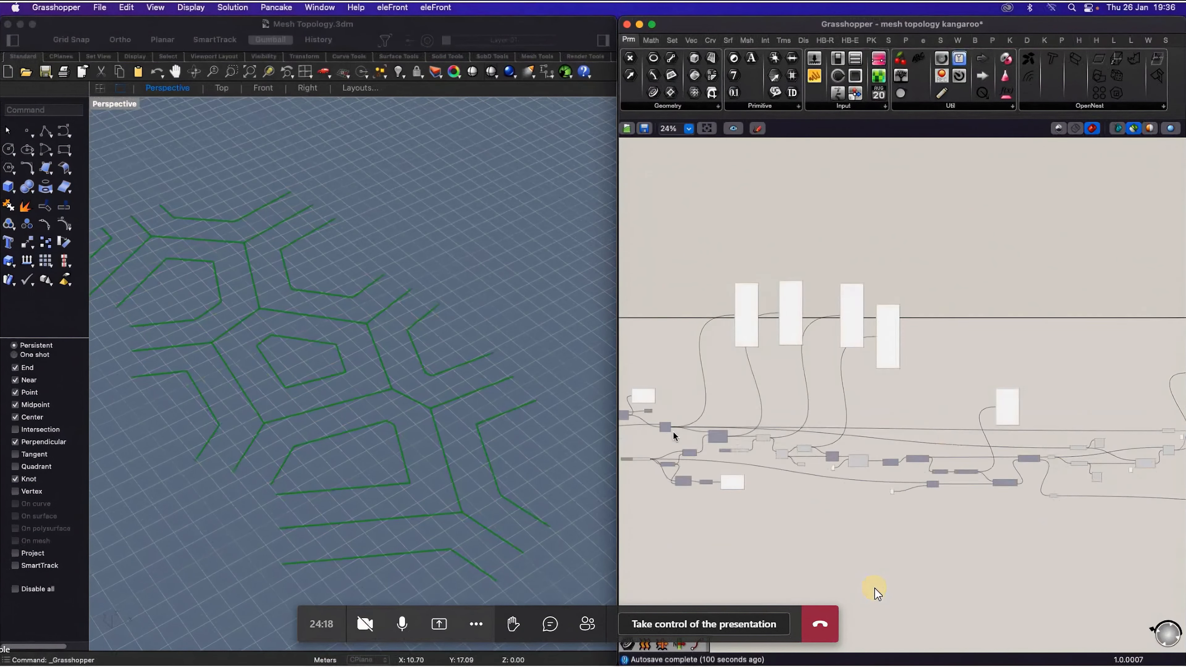
pyautogui.scroll(2, 666, 431)
pyautogui.scroll(-8, 807, 431)
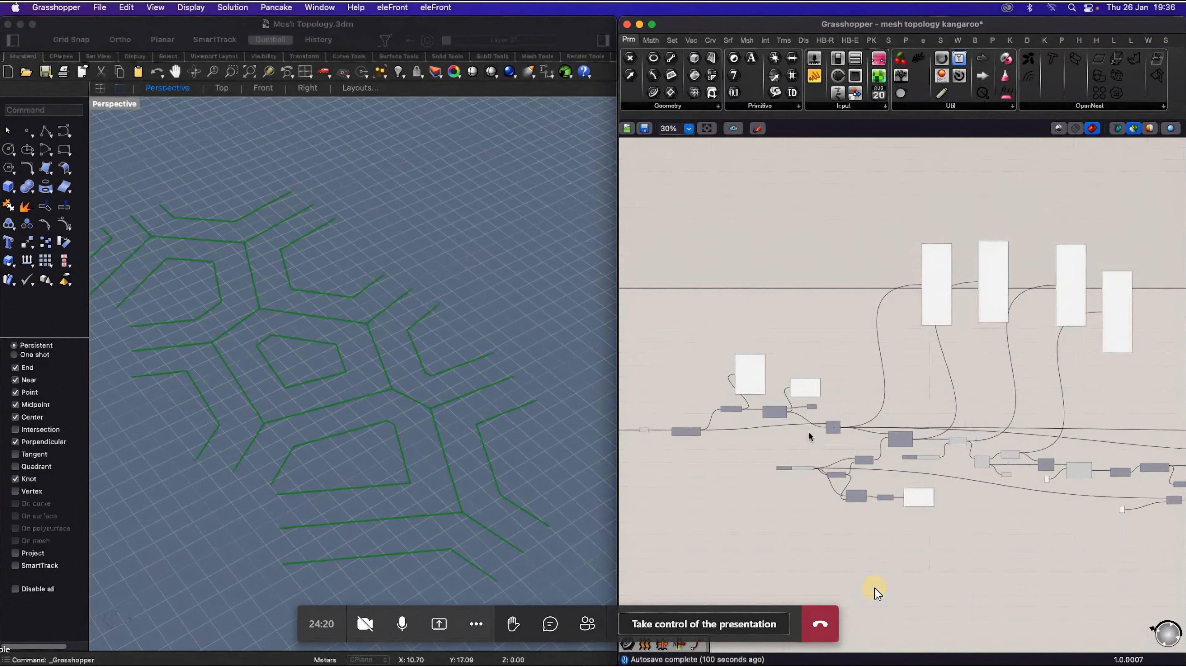
pyautogui.scroll(8, 656, 432)
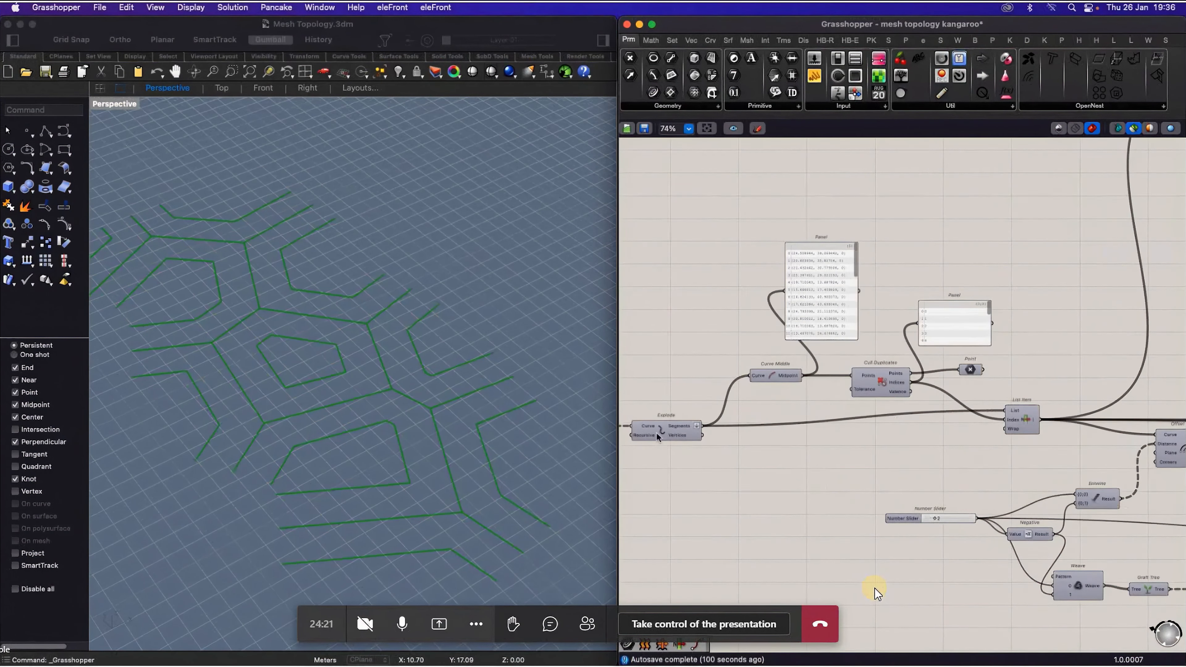
pyautogui.click(1026, 423)
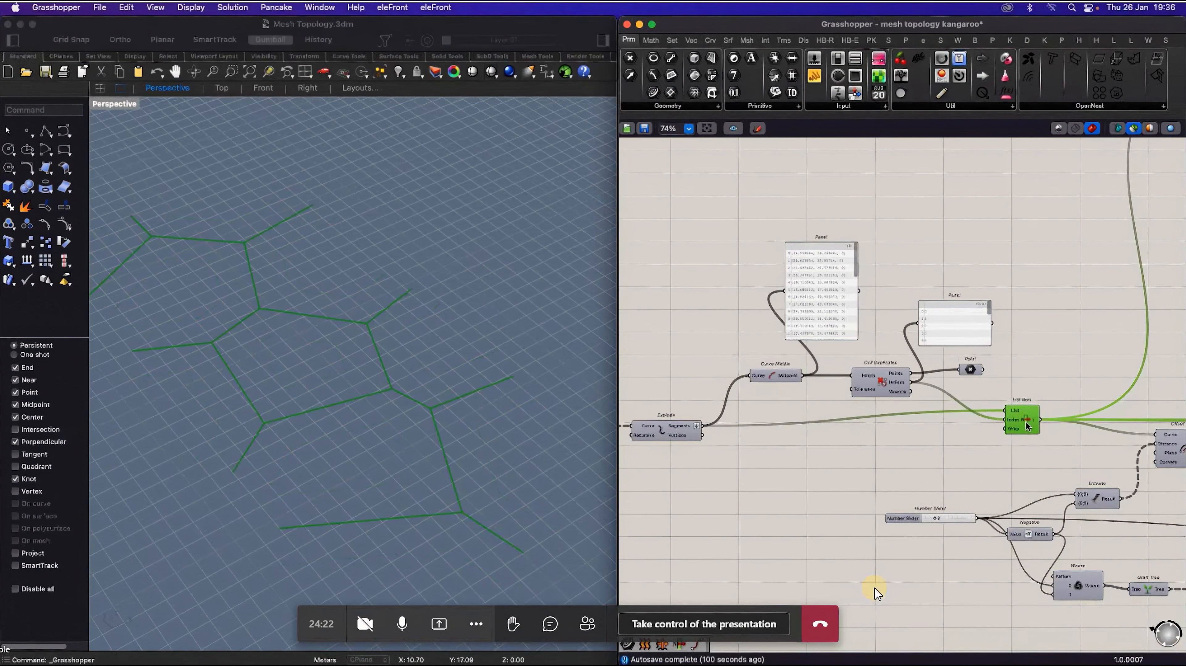
pyautogui.click(944, 447)
# Step: Return along the definition to the lofting section and preview the Loft component's surfaces
pyautogui.scroll(-4, 813, 436)
pyautogui.scroll(5, 832, 432)
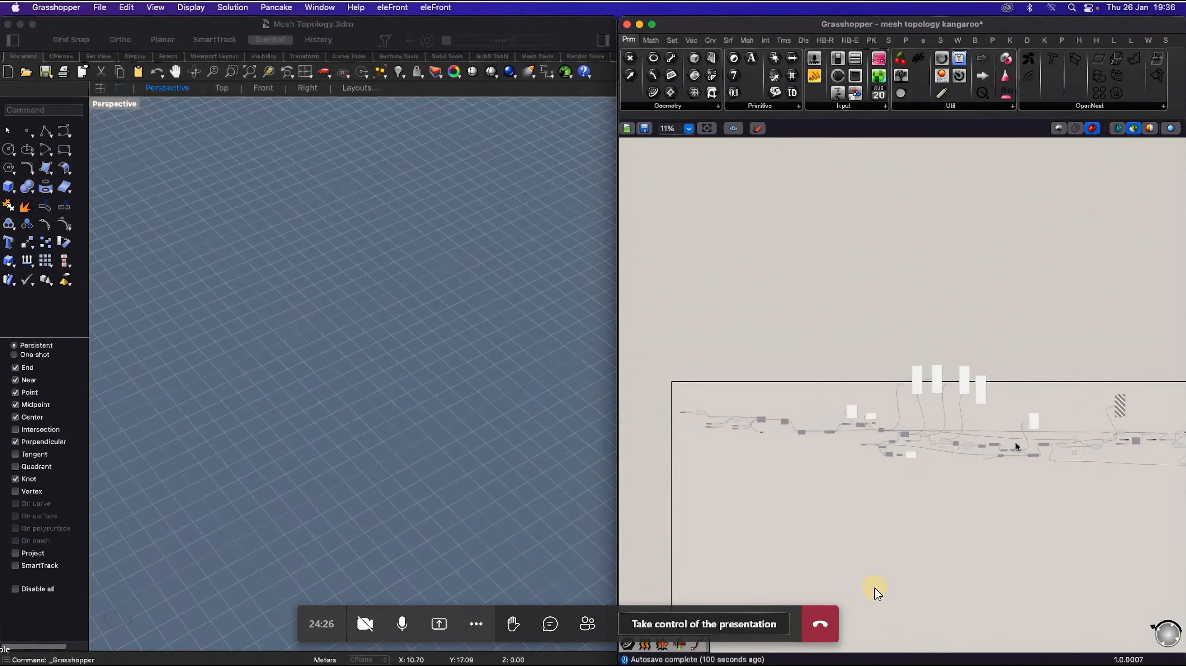
pyautogui.scroll(2, 1016, 446)
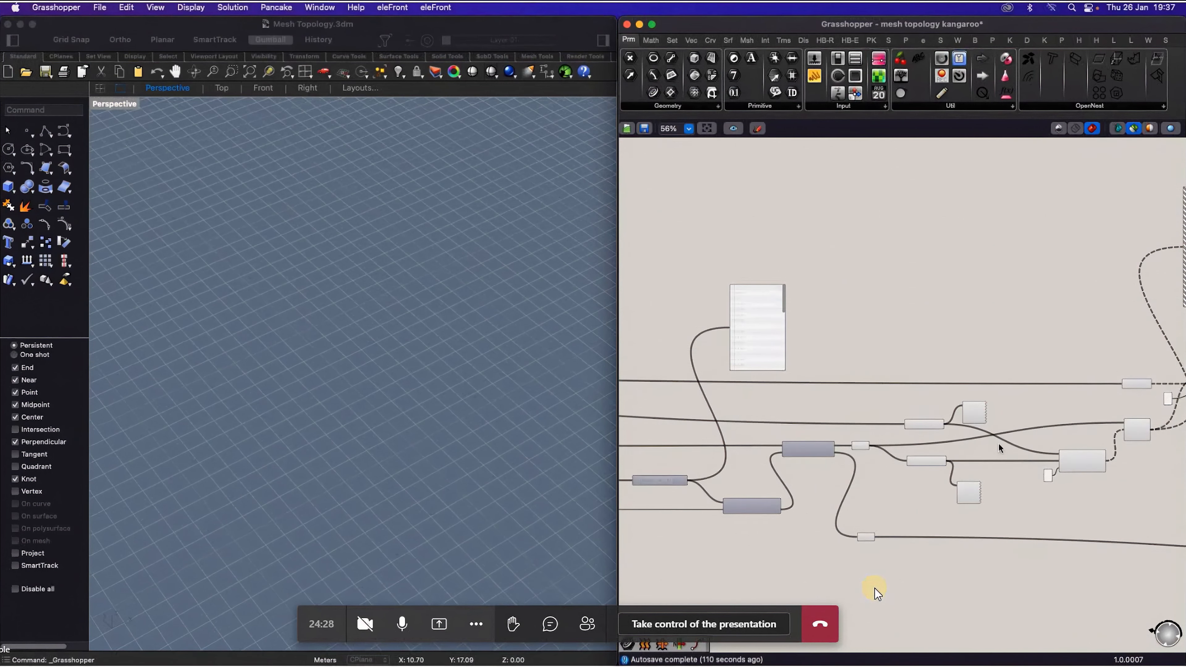
pyautogui.moveTo(978, 441); pyautogui.dragTo(895, 426, button='right')
pyautogui.scroll(-4, 869, 417)
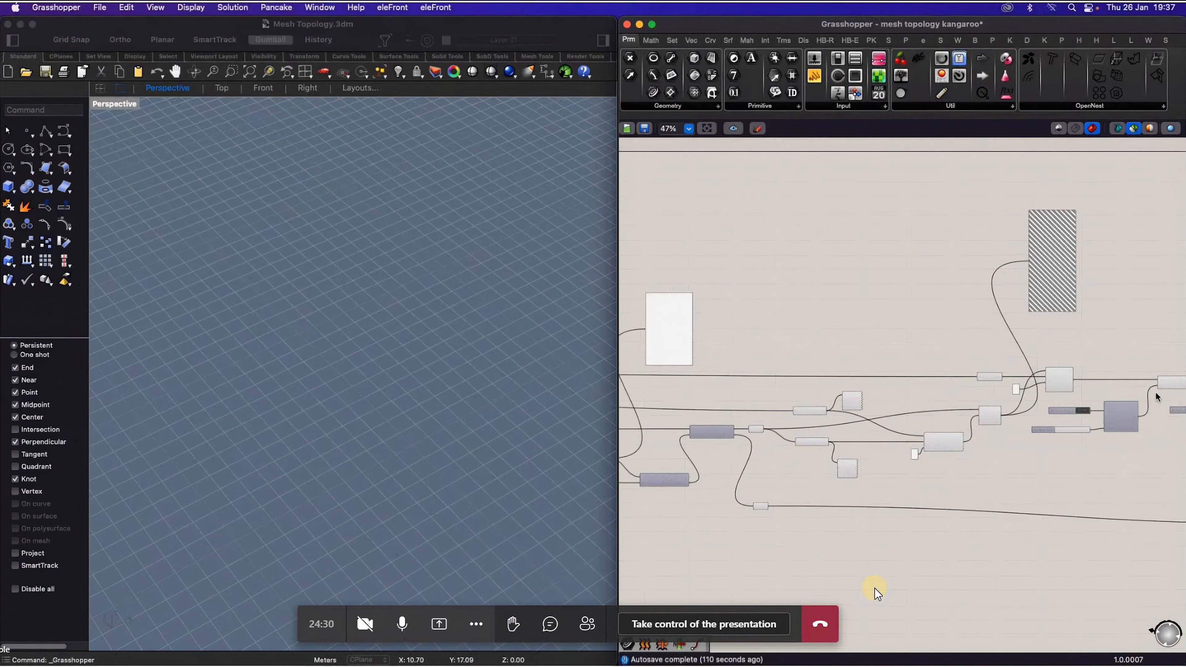
pyautogui.scroll(8, 1139, 399)
pyautogui.scroll(-2, 950, 402)
pyautogui.scroll(-2, 950, 406)
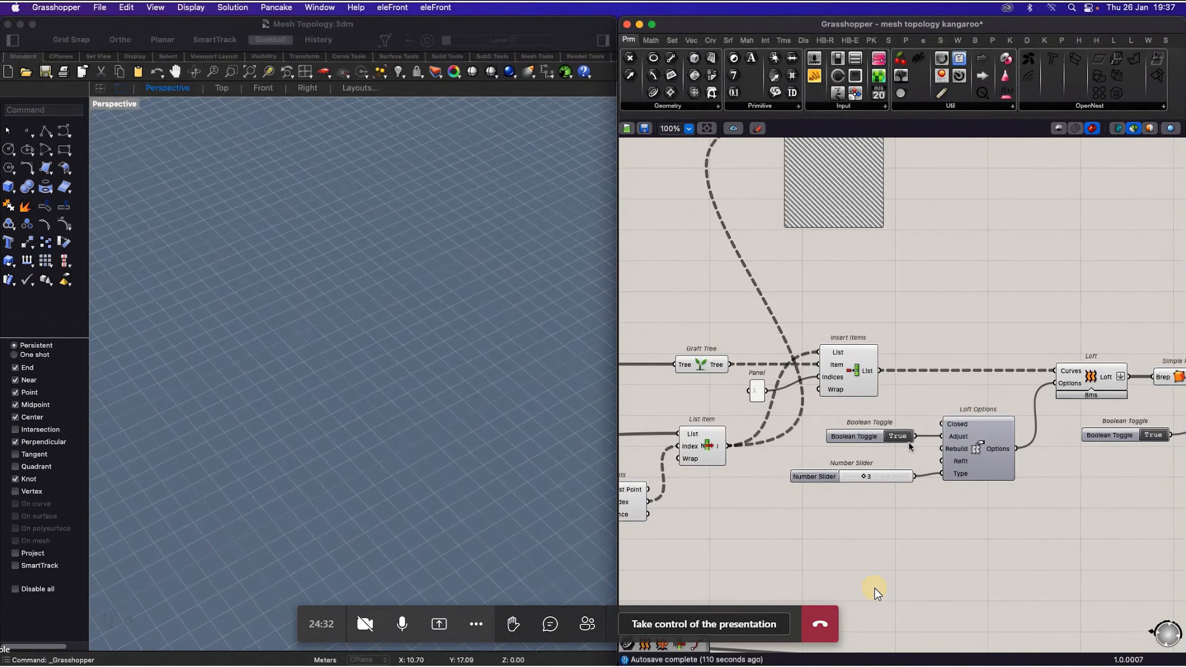
pyautogui.click(1074, 388)
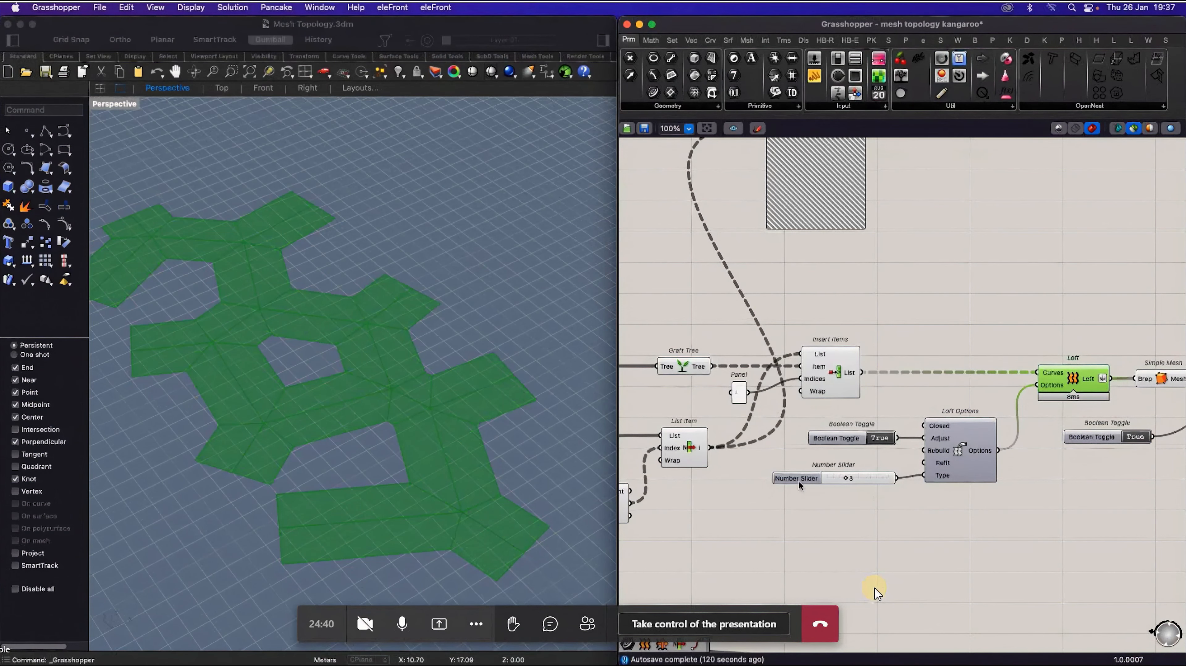
# Step: Preview the Simple Mesh component that converts the lofted surfaces, and clear the preview selection
pyautogui.hscroll(3, 1039, 446)
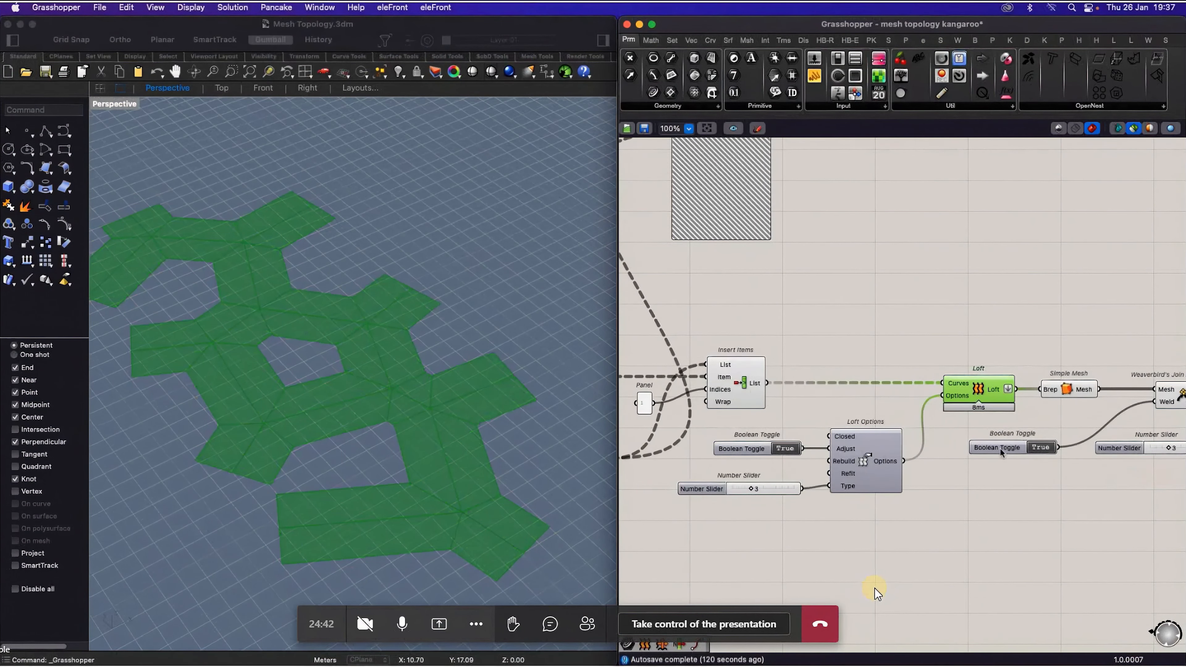
pyautogui.click(1059, 392)
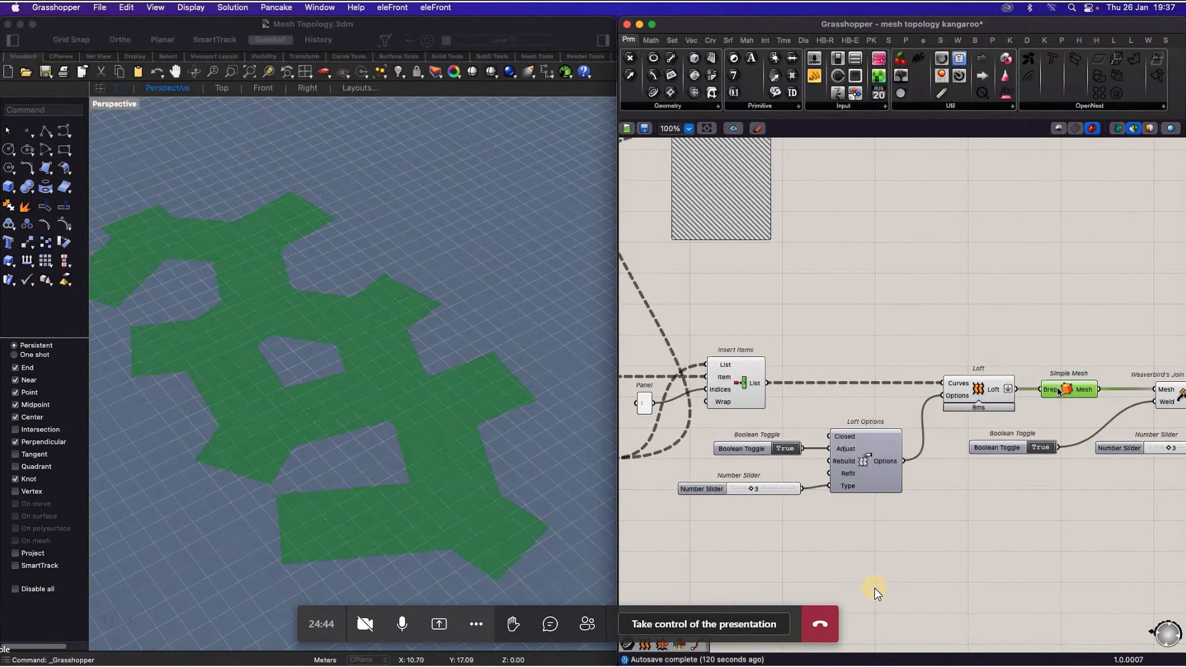
pyautogui.middleClick(1060, 366)
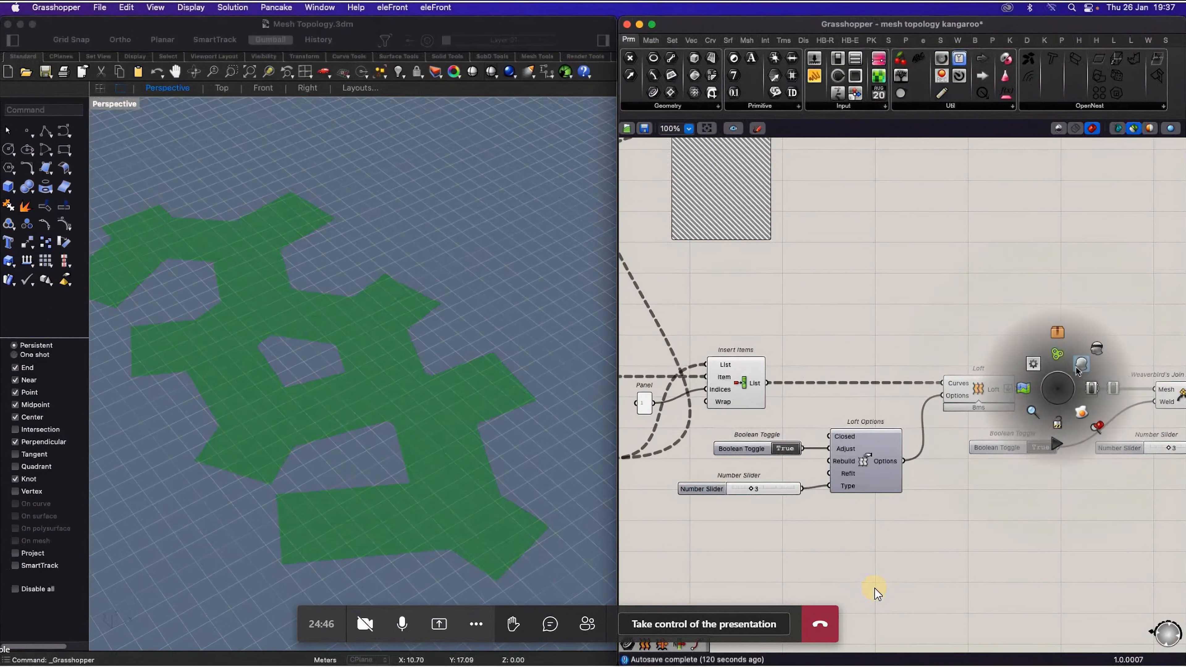
pyautogui.click(1054, 338)
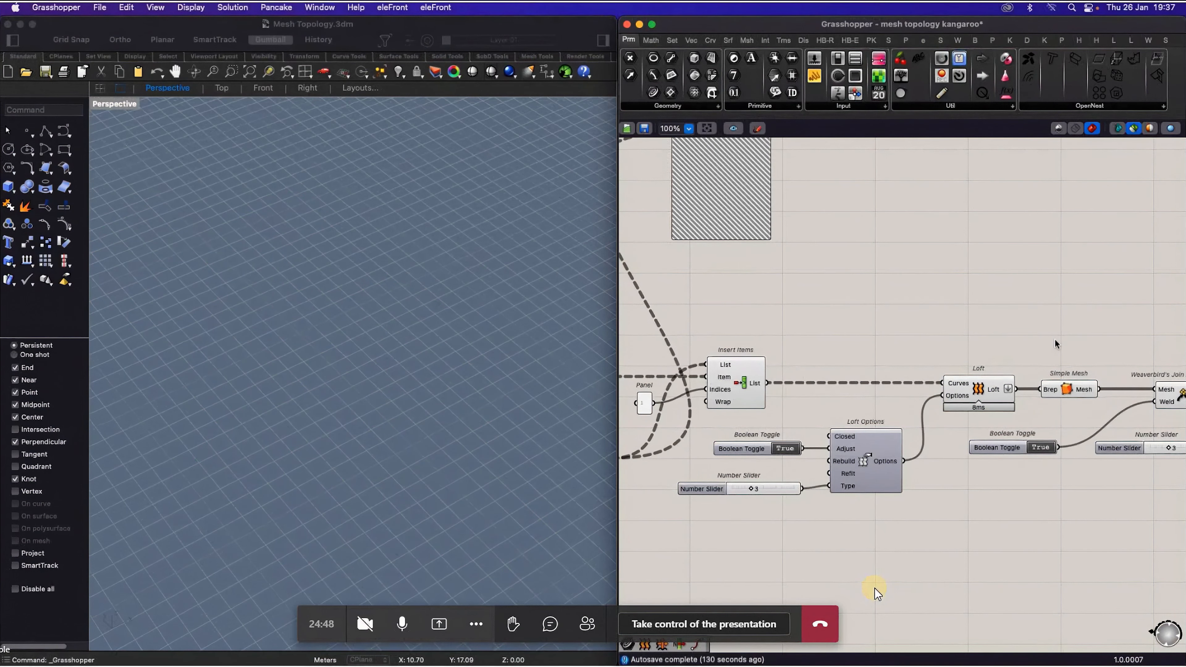
pyautogui.click(1067, 388)
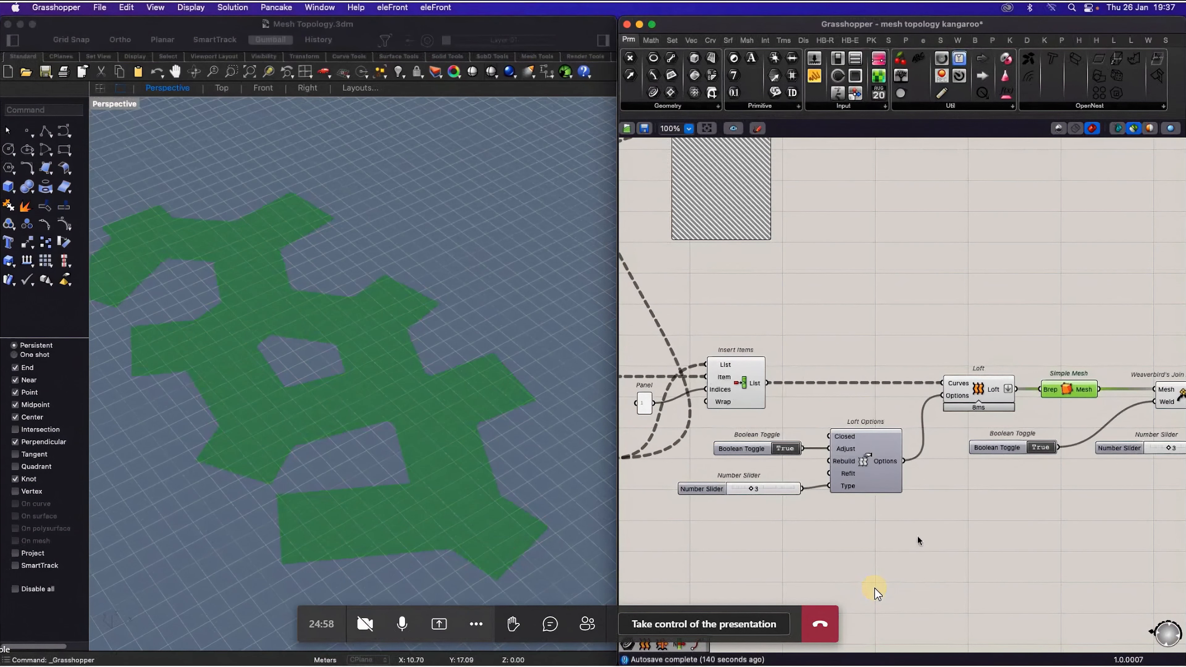
pyautogui.click(875, 589)
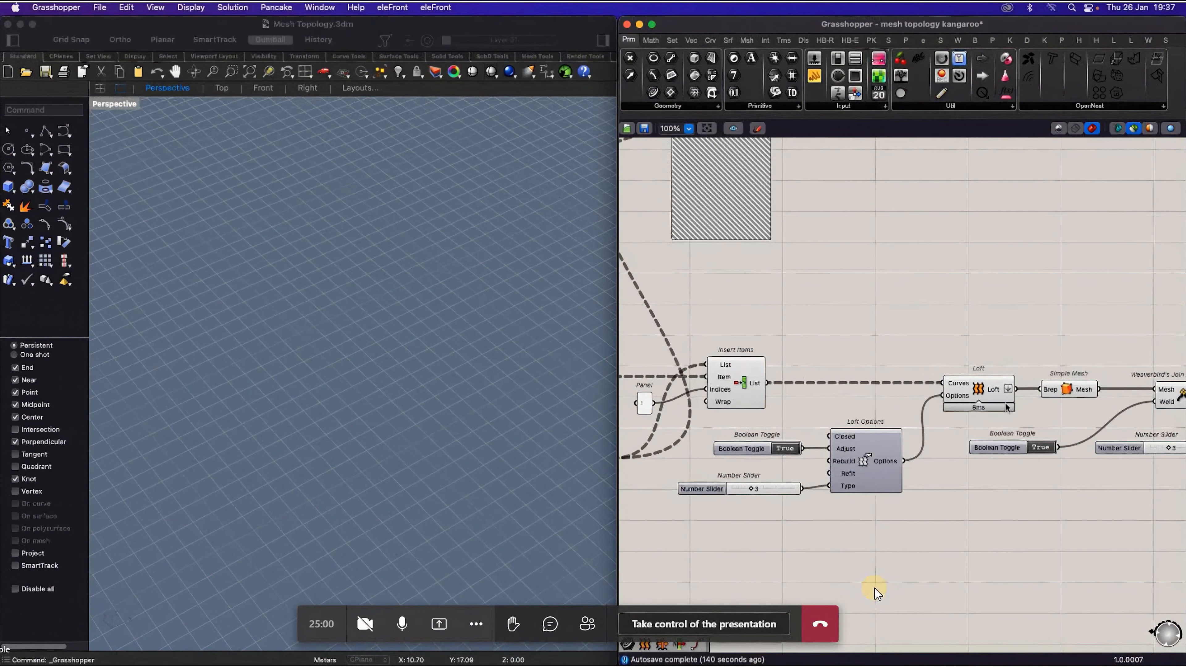
# Step: Preview the Loft surfaces again, followed by the Weaverbird's Join Meshes and Weld output
pyautogui.click(965, 392)
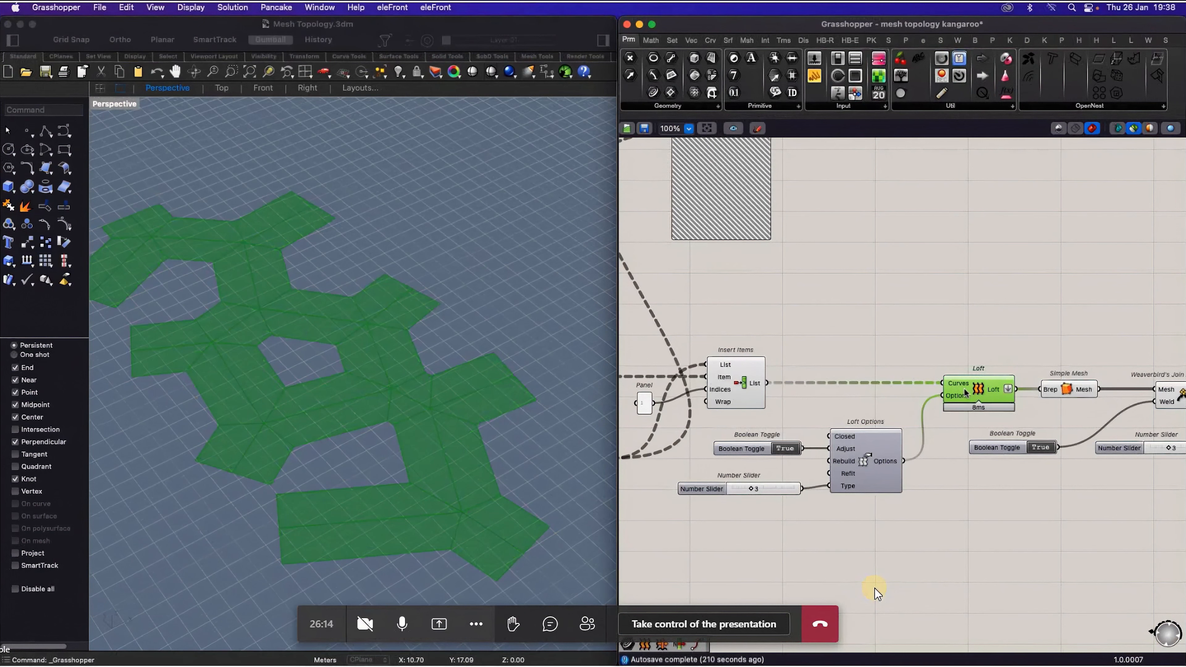
pyautogui.click(952, 483)
pyautogui.scroll(-3, 886, 476)
pyautogui.scroll(2, 1100, 421)
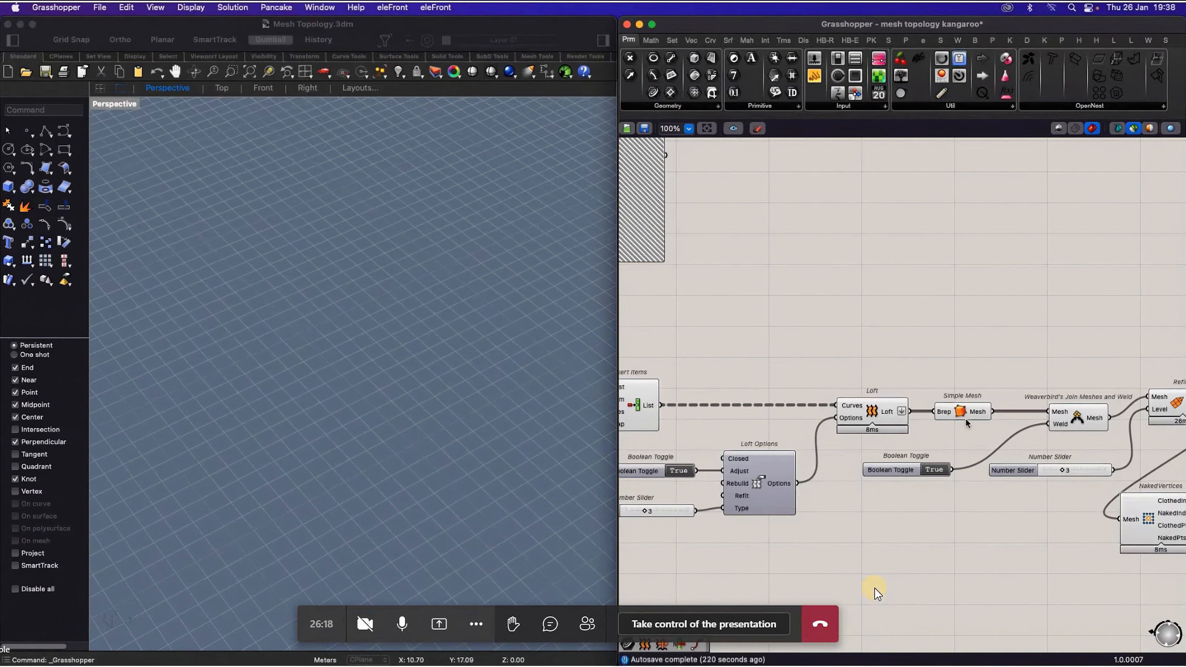
pyautogui.scroll(-2, 857, 413)
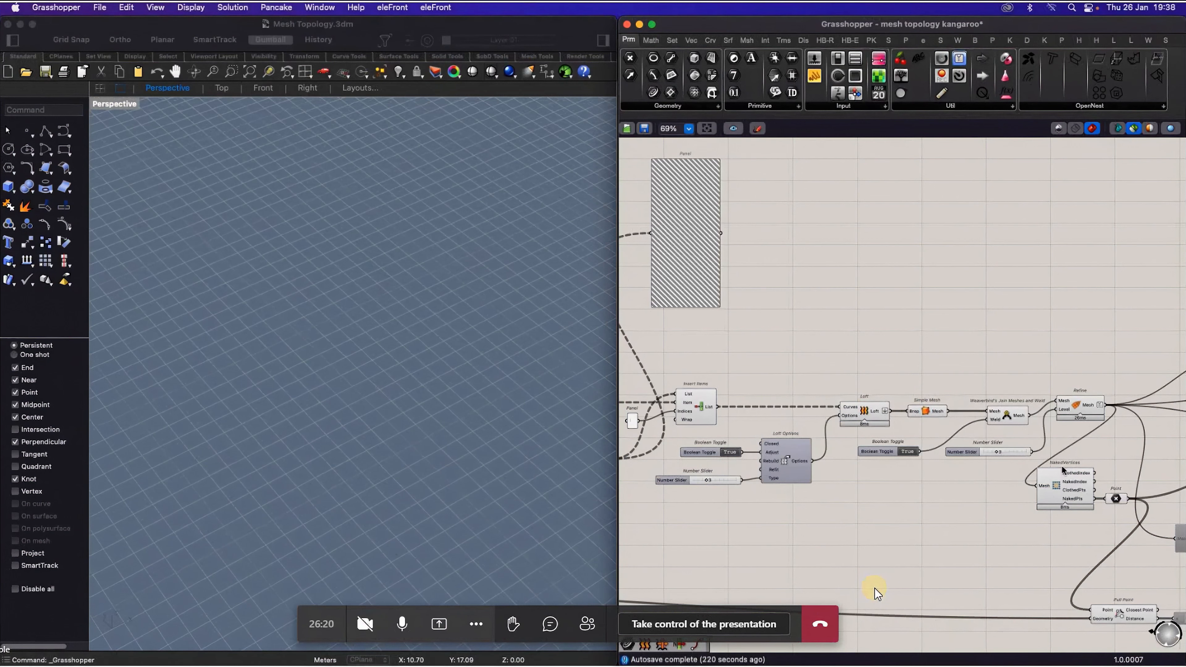
pyautogui.scroll(2, 1086, 436)
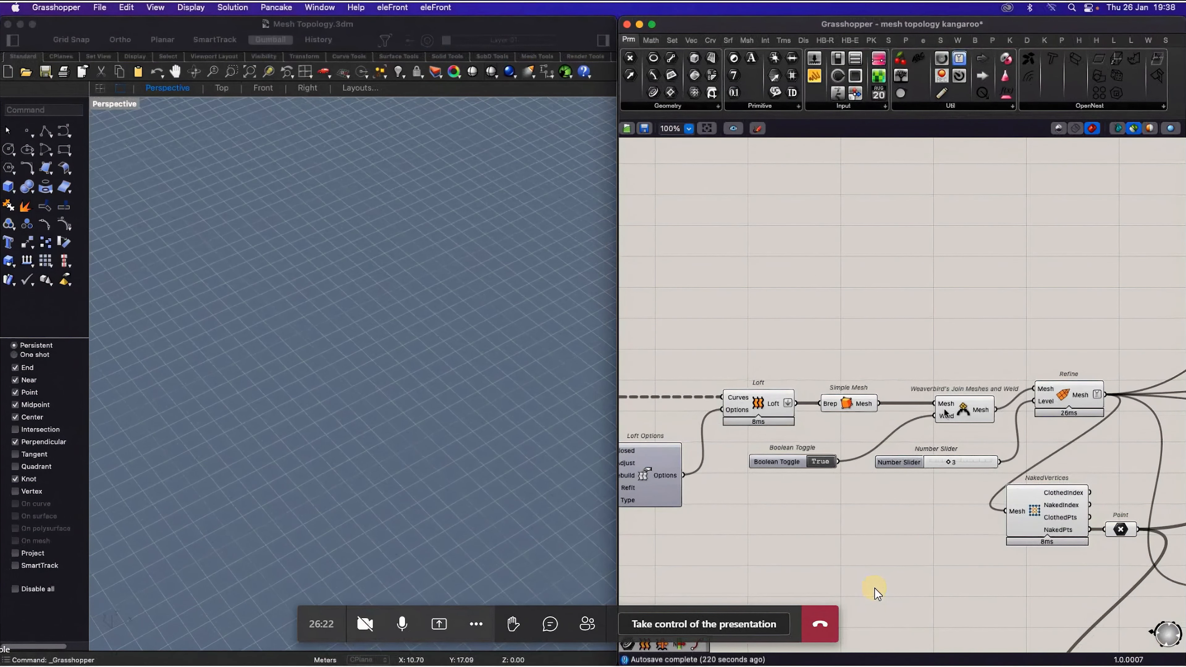
pyautogui.click(969, 418)
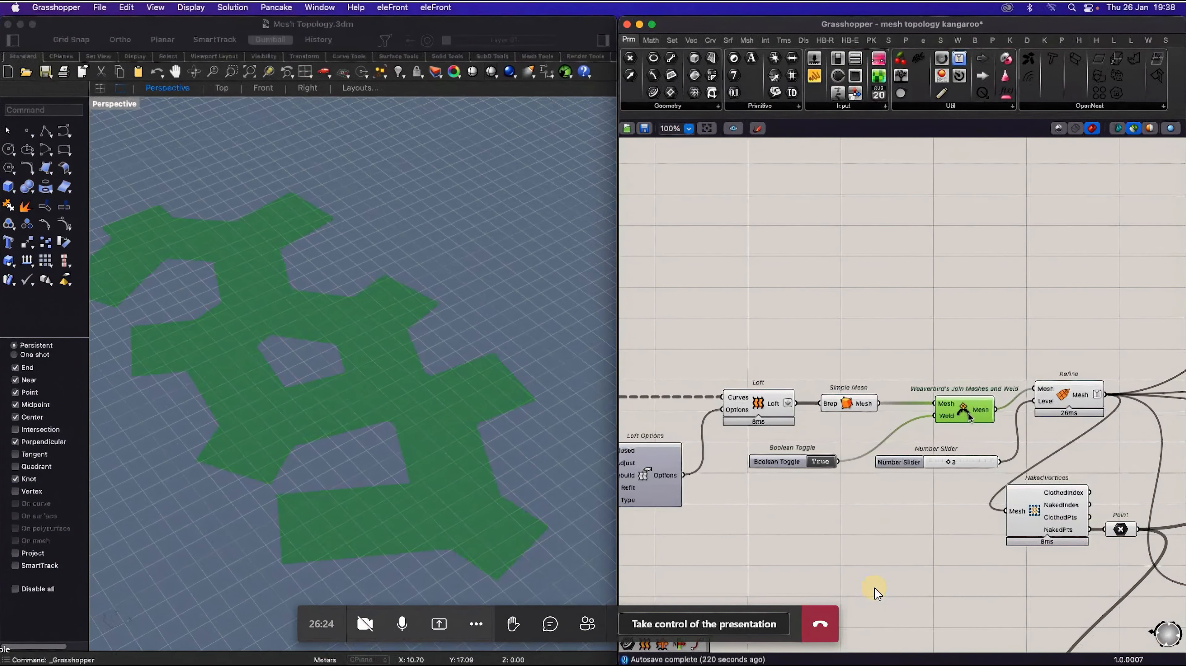
# Step: Examine the Simple Mesh preview up close in the Perspective viewport and compare it with the joined and welded mesh
pyautogui.moveTo(840, 404)
pyautogui.click(848, 406)
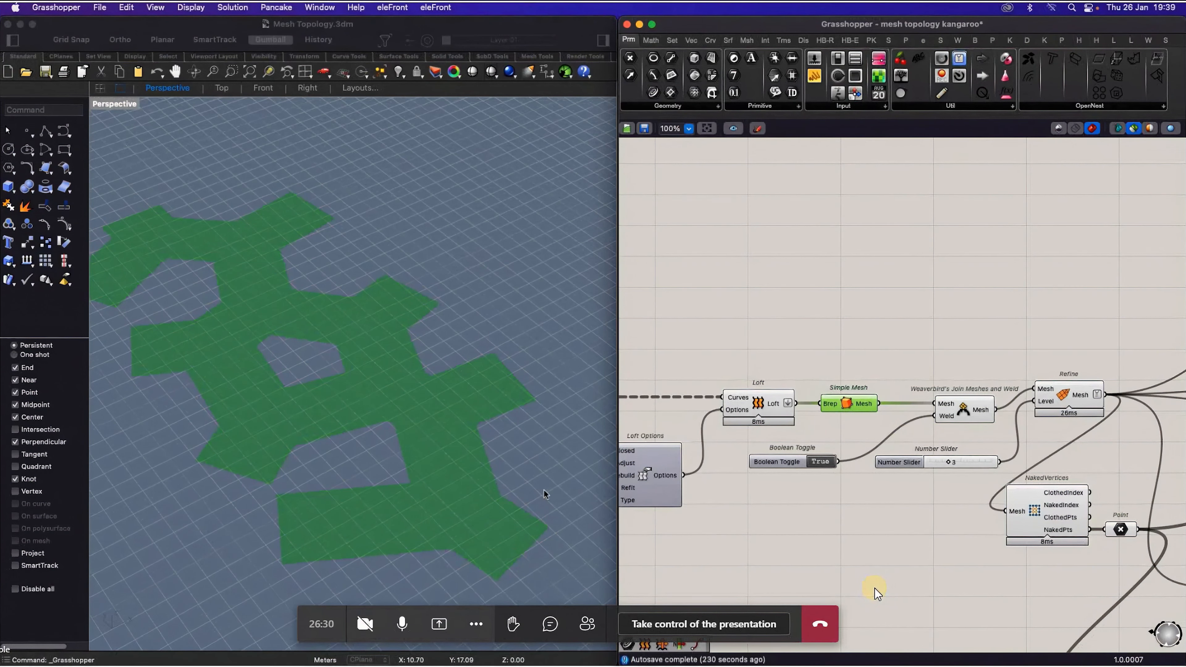
pyautogui.scroll(8, 456, 536)
pyautogui.scroll(-8, 386, 495)
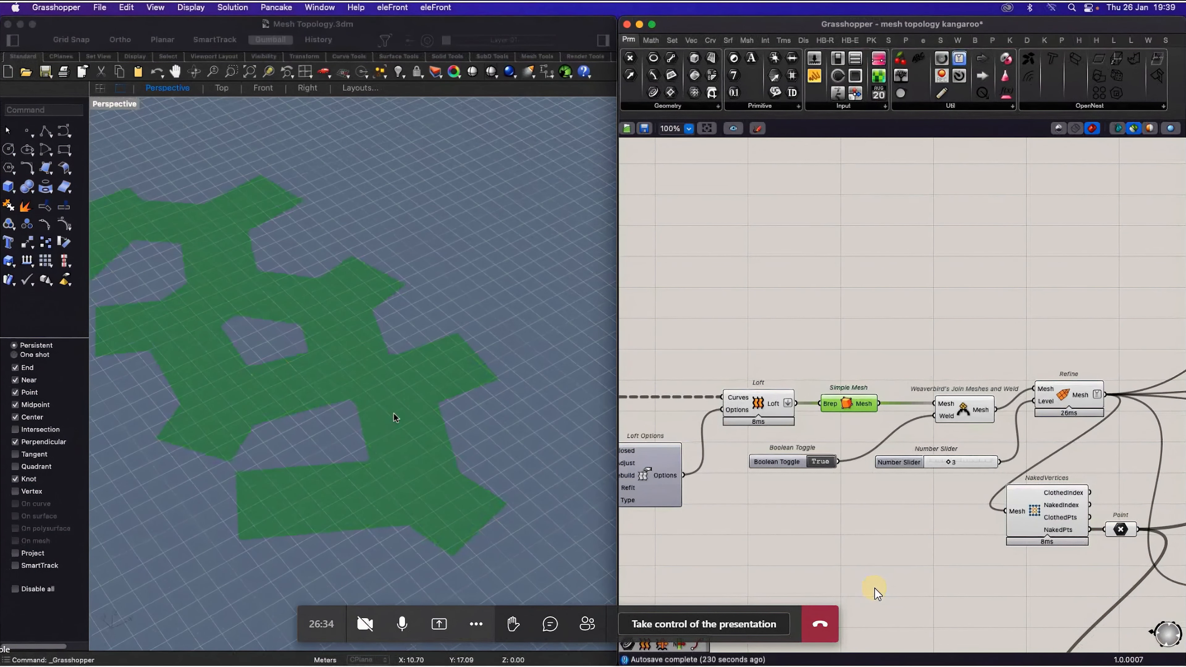
pyautogui.click(962, 413)
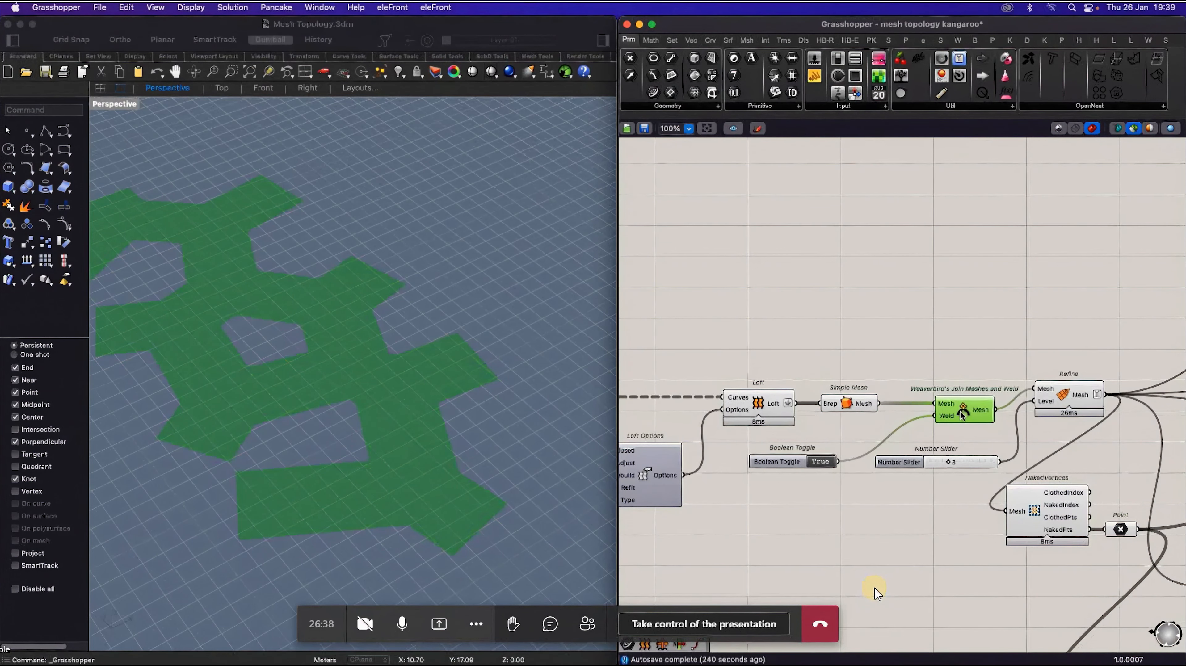
# Step: Select the Refine component to preview its mesh and examine its connections up close
pyautogui.click(1070, 398)
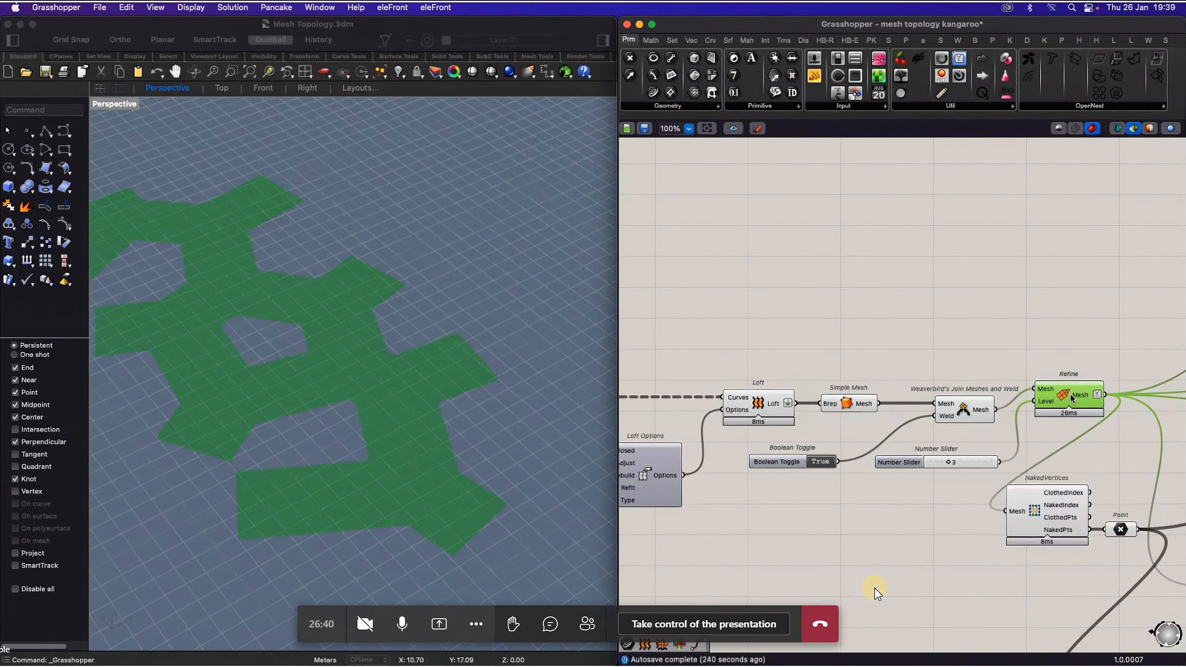
pyautogui.scroll(-3, 1020, 405)
pyautogui.scroll(3, 1059, 433)
pyautogui.scroll(2, 1027, 434)
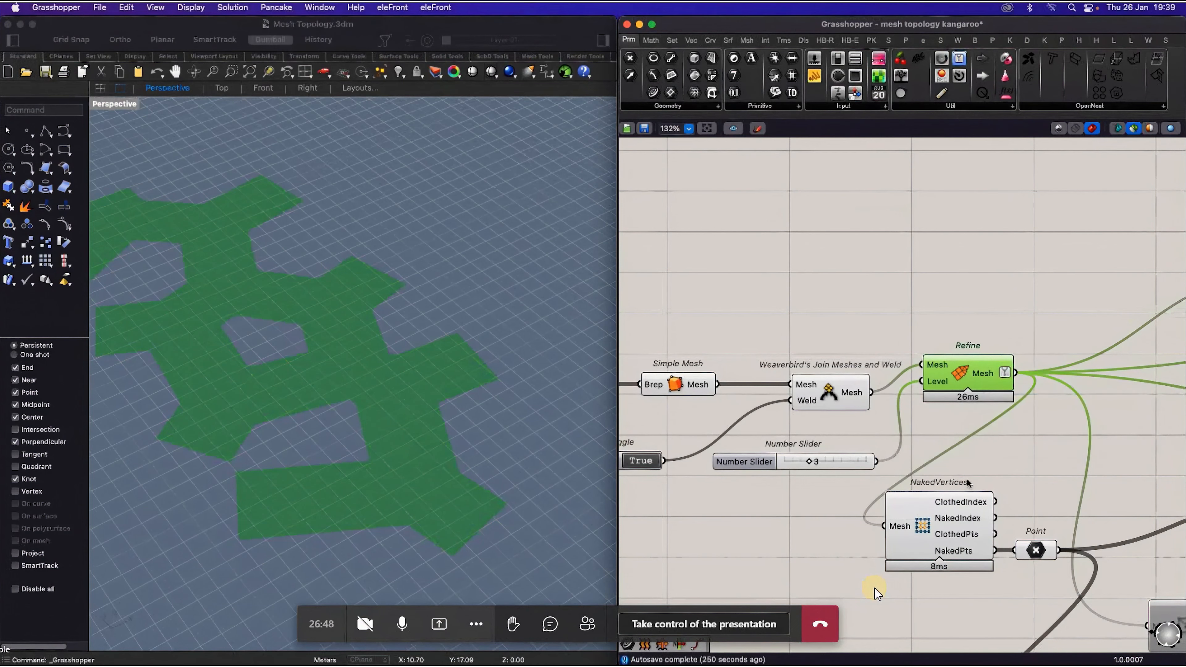
# Step: Preview the NakedVertices component fed by the refined mesh and examine its clothed and naked outputs
pyautogui.click(950, 548)
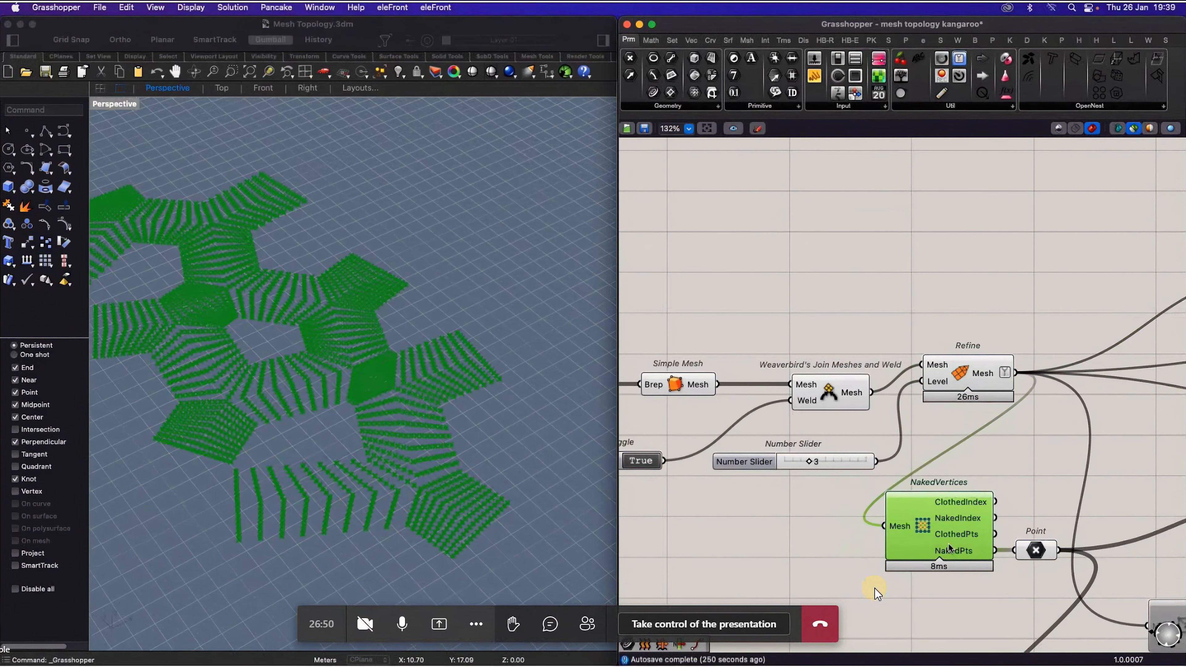
pyautogui.scroll(-6, 927, 535)
pyautogui.scroll(3, 926, 533)
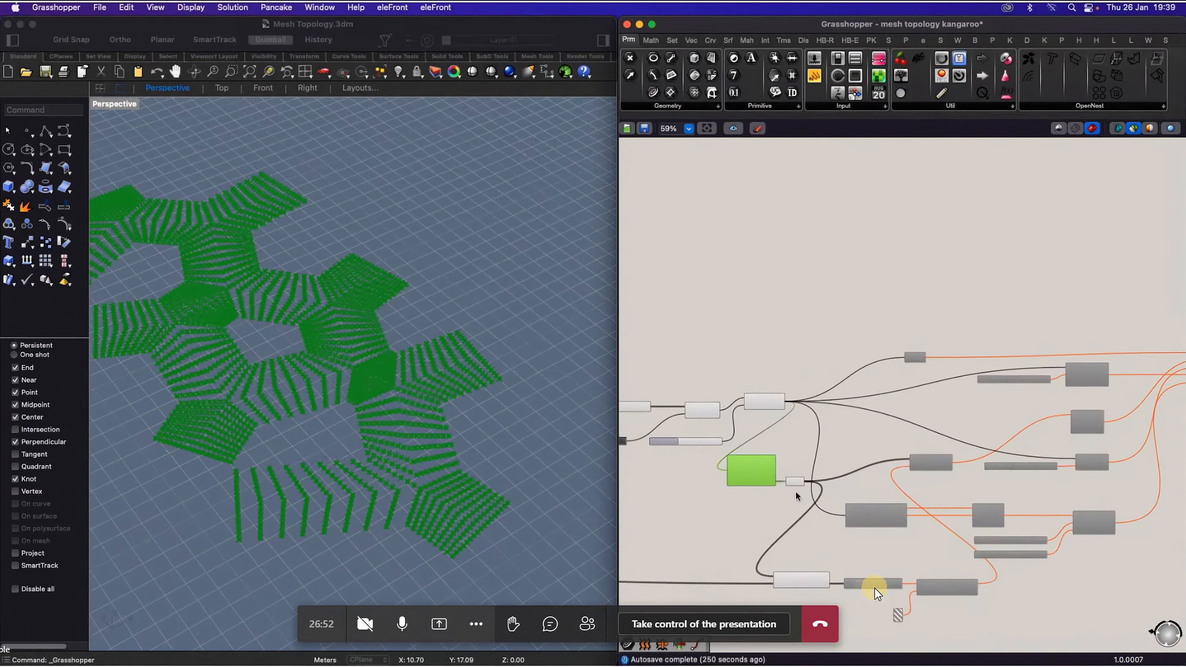
pyautogui.scroll(5, 749, 471)
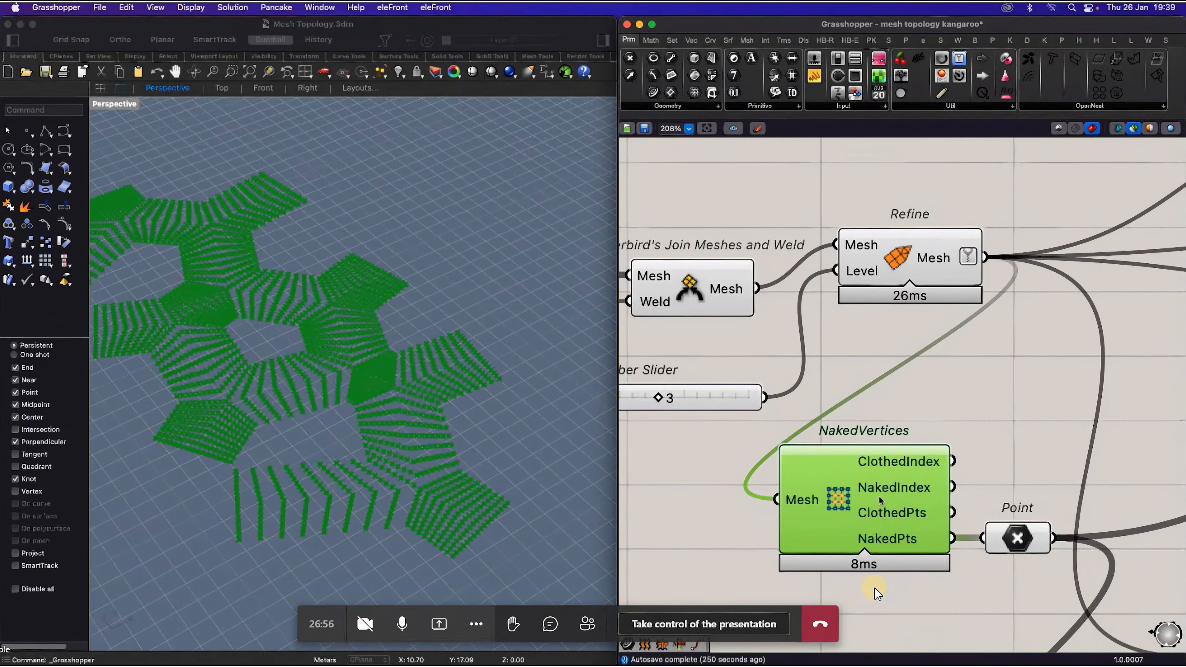
# Step: Preview the Point container holding the naked points, view the whole outline, and inspect the container's data
pyautogui.click(1014, 538)
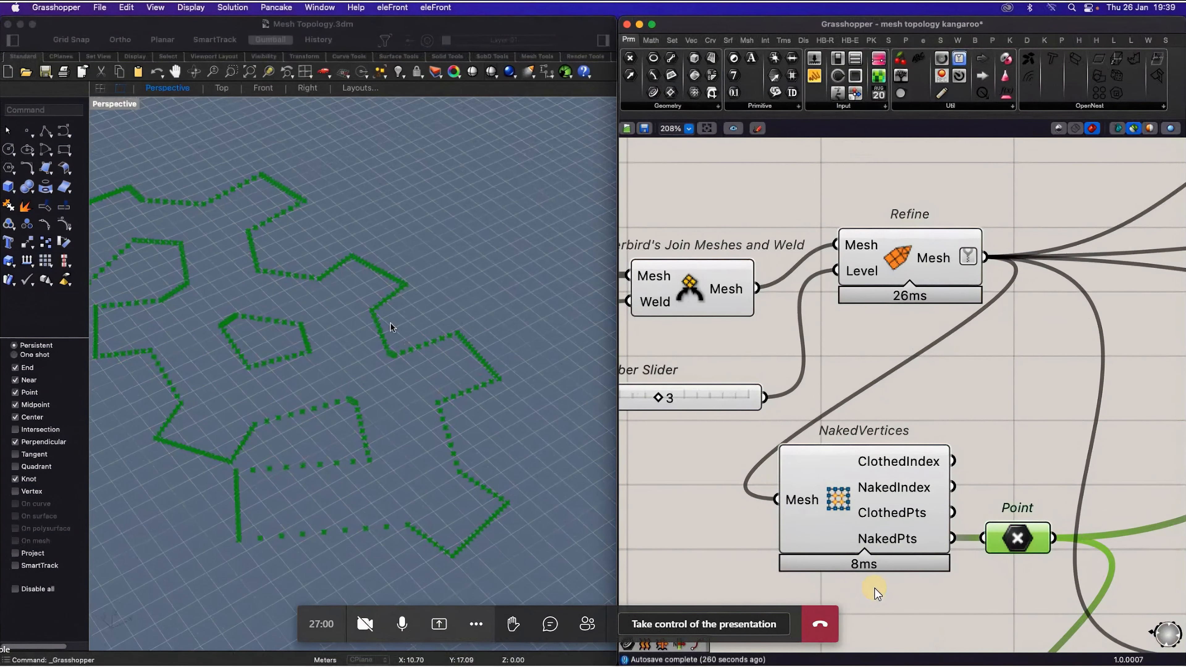
pyautogui.scroll(-3, 412, 411)
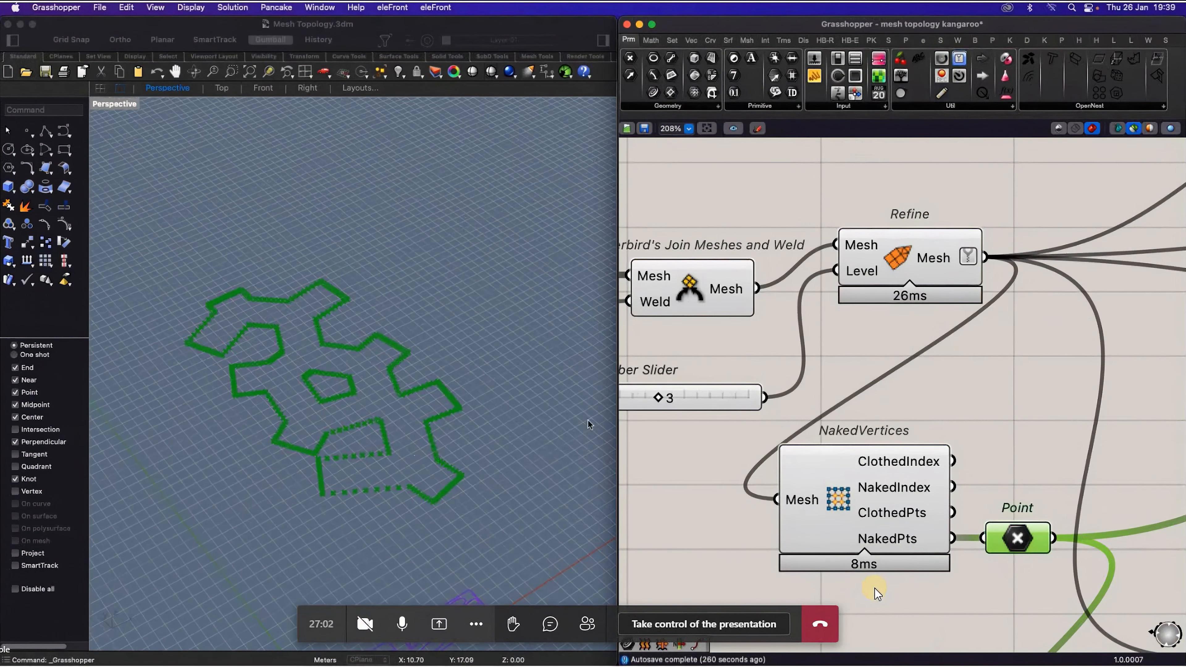
pyautogui.scroll(-5, 776, 437)
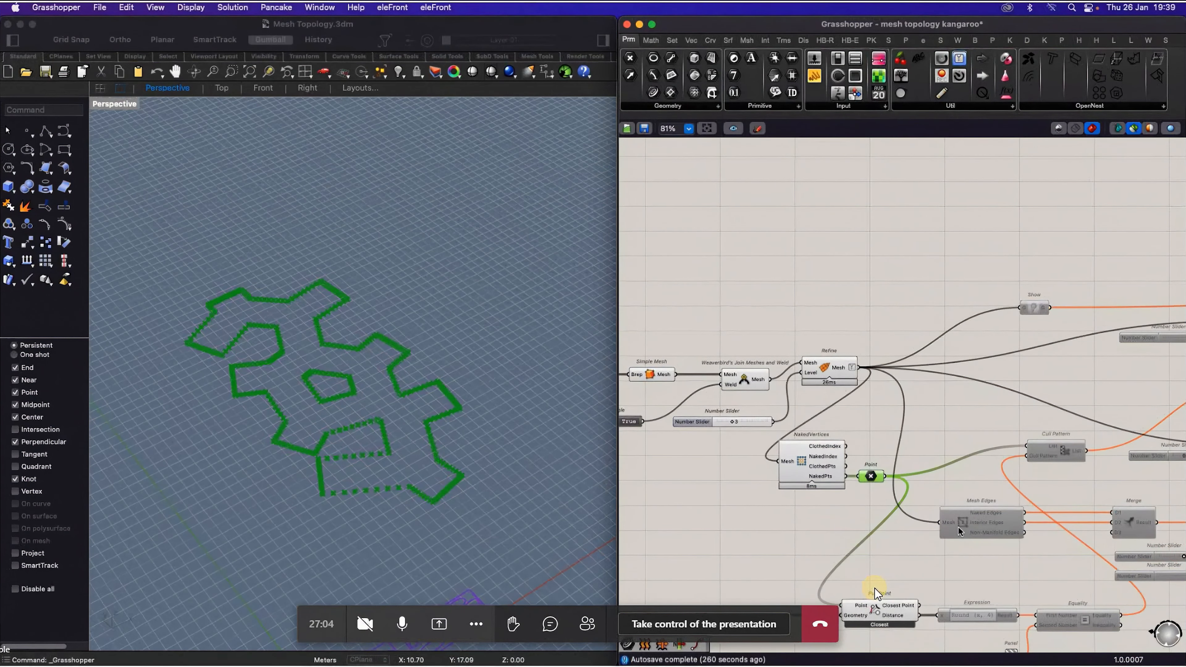
pyautogui.scroll(1, 872, 477)
pyautogui.moveTo(873, 479)
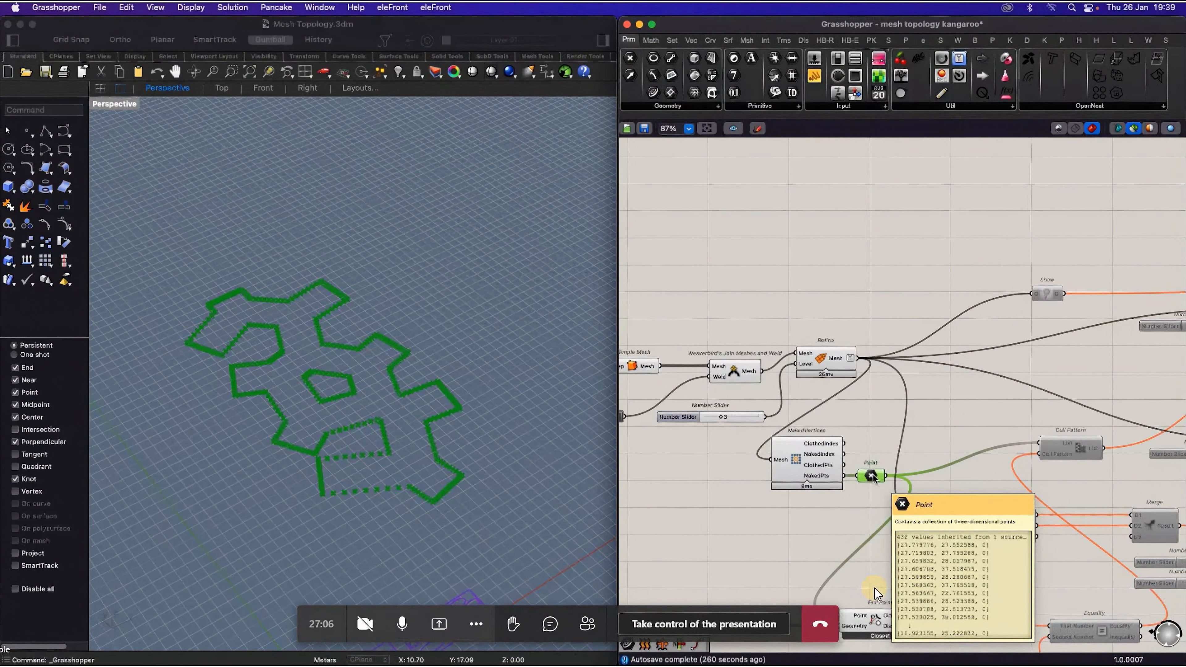
pyautogui.scroll(-1, 873, 478)
pyautogui.scroll(-1, 864, 496)
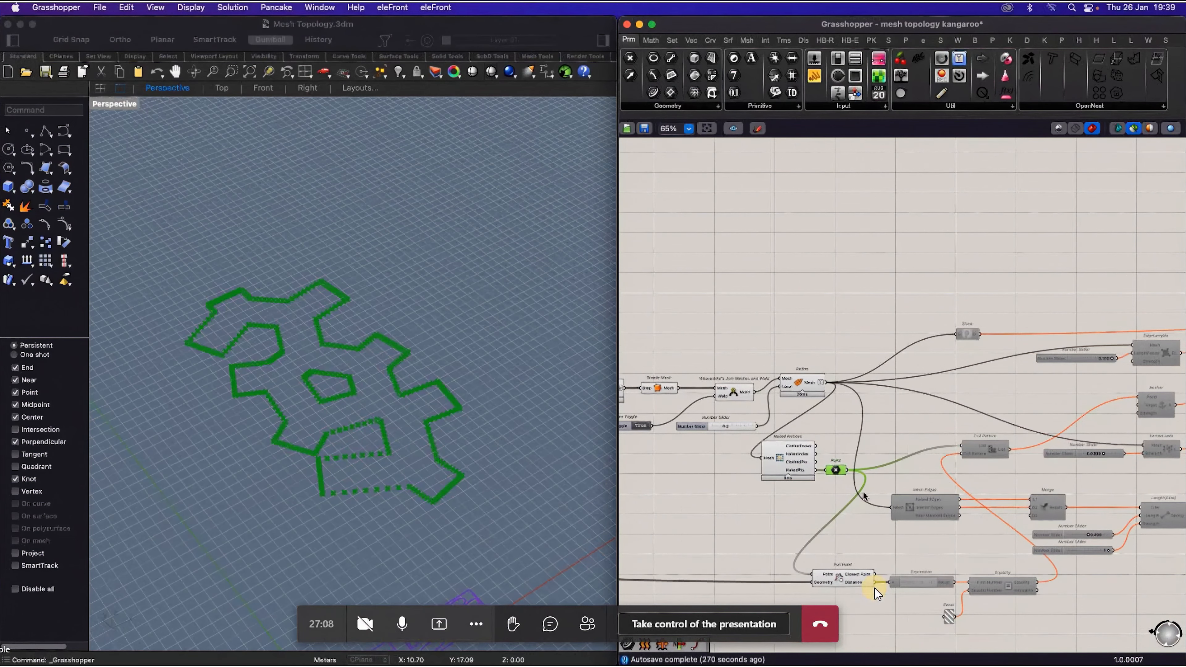
# Step: Enable the disabled Show, Cull Pattern, Mesh Edges, Merge, Expression and Equality components after the Refine and Point components
pyautogui.scroll(-1, 771, 487)
pyautogui.scroll(-1, 938, 503)
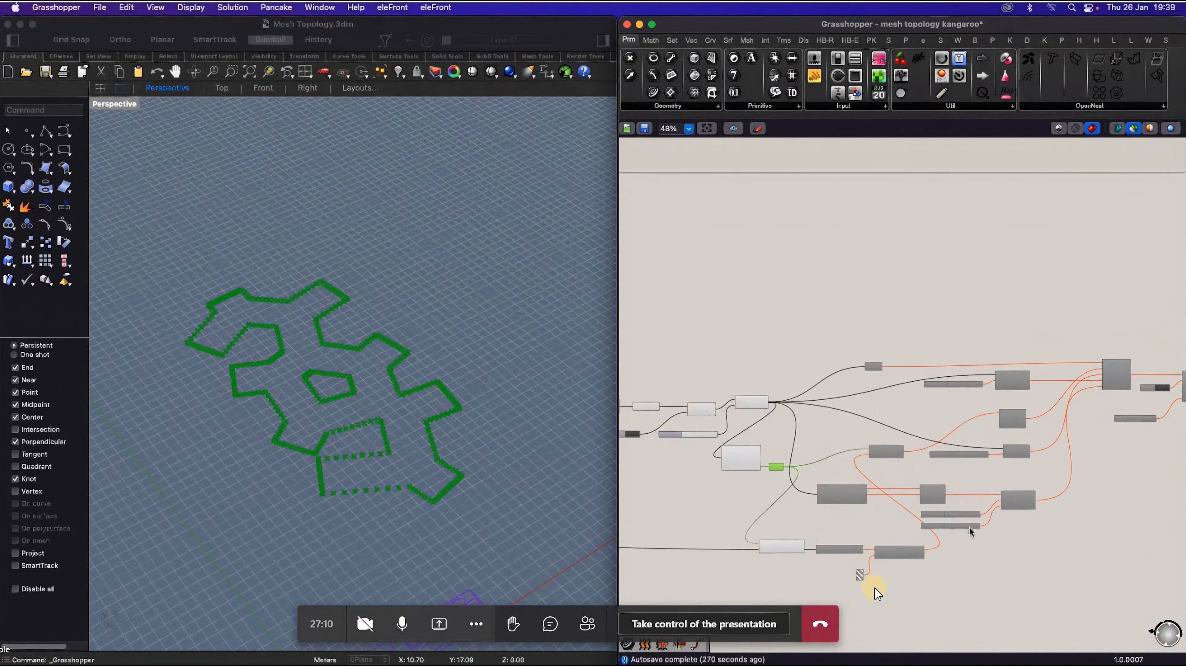
pyautogui.scroll(2, 967, 527)
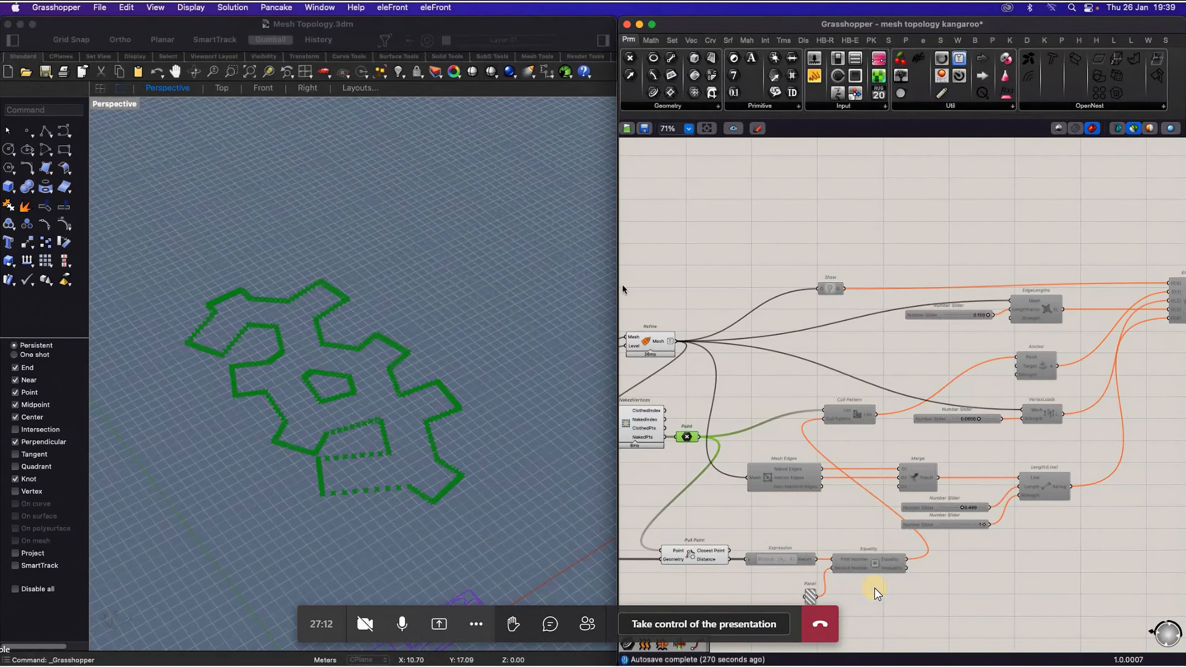
pyautogui.moveTo(666, 245); pyautogui.dragTo(961, 592)
pyautogui.press('space')
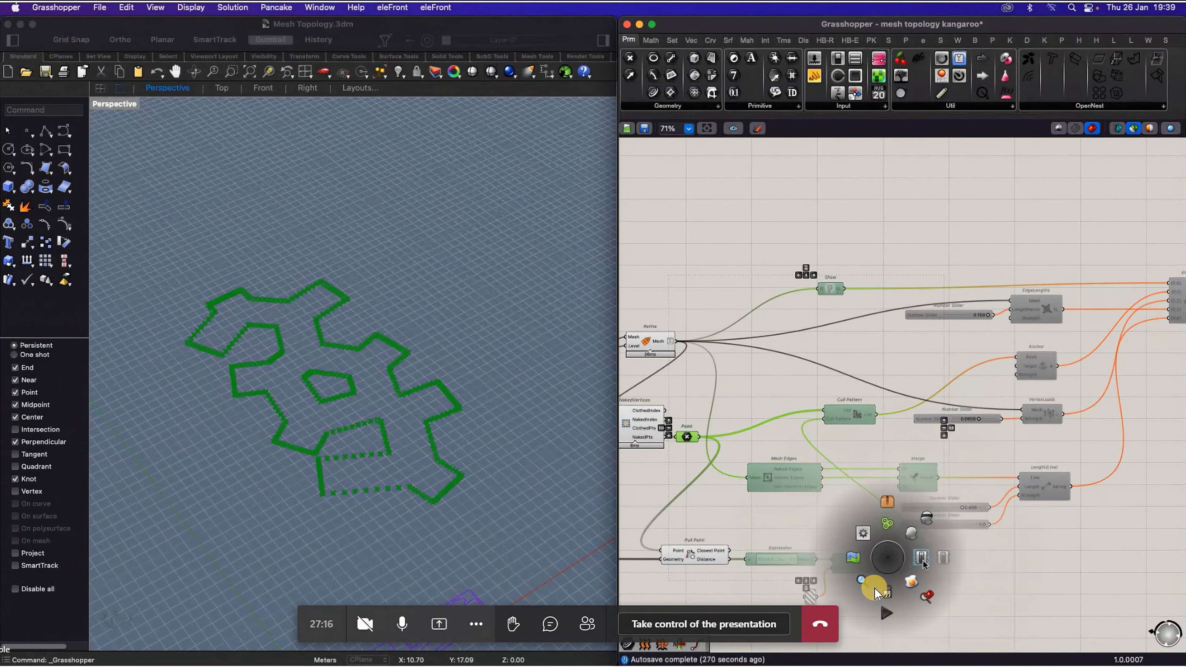
pyautogui.click(923, 561)
pyautogui.click(937, 553)
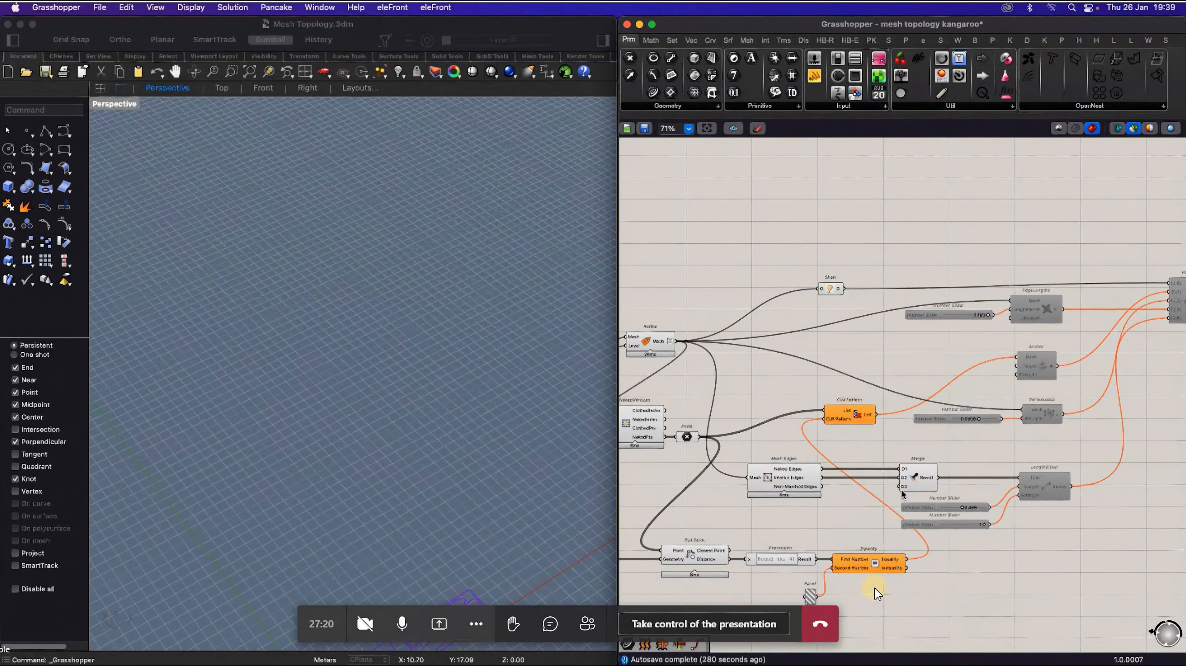
# Step: Enable the disabled Panel that feeds the Equality component's second number
pyautogui.scroll(-2, 902, 494)
pyautogui.moveTo(870, 613); pyautogui.dragTo(808, 563)
pyautogui.press('space')
pyautogui.click(875, 588)
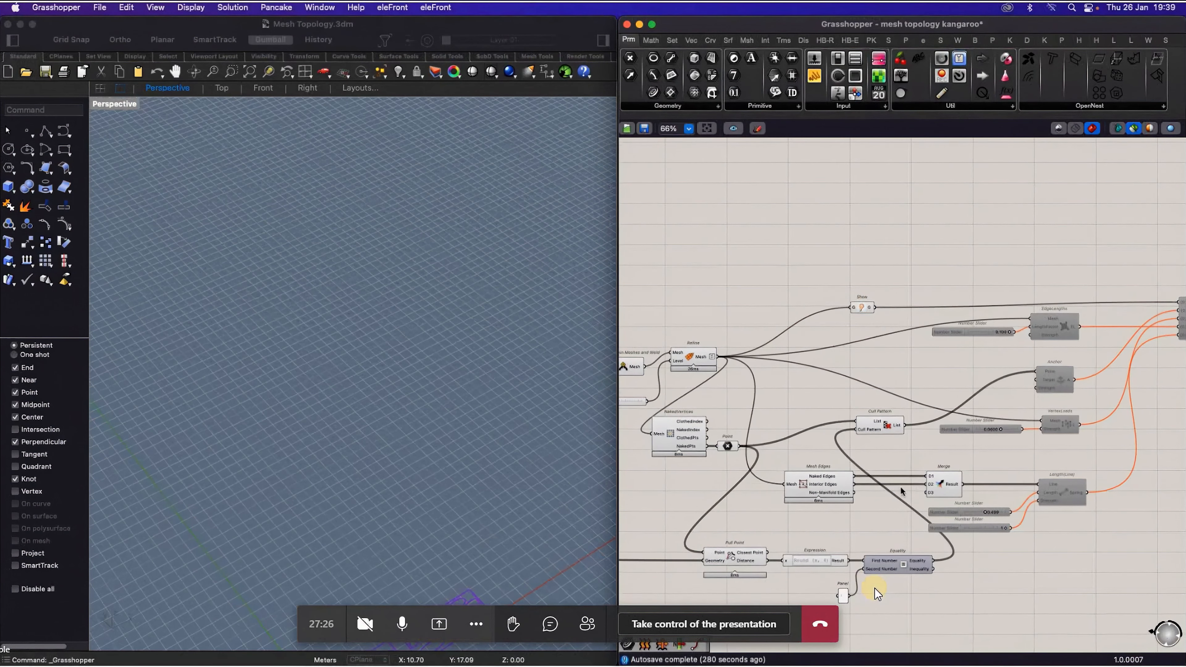
# Step: Preview the Mesh Edges component's naked and interior edges up close, and examine its links to Merge
pyautogui.click(836, 488)
pyautogui.scroll(5, 389, 462)
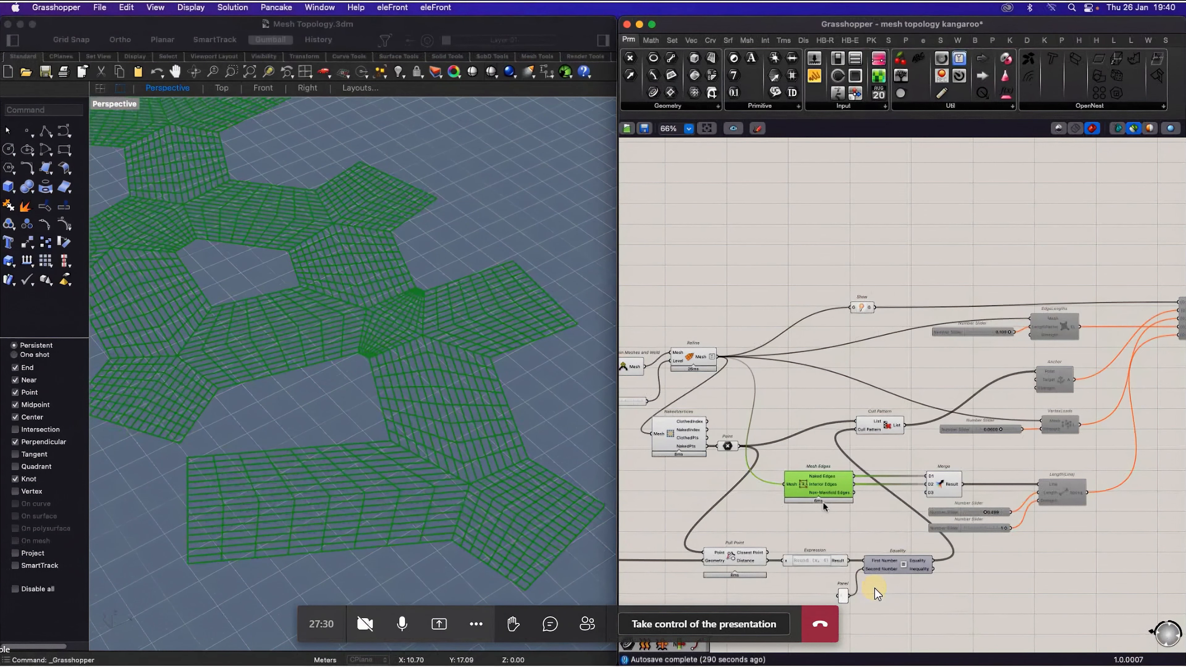
pyautogui.scroll(-1, 825, 507)
pyautogui.scroll(3, 757, 498)
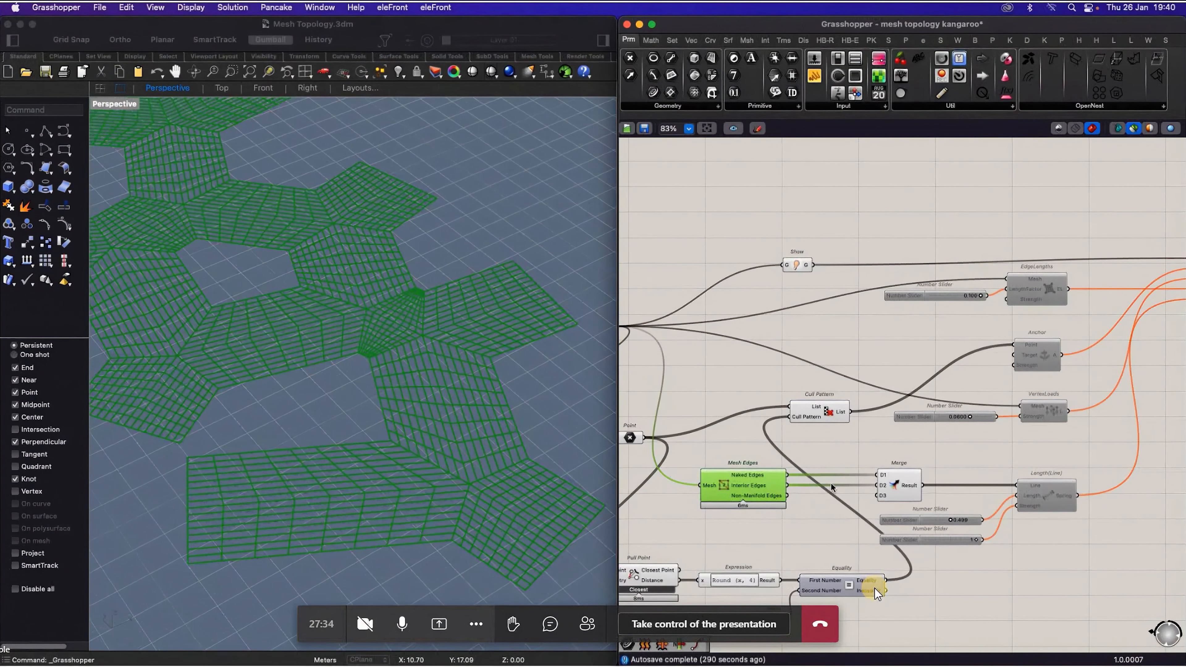
# Step: Examine the disabled Kangaroo goals downstream and trace their inputs back to the Refine and NakedVertices components
pyautogui.scroll(-4, 813, 486)
pyautogui.scroll(5, 1112, 341)
pyautogui.scroll(-3, 1032, 364)
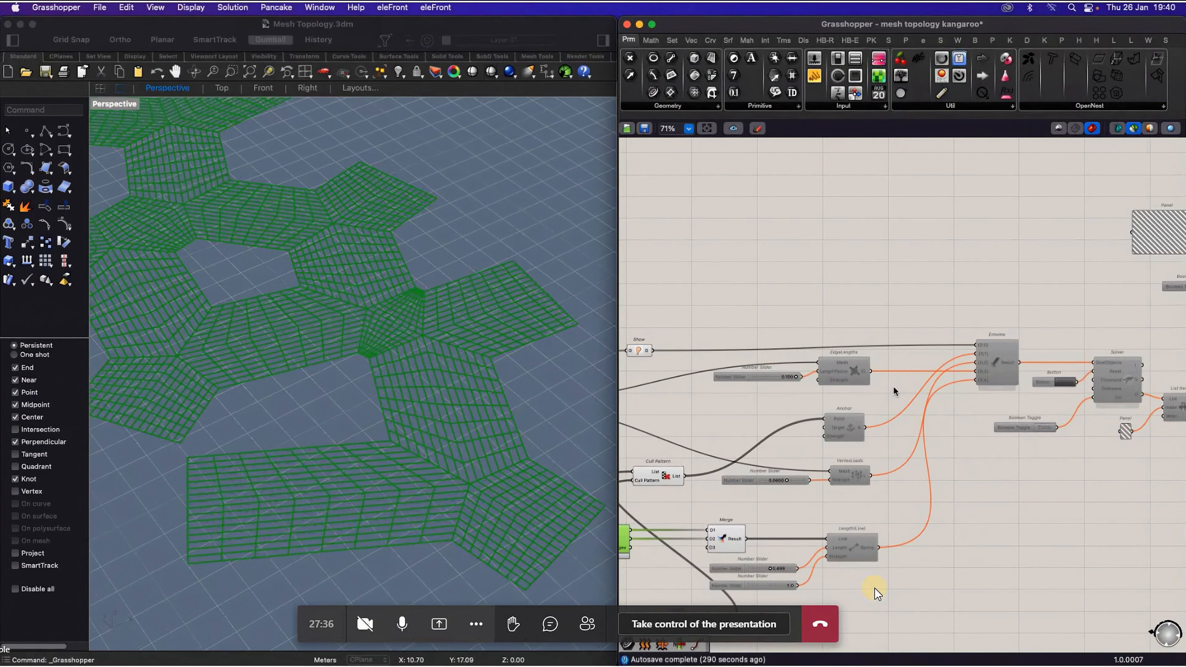
pyautogui.scroll(-1, 972, 410)
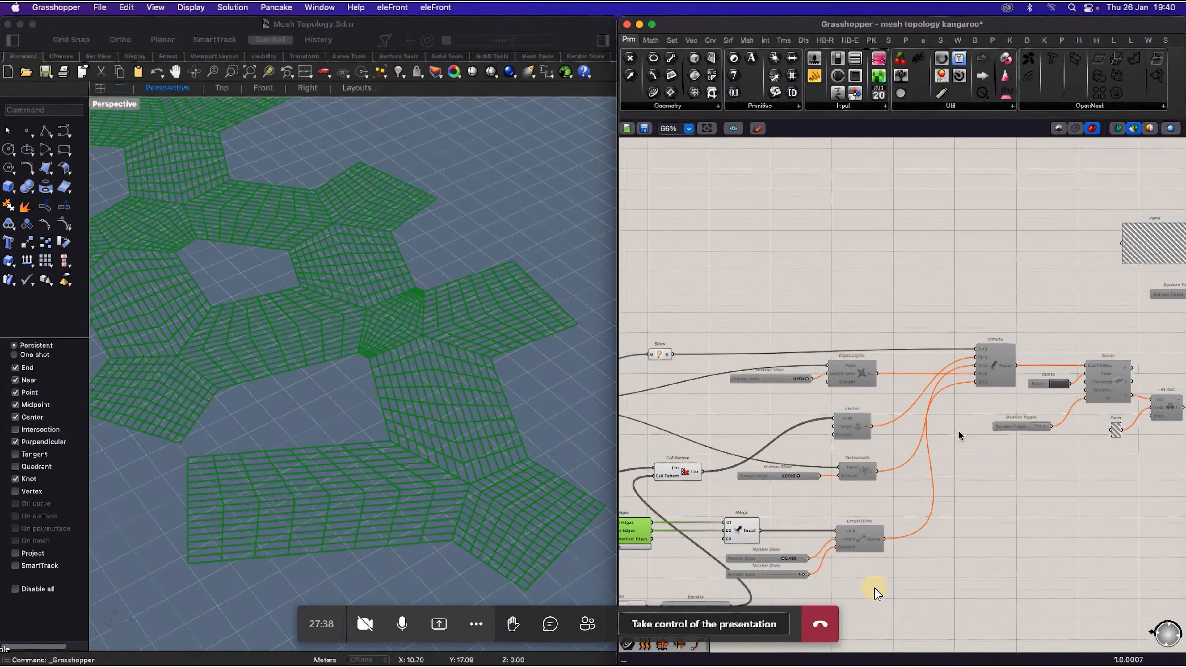
pyautogui.scroll(-5, 917, 484)
pyautogui.scroll(4, 689, 493)
pyautogui.scroll(2, 793, 492)
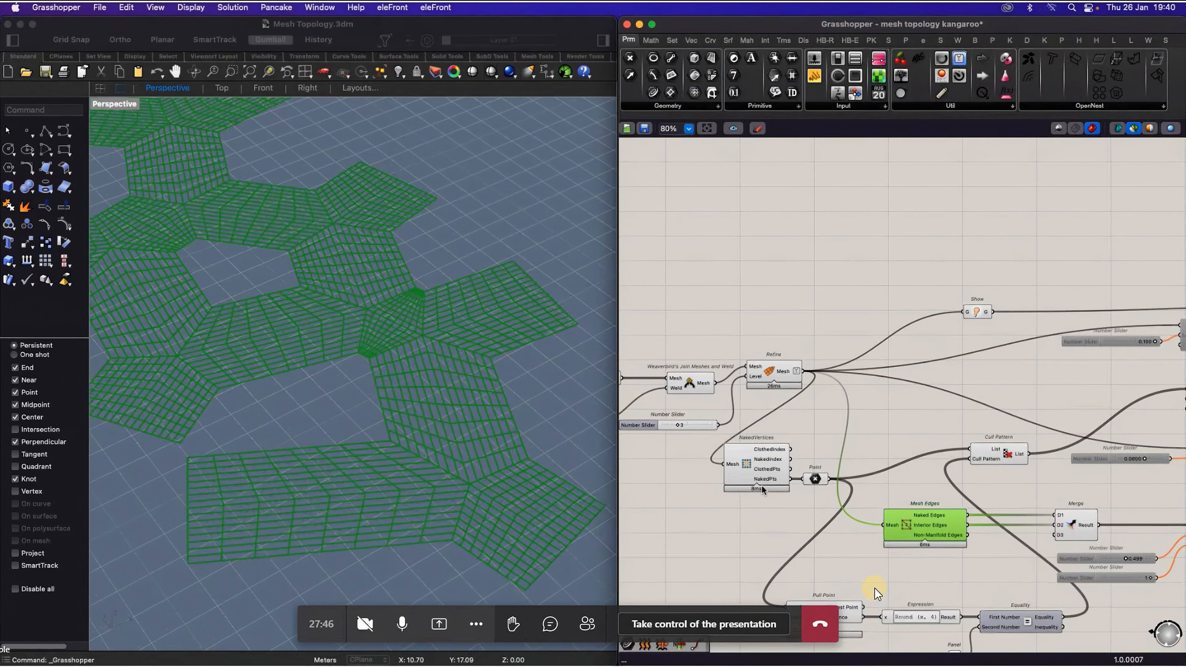
pyautogui.scroll(-5, 823, 512)
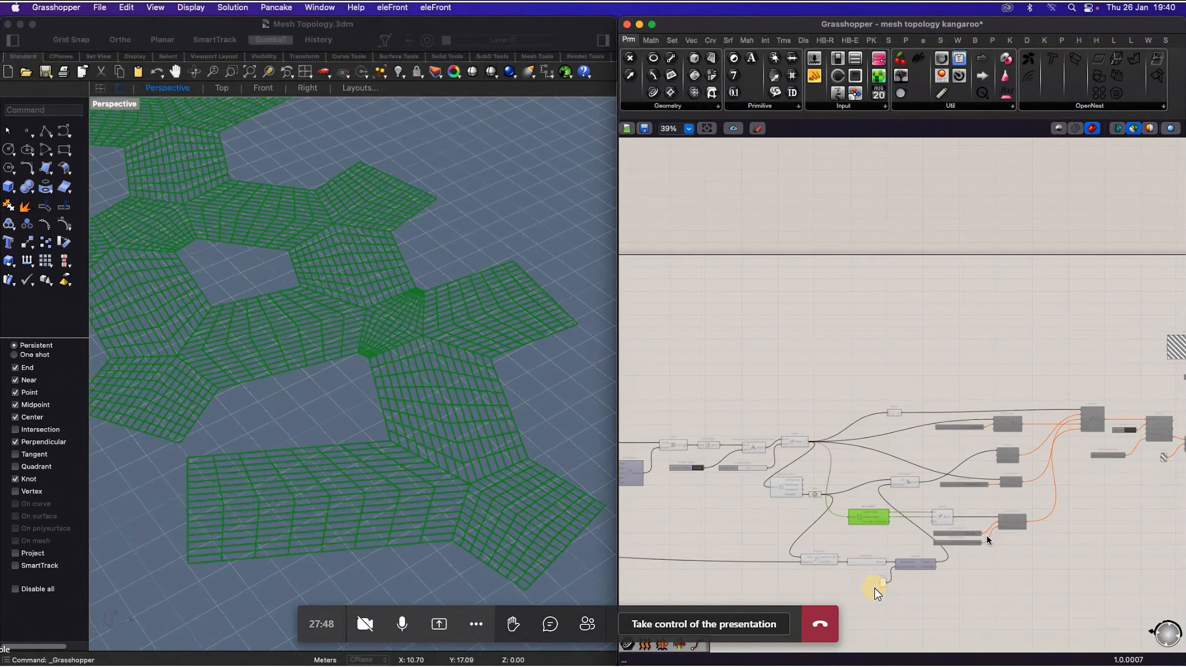
# Step: Enable the EdgeLengths, Anchor, VertexLoads and Length(Line) goals together with their number sliders
pyautogui.scroll(5, 1041, 516)
pyautogui.moveTo(974, 589); pyautogui.dragTo(840, 239)
pyautogui.press('space')
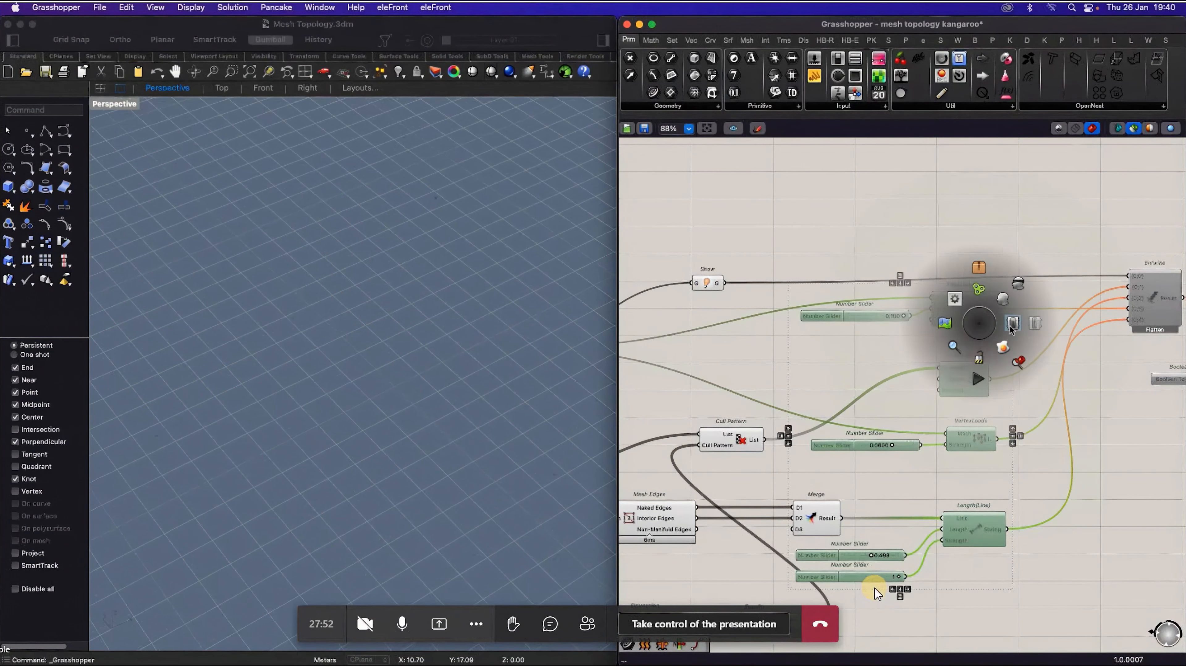
pyautogui.click(1009, 326)
pyautogui.click(918, 235)
# Step: Enable the Entwine, Solver and List Item components with their Button, Boolean Toggle and Panel to run the simulation
pyautogui.scroll(-7, 750, 357)
pyautogui.scroll(10, 750, 360)
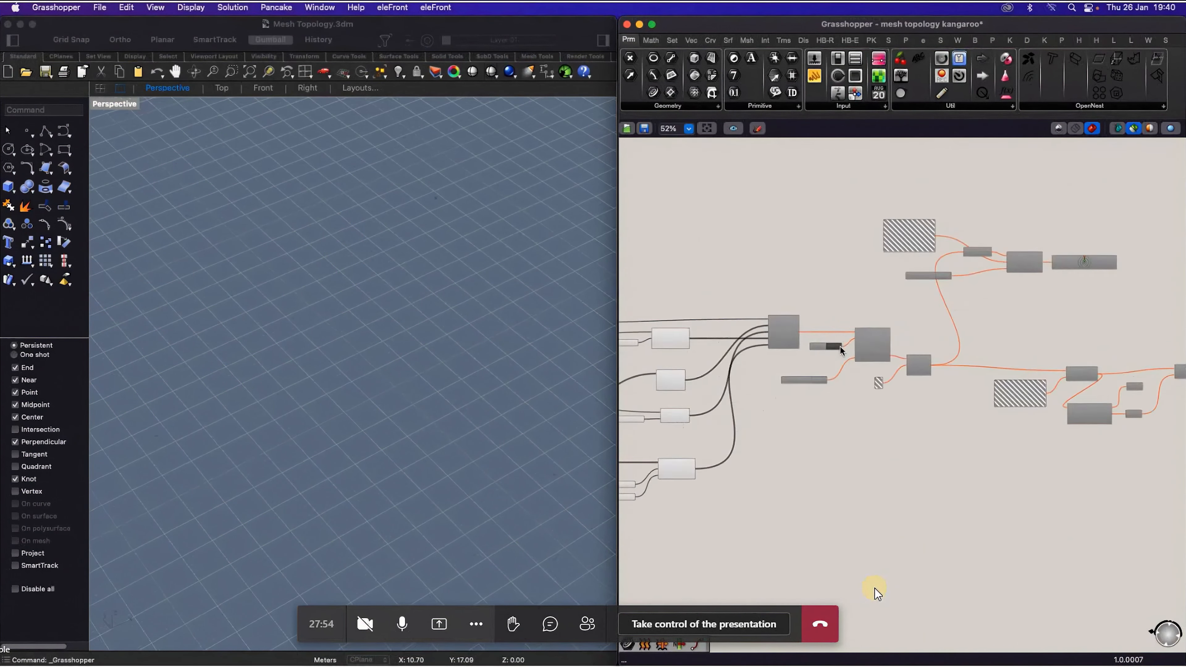
pyautogui.moveTo(1001, 462); pyautogui.dragTo(747, 288)
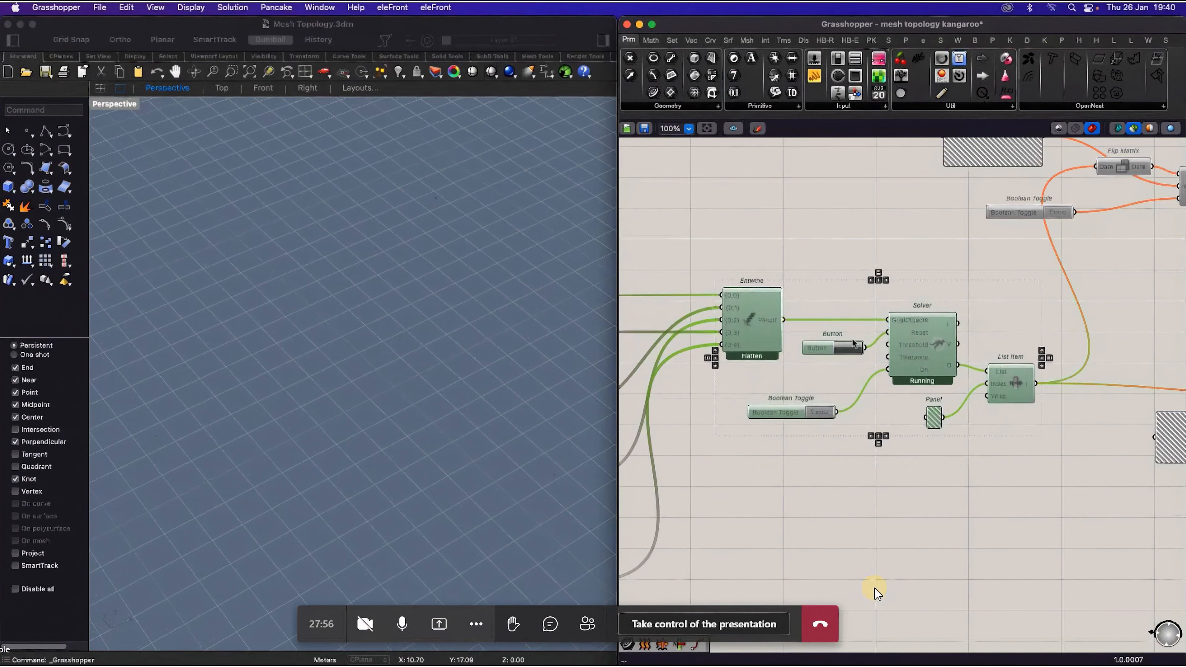
pyautogui.press('space')
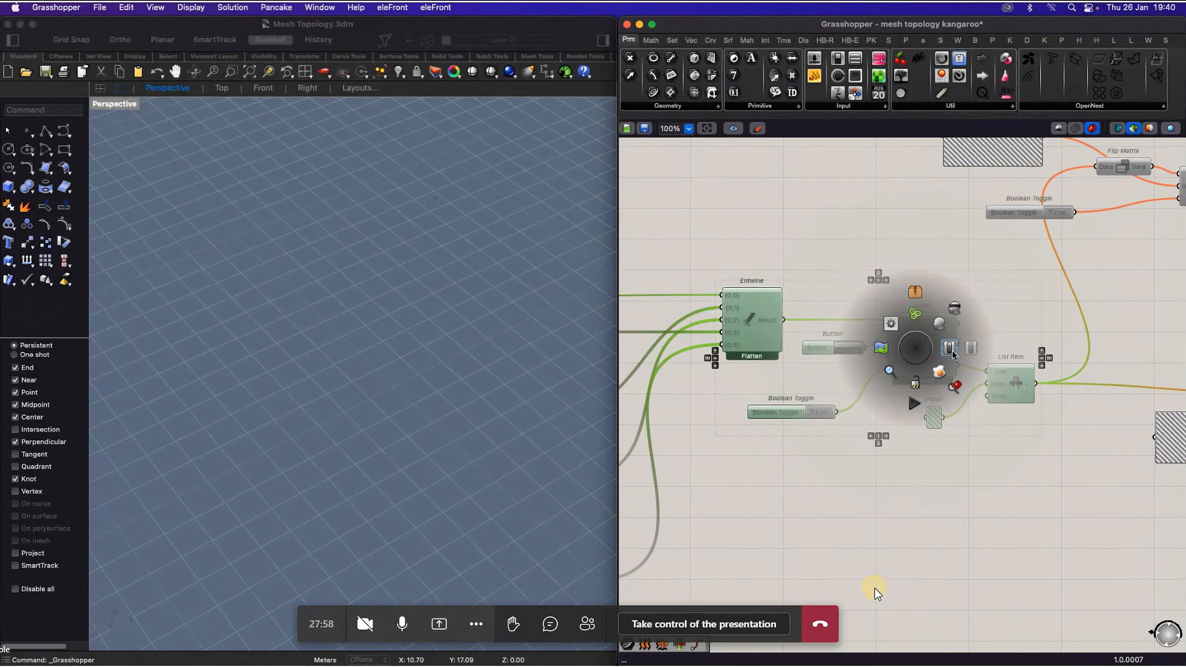
pyautogui.click(950, 349)
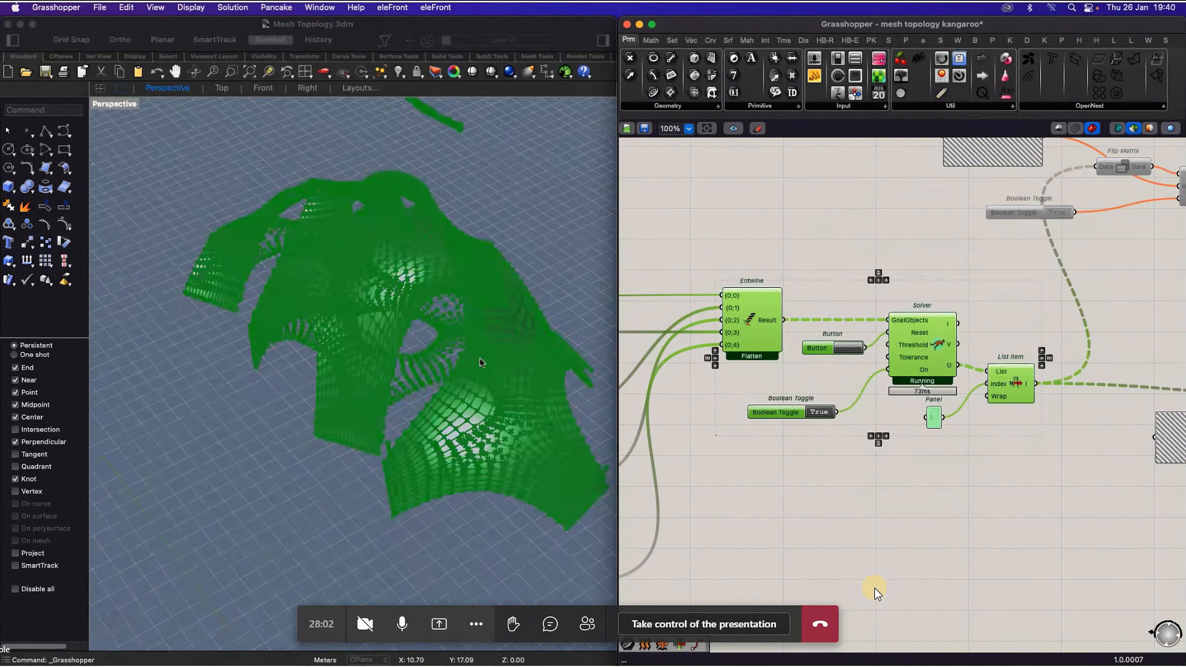
pyautogui.moveTo(487, 323); pyautogui.dragTo(487, 292, button='right')
pyautogui.click(458, 524)
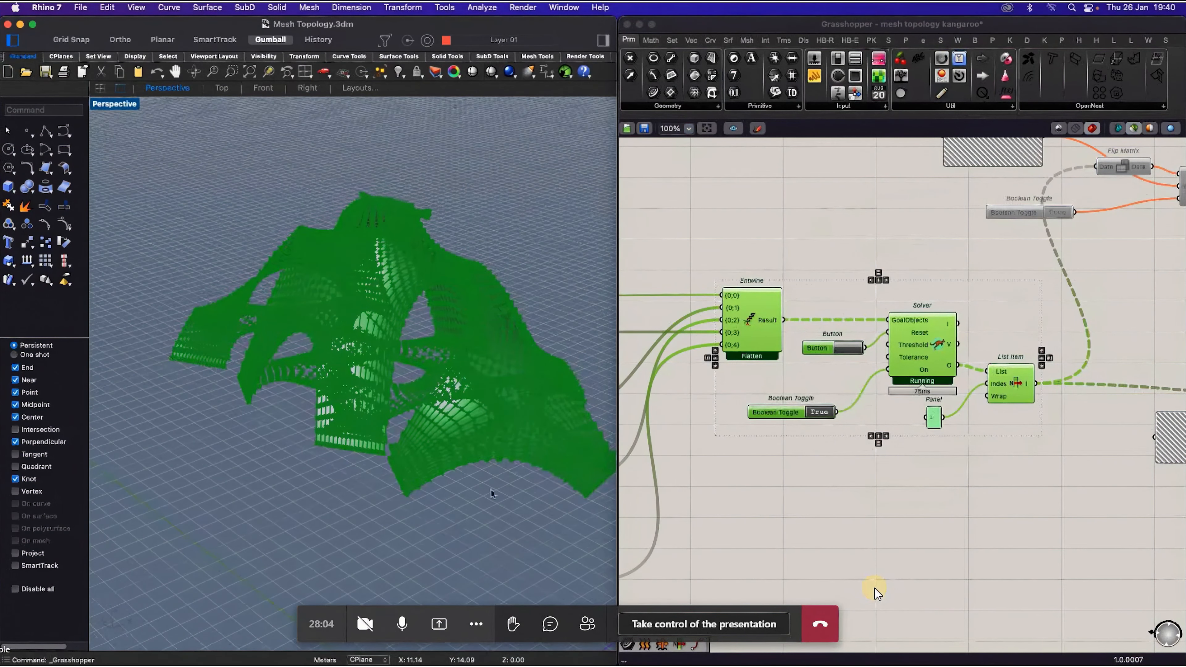
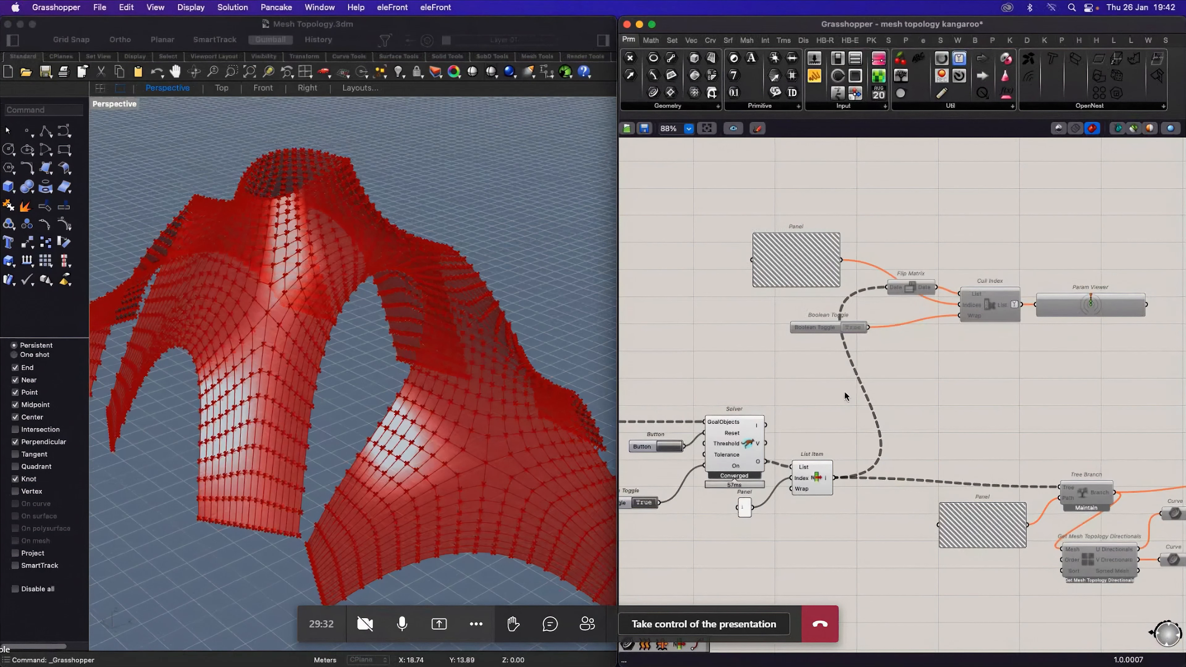
# Step: Preview the Kangaroo Solver's output in the Perspective viewport and clear the component selection
pyautogui.scroll(5, 800, 428)
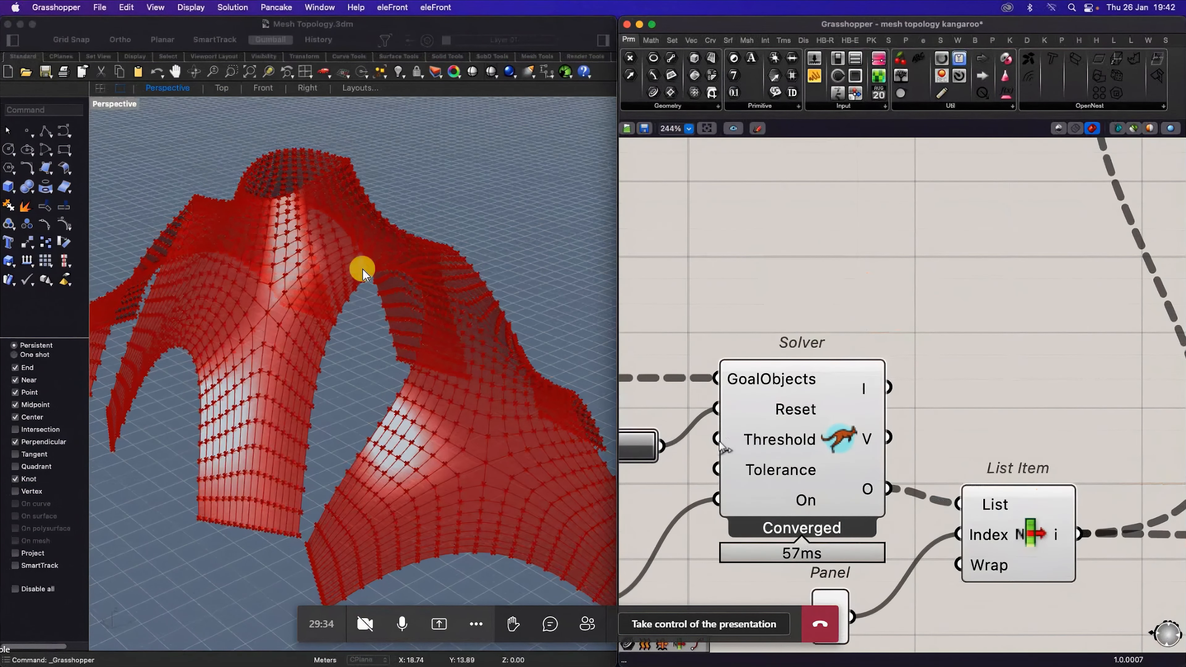
pyautogui.click(800, 428)
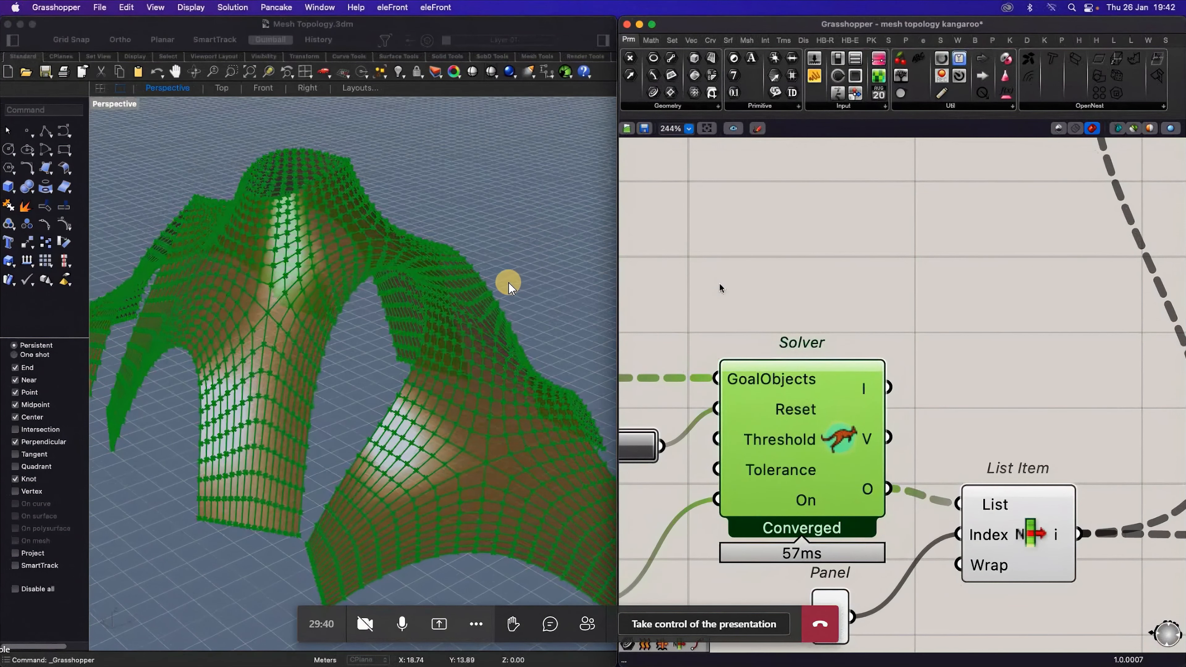
pyautogui.click(490, 290)
pyautogui.scroll(-5, 731, 323)
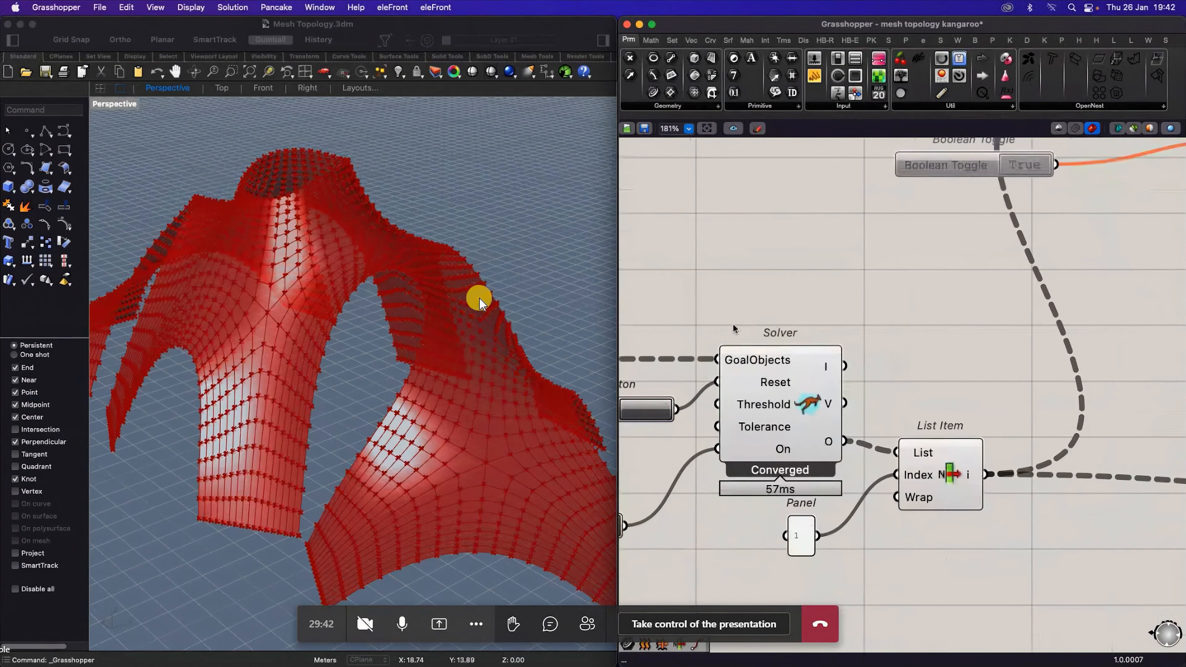
# Step: Continue along the definition past Cull Index to the Tree Branch and Get Mesh Topology Directionals components
pyautogui.hscroll(8, 858, 411)
pyautogui.scroll(4, 858, 411)
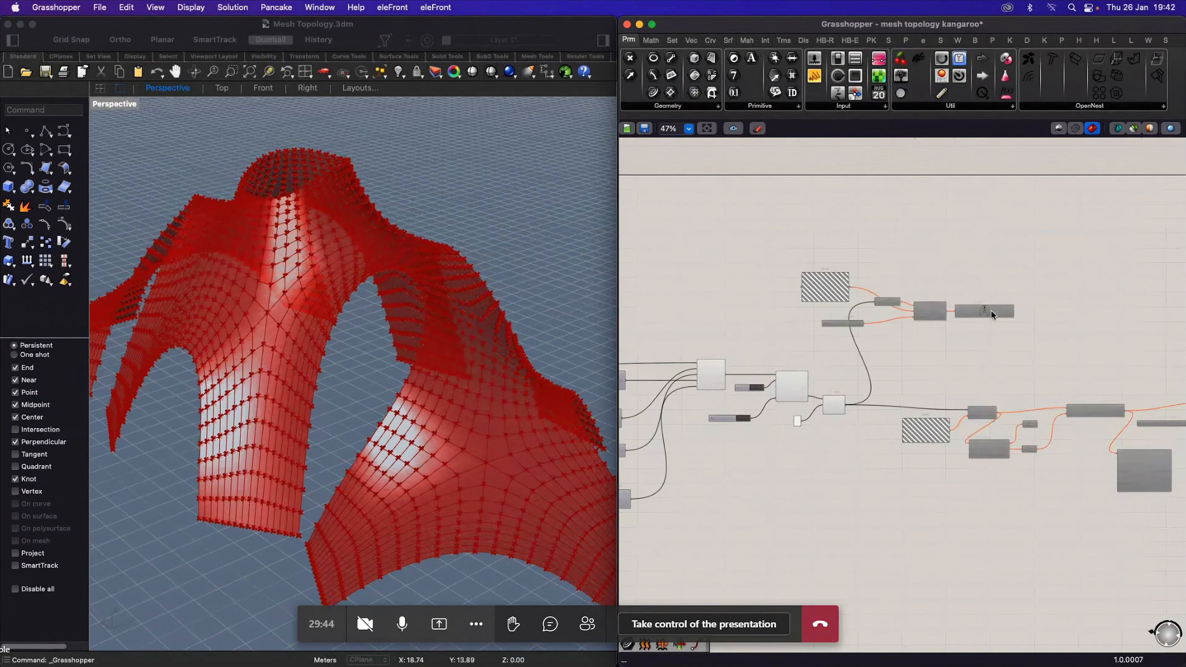
pyautogui.scroll(-2, 947, 337)
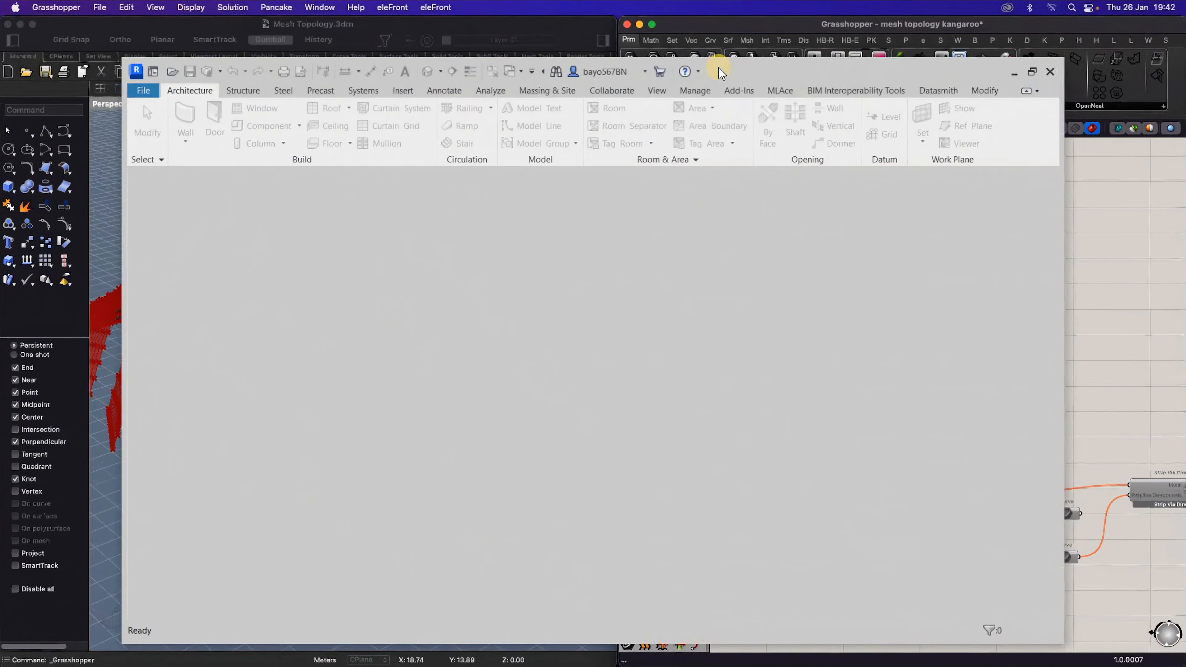
pyautogui.scroll(8, 759, 270)
pyautogui.scroll(-9, 715, 266)
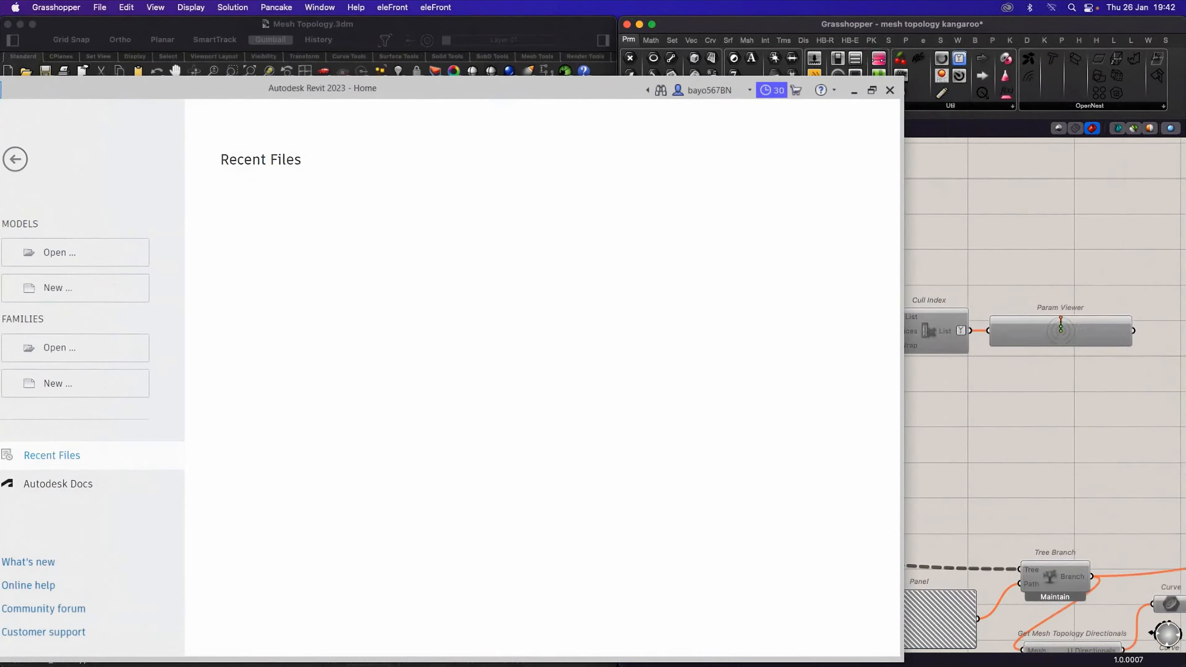
pyautogui.scroll(4, 1007, 556)
pyautogui.scroll(-3, 958, 401)
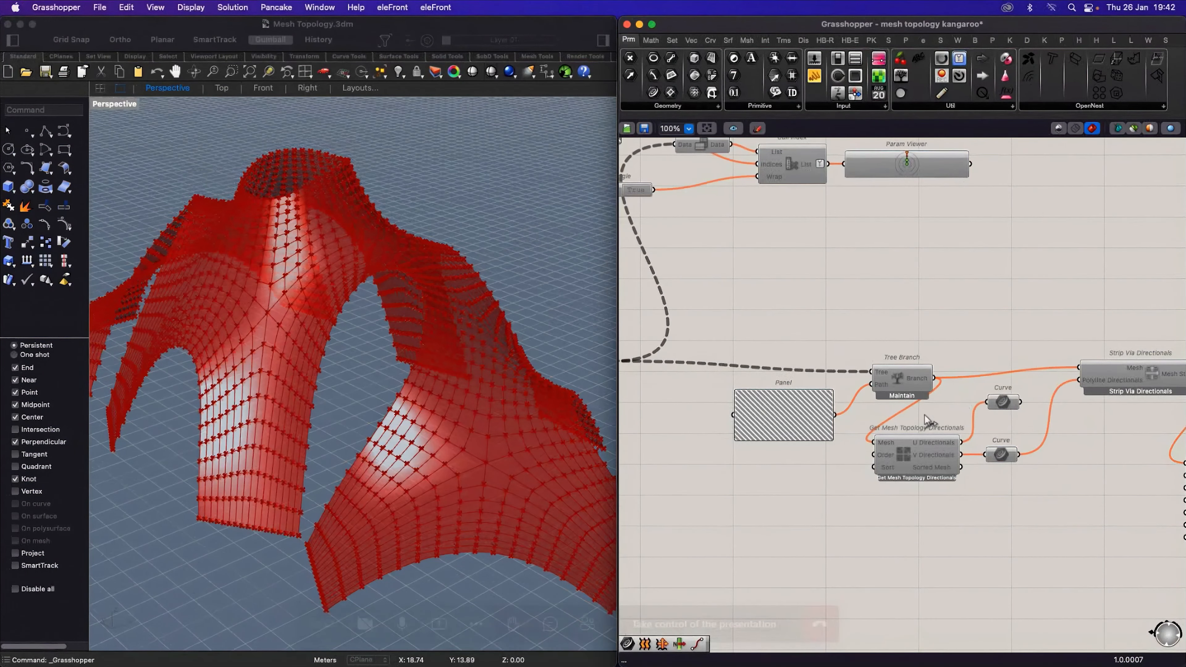
# Step: Enable the Tree Branch and Get Mesh Topology Directionals components together with their Panel and two Curve parameters
pyautogui.moveTo(1019, 509); pyautogui.dragTo(740, 341)
pyautogui.middleClick(902, 376)
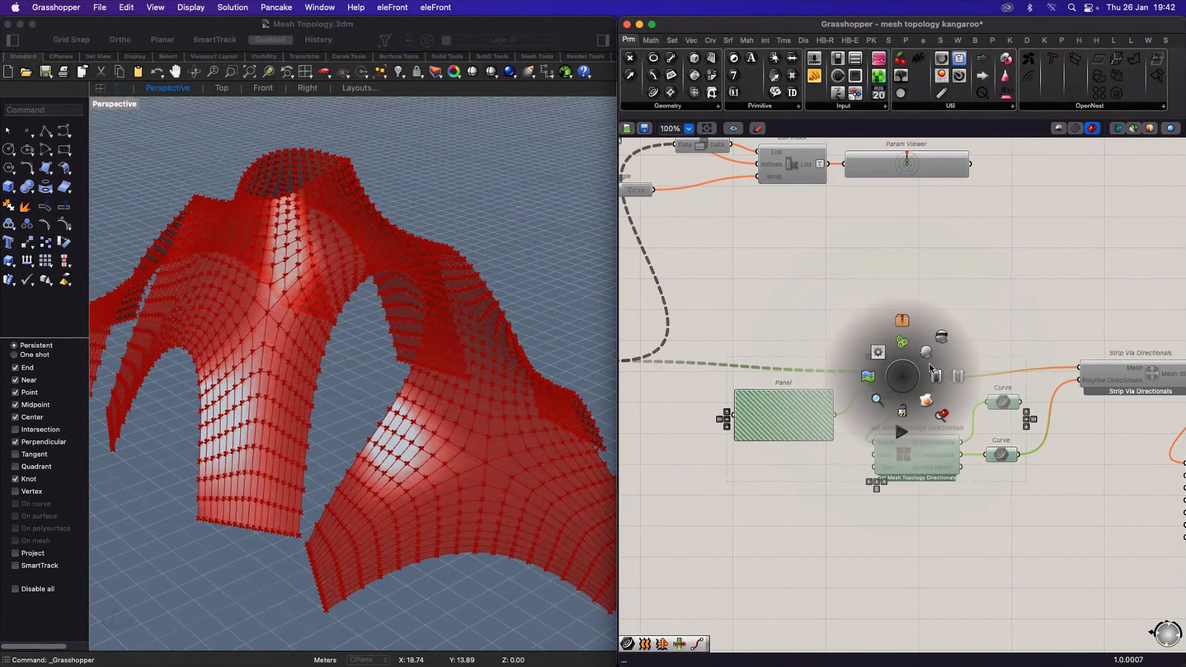
pyautogui.click(934, 377)
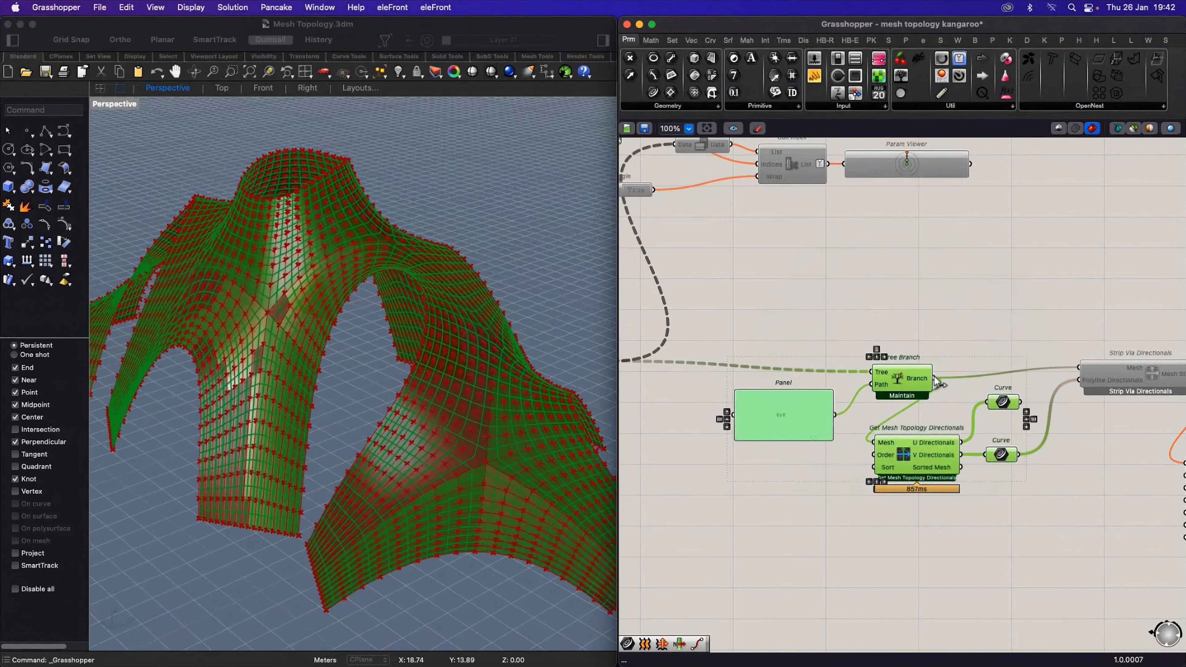
pyautogui.click(901, 311)
pyautogui.scroll(-8, 794, 420)
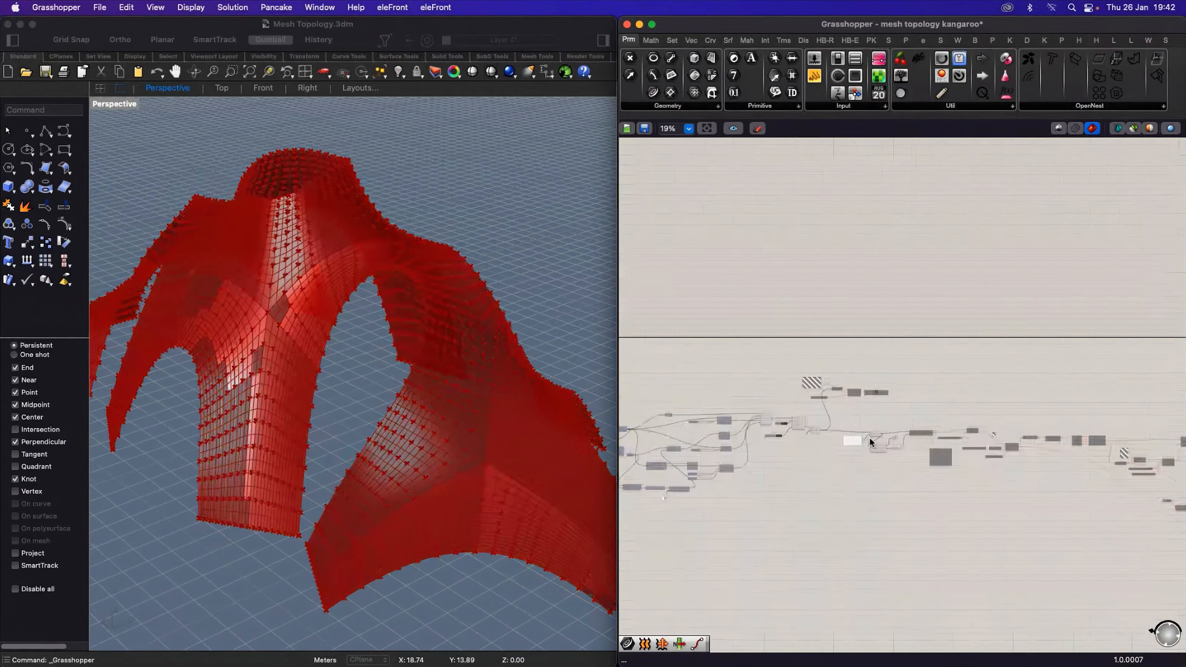
pyautogui.moveTo(820, 486); pyautogui.dragTo(718, 401)
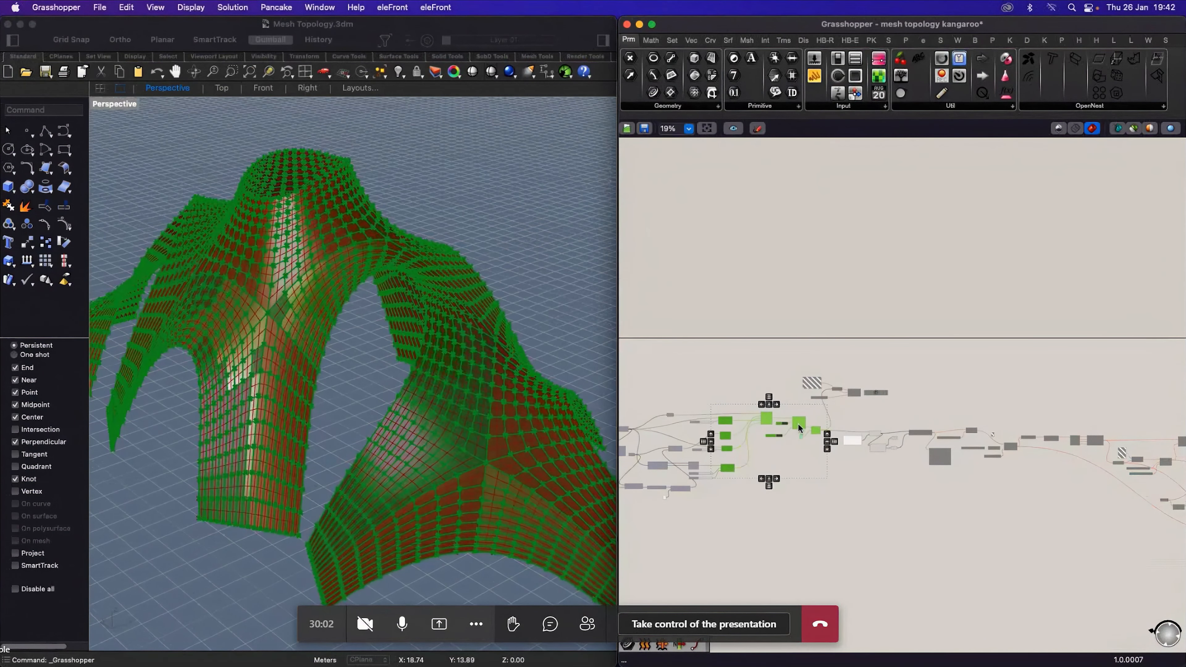
pyautogui.press('space')
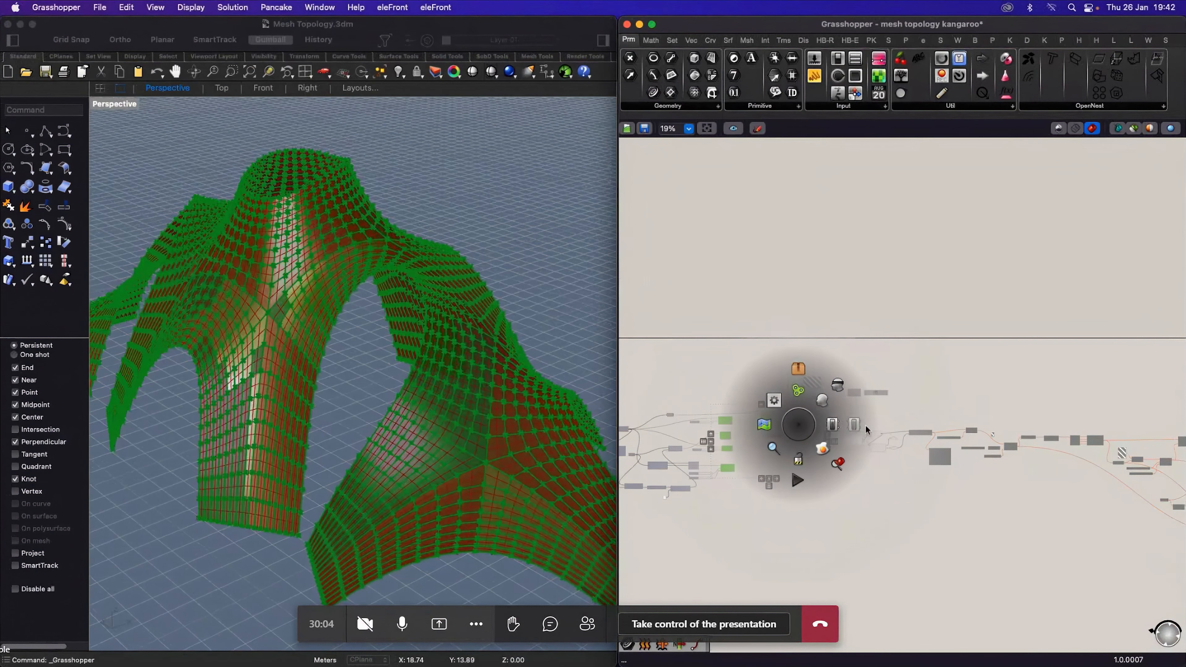
pyautogui.click(854, 425)
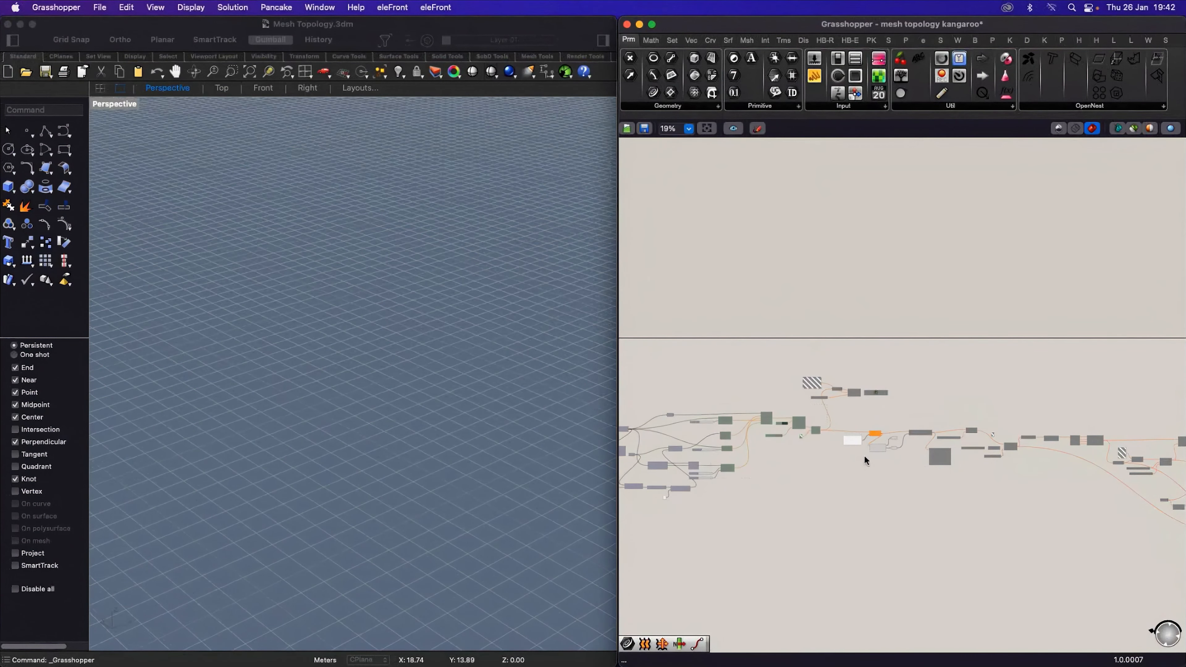
pyautogui.scroll(6, 802, 421)
pyautogui.moveTo(653, 384); pyautogui.dragTo(651, 383)
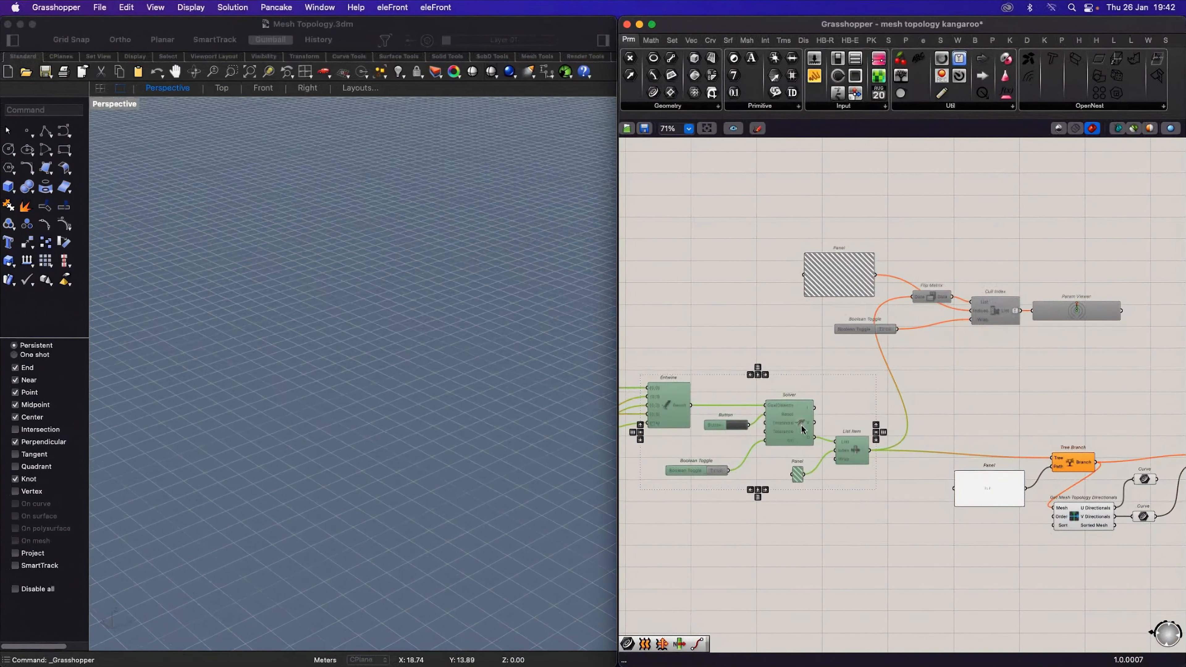
pyautogui.press('space')
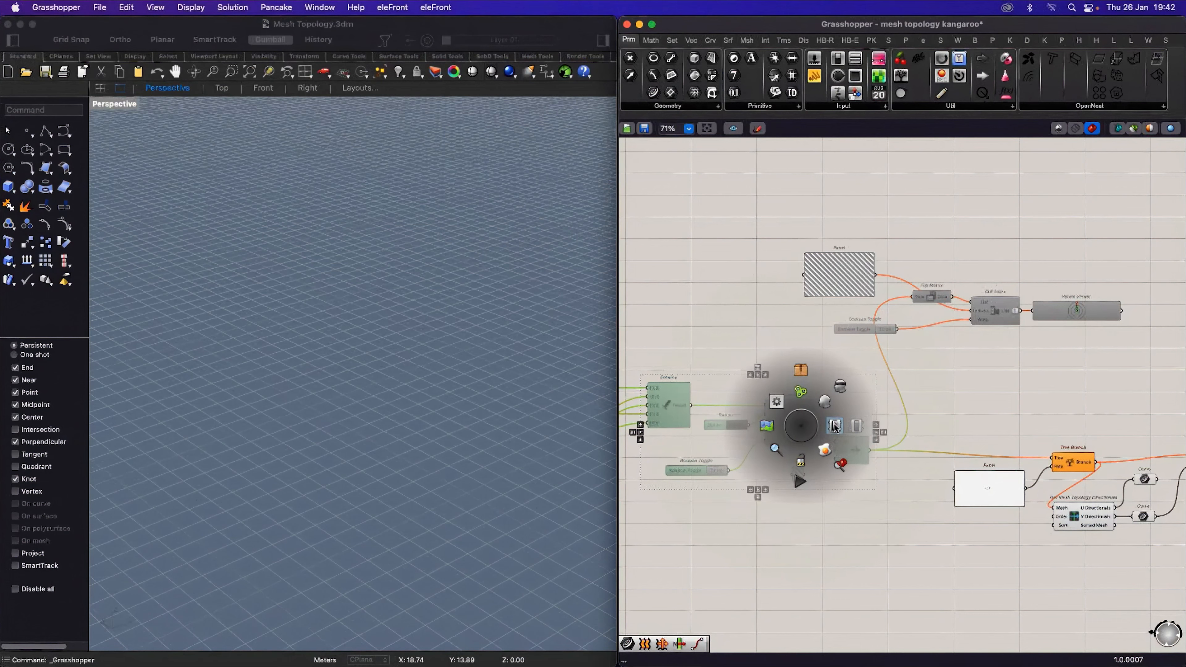
pyautogui.click(835, 427)
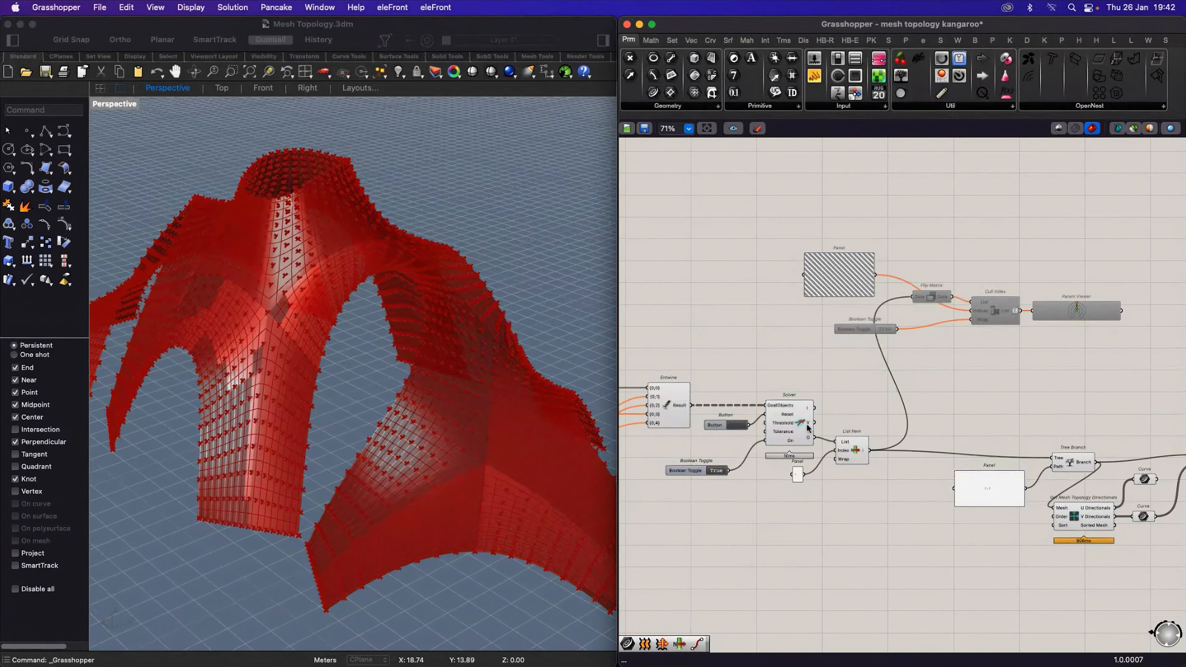
# Step: Disable the viewport preview of the Kangaroo Solver and the List Item component
pyautogui.click(805, 424)
pyautogui.press('space')
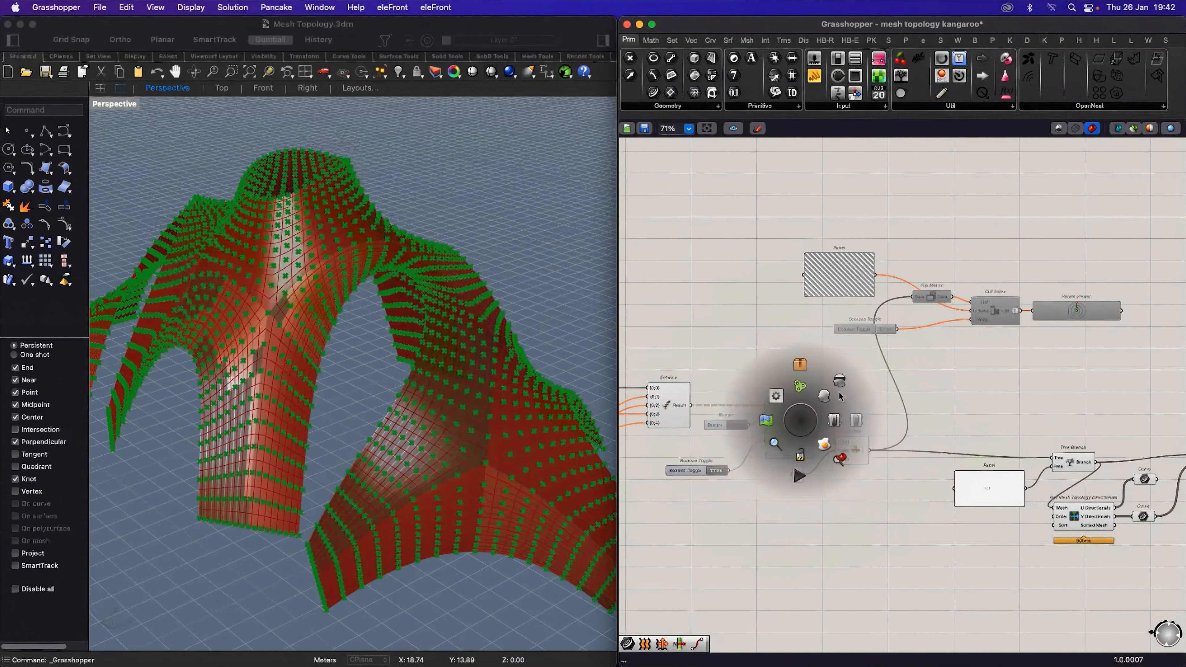
pyautogui.click(839, 381)
pyautogui.click(845, 446)
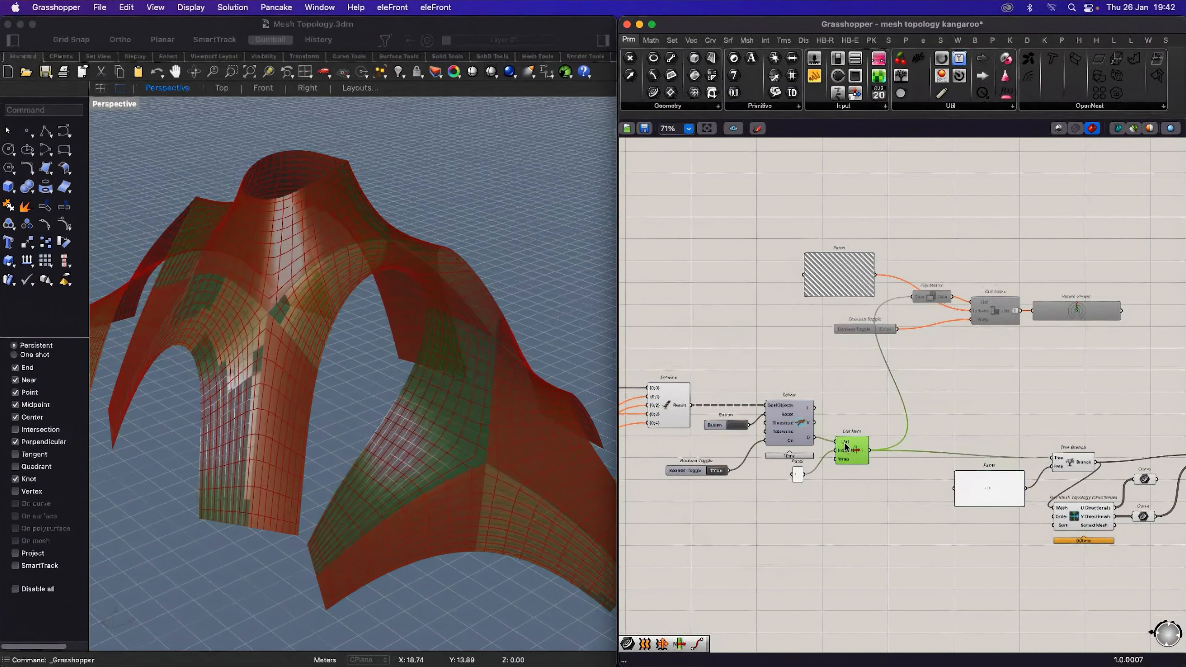
pyautogui.press('space')
pyautogui.click(869, 405)
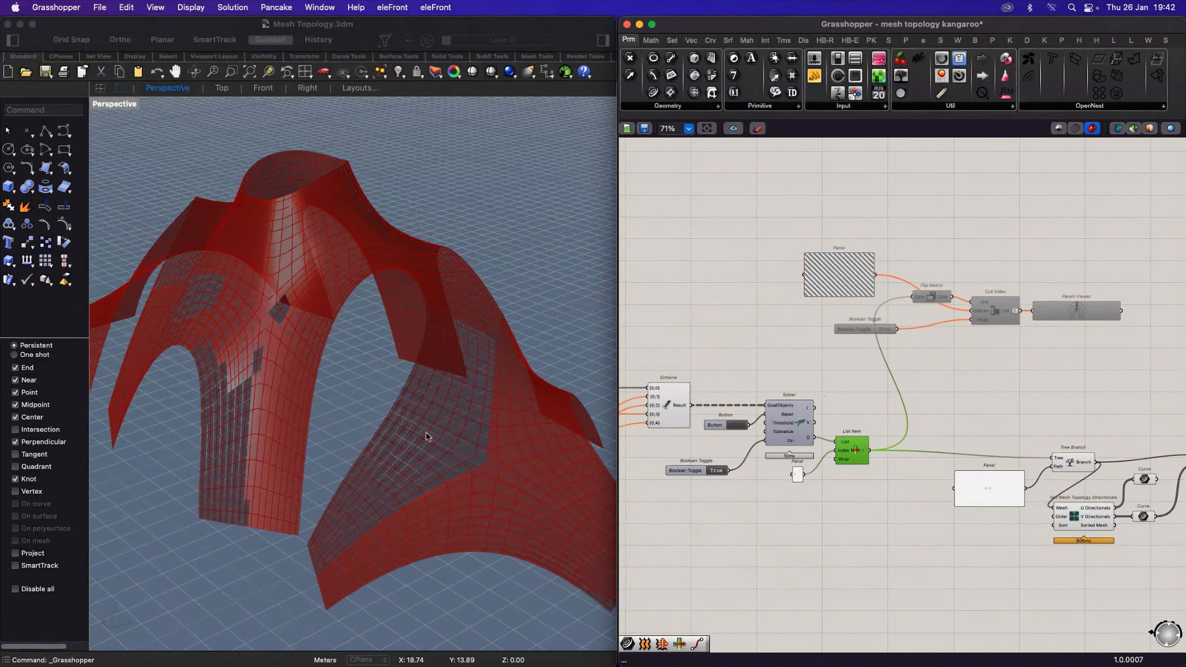
# Step: Examine the Get Mesh Topology Directionals component and highlight its U and V directional curves on the mesh
pyautogui.keyDown('shift'); pyautogui.moveTo(456, 455); pyautogui.dragTo(390, 436, button='right'); pyautogui.keyUp('shift')
pyautogui.scroll(-3, 823, 456)
pyautogui.scroll(3, 1052, 488)
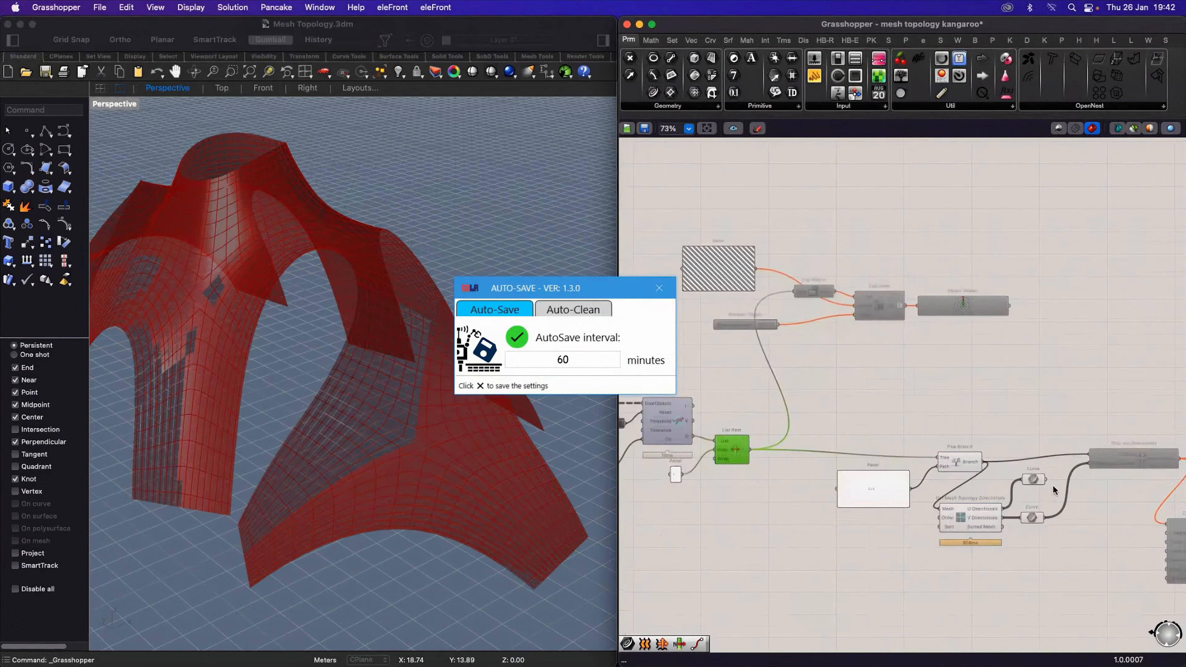
pyautogui.scroll(3, 1051, 488)
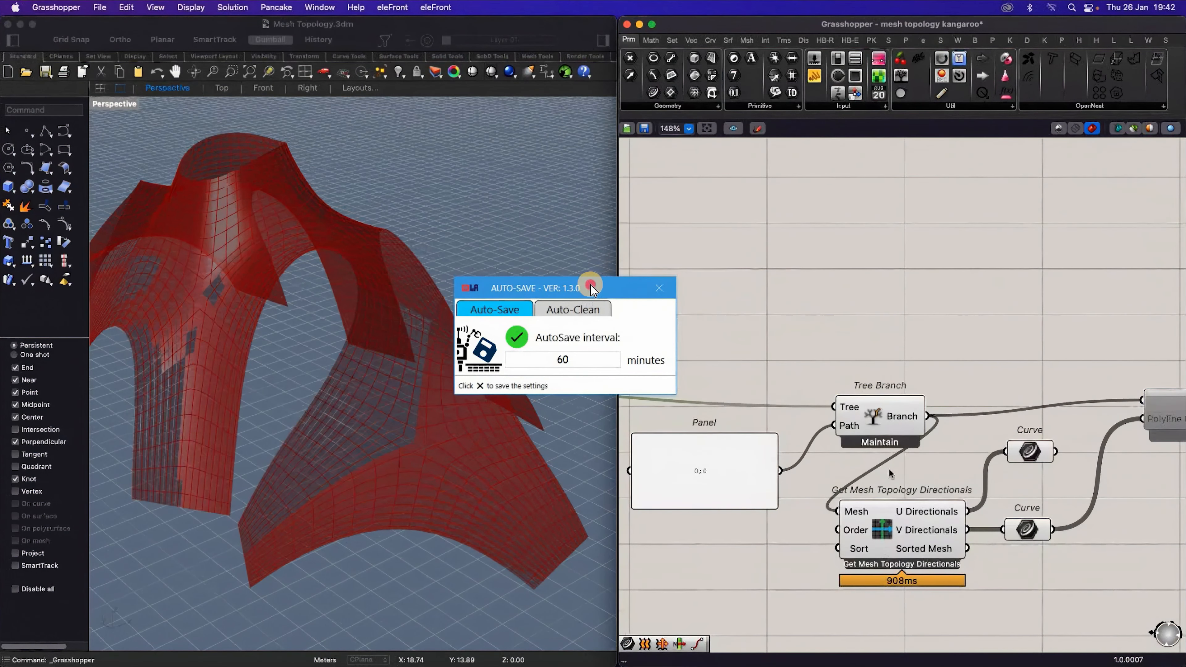
pyautogui.click(902, 532)
pyautogui.click(944, 479)
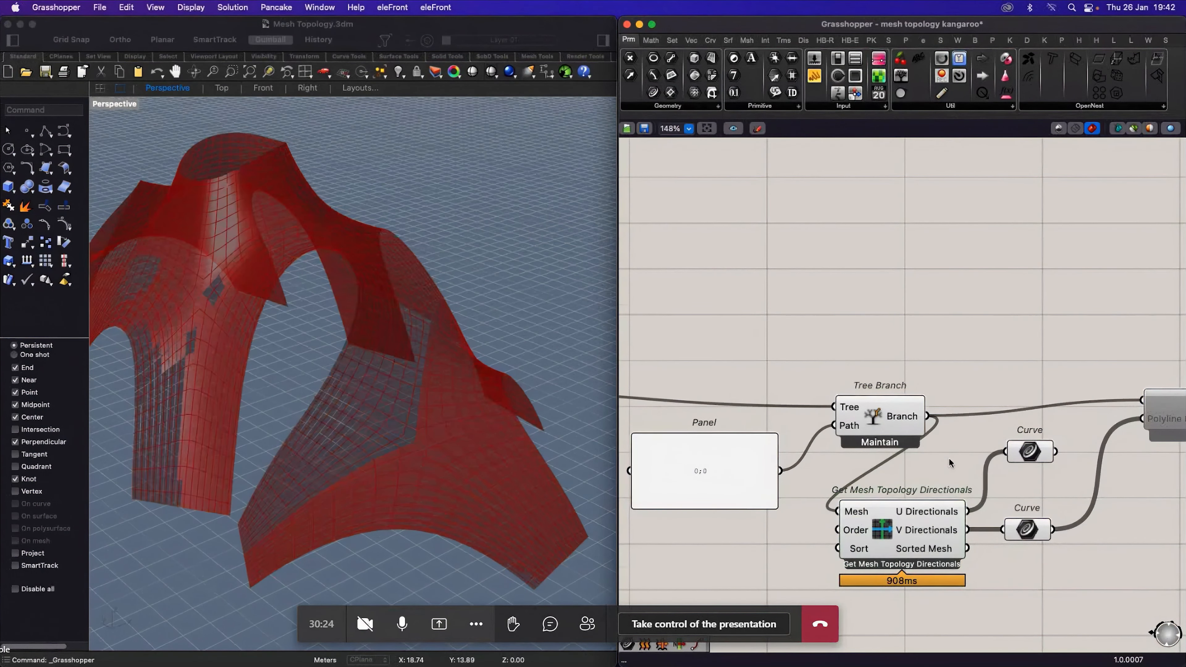
pyautogui.scroll(-5, 929, 468)
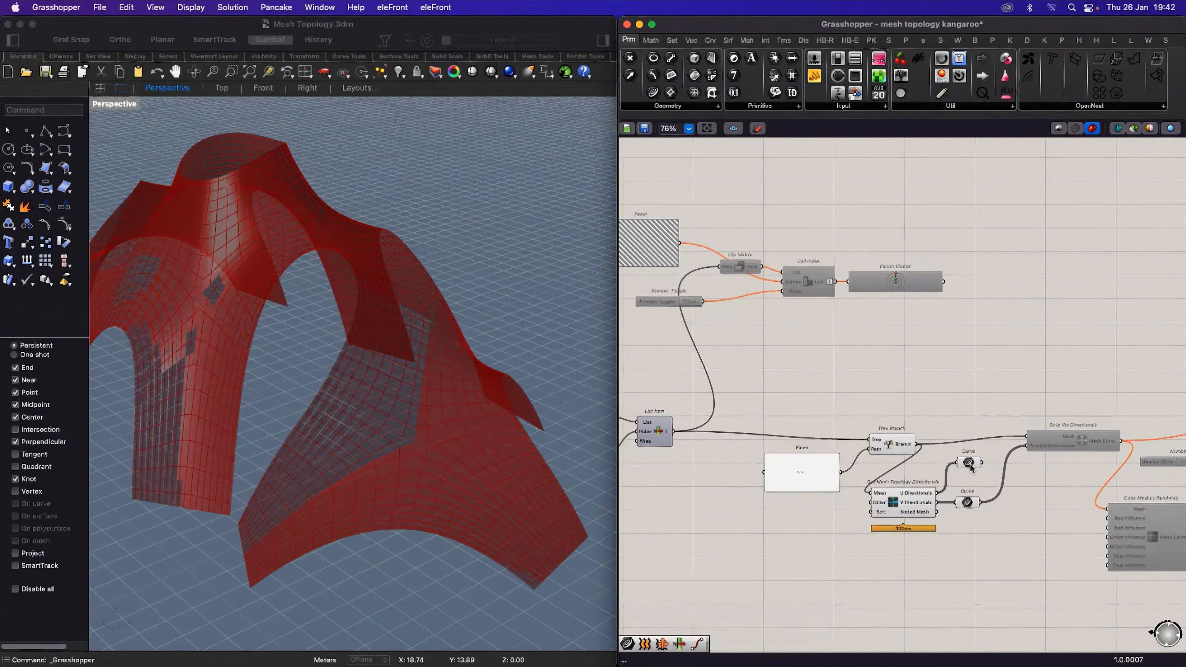
pyautogui.click(969, 464)
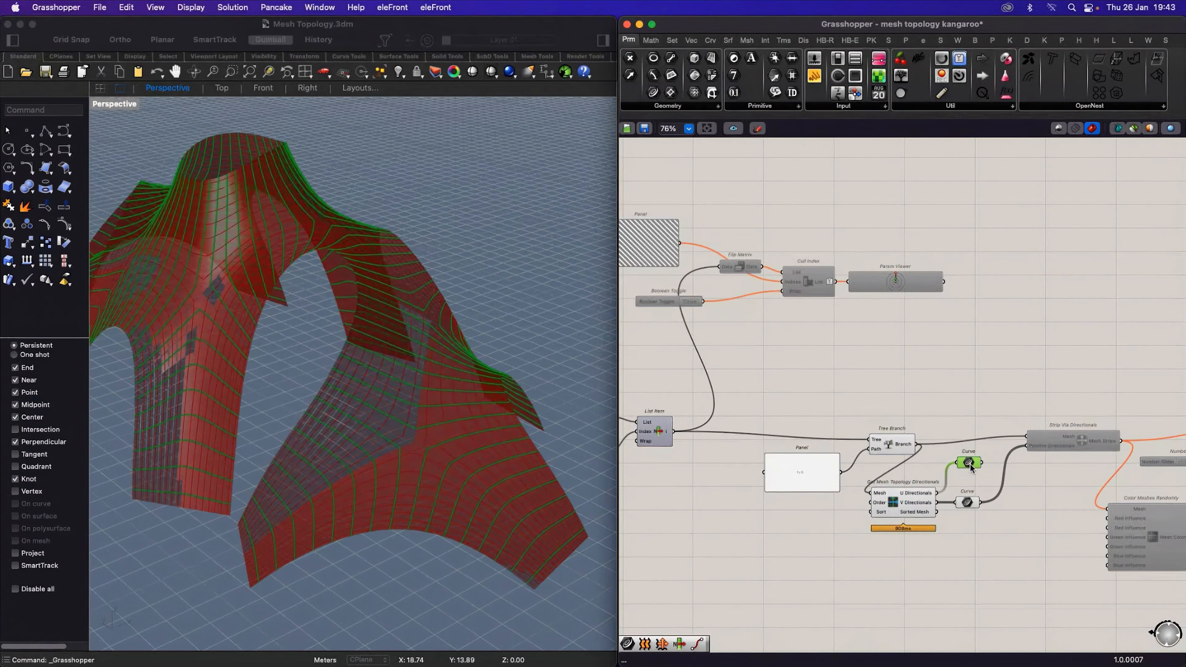
pyautogui.click(967, 502)
pyautogui.click(973, 531)
# Step: Enable the Strip Via Directionals component to decompose the mesh into topological strips
pyautogui.scroll(-5, 873, 485)
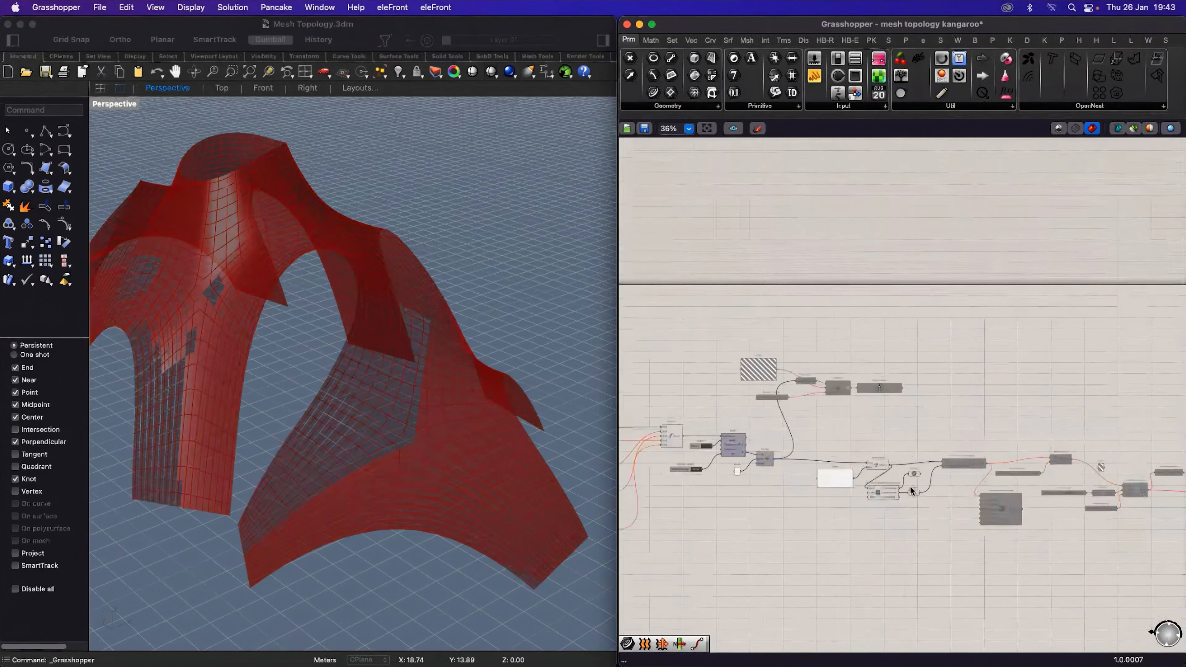
pyautogui.scroll(5, 1008, 504)
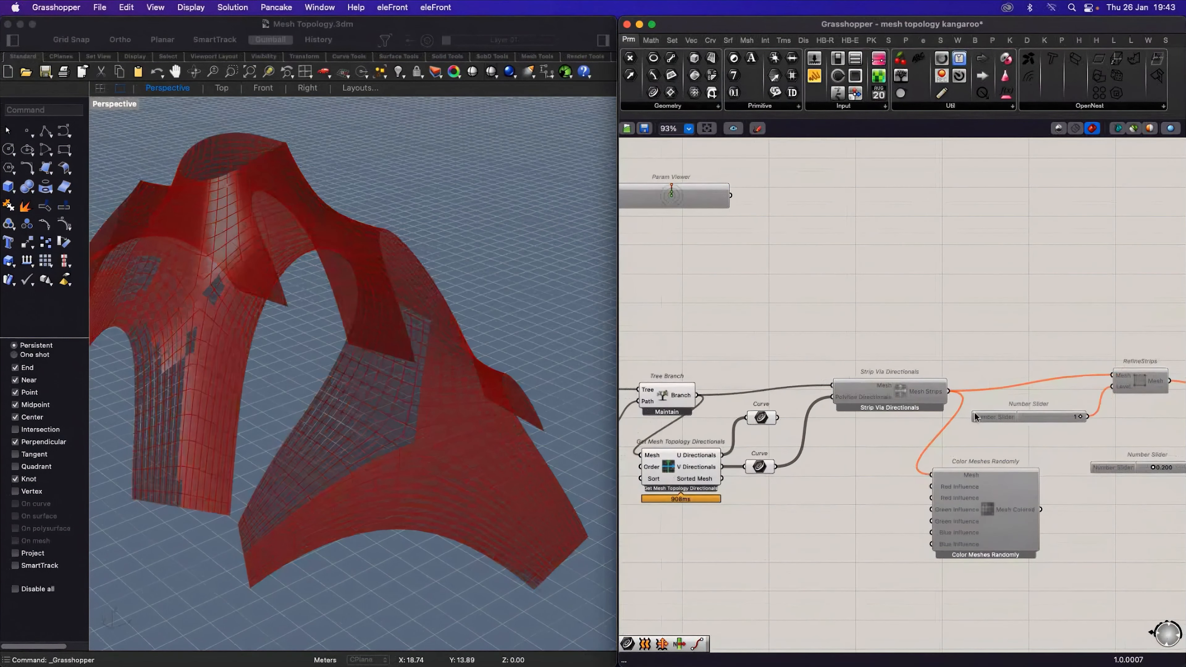
pyautogui.scroll(3, 866, 439)
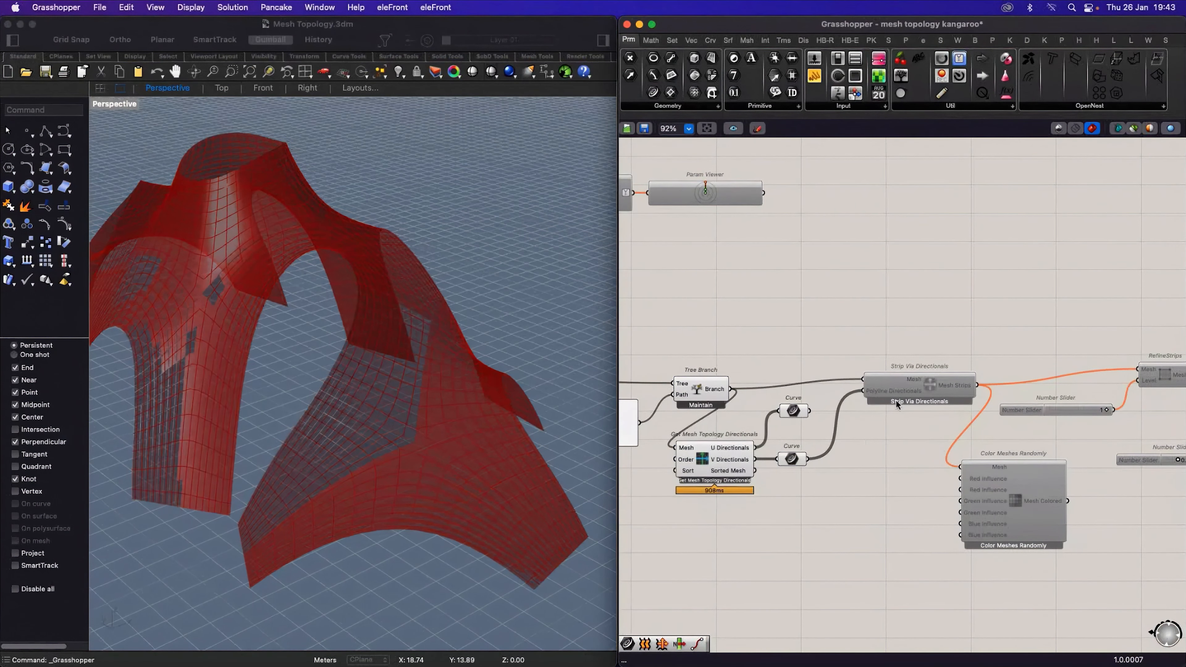
pyautogui.click(918, 383)
pyautogui.middleClick(908, 381)
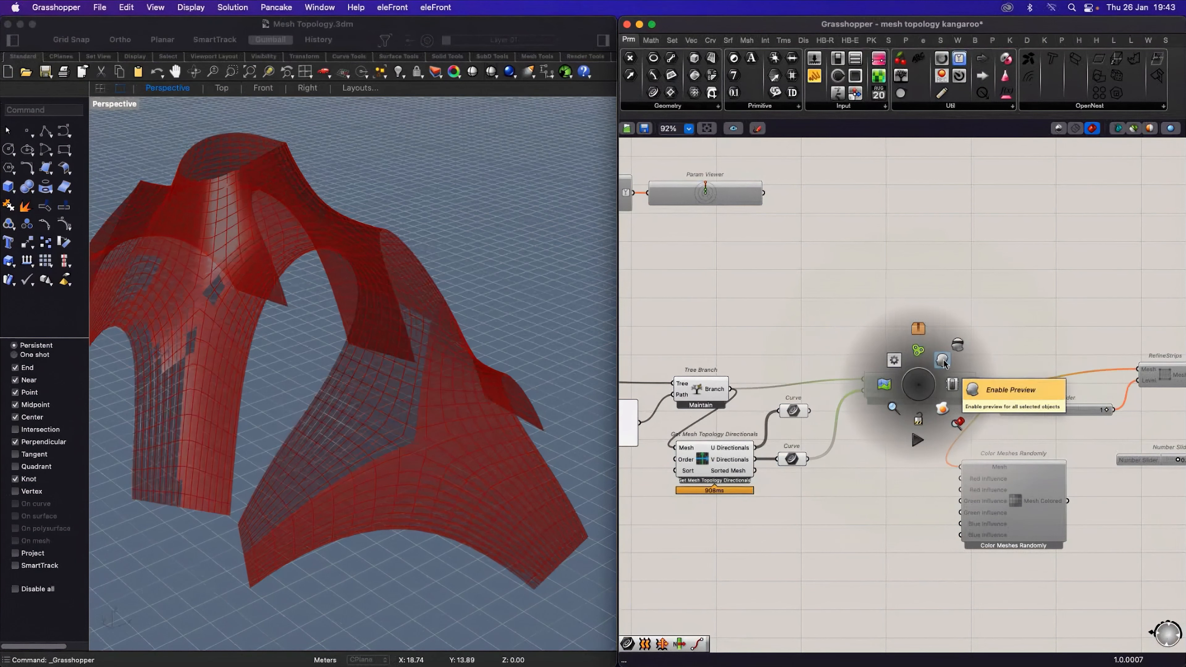
pyautogui.middleClick(927, 396)
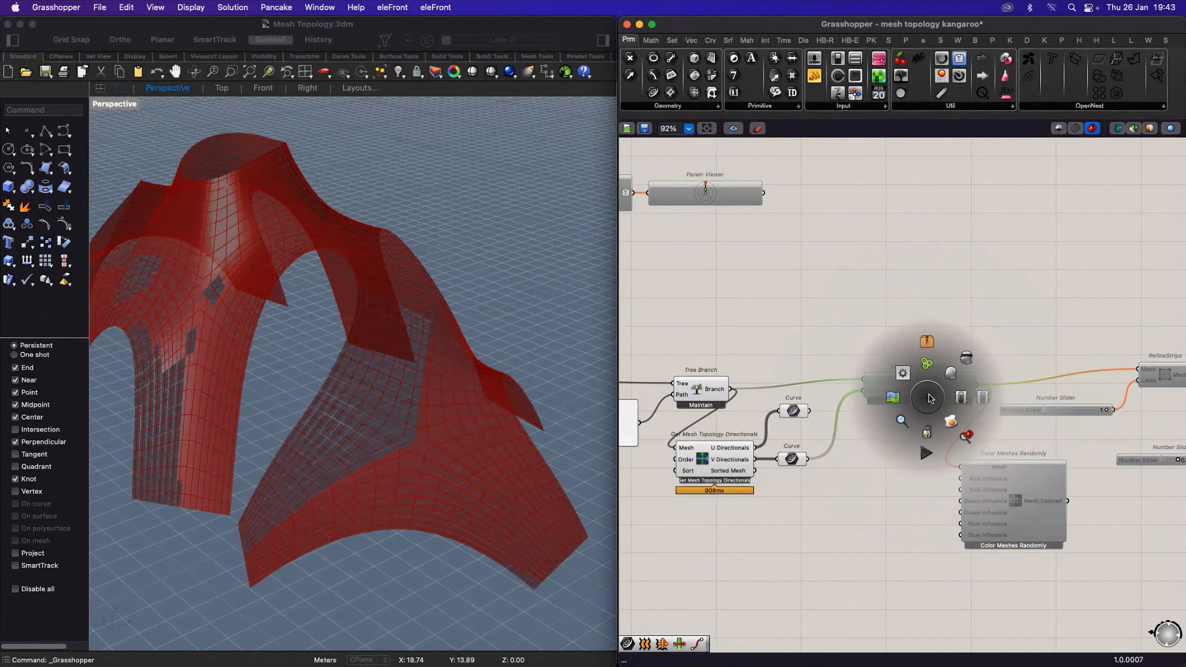
pyautogui.click(961, 397)
pyautogui.click(944, 325)
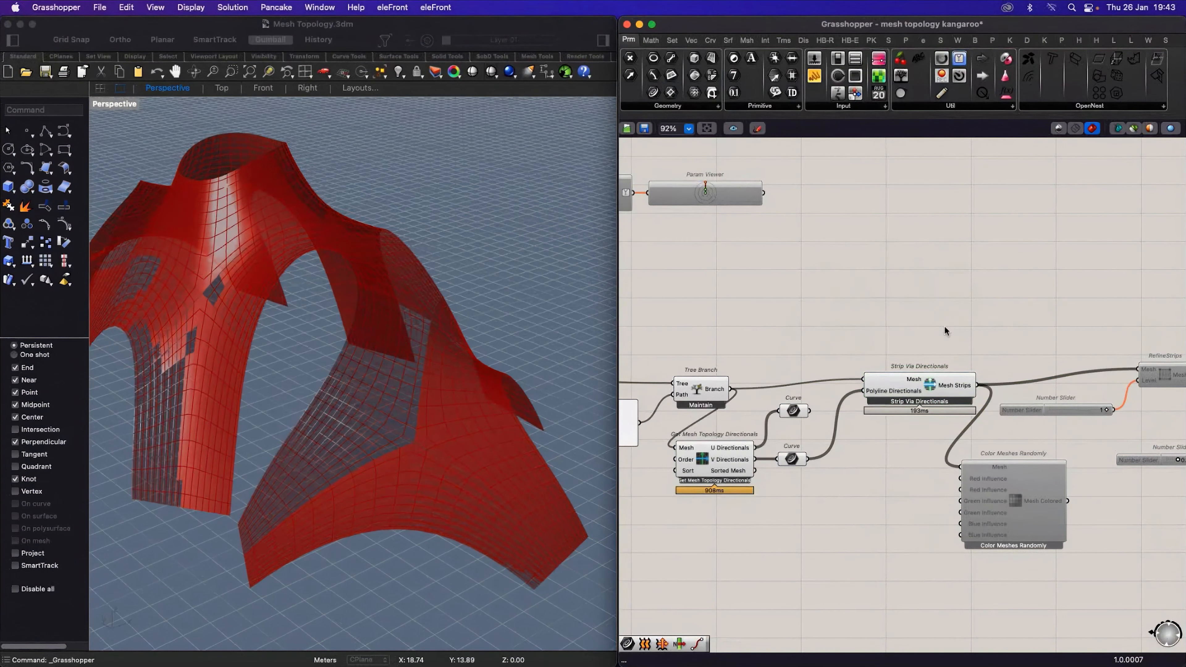
# Step: Highlight the Strip Via Directionals output and its V directional Curve input to compare them on the mesh
pyautogui.click(930, 386)
pyautogui.click(874, 353)
pyautogui.click(794, 459)
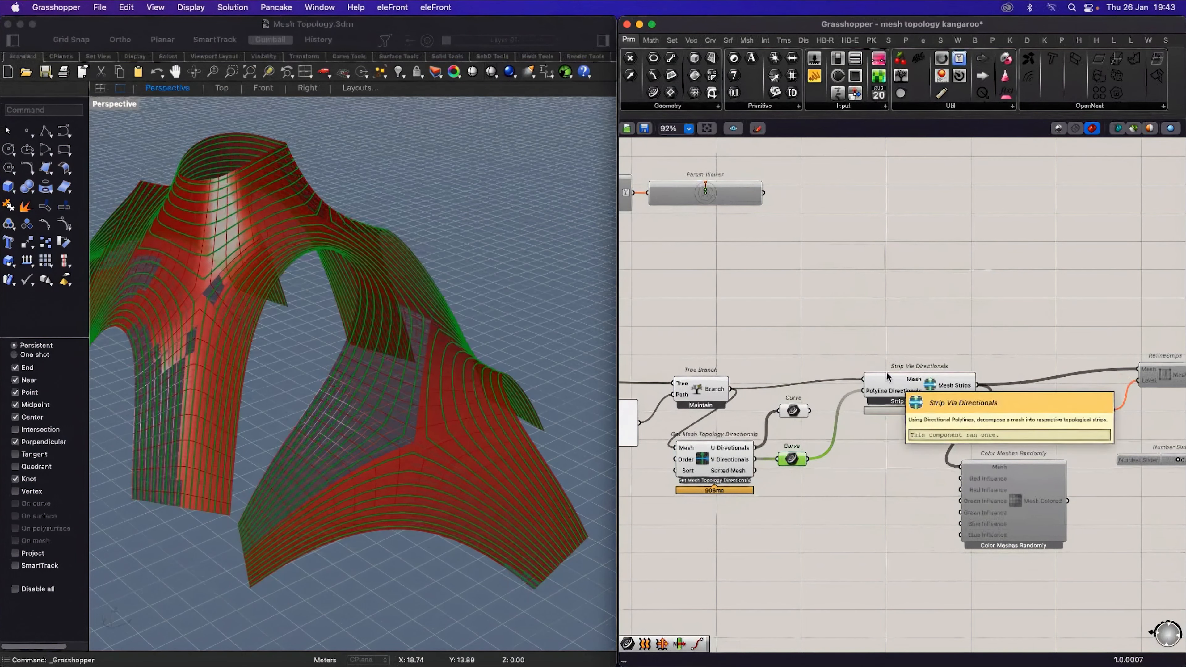
pyautogui.scroll(-3, 686, 415)
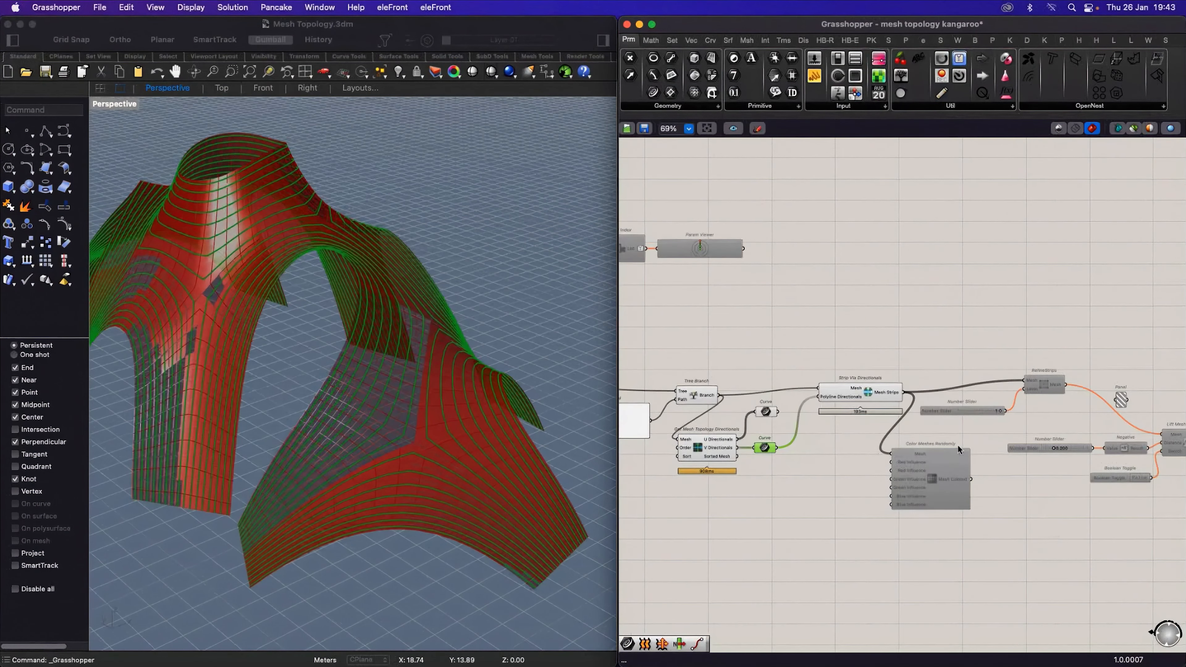
pyautogui.scroll(4, 961, 445)
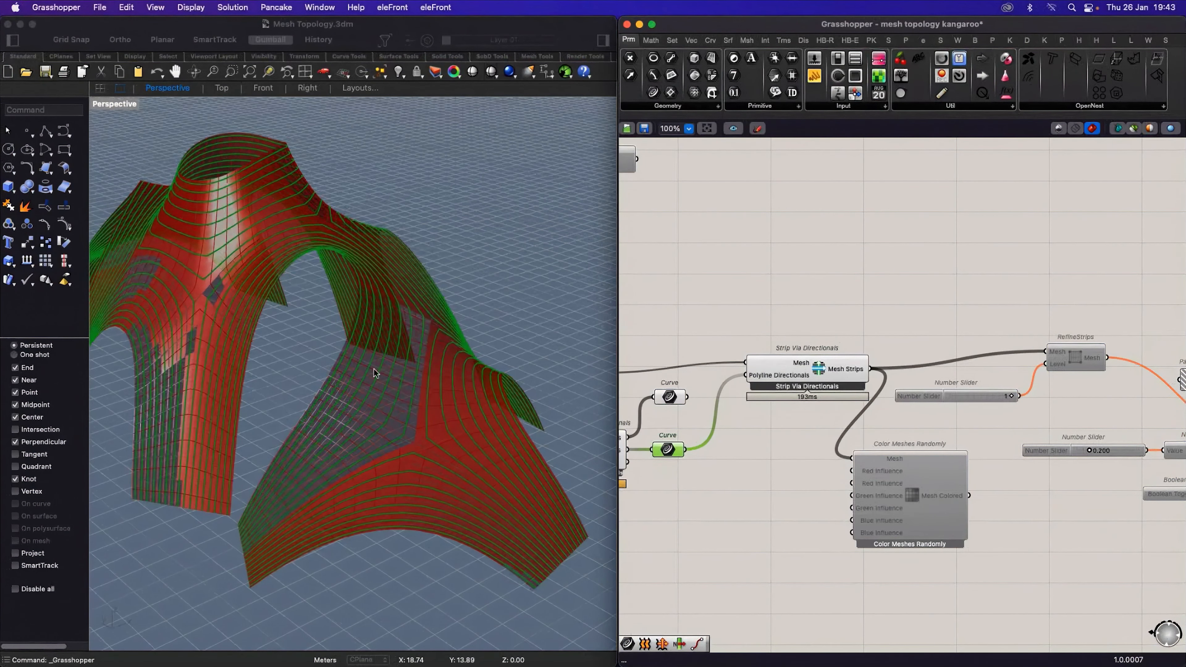
# Step: Enable the Color Meshes Randomly component fed by the mesh strips
pyautogui.click(801, 487)
pyautogui.click(905, 479)
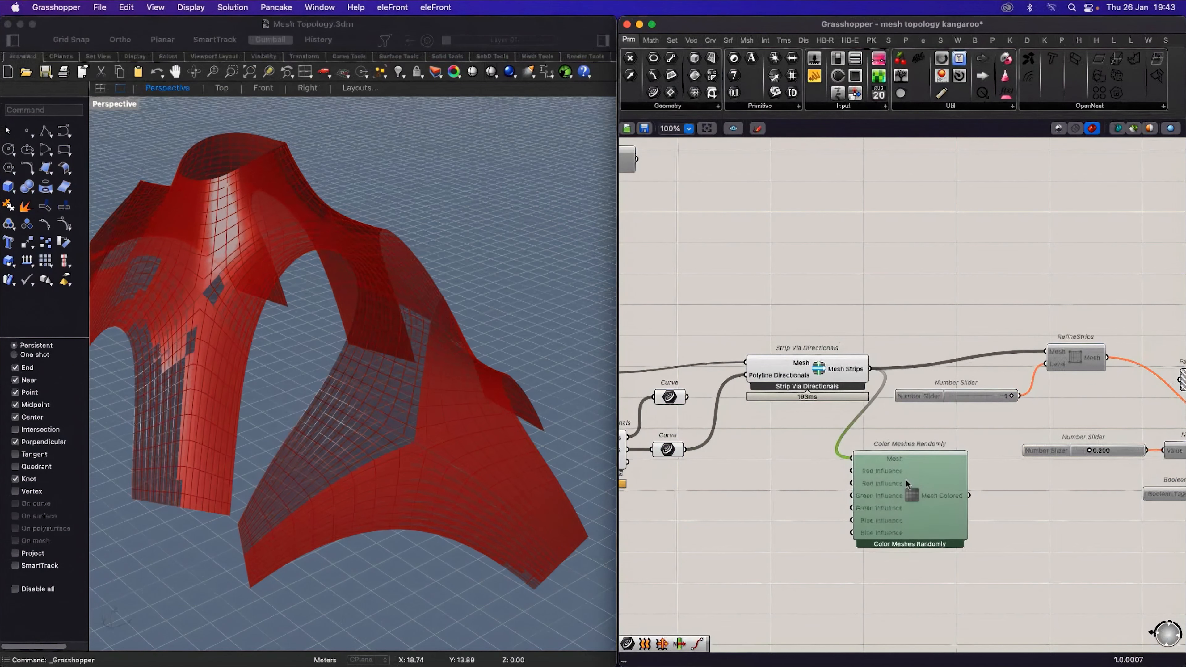
pyautogui.press('space')
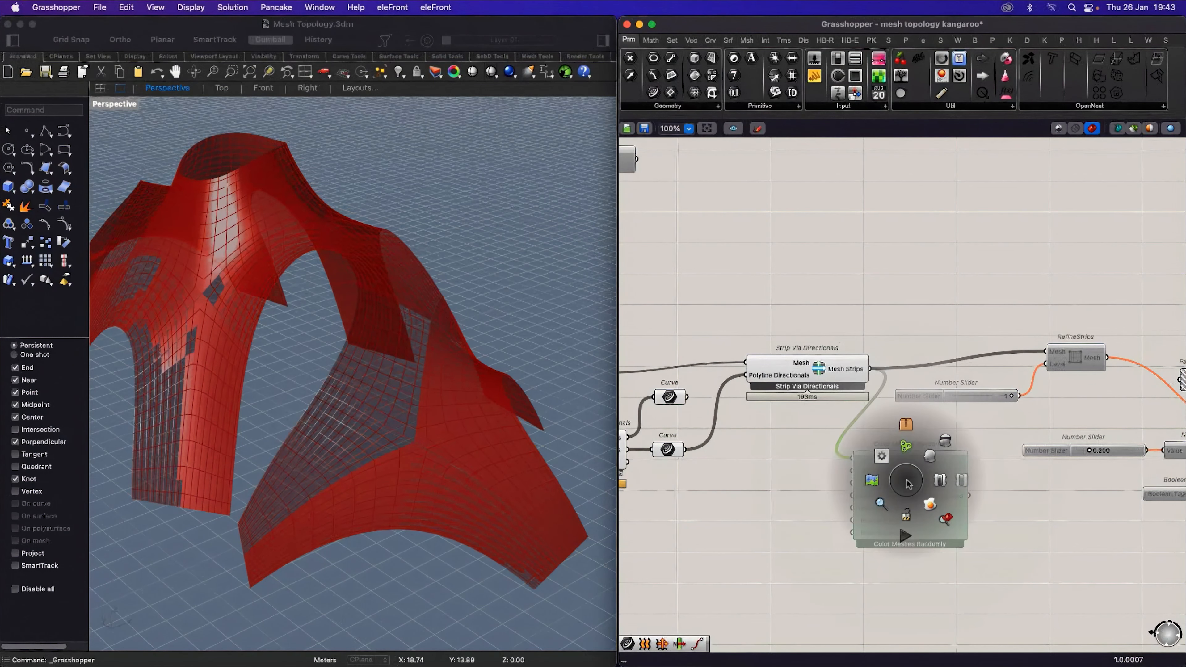
pyautogui.click(939, 482)
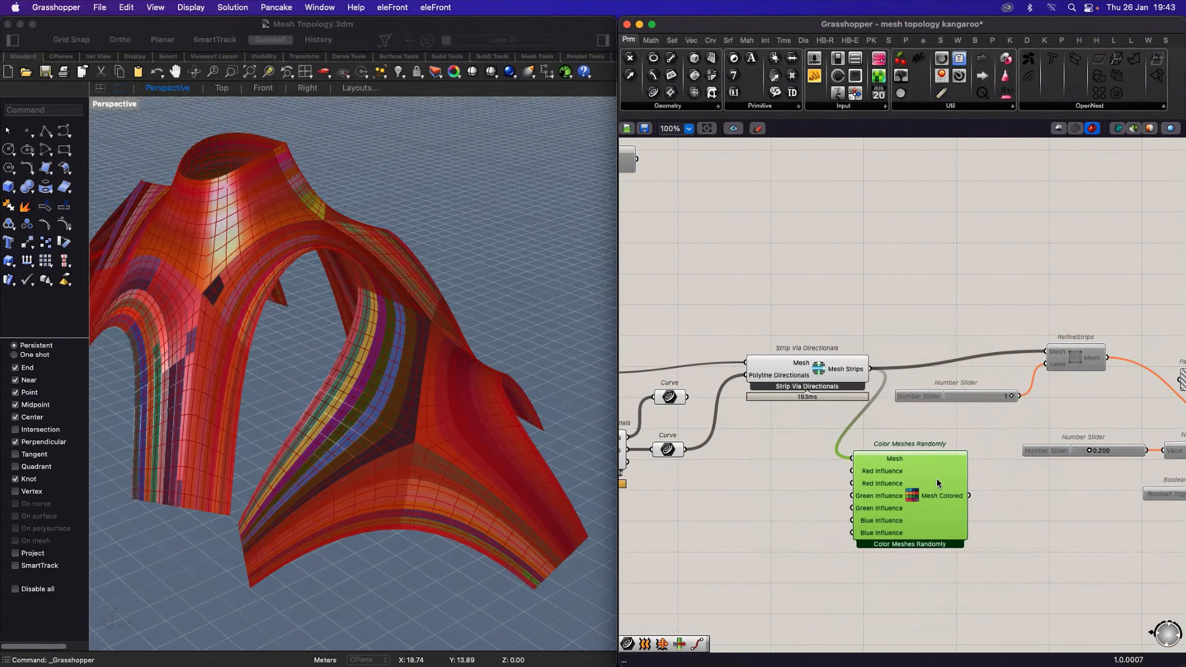
# Step: Disable the preview of Tree Branch, Get Mesh Topology Directionals, both Curve parameters and Strip Via Directionals, leaving only the colored strips
pyautogui.click(762, 450)
pyautogui.scroll(-5, 784, 453)
pyautogui.moveTo(800, 471); pyautogui.dragTo(653, 382)
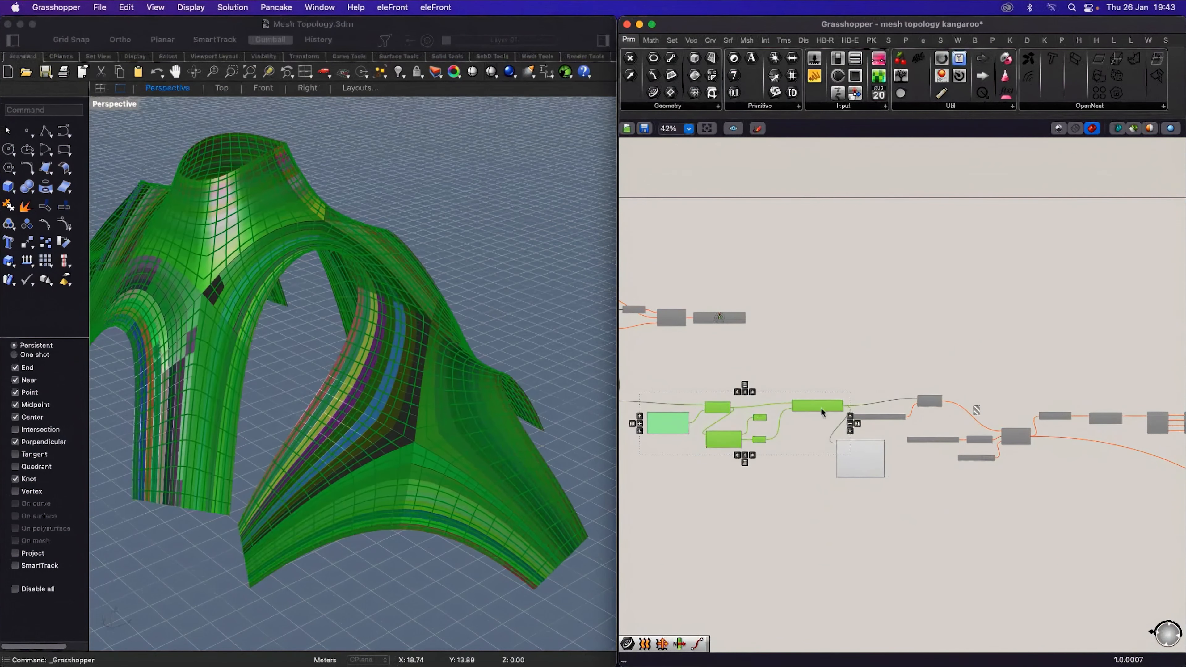
pyautogui.press('space')
pyautogui.click(863, 361)
pyautogui.click(867, 392)
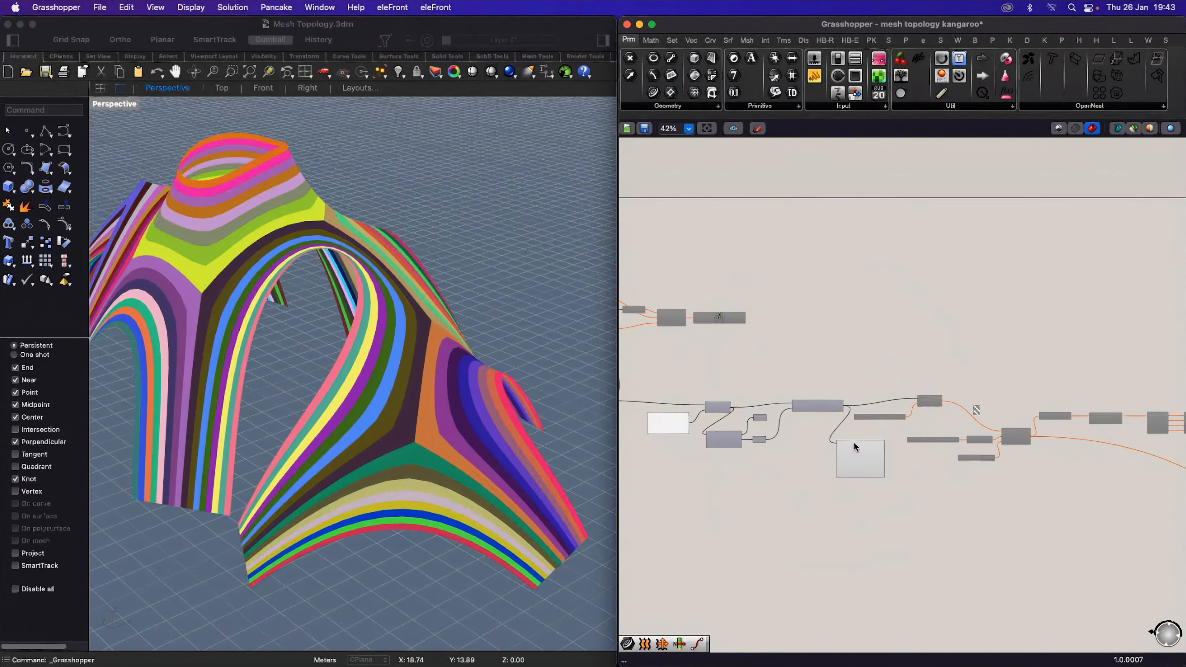
# Step: Enable the RefineStrips and Lift Mesh Vertices components with their Number Sliders, Negative, Boolean Toggle and Panel
pyautogui.scroll(5, 854, 443)
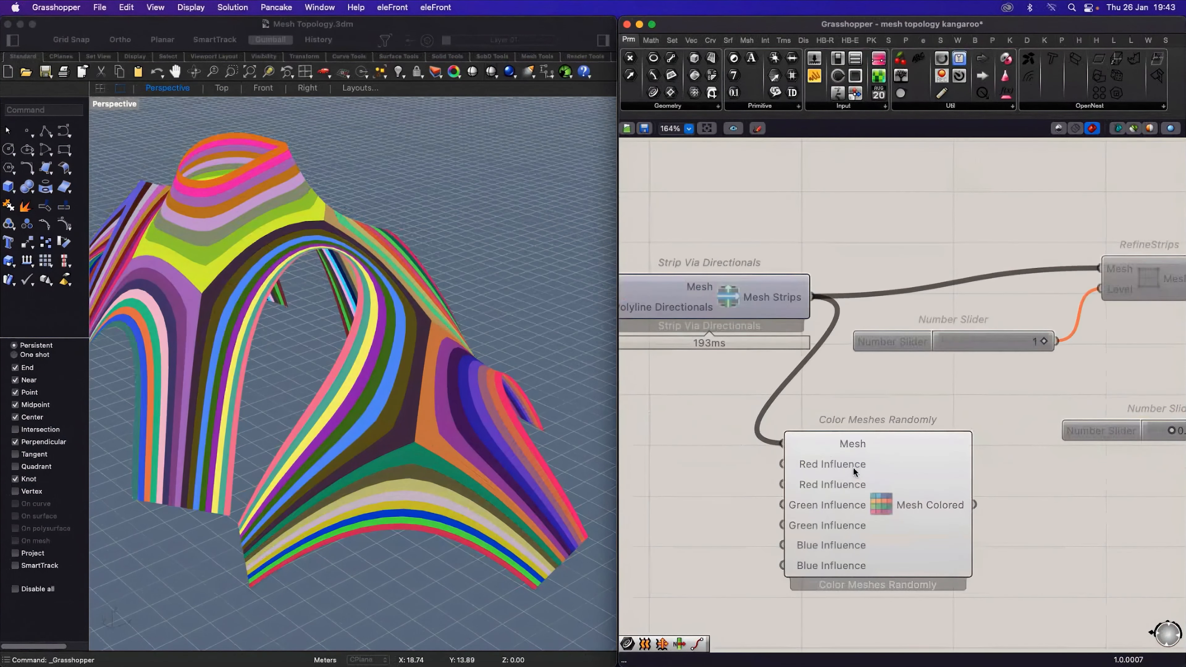
pyautogui.click(699, 434)
pyautogui.scroll(-3, 820, 477)
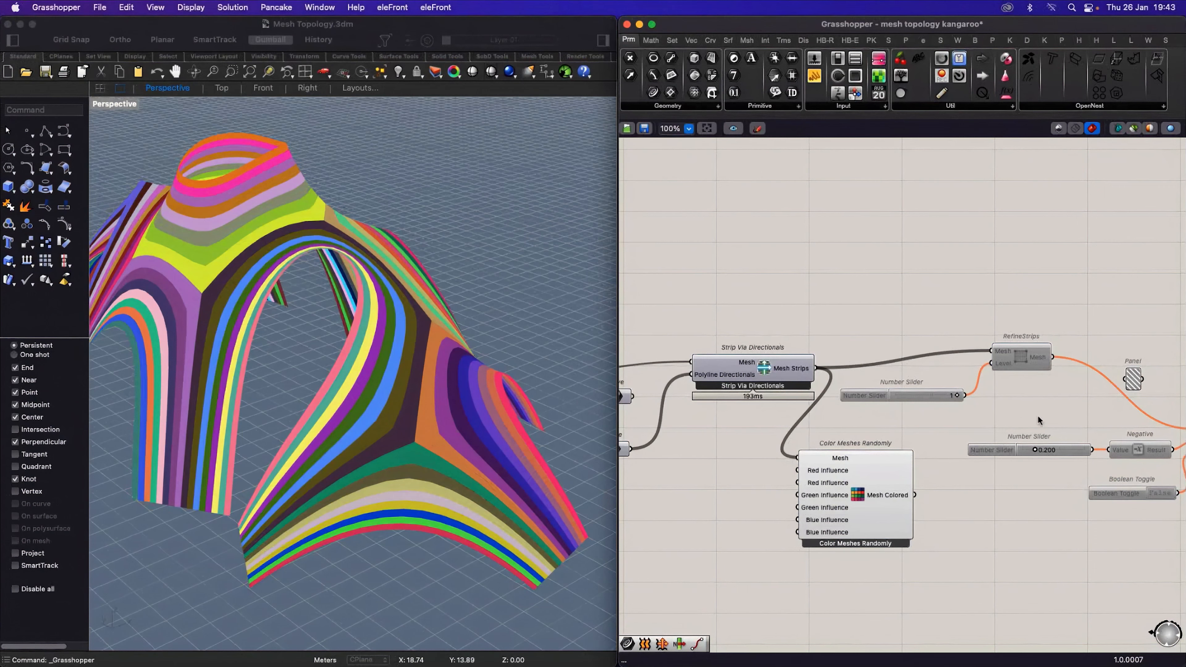
pyautogui.scroll(-3, 868, 406)
pyautogui.scroll(3, 1017, 408)
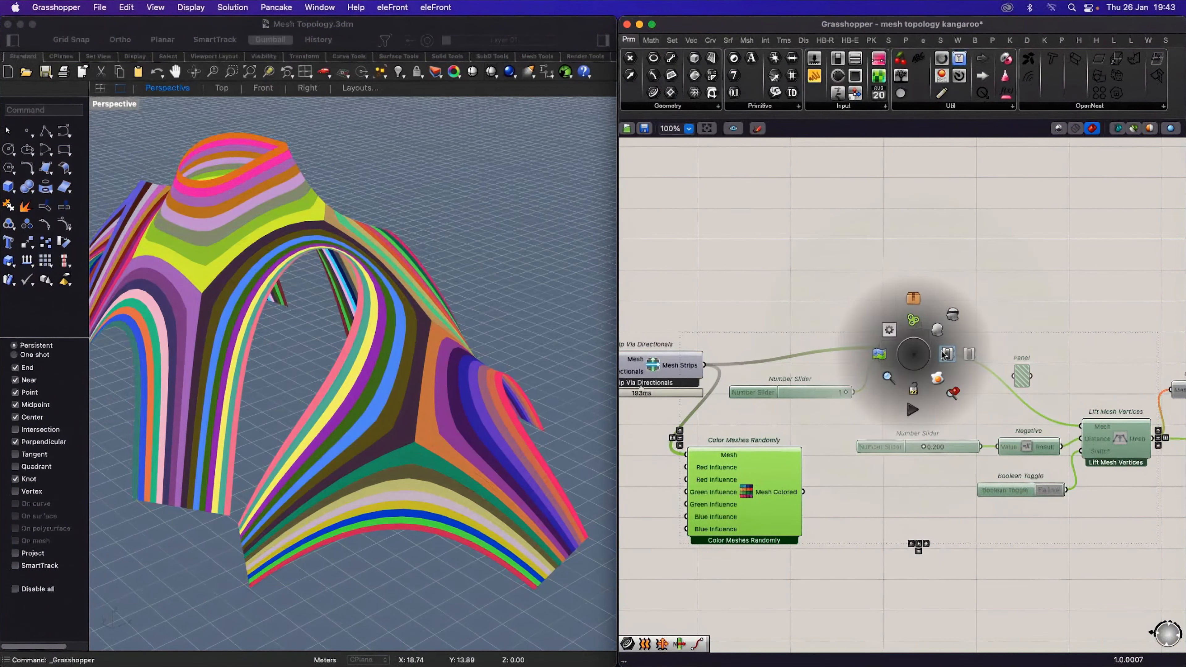
pyautogui.click(946, 354)
pyautogui.scroll(-3, 909, 419)
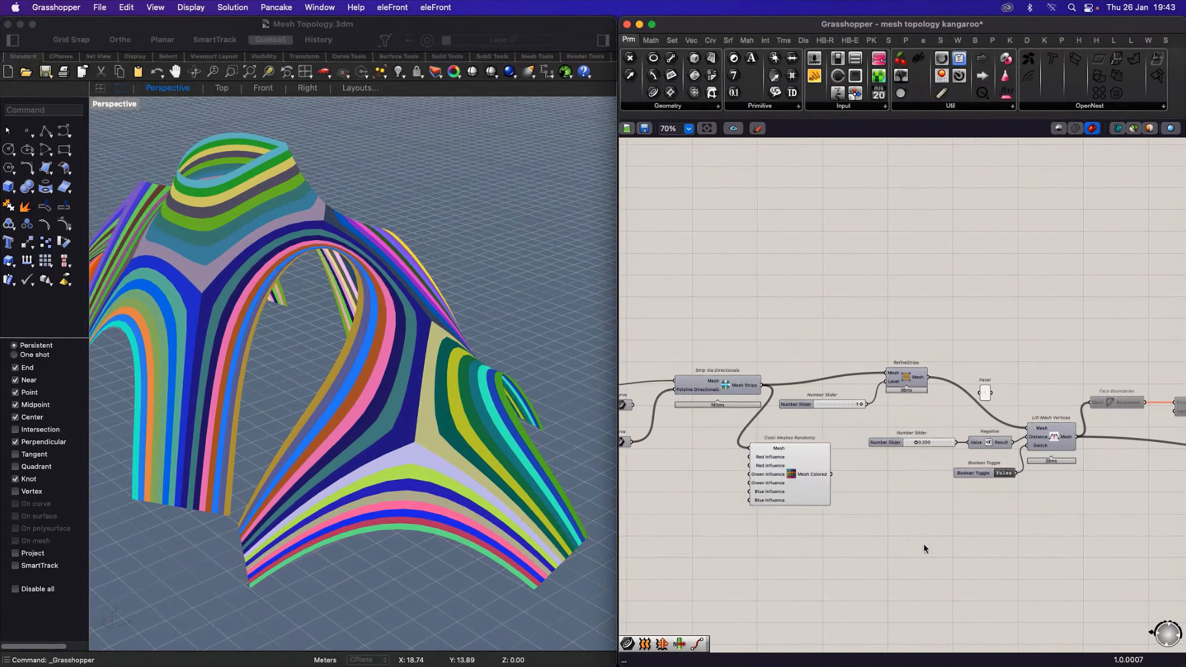
# Step: Turn off the preview of Strip Via Directionals, Color Meshes Randomly and RefineStrips
pyautogui.moveTo(966, 544); pyautogui.dragTo(663, 346)
pyautogui.middleClick(772, 460)
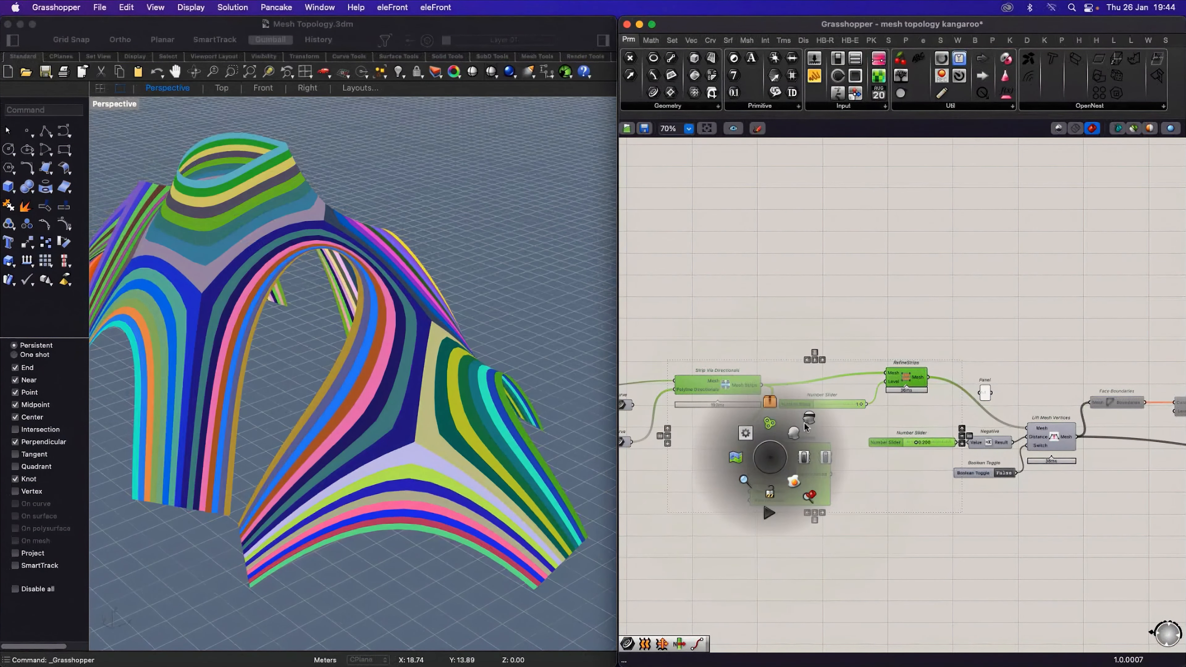
pyautogui.click(806, 420)
# Step: Enable the Face Boundaries, Discontinuity, List Item and 4Point Surface components downstream of Lift Mesh Vertices
pyautogui.click(1052, 442)
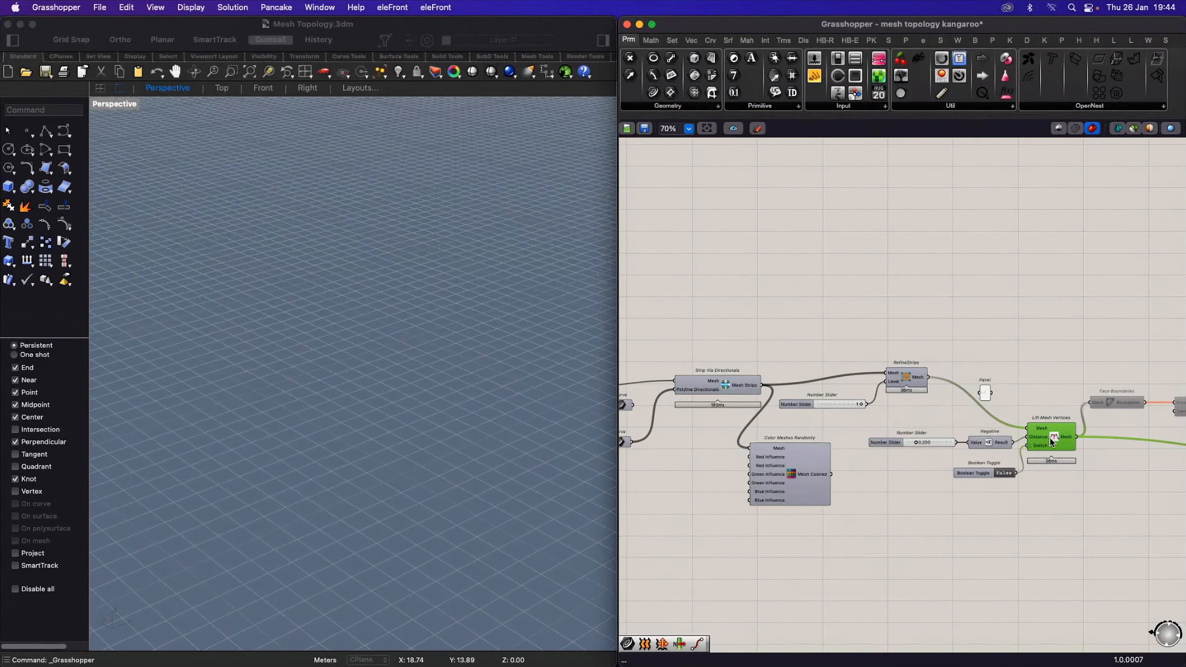
pyautogui.scroll(-3, 981, 431)
pyautogui.moveTo(1024, 444); pyautogui.dragTo(910, 425, button='right')
pyautogui.scroll(6, 907, 421)
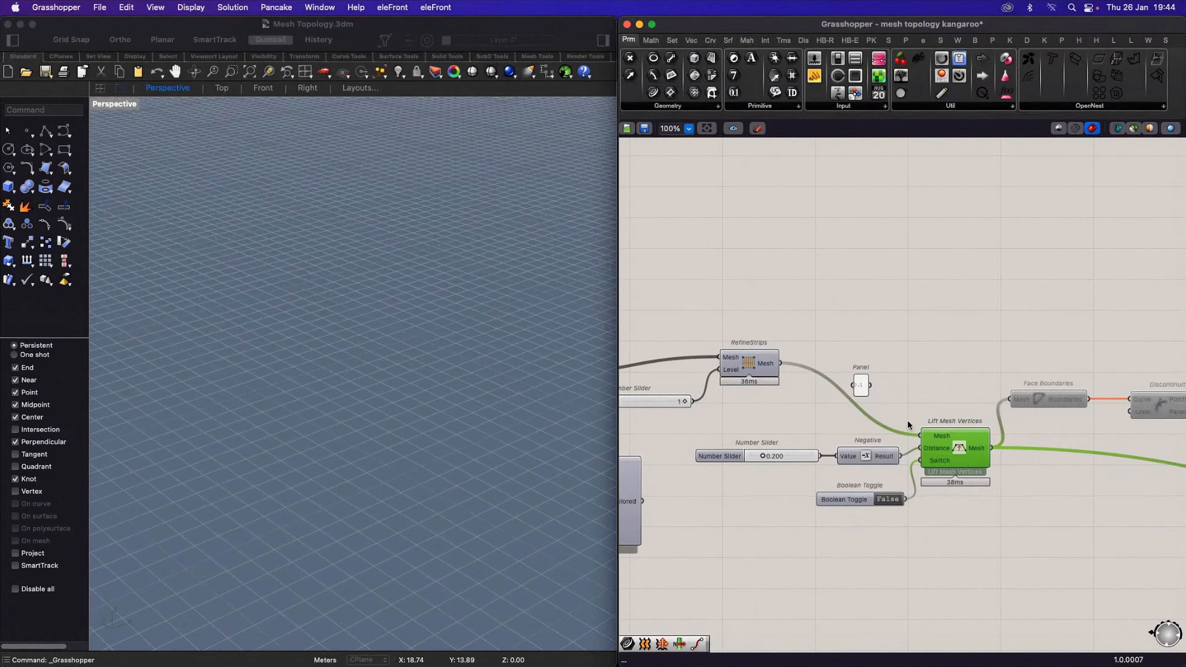
pyautogui.scroll(-3, 907, 426)
pyautogui.scroll(-3, 907, 428)
pyautogui.scroll(3, 1123, 439)
pyautogui.moveTo(1126, 447); pyautogui.dragTo(881, 394)
pyautogui.middleClick(901, 404)
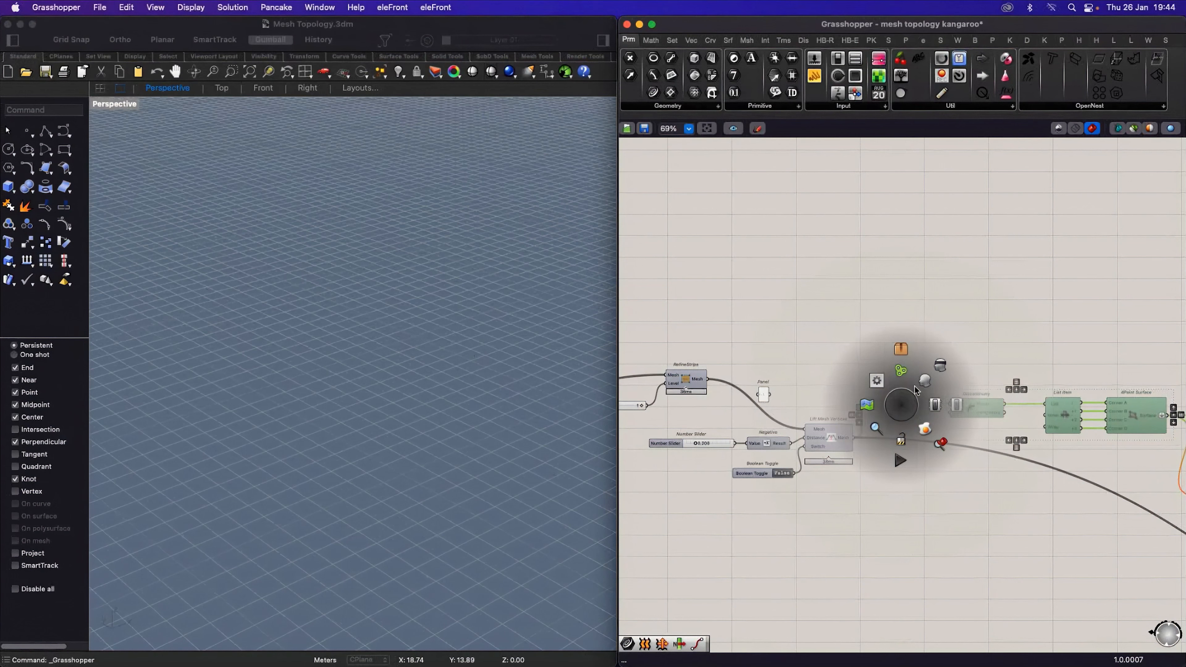
pyautogui.click(934, 405)
pyautogui.click(976, 474)
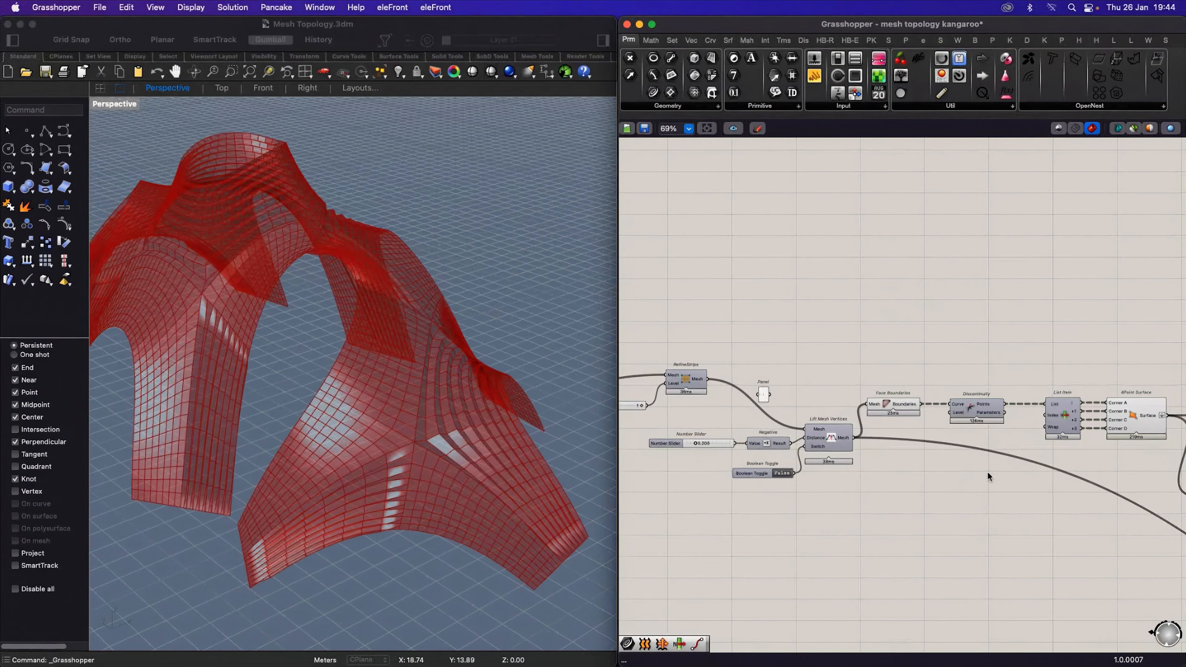
# Step: Examine the lifted strips on the form from several angles with Lift Mesh Vertices highlighted
pyautogui.moveTo(473, 496); pyautogui.dragTo(505, 490, button='right')
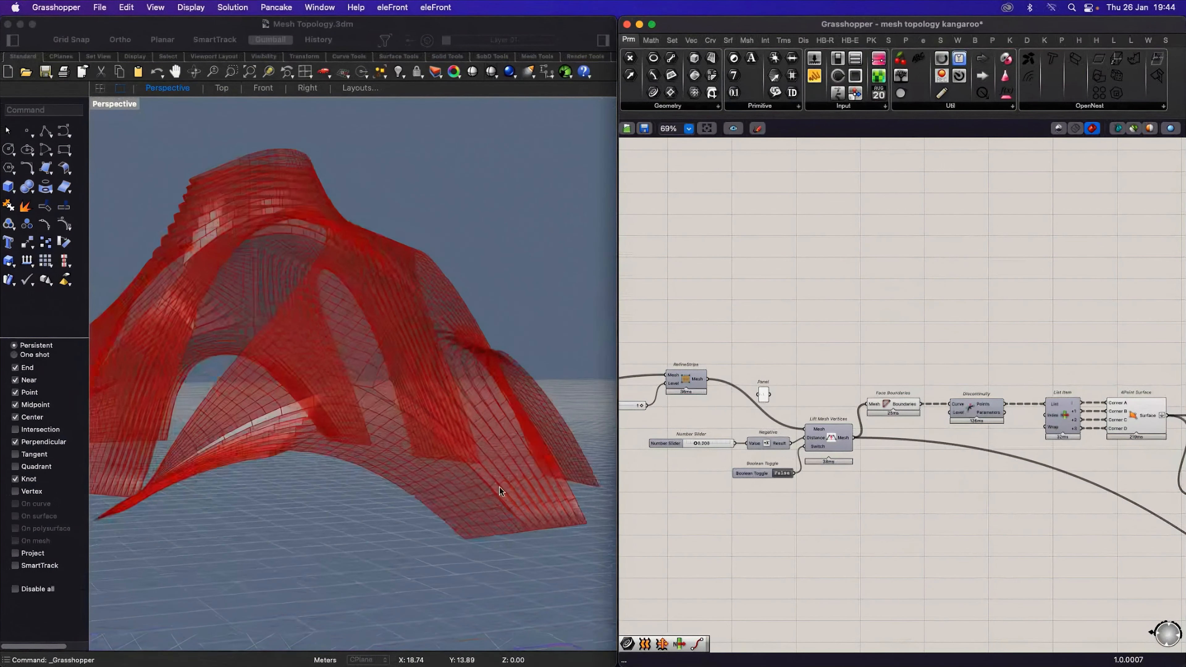
pyautogui.scroll(6, 547, 498)
pyautogui.scroll(3, 981, 418)
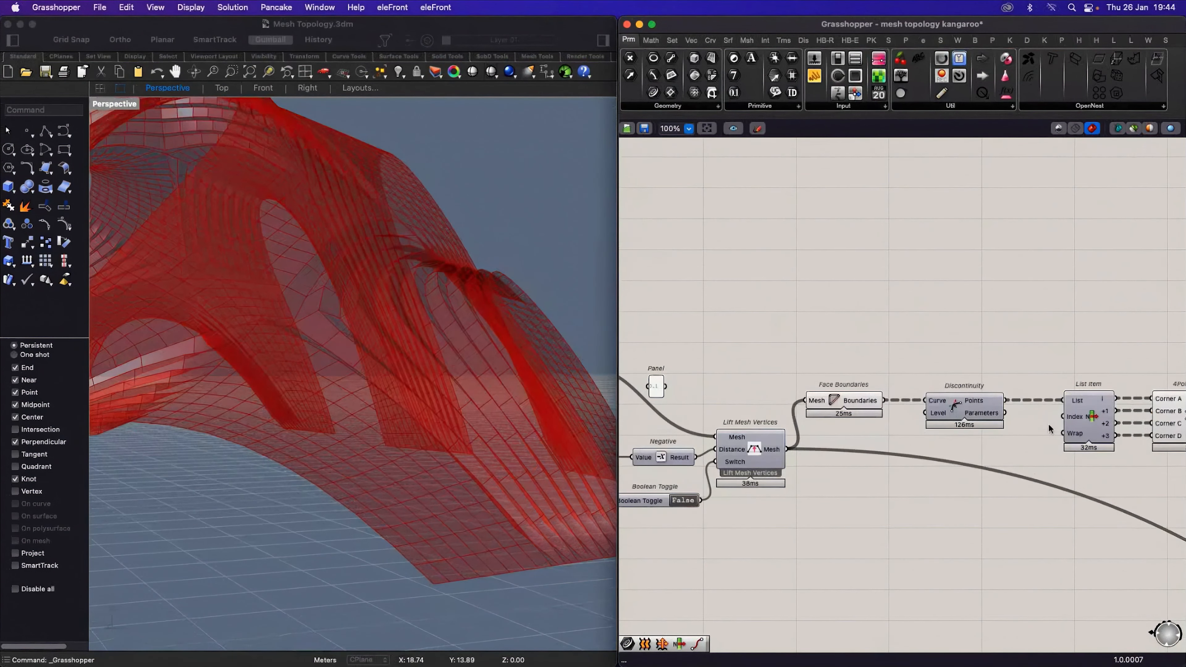
pyautogui.click(734, 447)
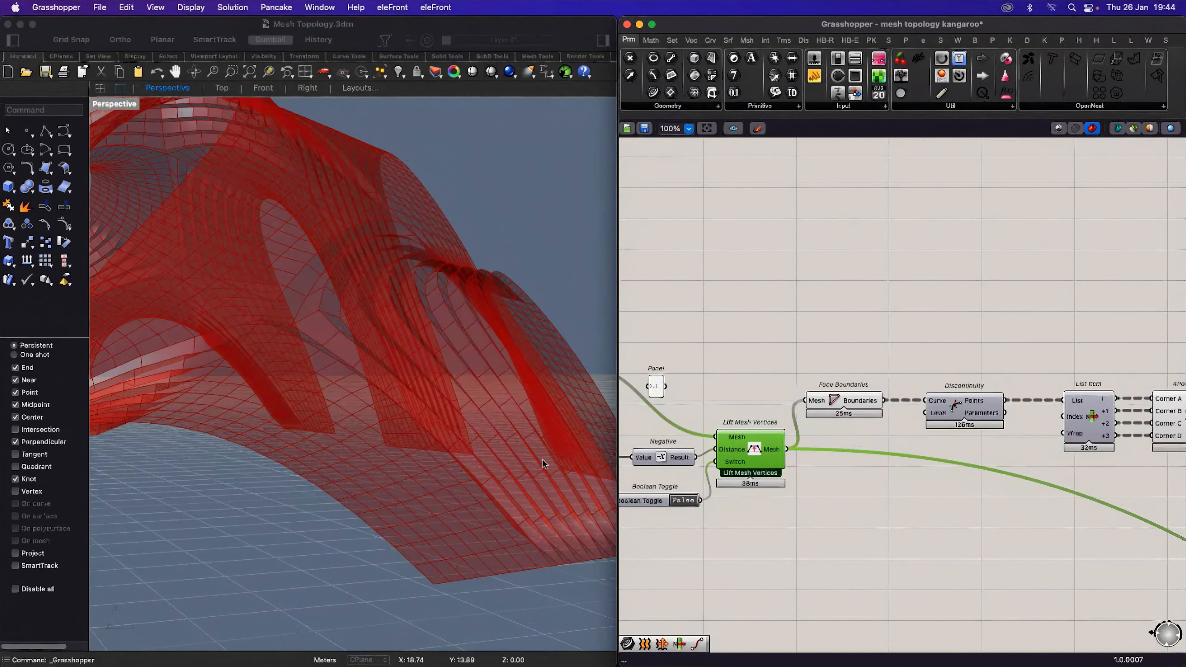
pyautogui.moveTo(443, 365); pyautogui.dragTo(517, 257, button='right')
pyautogui.moveTo(553, 303); pyautogui.dragTo(539, 301, button='right')
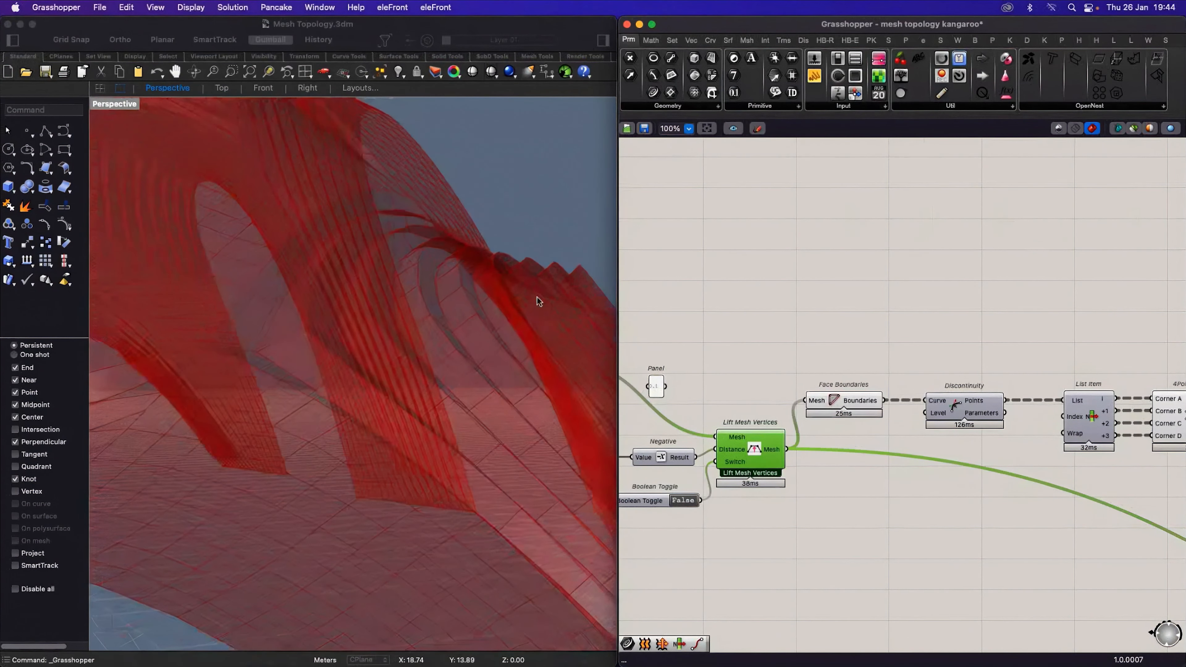
pyautogui.scroll(-5, 466, 303)
pyautogui.scroll(-3, 472, 362)
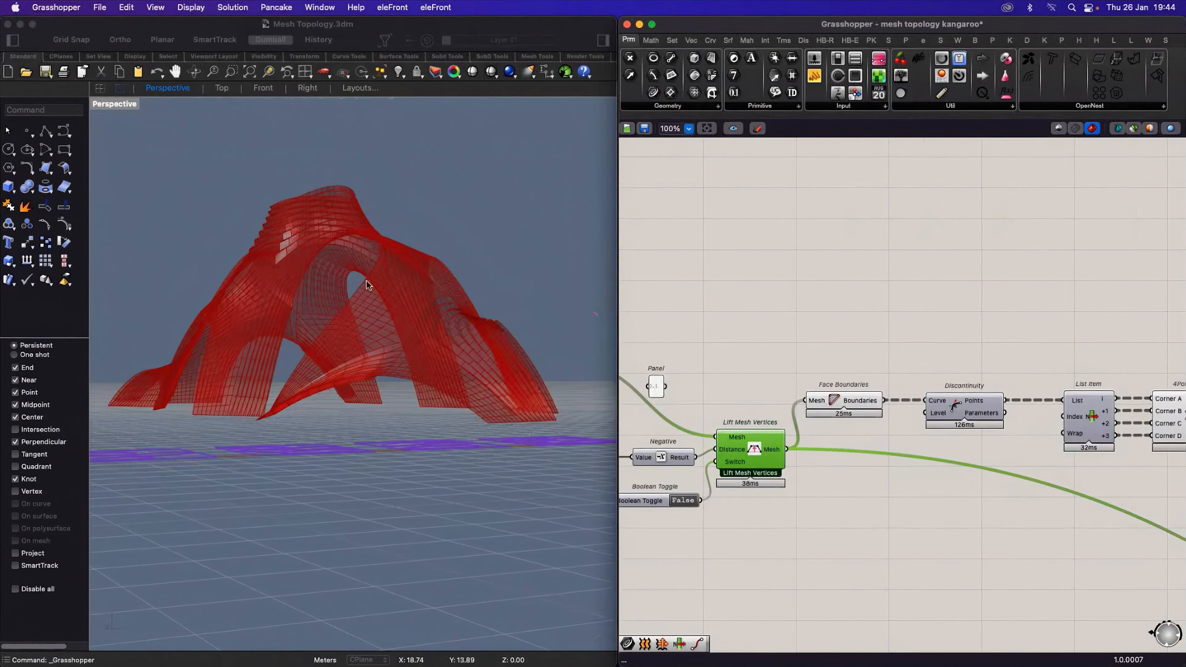
pyautogui.scroll(6, 310, 235)
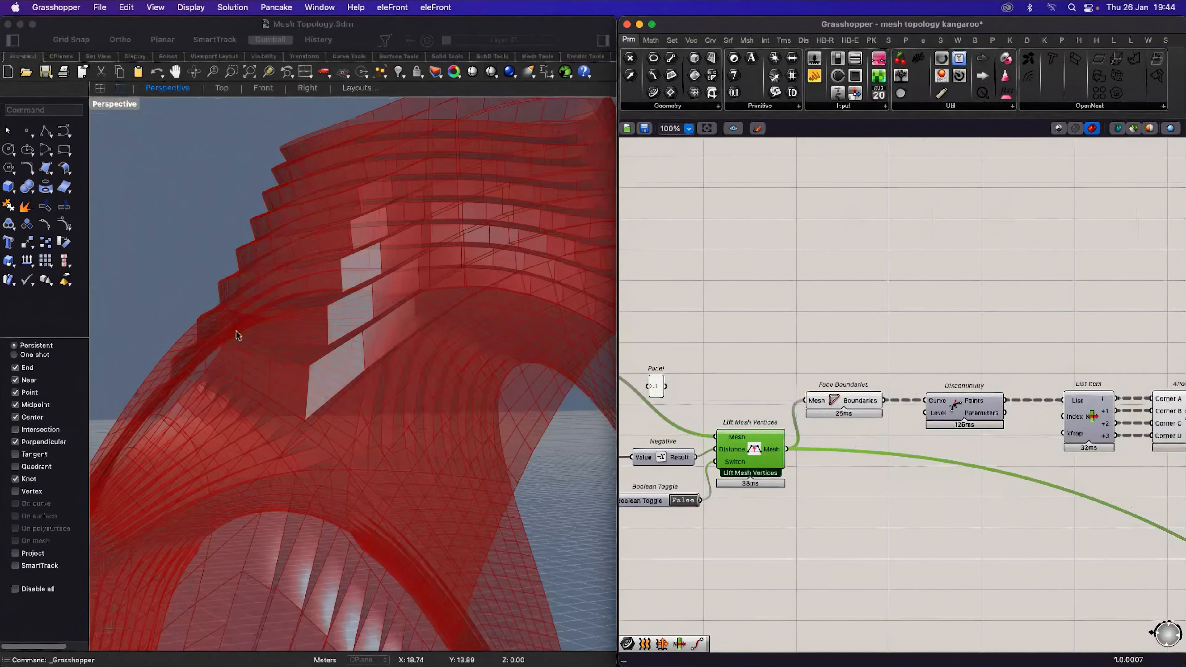
pyautogui.scroll(-5, 272, 316)
pyautogui.moveTo(406, 404); pyautogui.dragTo(274, 421, button='right')
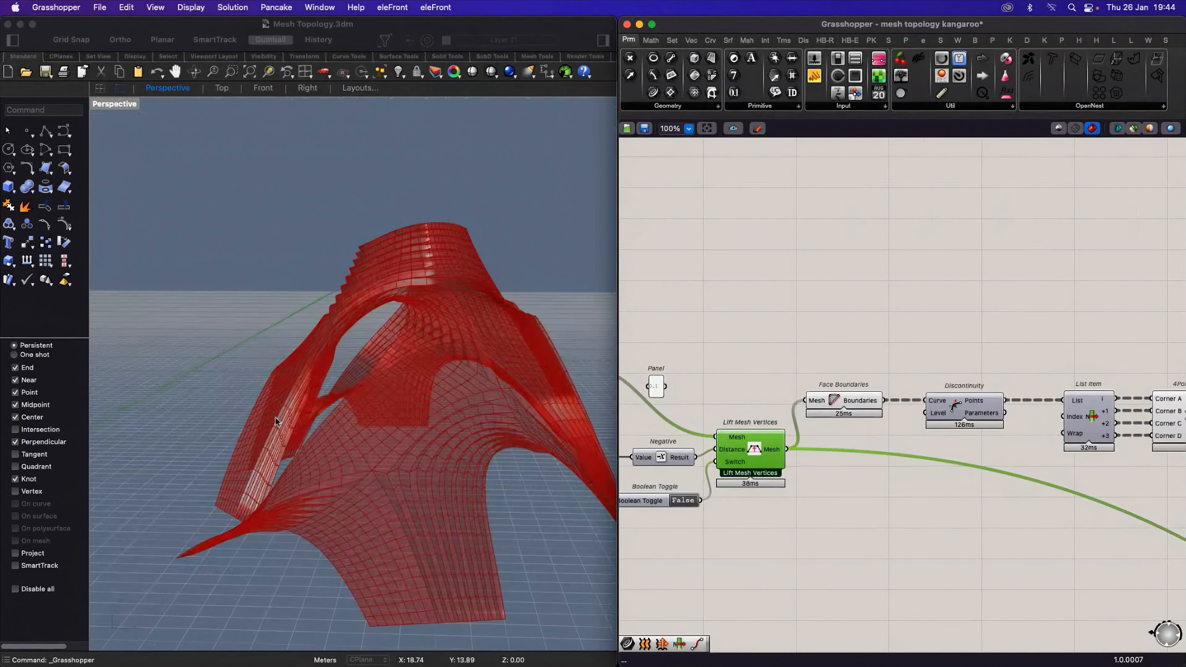
pyautogui.click(864, 336)
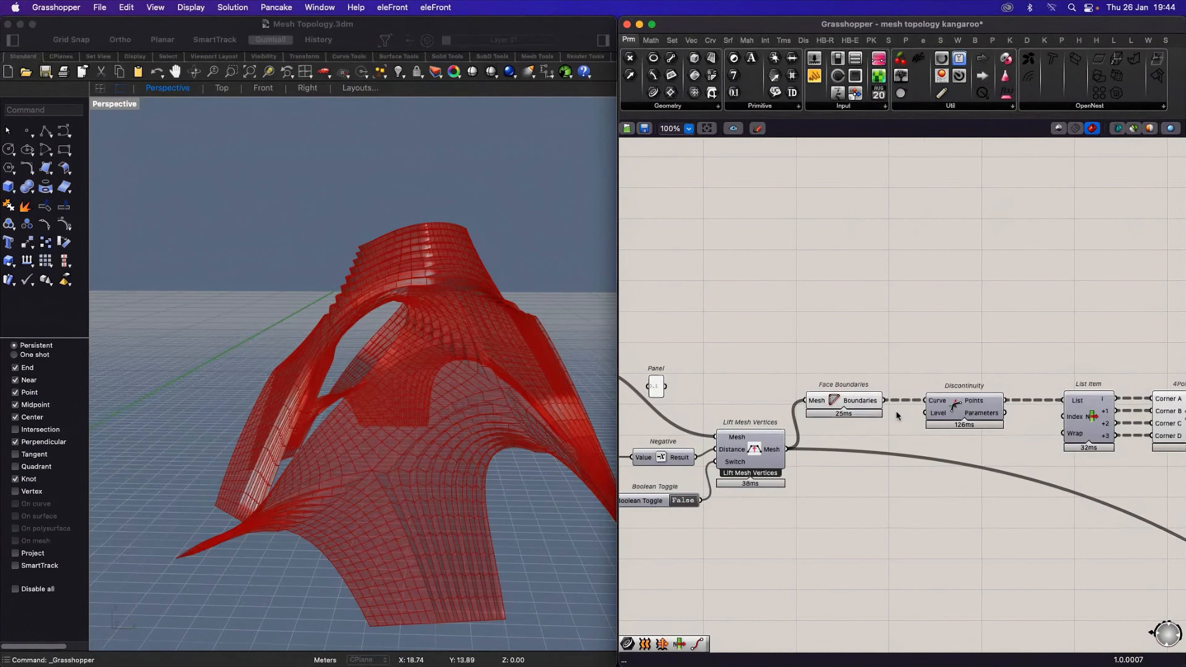
# Step: Highlight the 4Point Surface output on the form and inspect the data of its Corner D input
pyautogui.scroll(-10, 893, 418)
pyautogui.scroll(-1, 804, 423)
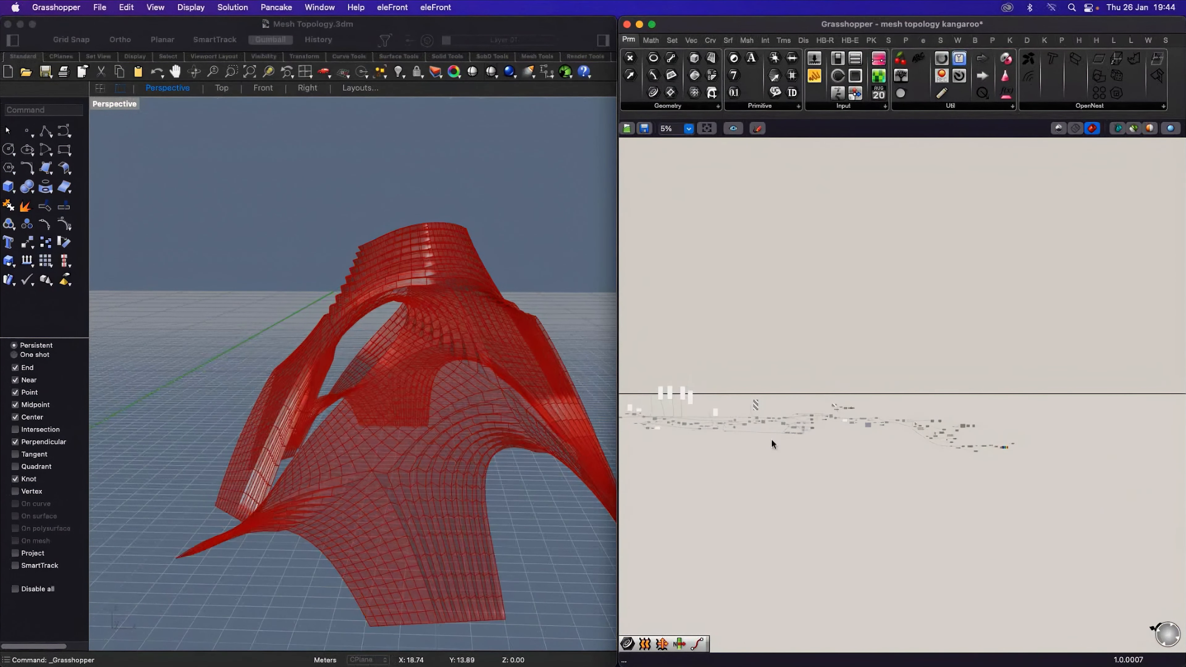
pyautogui.scroll(12, 812, 434)
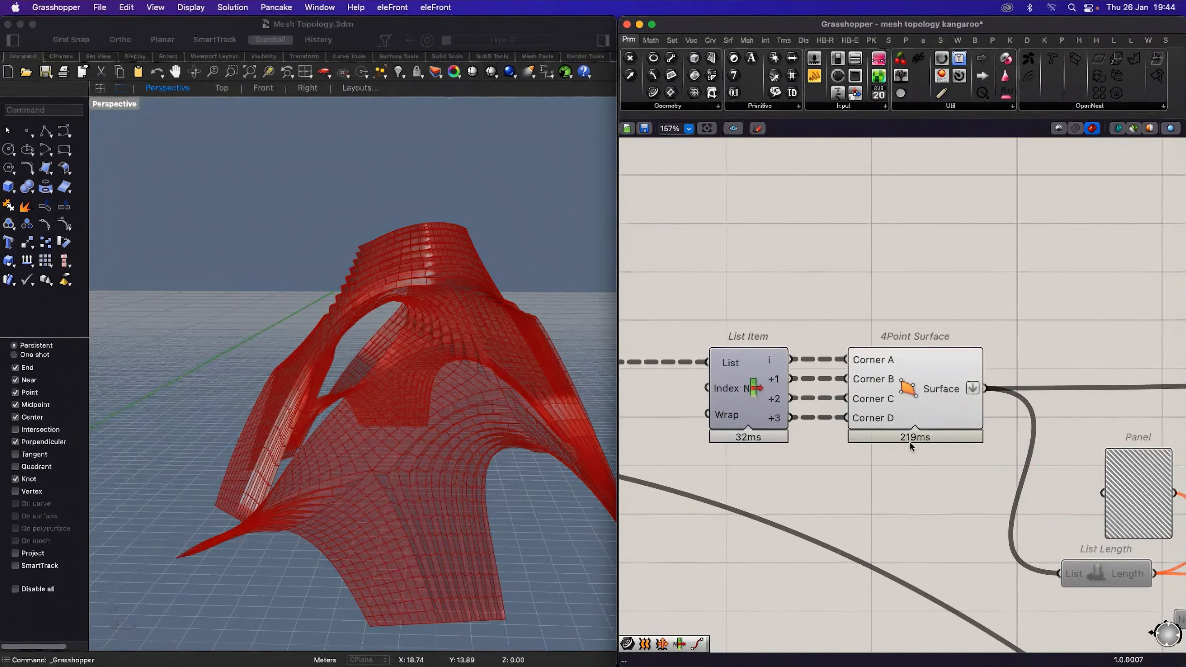
pyautogui.click(913, 410)
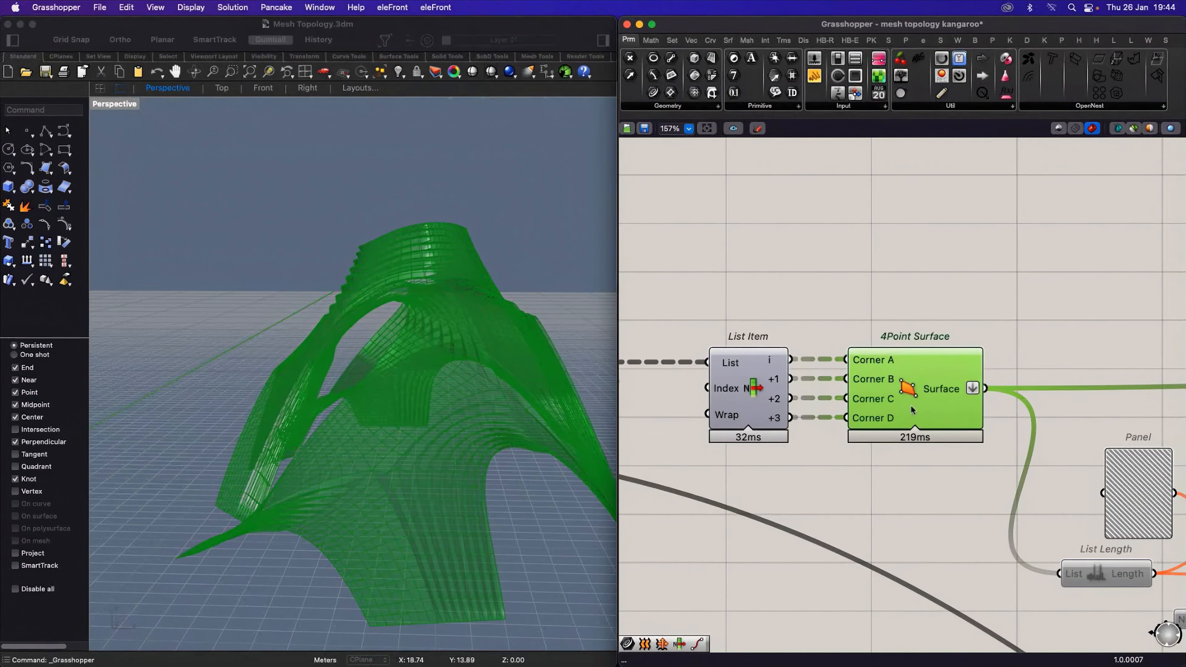
pyautogui.moveTo(878, 422)
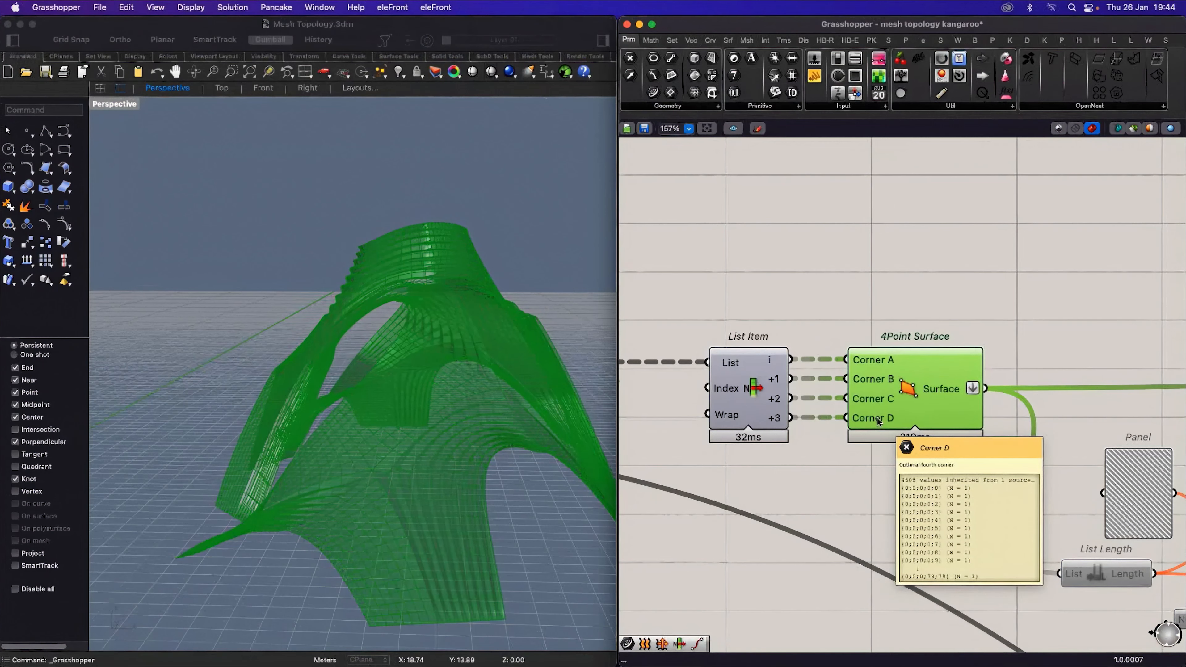
pyautogui.click(844, 327)
# Step: Enable the List Length, Panel, Repeat Data, Jitter and Sift Pattern components together with Jitter's two Number Sliders
pyautogui.scroll(-5, 722, 374)
pyautogui.moveTo(1044, 465); pyautogui.dragTo(936, 436, button='right')
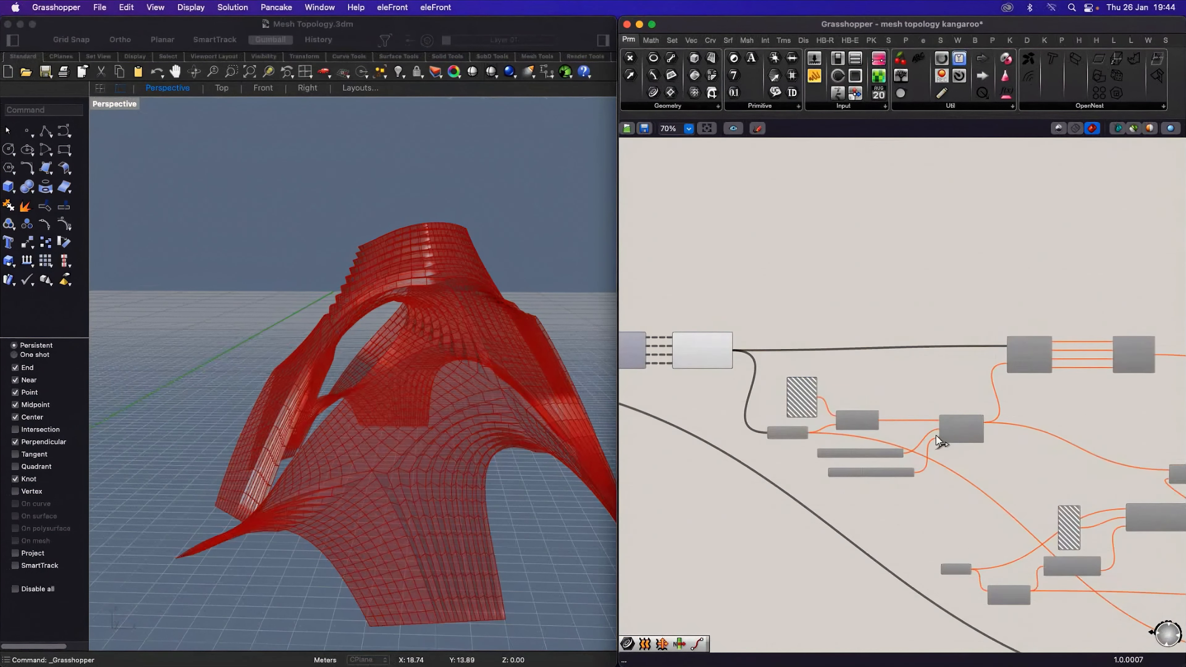
pyautogui.scroll(2, 936, 436)
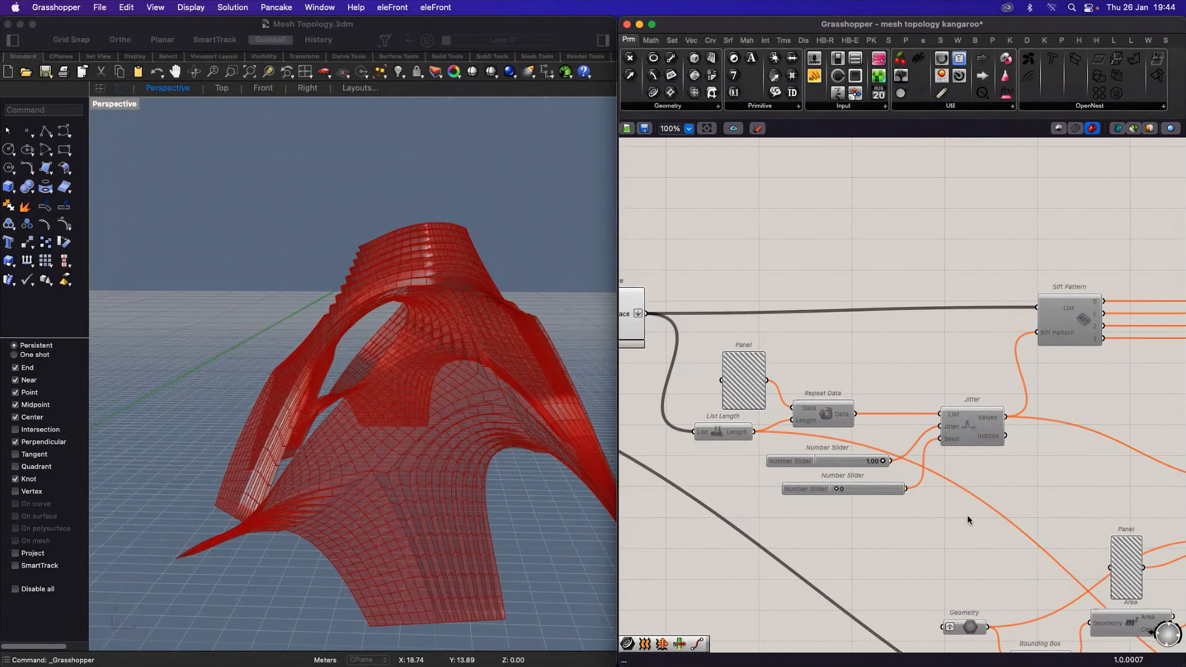
pyautogui.moveTo(1012, 488); pyautogui.dragTo(686, 258)
pyautogui.middleClick(1052, 332)
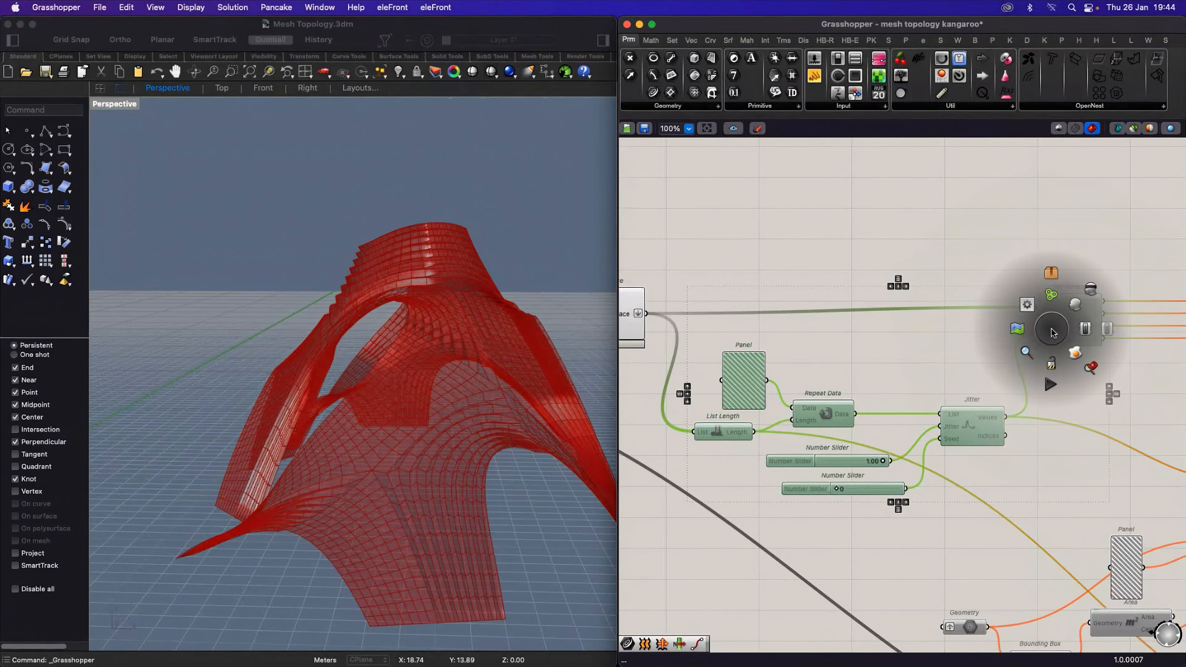
pyautogui.click(1084, 329)
pyautogui.click(844, 264)
# Step: Enable the remaining pattern-morphing and color-gradient components after Sift Pattern, leaving out only Custom Preview
pyautogui.scroll(-6, 767, 315)
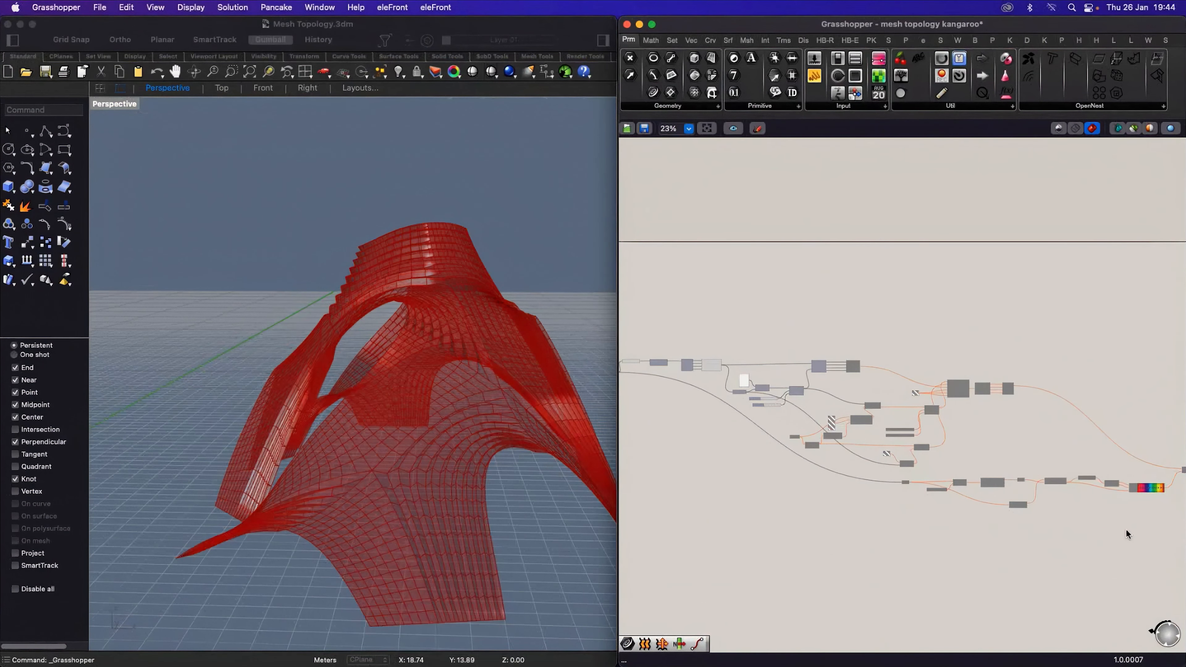
pyautogui.moveTo(1134, 532); pyautogui.dragTo(788, 360)
pyautogui.middleClick(963, 392)
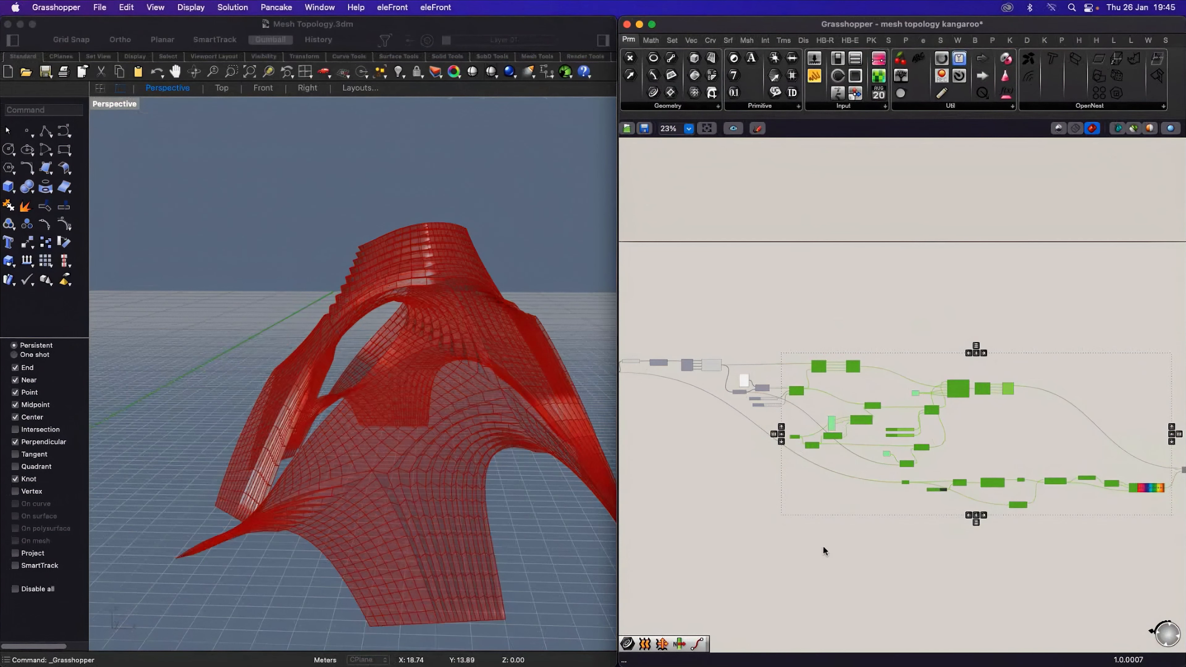
pyautogui.scroll(-3, 823, 545)
pyautogui.middleClick(851, 569)
# Step: Examine the oval pattern morphed onto the form's surfaces and compare it with the source pattern tiles on the ground
pyautogui.rightClick(429, 551)
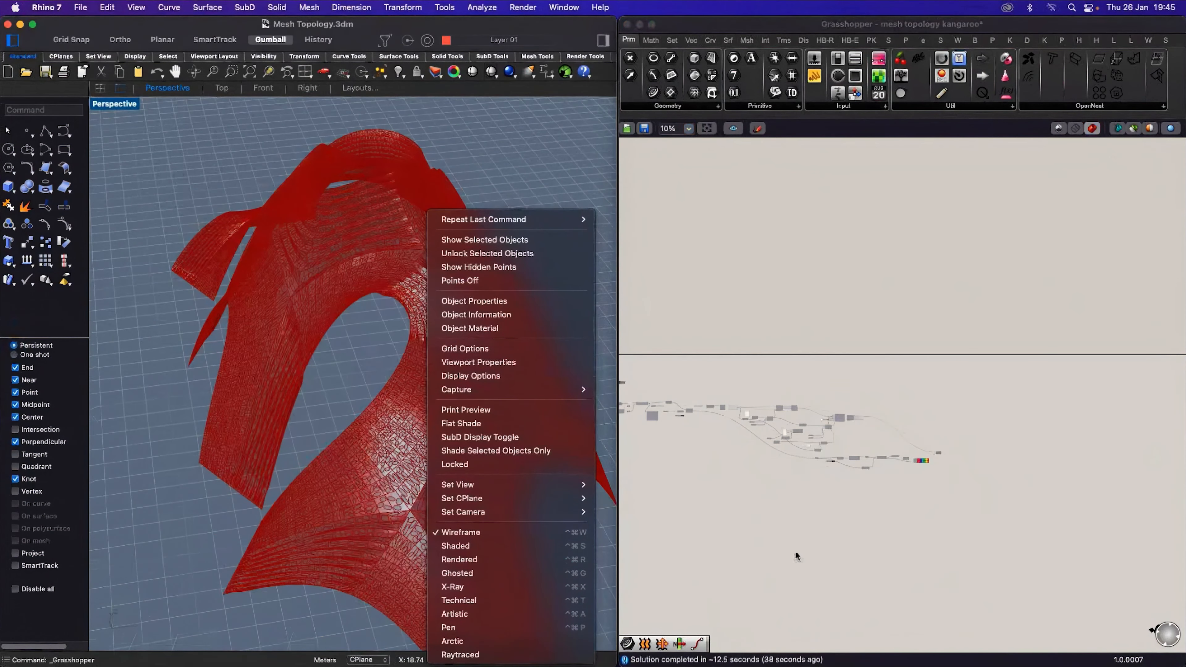
pyautogui.click(796, 551)
pyautogui.scroll(4, 396, 526)
pyautogui.scroll(2, 395, 514)
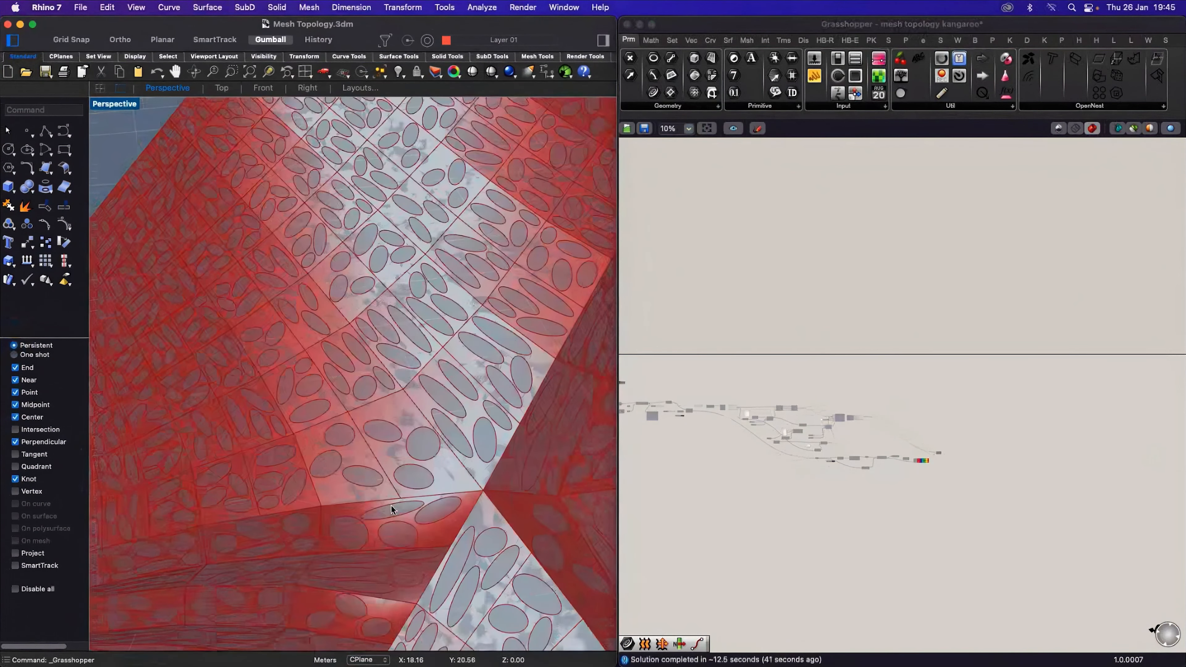
pyautogui.scroll(-6, 427, 470)
pyautogui.scroll(-5, 426, 467)
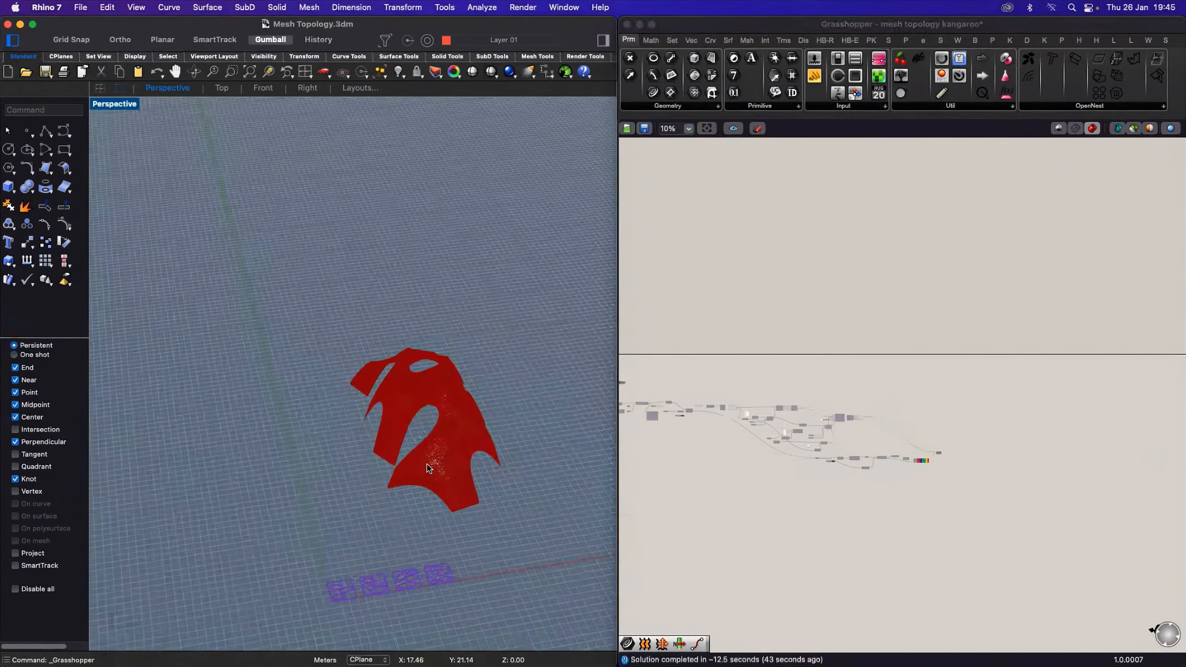
pyautogui.scroll(3, 383, 580)
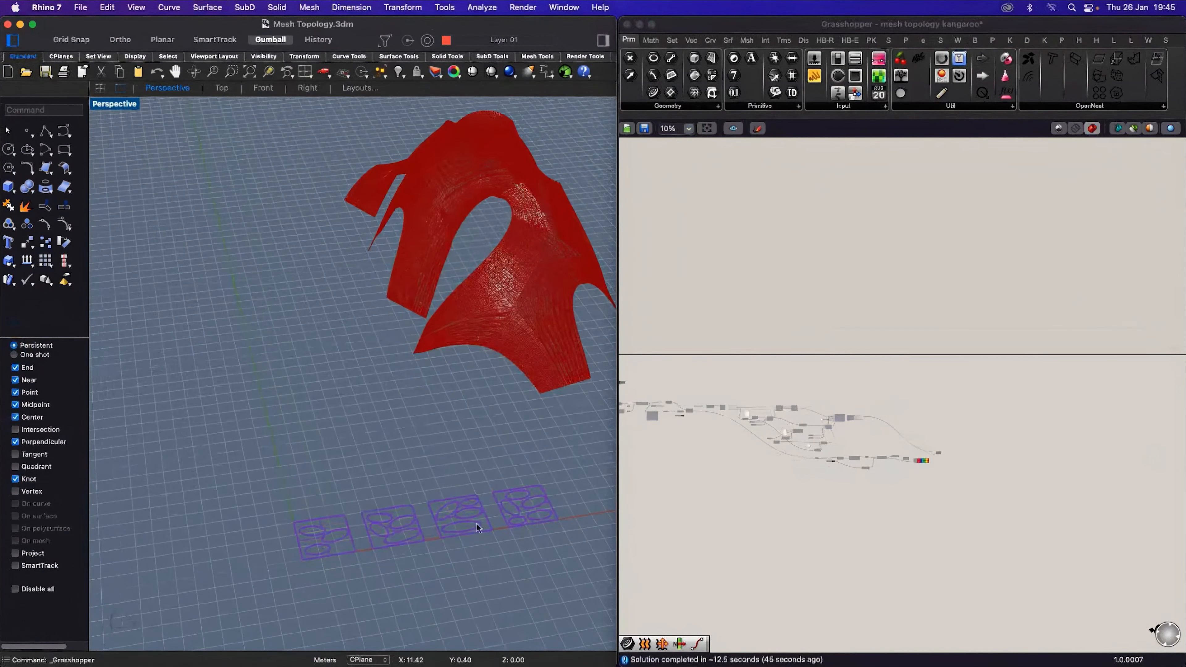
pyautogui.scroll(-4, 386, 541)
pyautogui.scroll(3, 491, 436)
pyautogui.scroll(5, 491, 436)
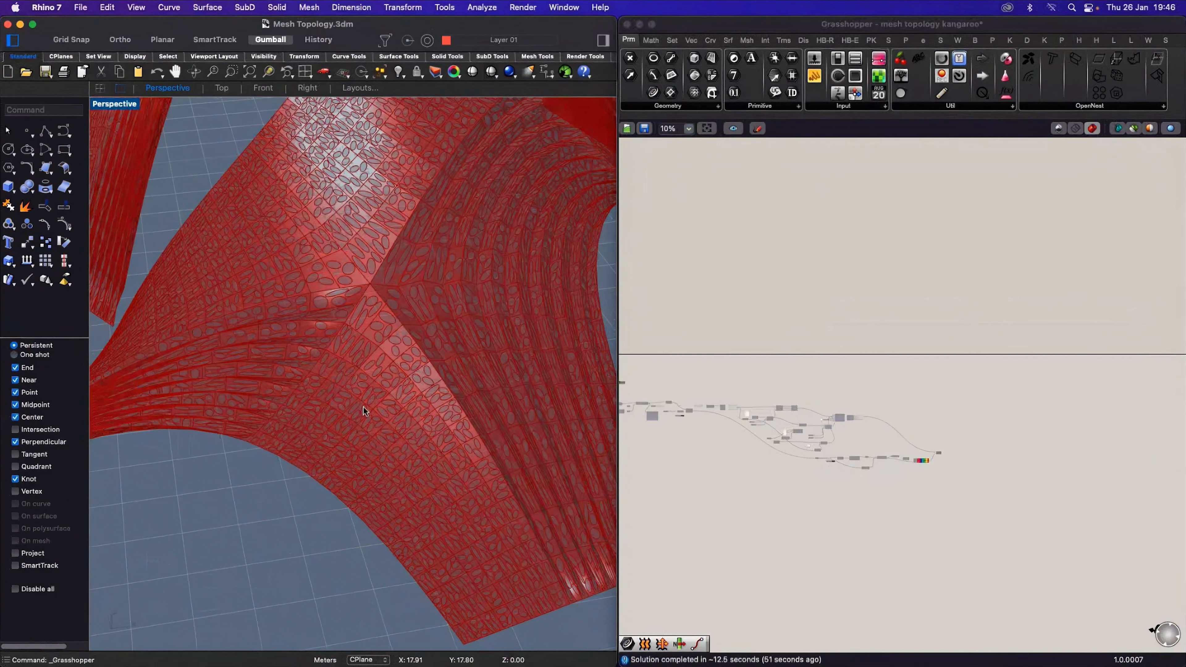
# Step: Highlight the Combine Data output after Surface Morph and Explode Tree on the form
pyautogui.scroll(5, 893, 414)
pyautogui.scroll(3, 894, 408)
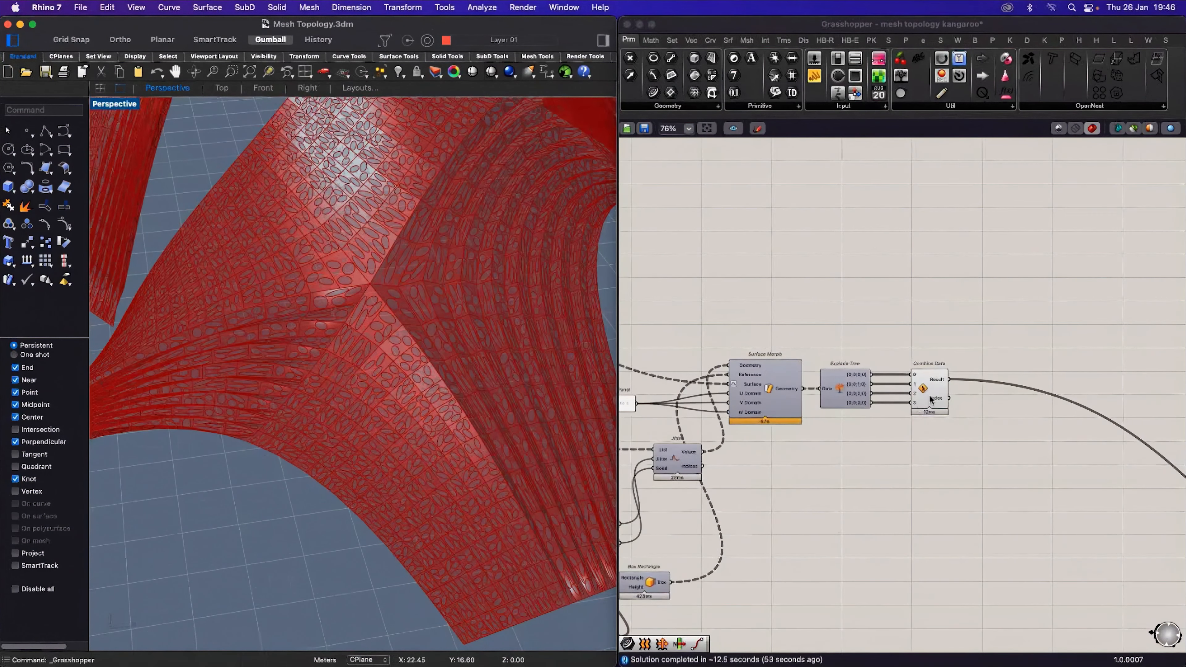
pyautogui.click(933, 398)
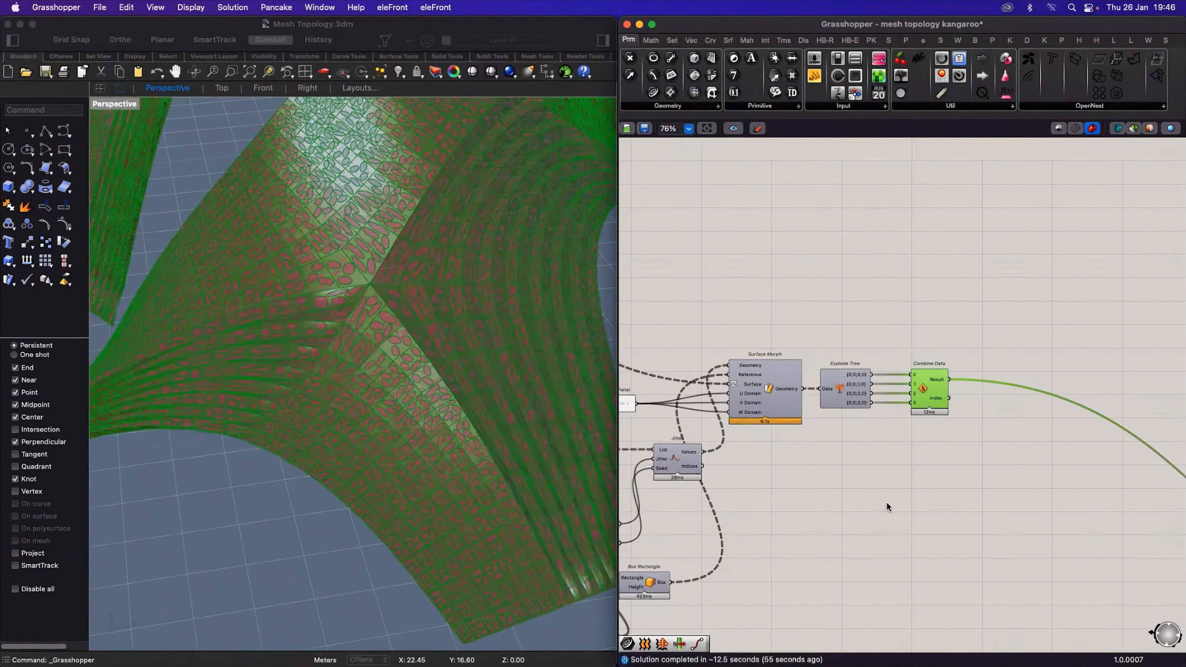
# Step: Enable the Custom Preview component fed by Combine Data and the Gradient
pyautogui.scroll(-5, 816, 470)
pyautogui.scroll(3, 933, 521)
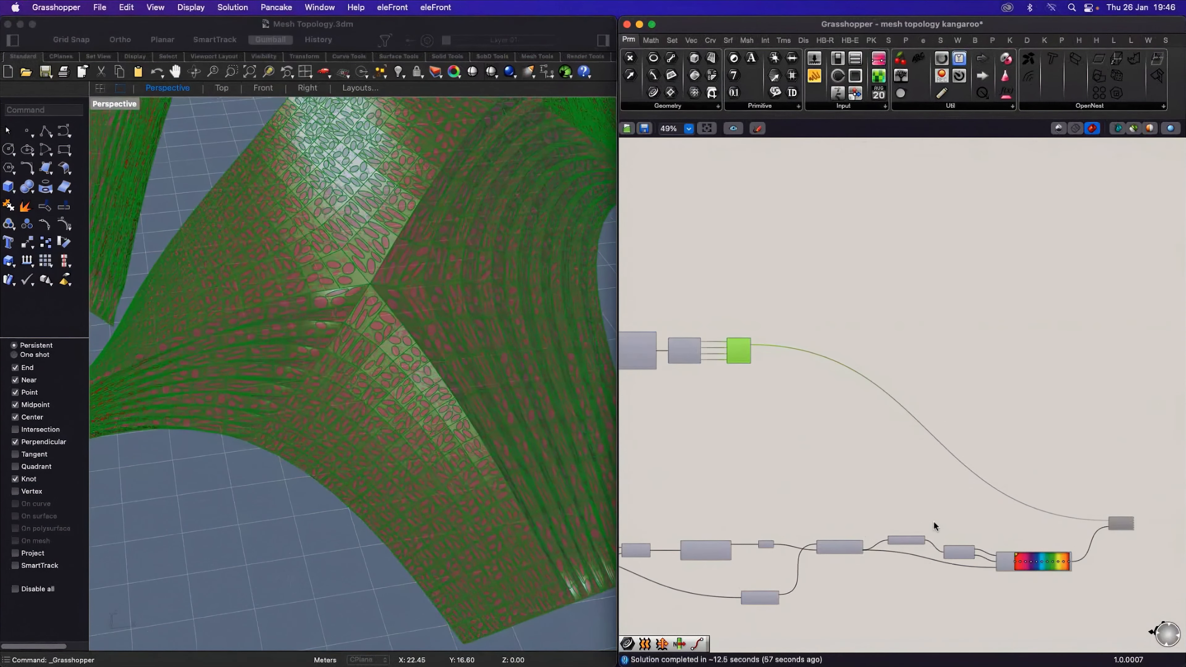
pyautogui.scroll(2, 1128, 530)
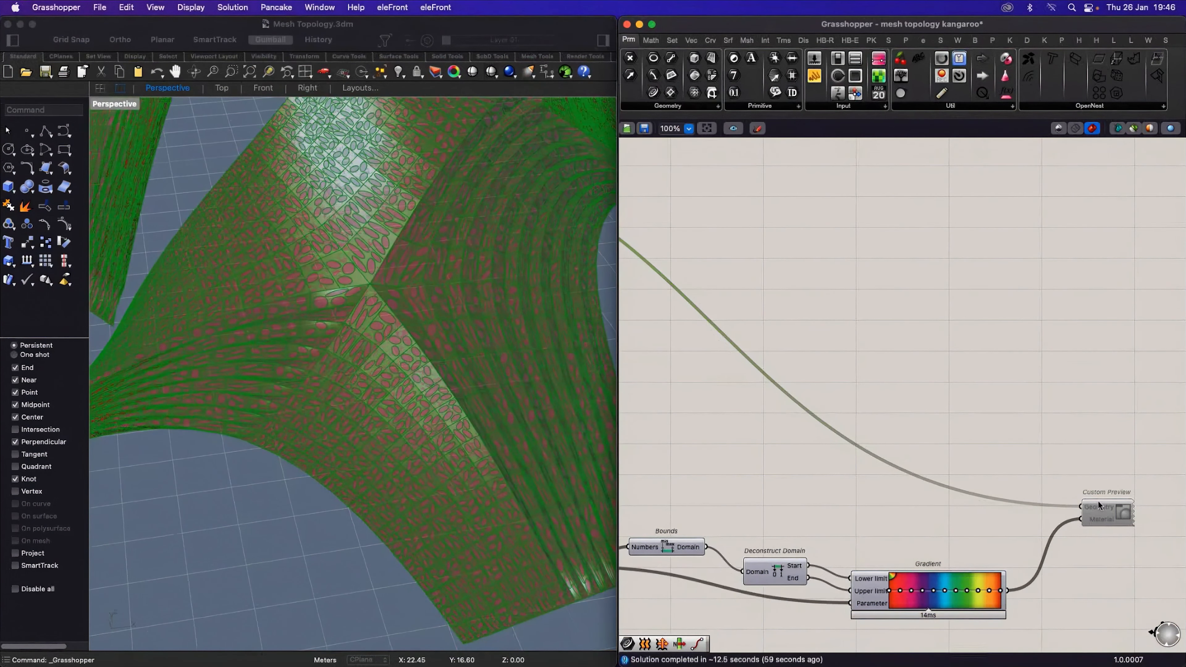
pyautogui.scroll(-3, 1076, 548)
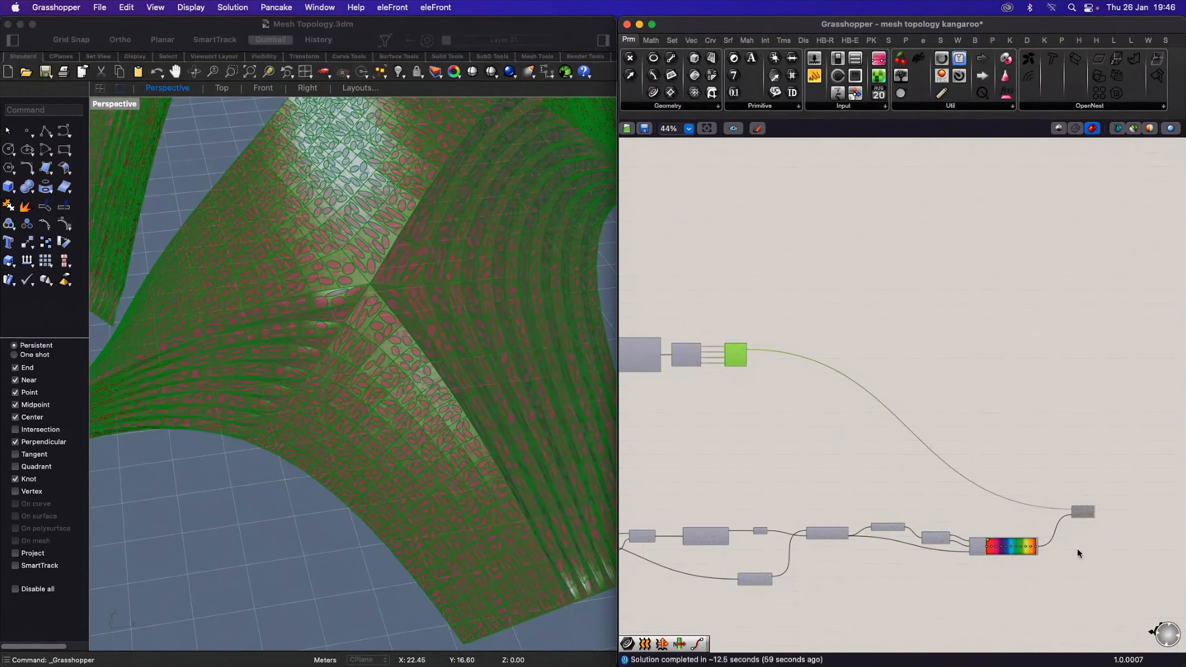
pyautogui.click(1084, 512)
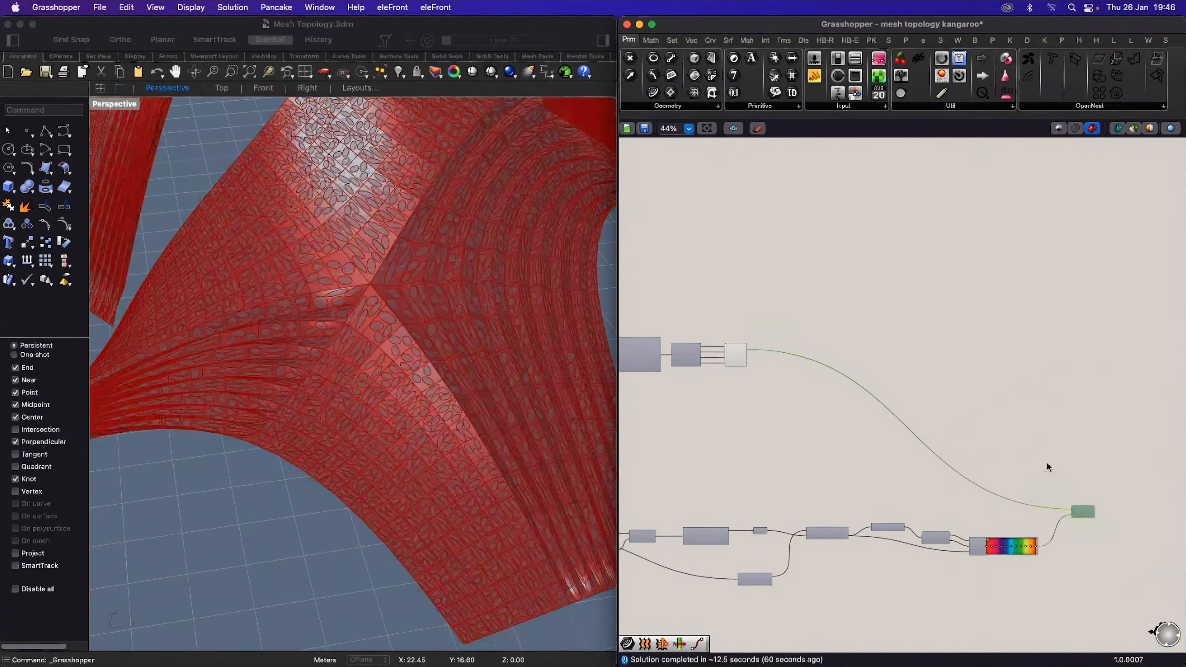
pyautogui.press('space')
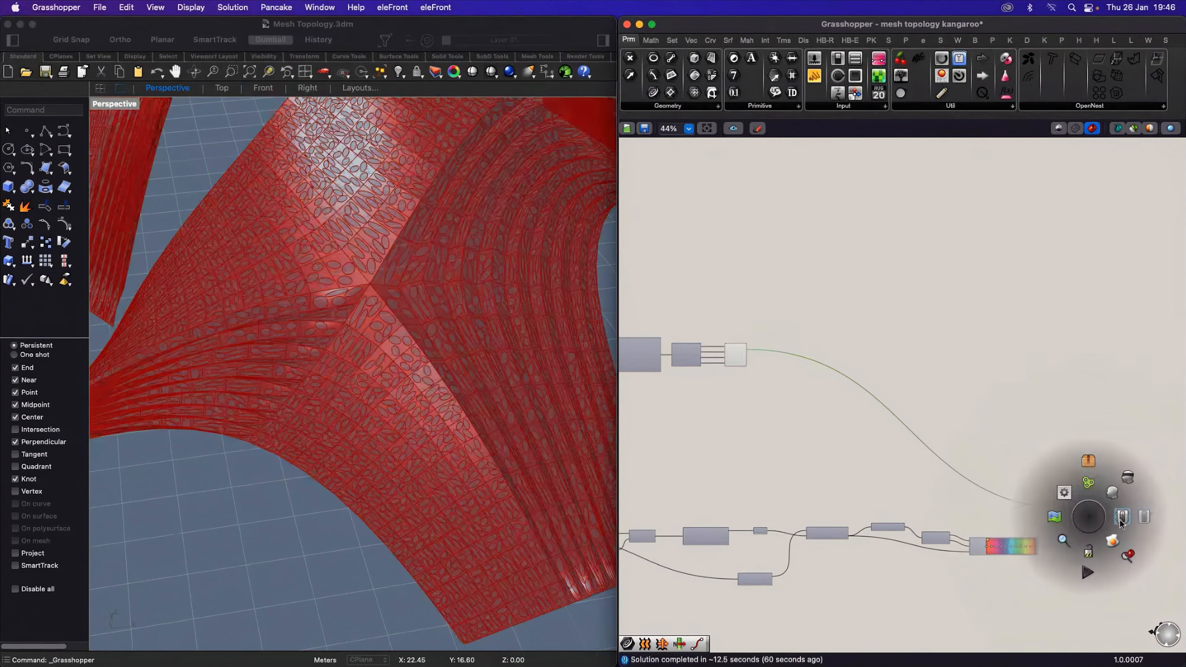
pyautogui.click(1122, 520)
pyautogui.click(999, 435)
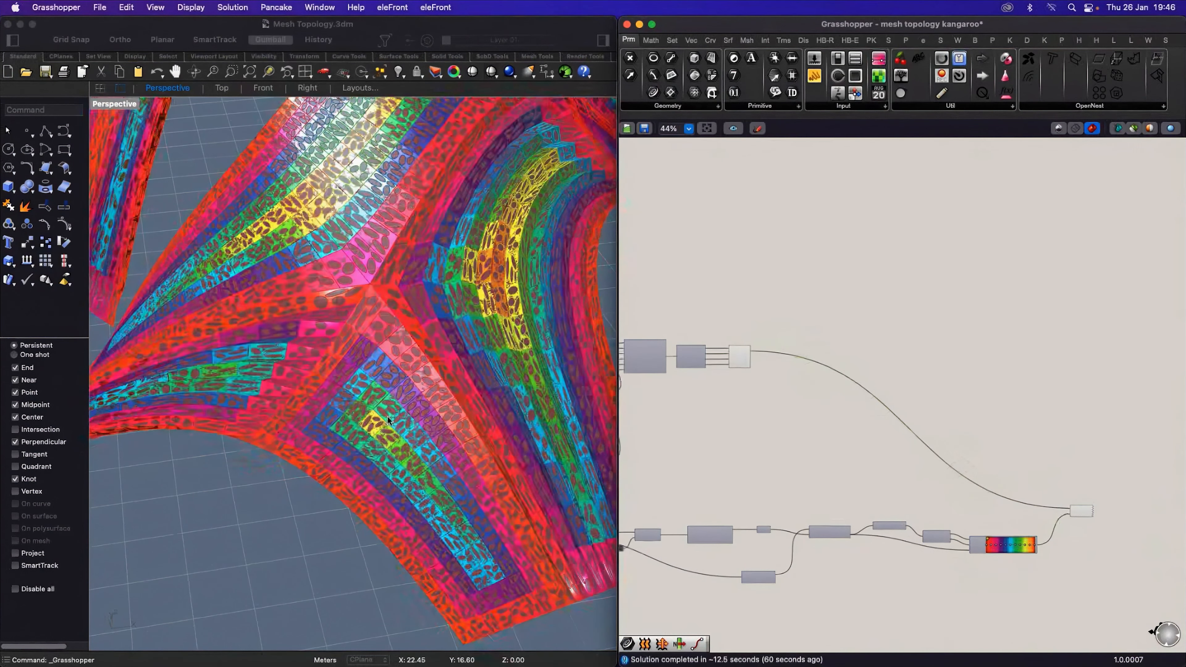
# Step: Examine the gradient-coloured pattern across the form and the Gradient component that supplies its colours to Custom Preview
pyautogui.scroll(-5, 388, 420)
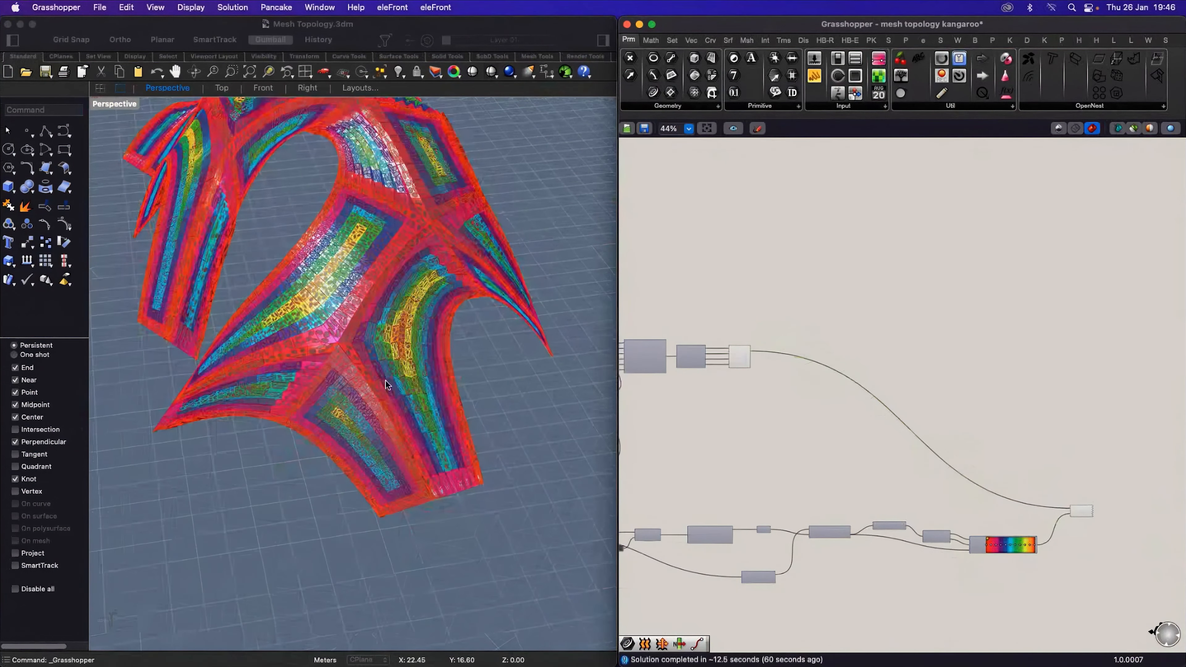
pyautogui.moveTo(388, 420); pyautogui.dragTo(360, 284, button='right')
pyautogui.scroll(5, 360, 284)
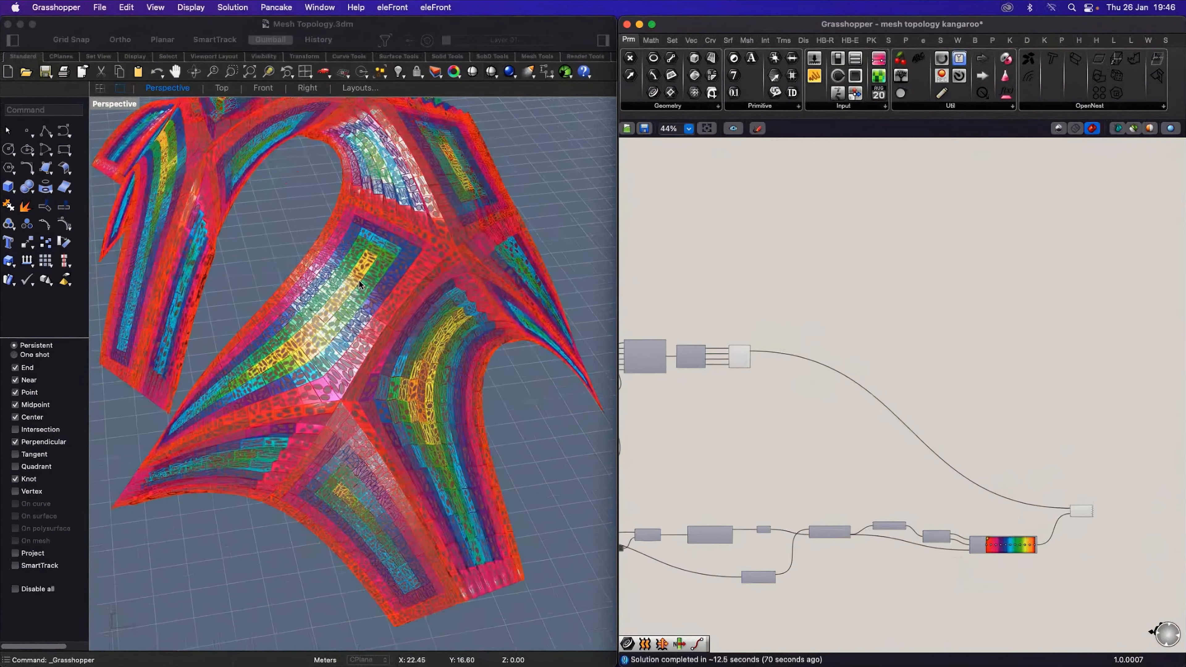
pyautogui.scroll(5, 1078, 544)
pyautogui.scroll(3, 956, 557)
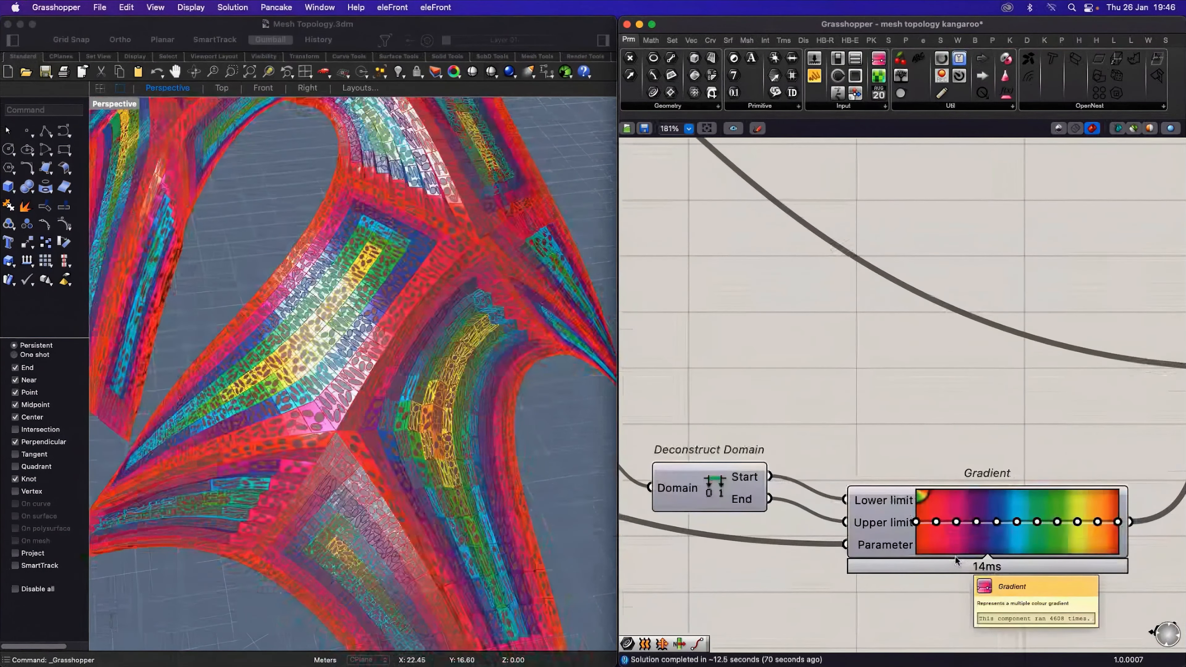
pyautogui.scroll(-2, 882, 526)
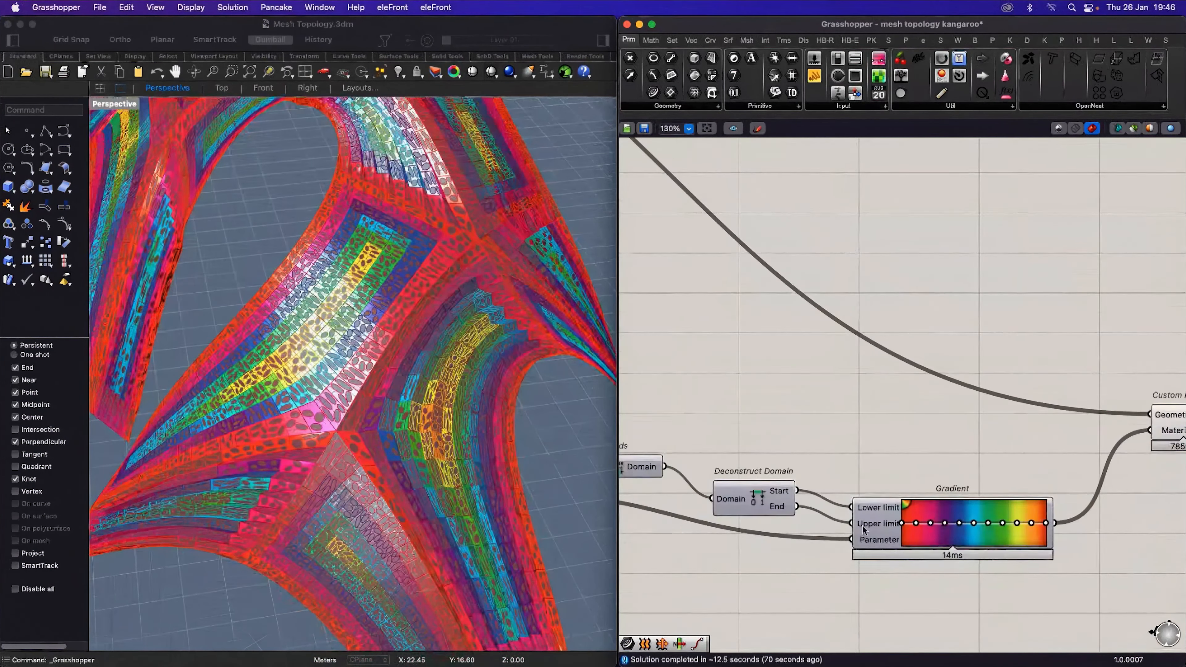
pyautogui.scroll(-2, 863, 529)
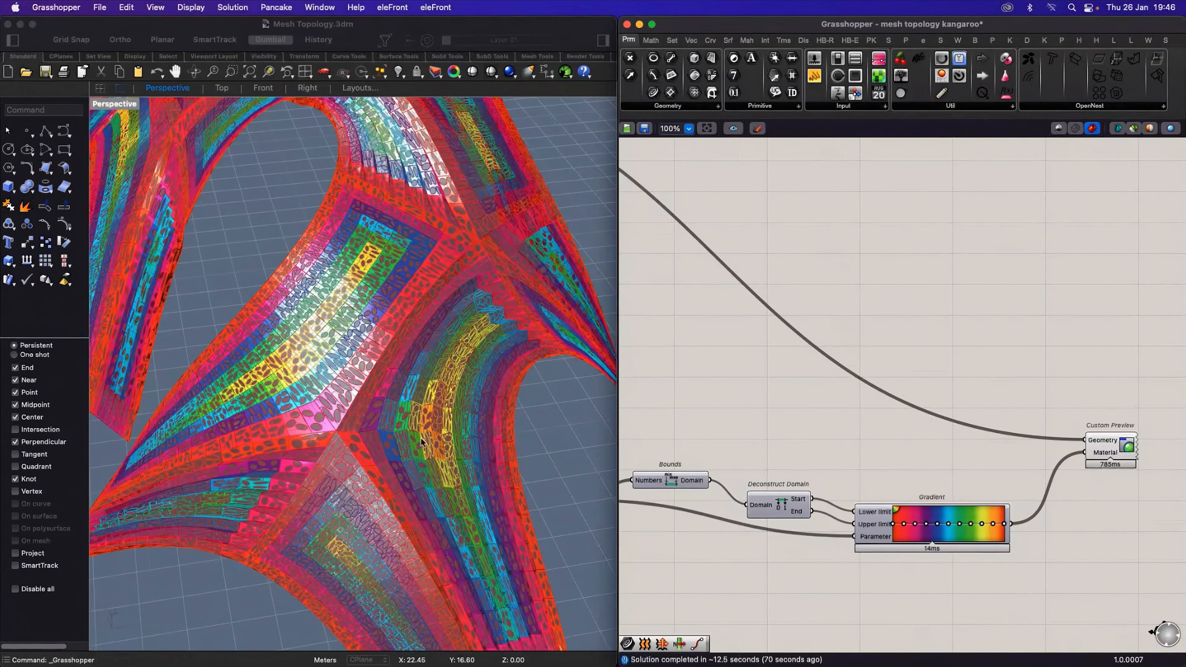
pyautogui.scroll(-10, 473, 484)
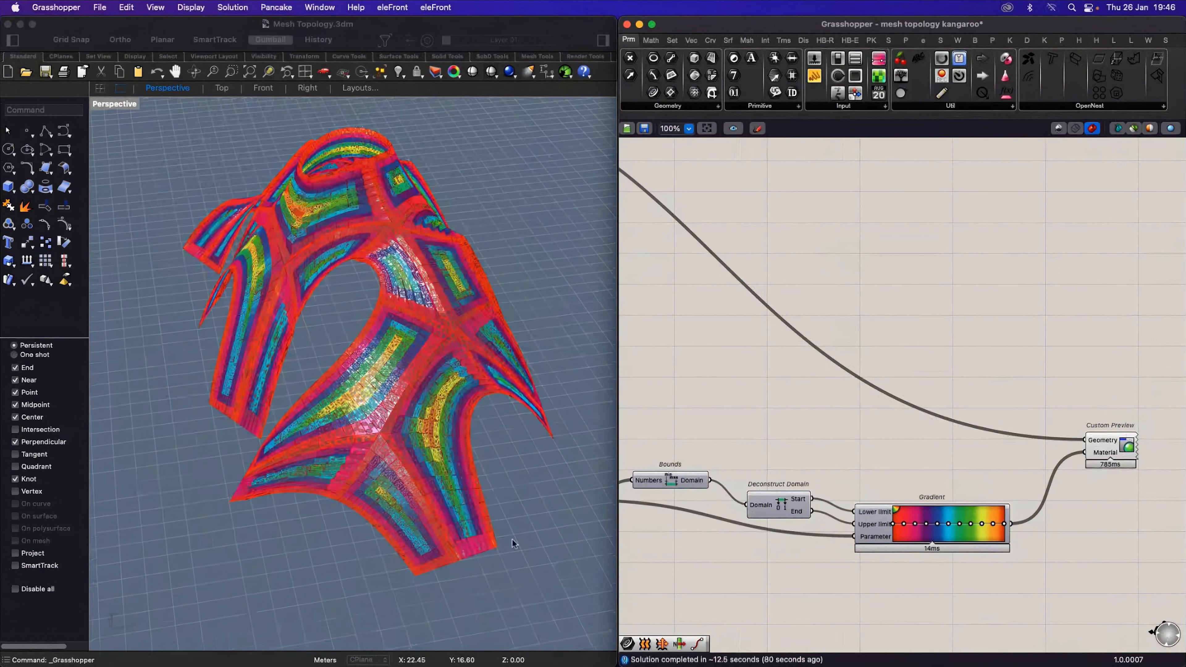
pyautogui.scroll(10, 472, 444)
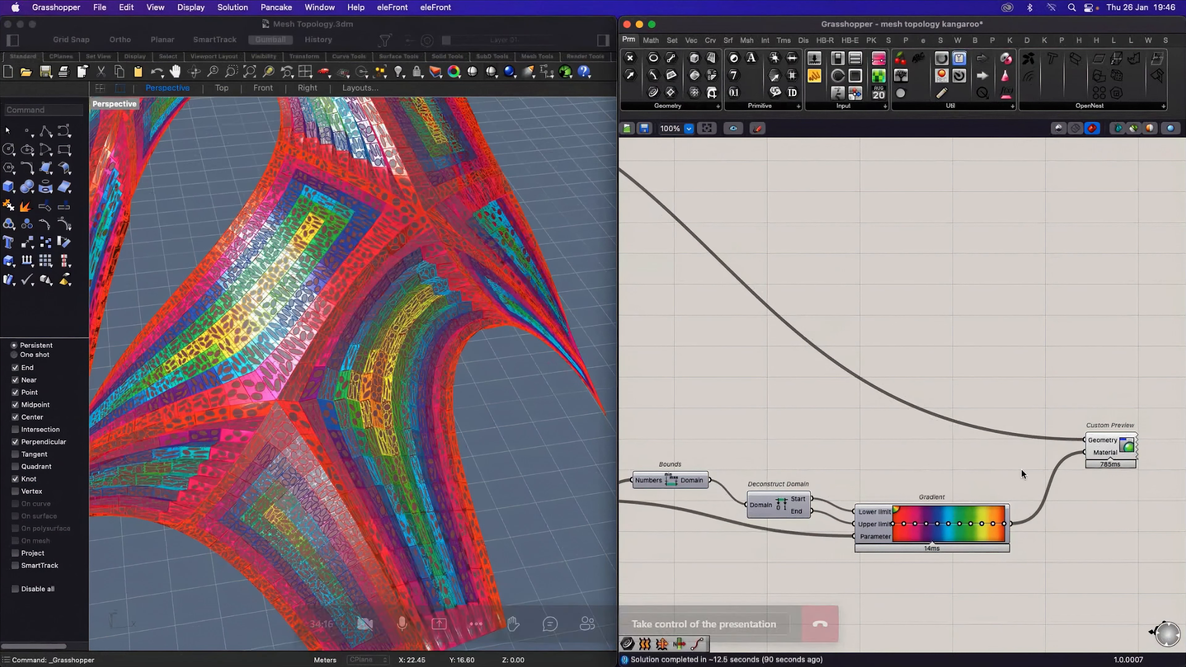
# Step: Disable the Gradient and Custom Preview components at the end of the definition
pyautogui.moveTo(1101, 554); pyautogui.dragTo(830, 415)
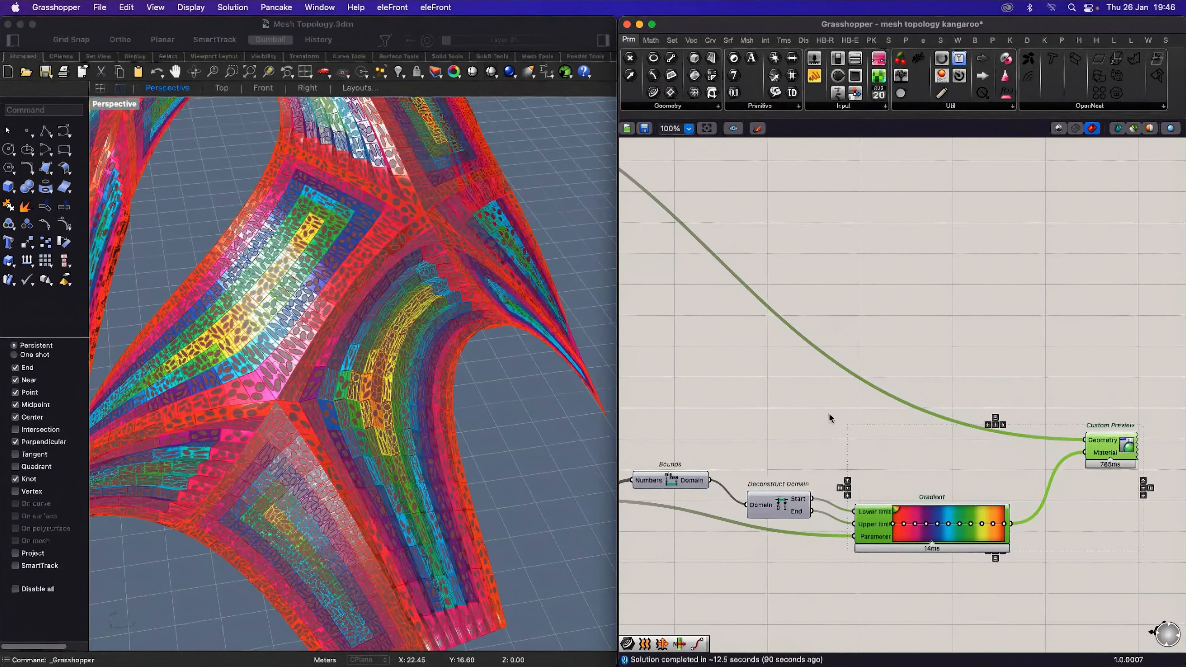
pyautogui.middleClick(1116, 449)
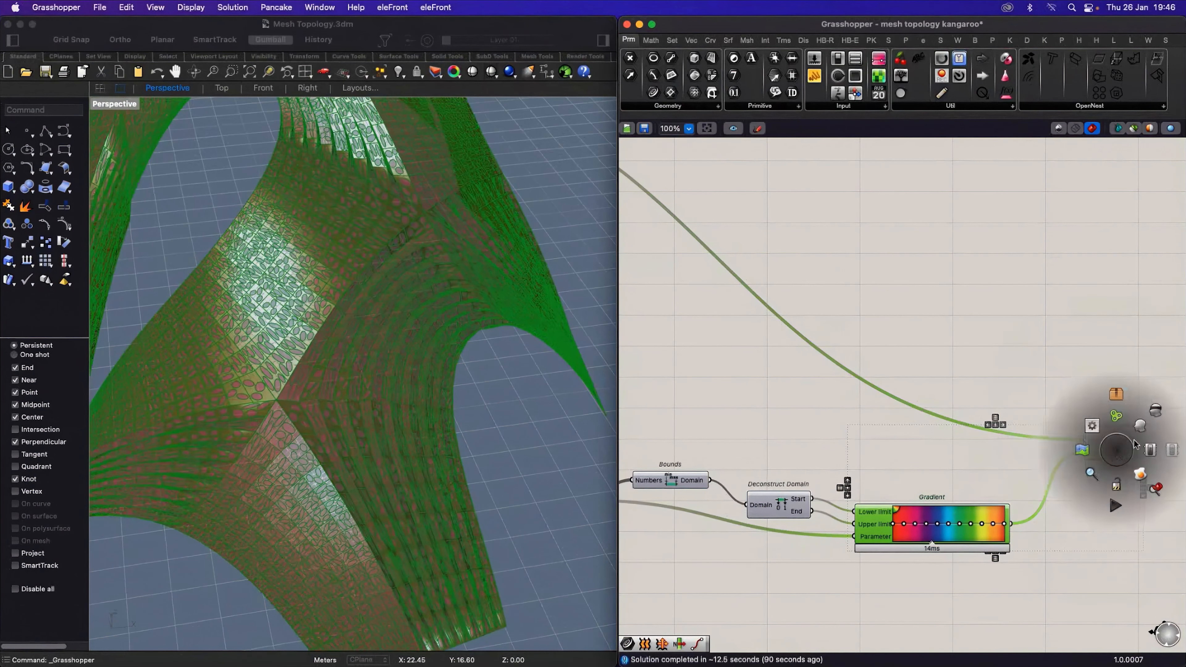
pyautogui.click(1171, 451)
pyautogui.click(1019, 423)
# Step: Bake the Combine Data result into Rhino and turn off the Grasshopper geometry preview
pyautogui.scroll(-5, 1019, 423)
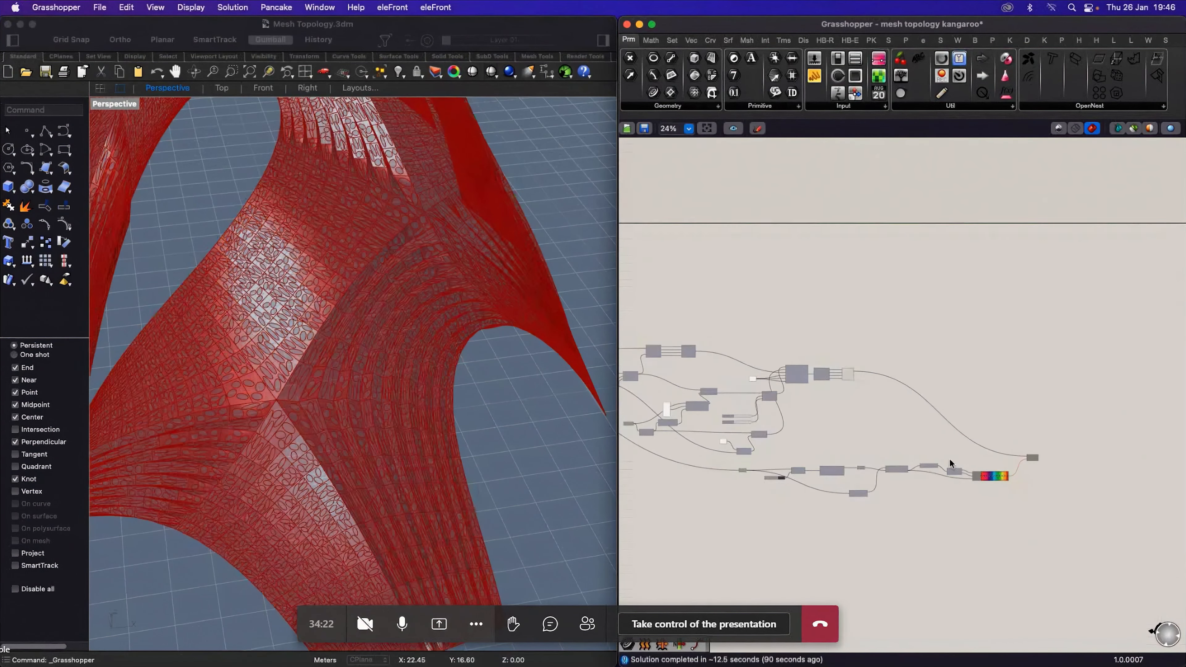
pyautogui.scroll(4, 845, 453)
pyautogui.click(837, 247)
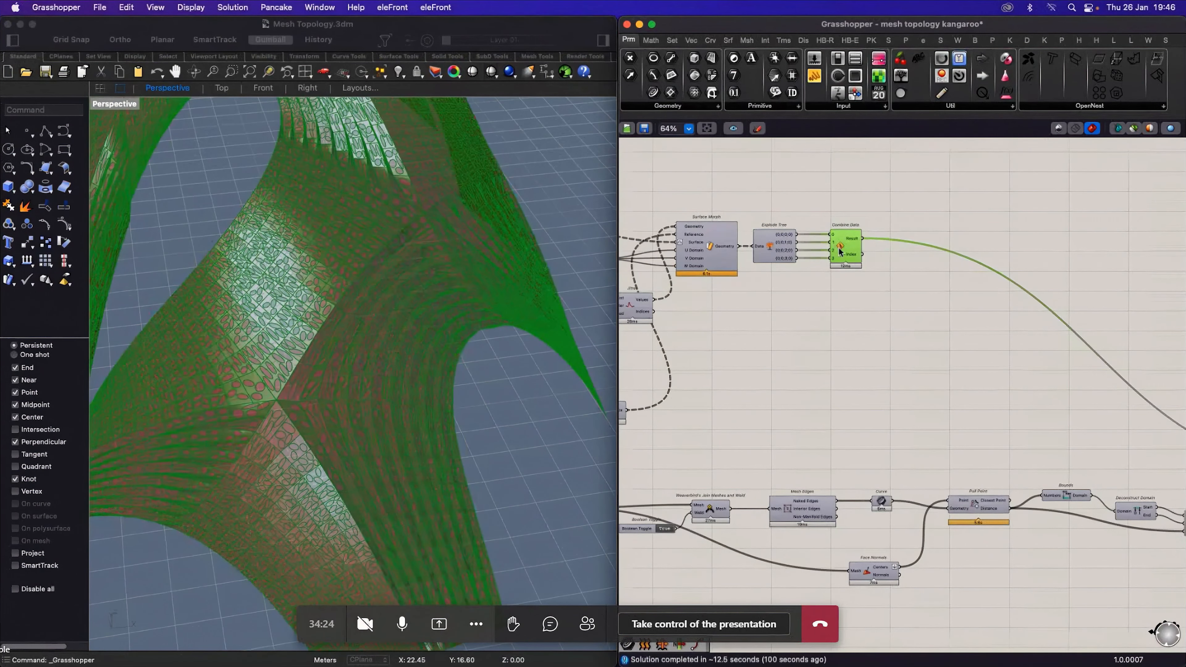
pyautogui.middleClick(838, 248)
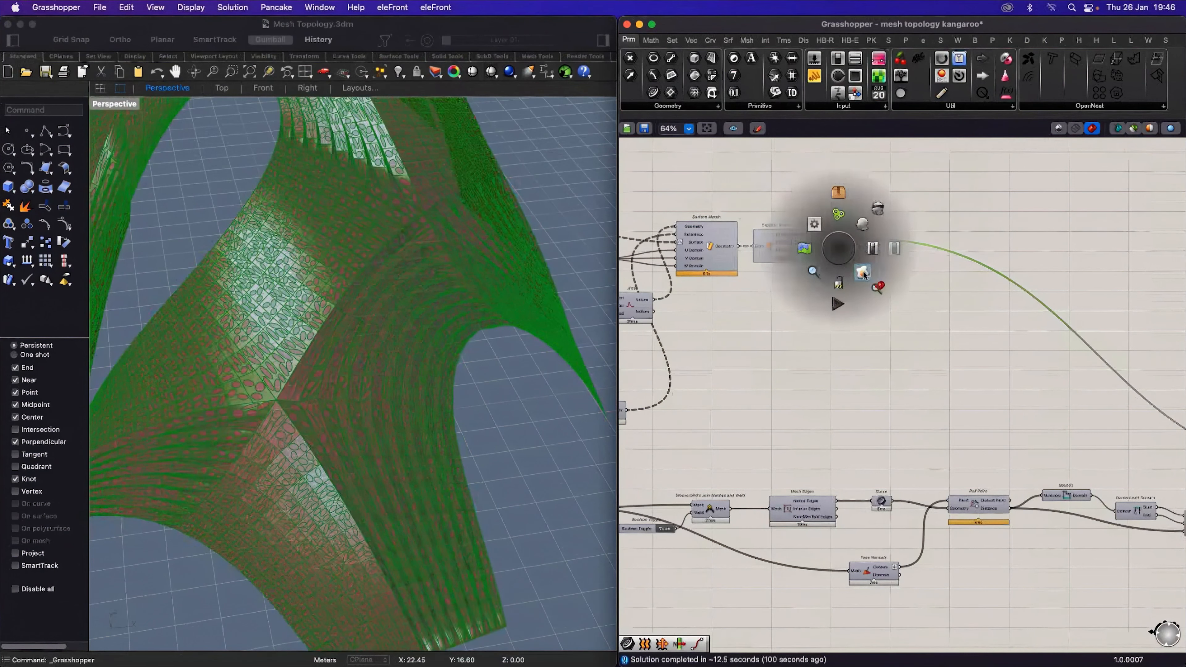
pyautogui.click(803, 390)
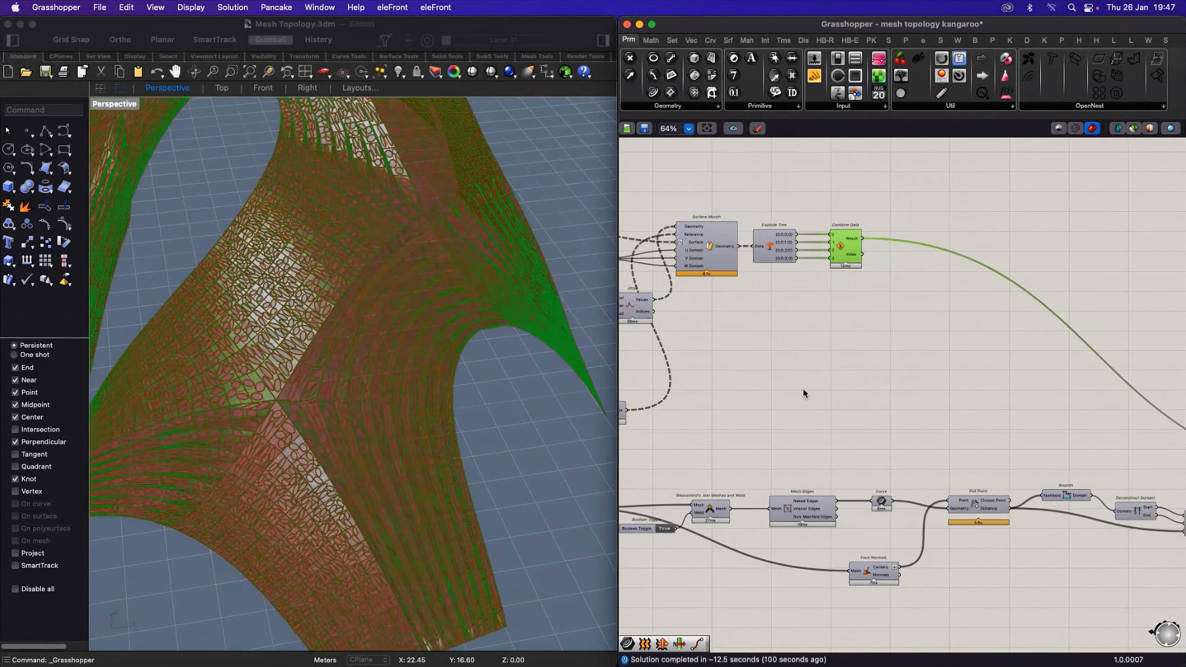
pyautogui.click(1058, 131)
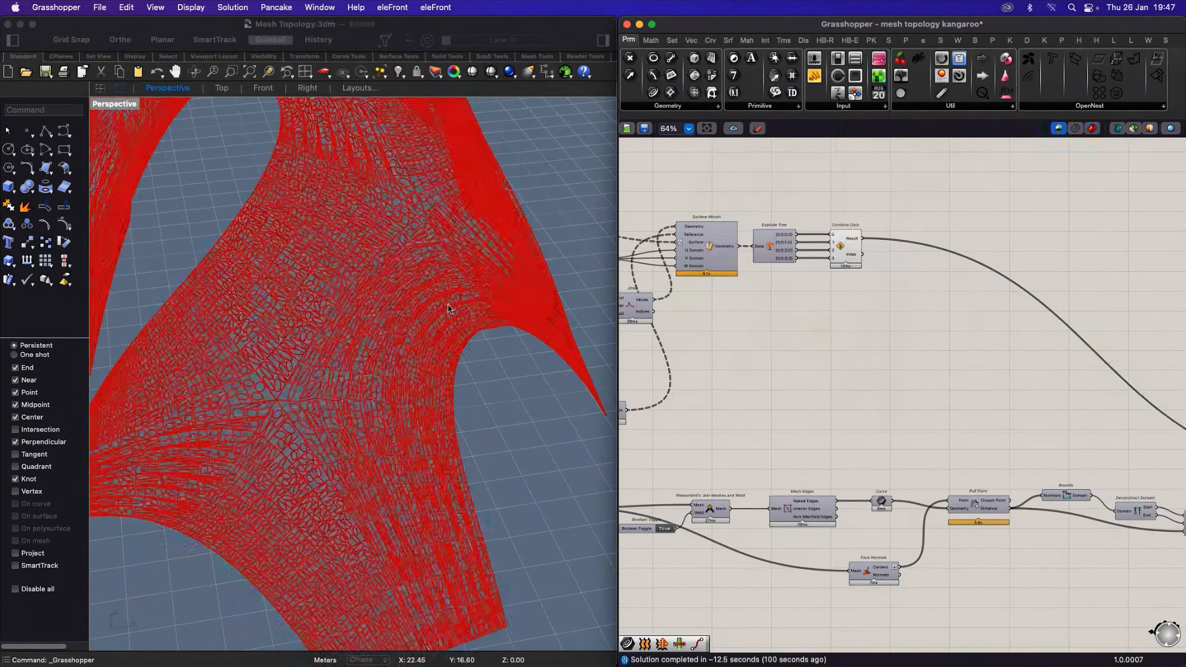
# Step: Set the Perspective viewport to Rendered display mode and lock the Grasshopper solver
pyautogui.moveTo(448, 305); pyautogui.dragTo(218, 358, button='right')
pyautogui.rightClick(213, 359)
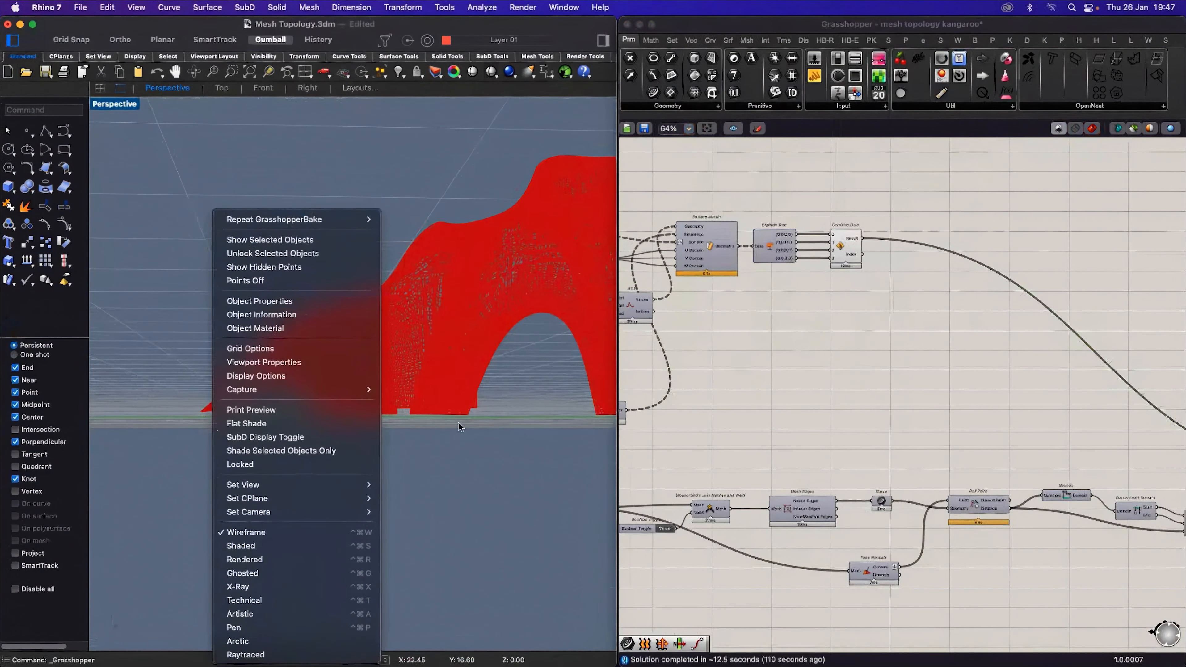
pyautogui.click(481, 421)
pyautogui.moveTo(481, 421); pyautogui.dragTo(480, 464, button='right')
pyautogui.rightClick(479, 464)
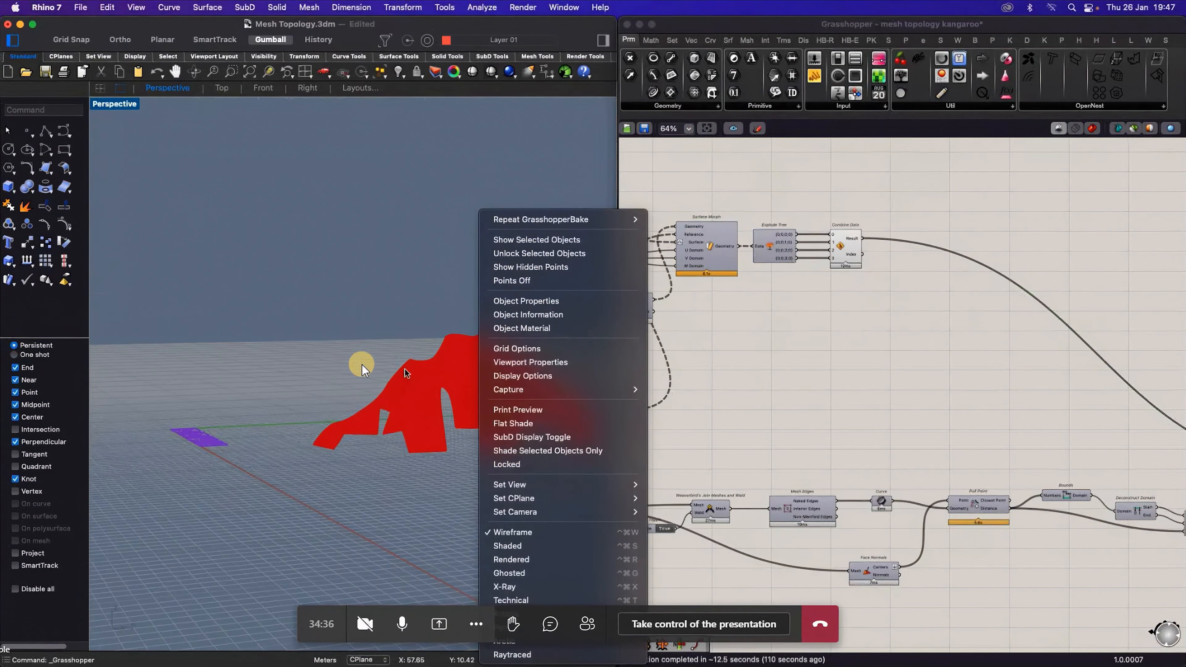
pyautogui.click(564, 559)
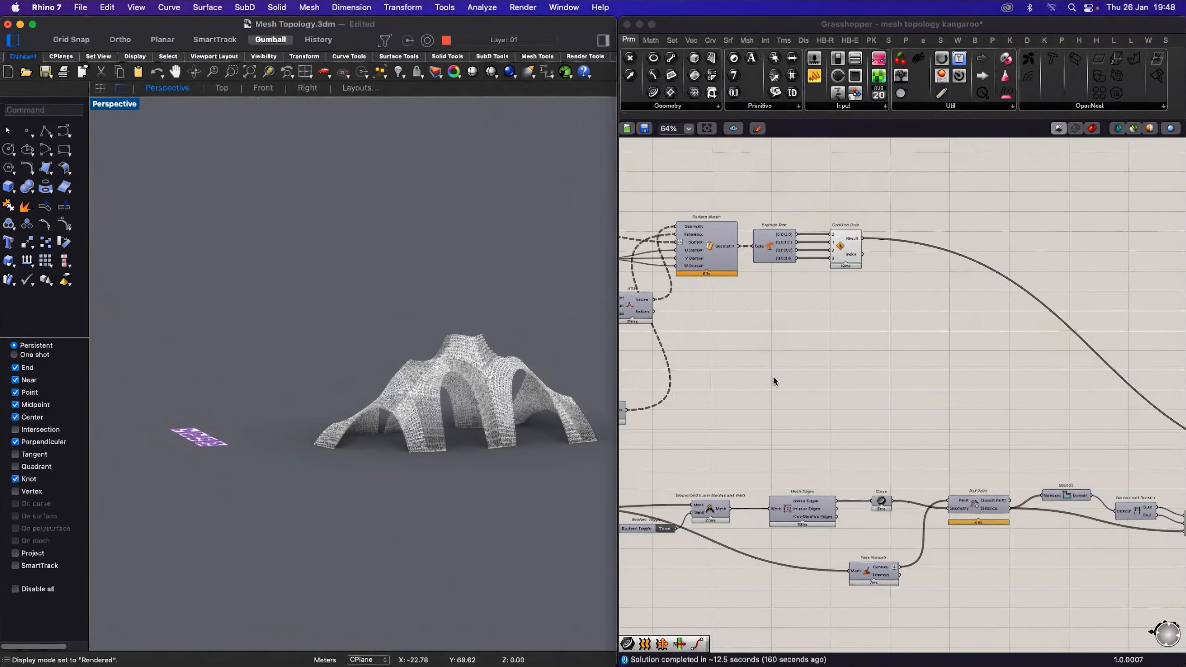
pyautogui.middleClick(773, 375)
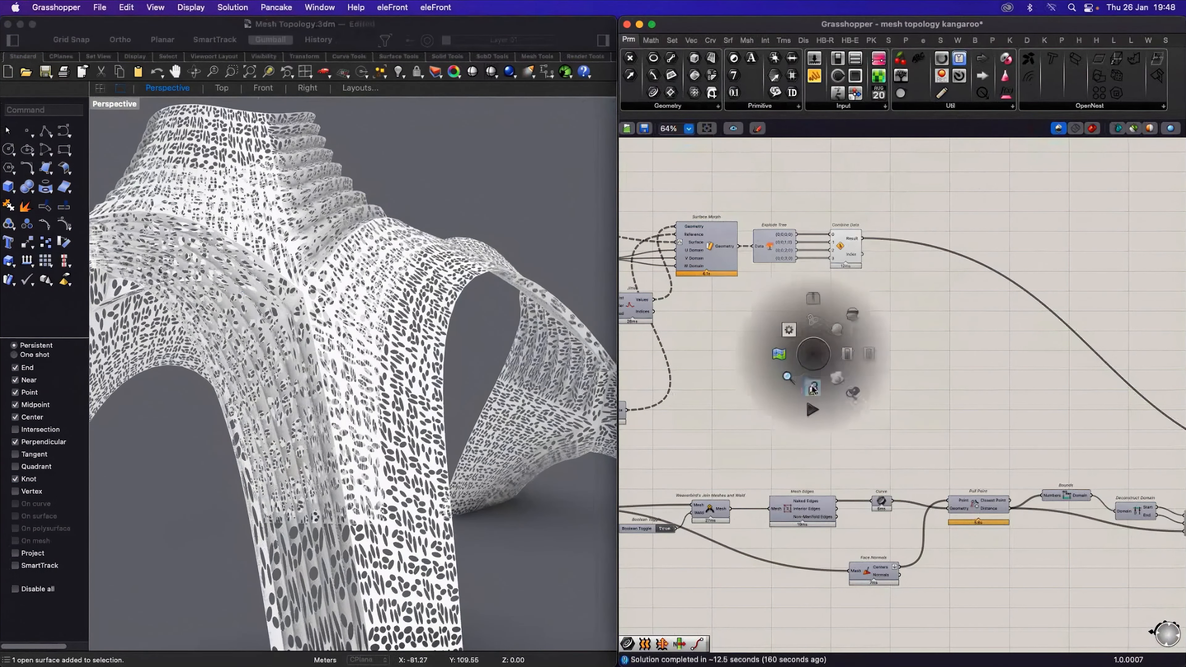
# Step: Examine the baked perforated form in rendered view from several sides, both close up and as a whole
pyautogui.scroll(-5, 440, 358)
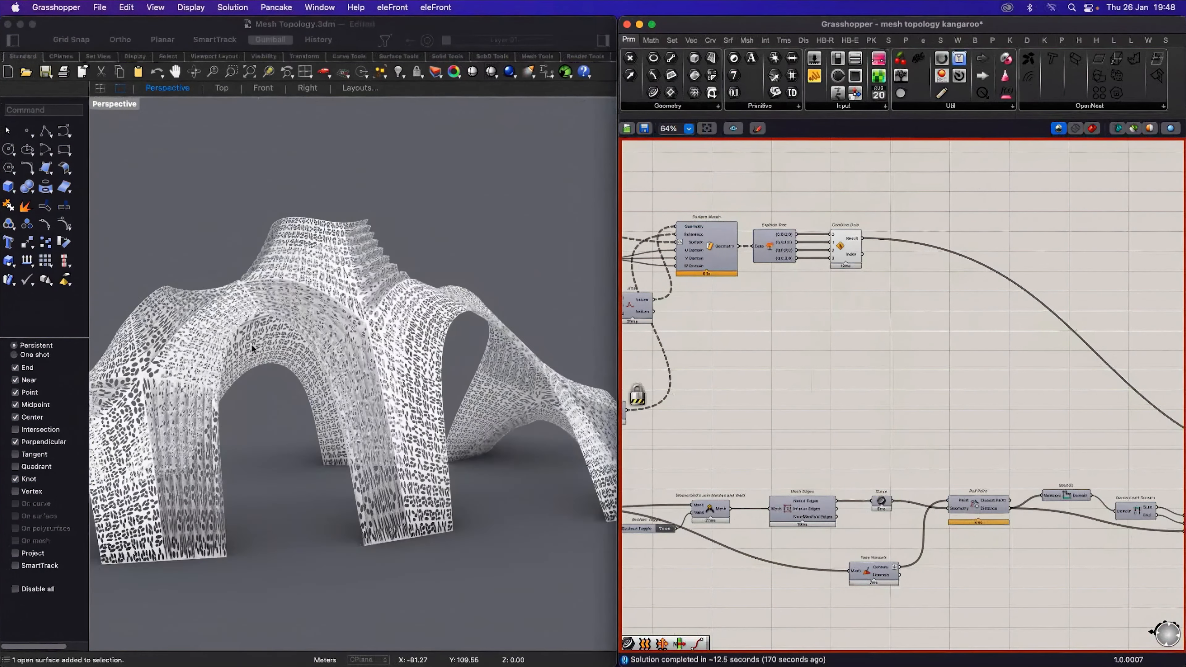
pyautogui.moveTo(290, 373); pyautogui.dragTo(415, 415, button='right')
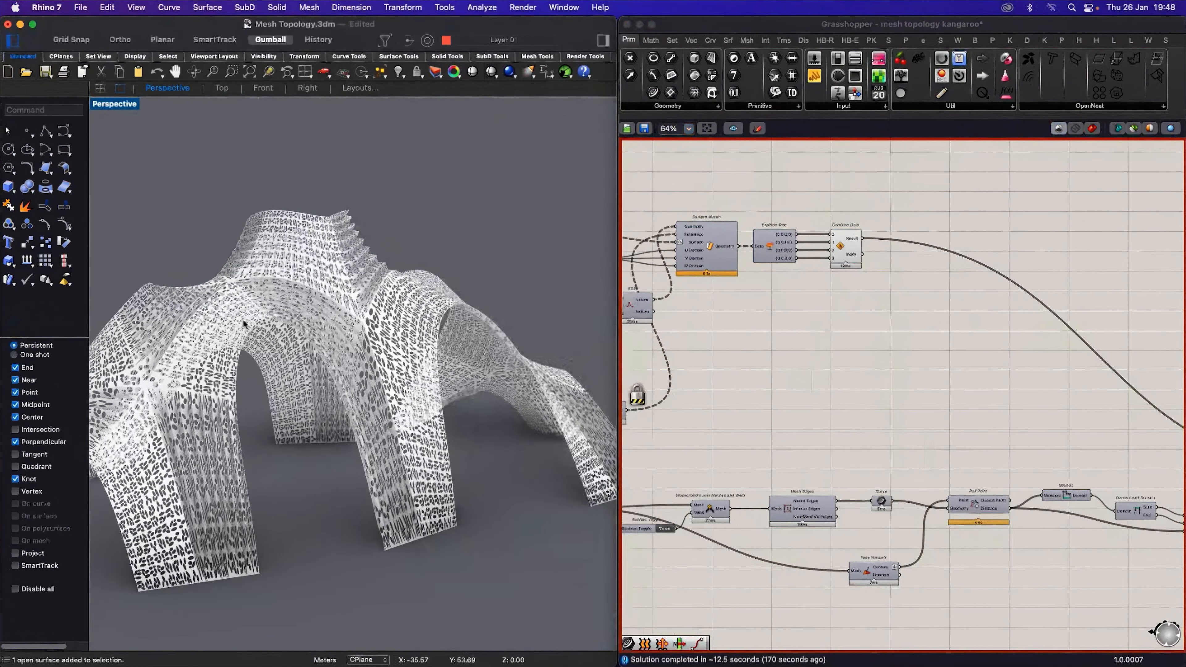
pyautogui.moveTo(243, 319); pyautogui.dragTo(495, 381, button='right')
pyautogui.scroll(-5, 309, 367)
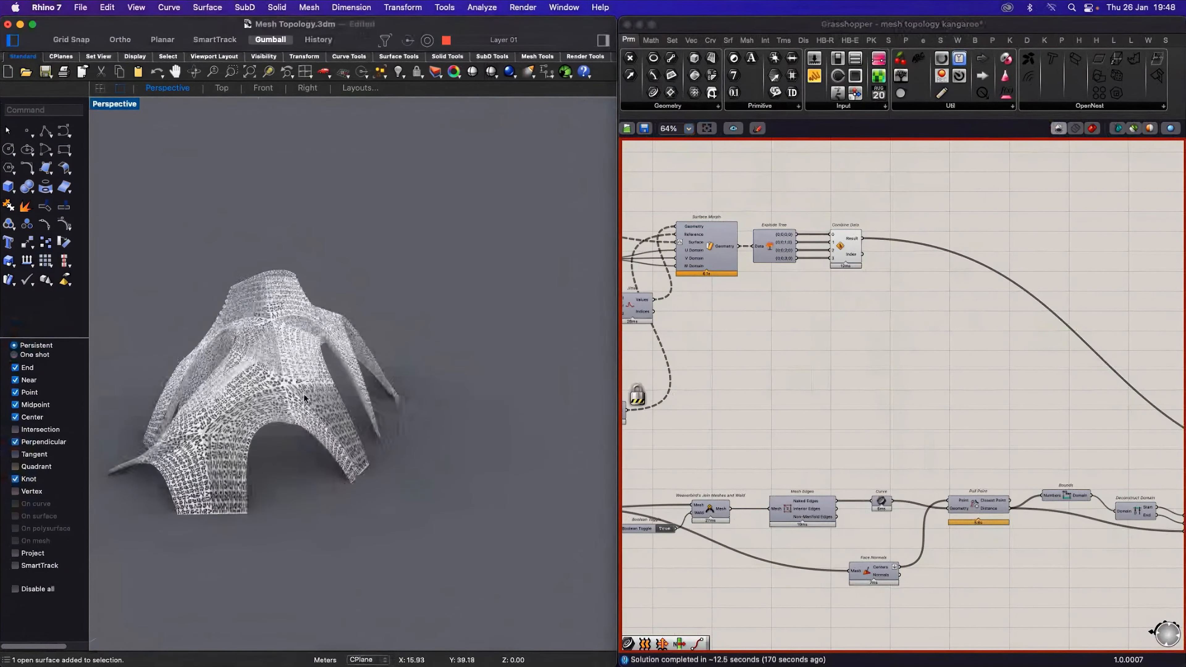
pyautogui.moveTo(303, 393); pyautogui.dragTo(360, 387, button='right')
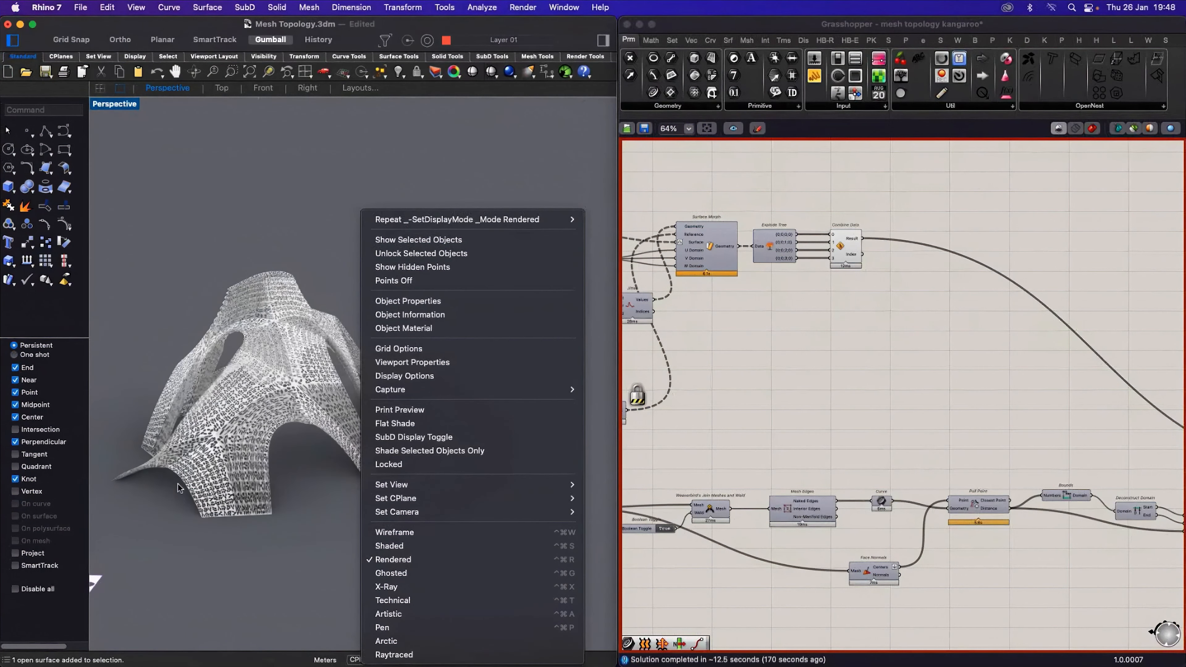
pyautogui.click(194, 571)
pyautogui.scroll(3, 181, 473)
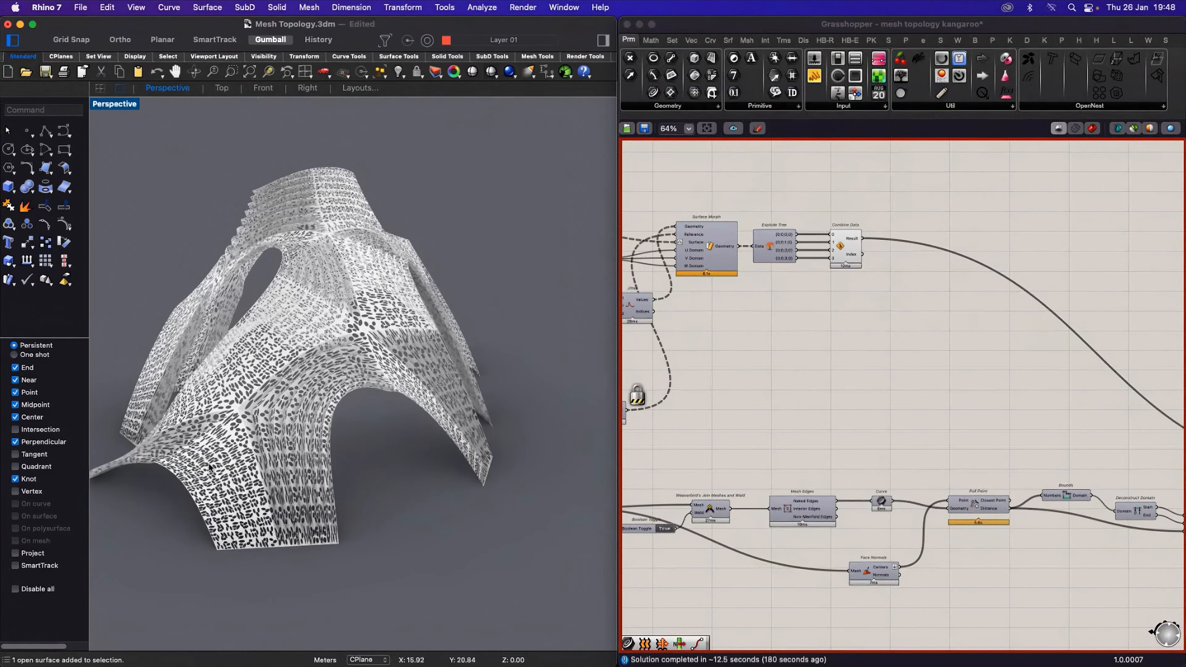
pyautogui.scroll(5, 183, 474)
pyautogui.scroll(3, 208, 466)
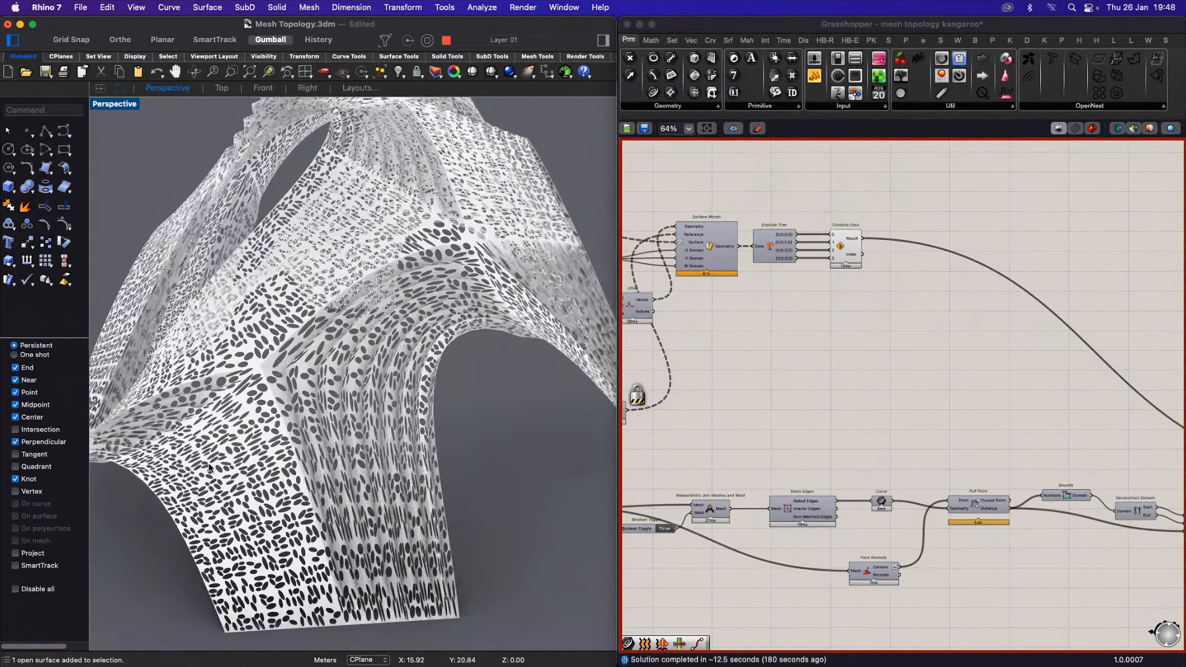
pyautogui.scroll(-4, 301, 461)
pyautogui.scroll(-5, 437, 446)
pyautogui.scroll(-2, 422, 439)
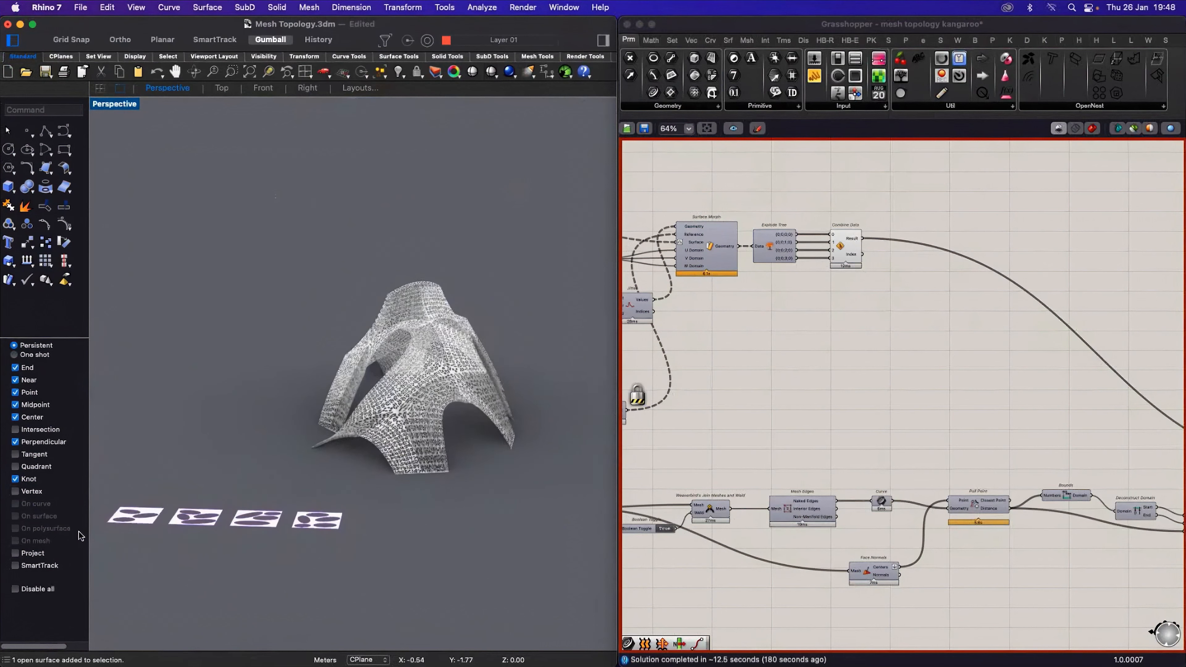
# Step: Extrude the first pattern tile on the ground upward into a solid slab
pyautogui.scroll(3, 159, 539)
pyautogui.scroll(-3, 380, 533)
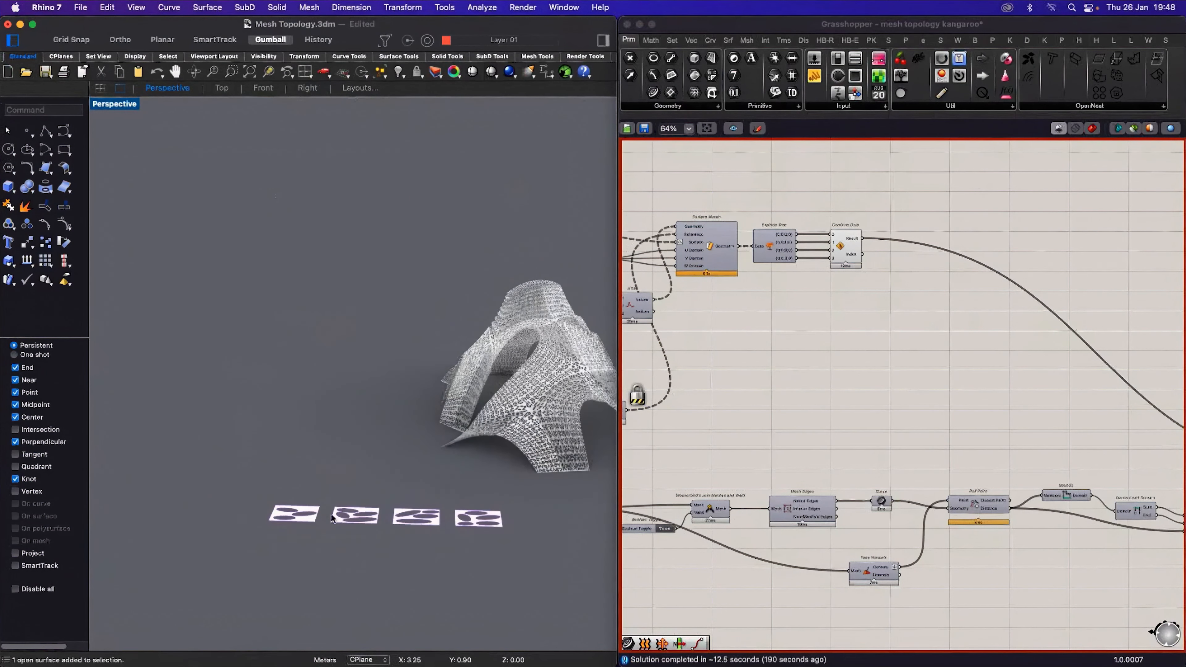
pyautogui.scroll(4, 294, 517)
pyautogui.click(290, 526)
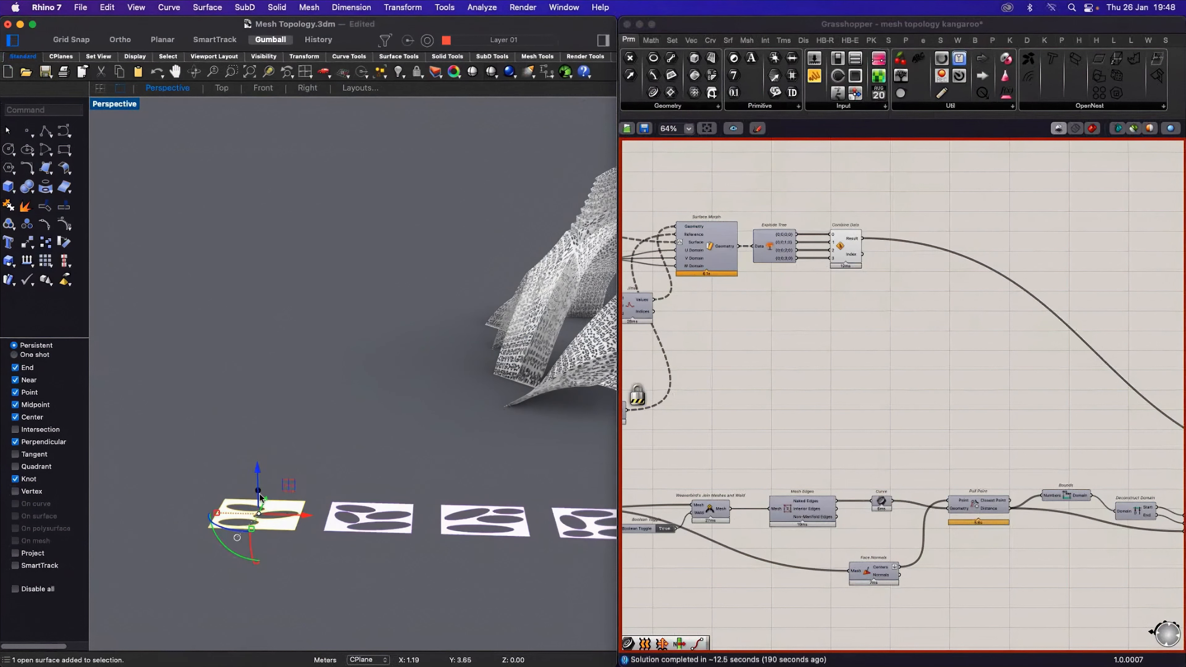
pyautogui.moveTo(258, 498); pyautogui.dragTo(259, 488)
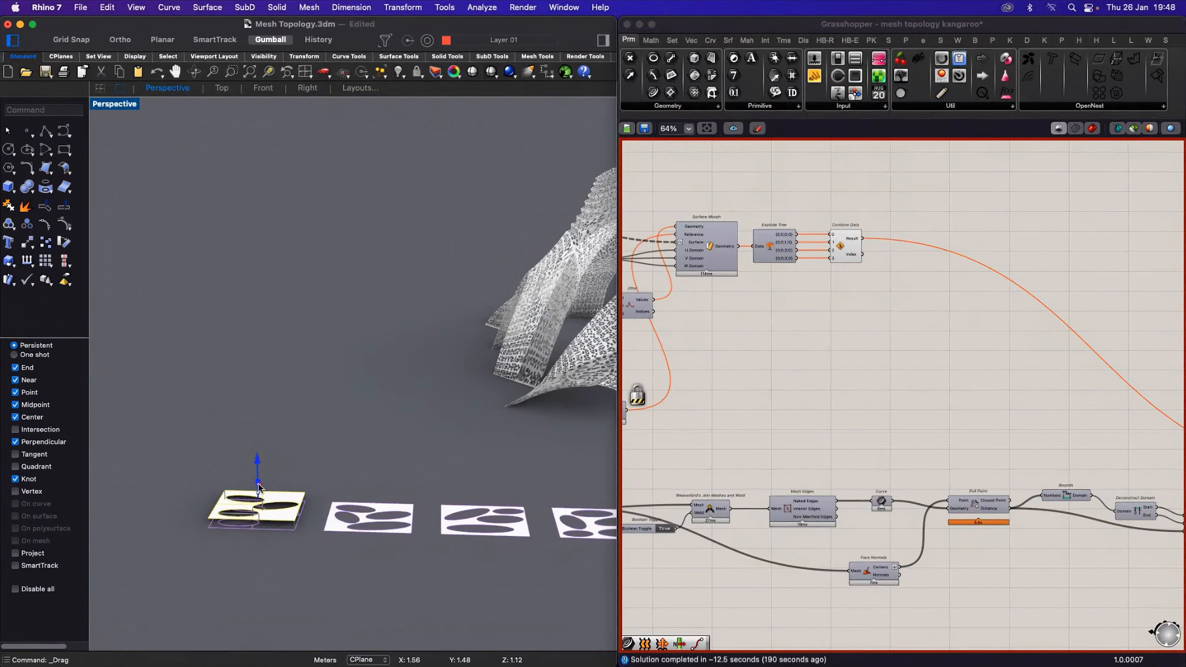
pyautogui.click(346, 448)
# Step: Disable the Pull Point, Bounds, Deconstruct Domain, Gradient and Custom Preview components that produce the colouring
pyautogui.scroll(-4, 742, 429)
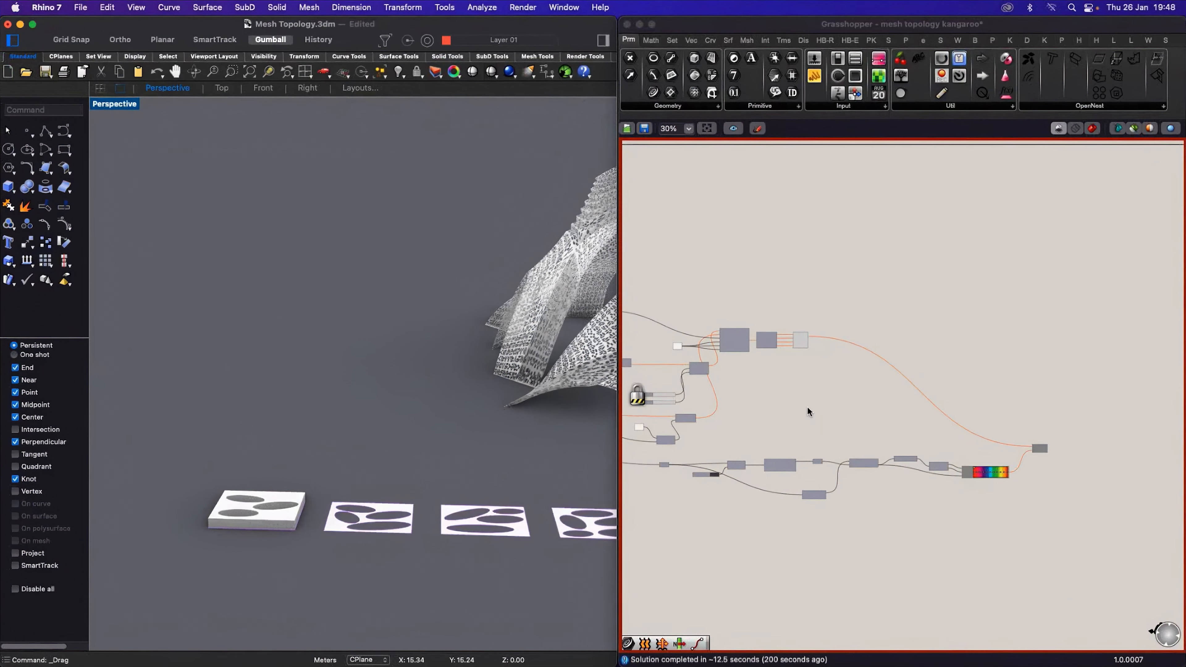
pyautogui.moveTo(1085, 521); pyautogui.dragTo(840, 368)
pyautogui.press('space')
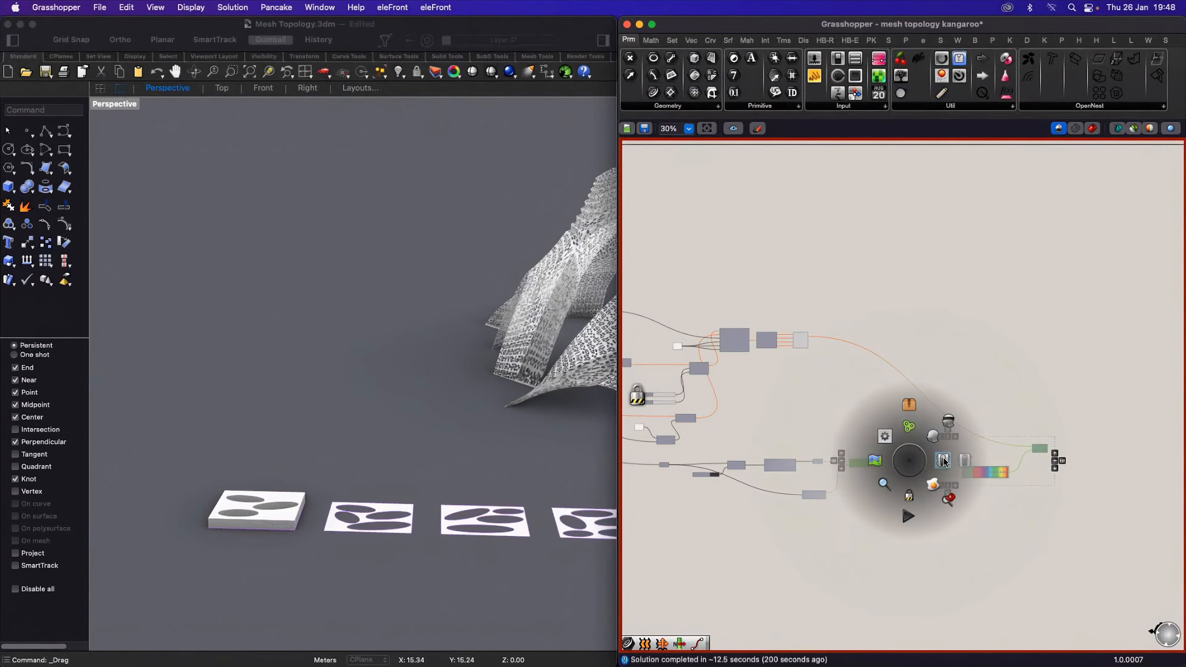
pyautogui.click(792, 387)
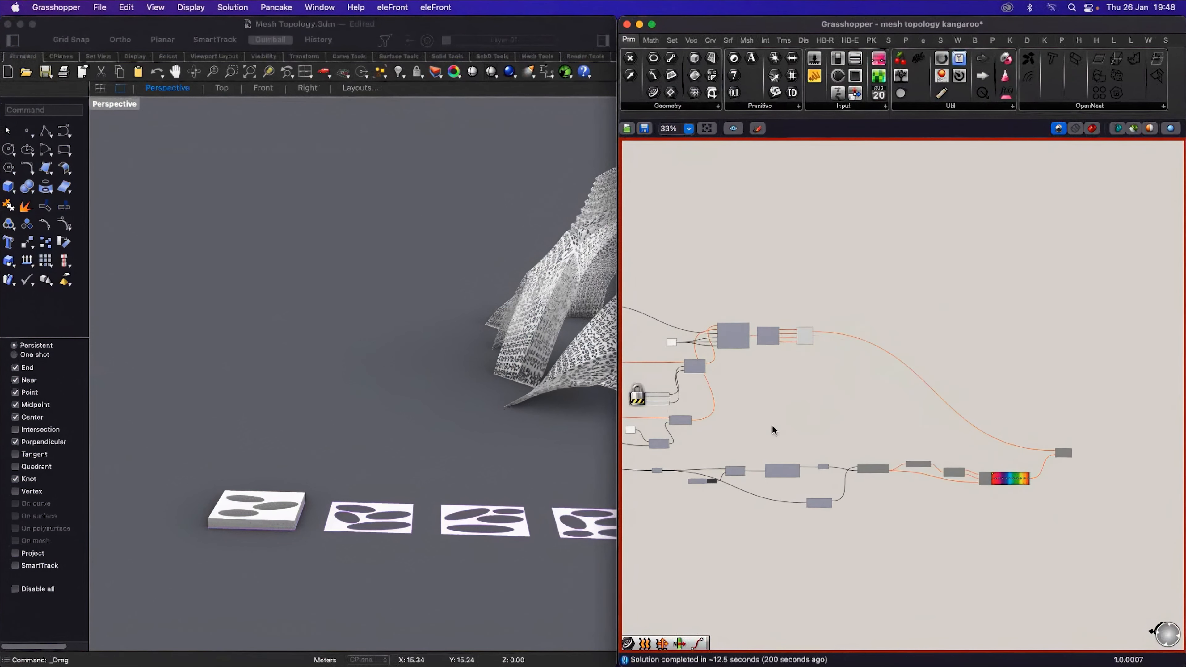
# Step: Inspect the baked perforated form's arches and oval openings from low and close angles in rendered view
pyautogui.scroll(2, 771, 423)
pyautogui.scroll(-5, 373, 357)
pyautogui.scroll(5, 455, 344)
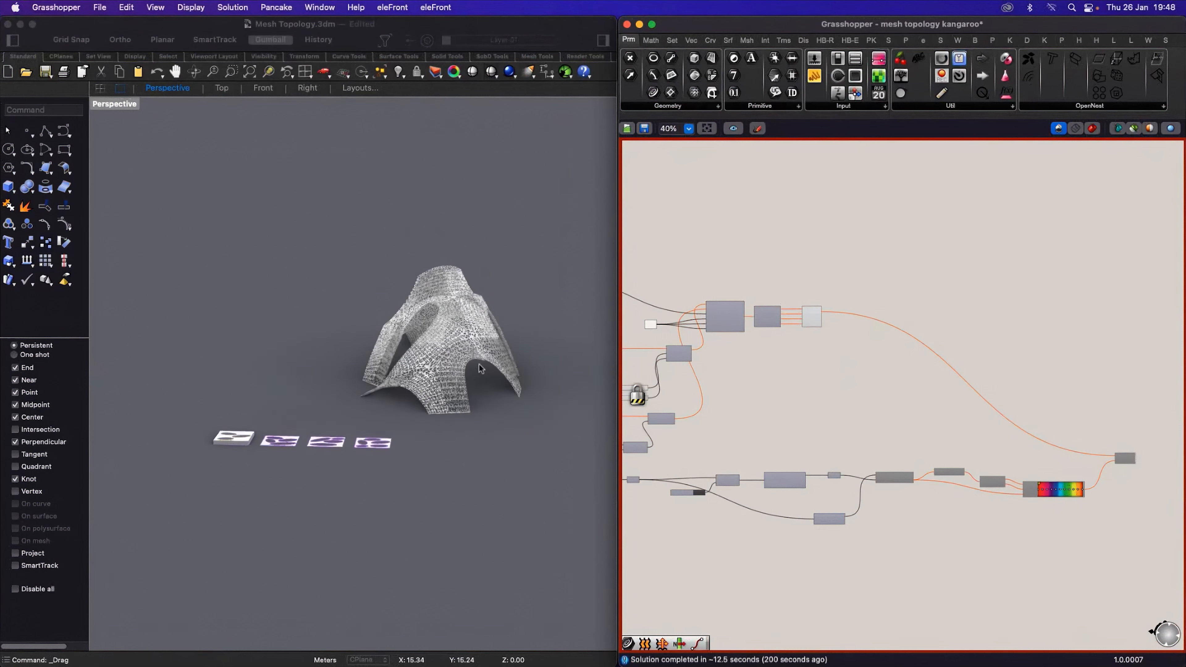
pyautogui.scroll(6, 485, 368)
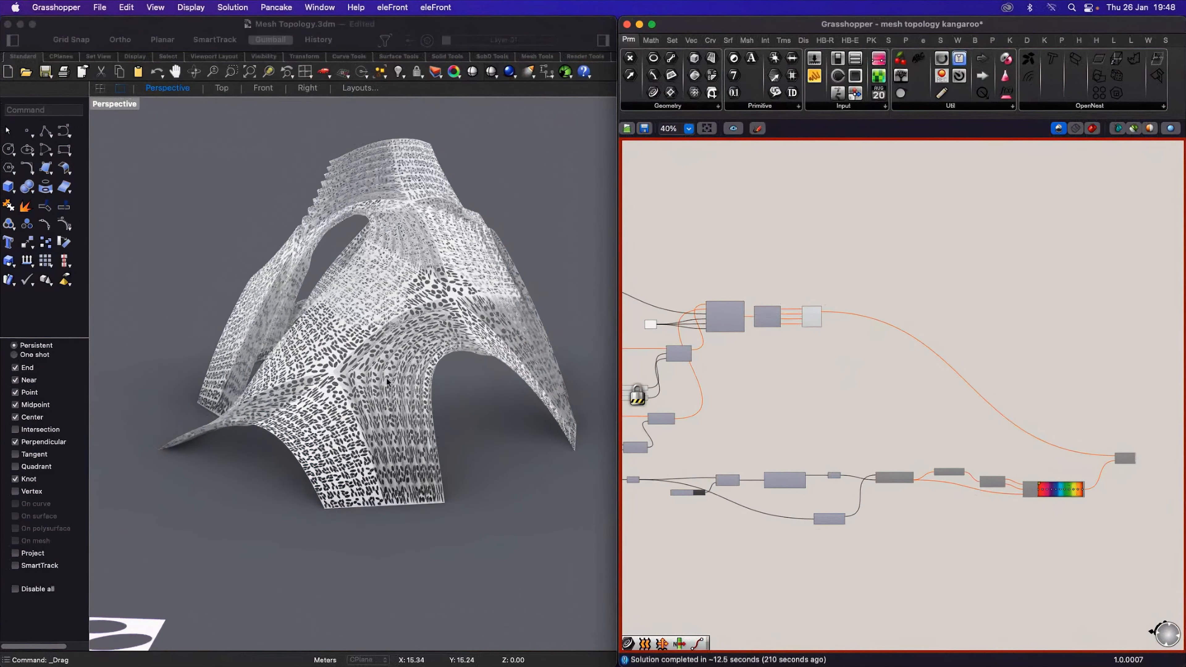
pyautogui.moveTo(387, 382); pyautogui.dragTo(383, 347, button='right')
pyautogui.rightClick(357, 351)
pyautogui.click(287, 194)
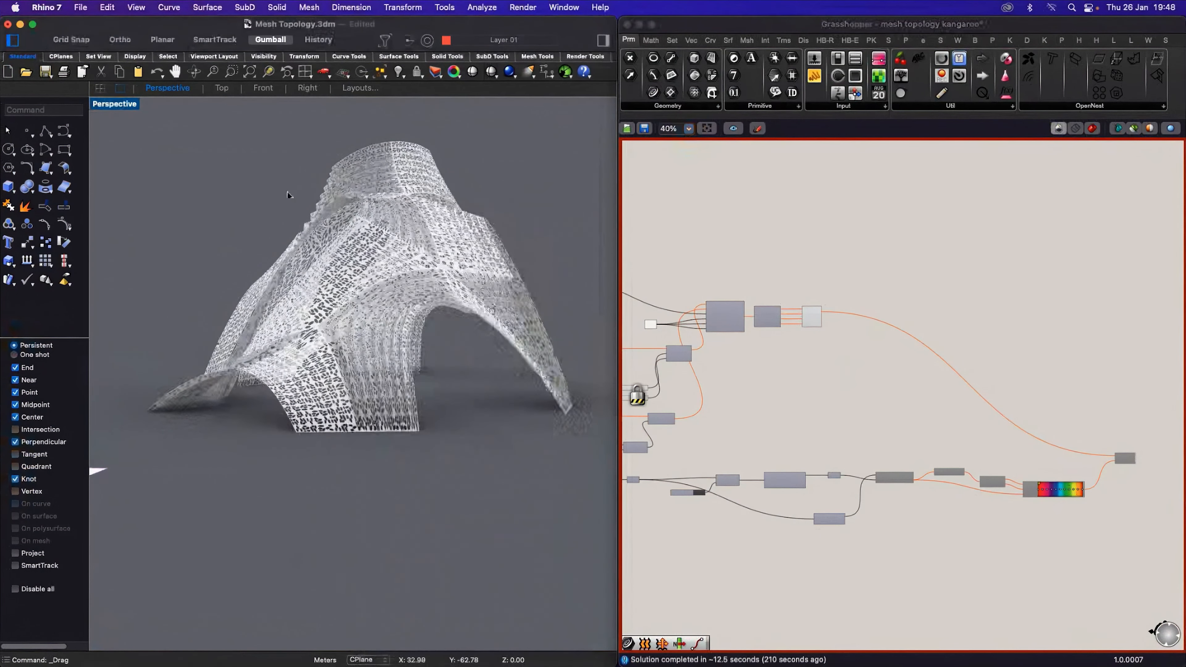
pyautogui.scroll(5, 358, 326)
pyautogui.moveTo(357, 326); pyautogui.dragTo(436, 345, button='right')
pyautogui.moveTo(490, 244); pyautogui.dragTo(553, 270)
pyautogui.moveTo(437, 344); pyautogui.dragTo(536, 194, button='right')
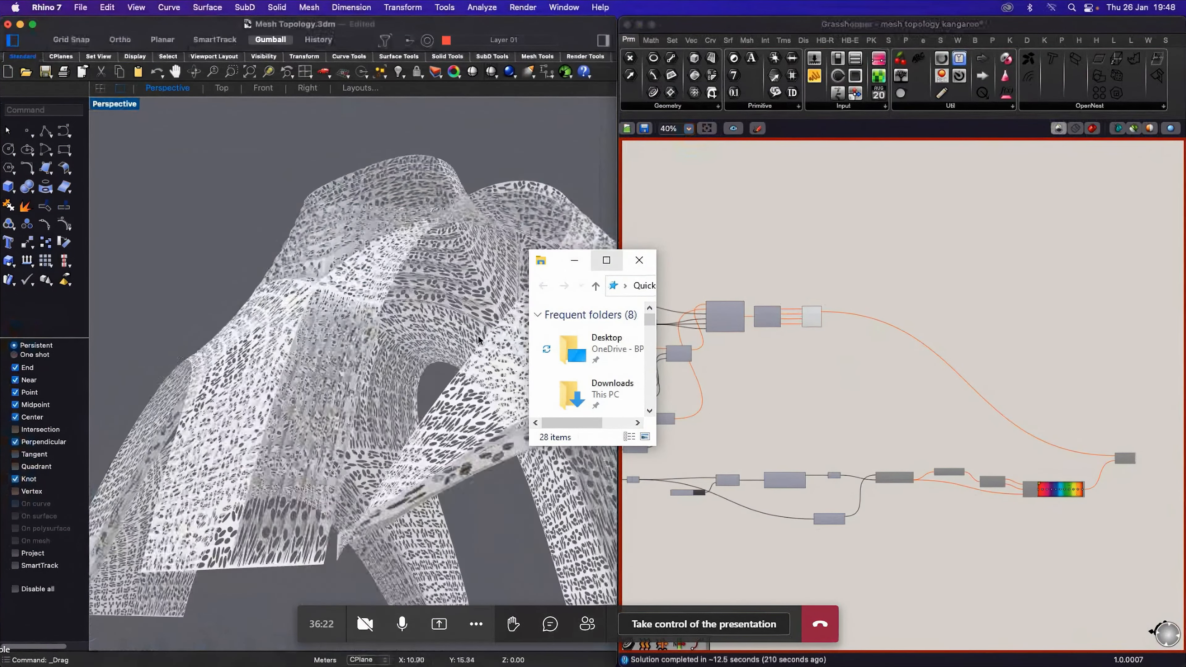
# Step: Examine the baked perforated form's large arch opening and whole shell from above in rendered view
pyautogui.click(607, 260)
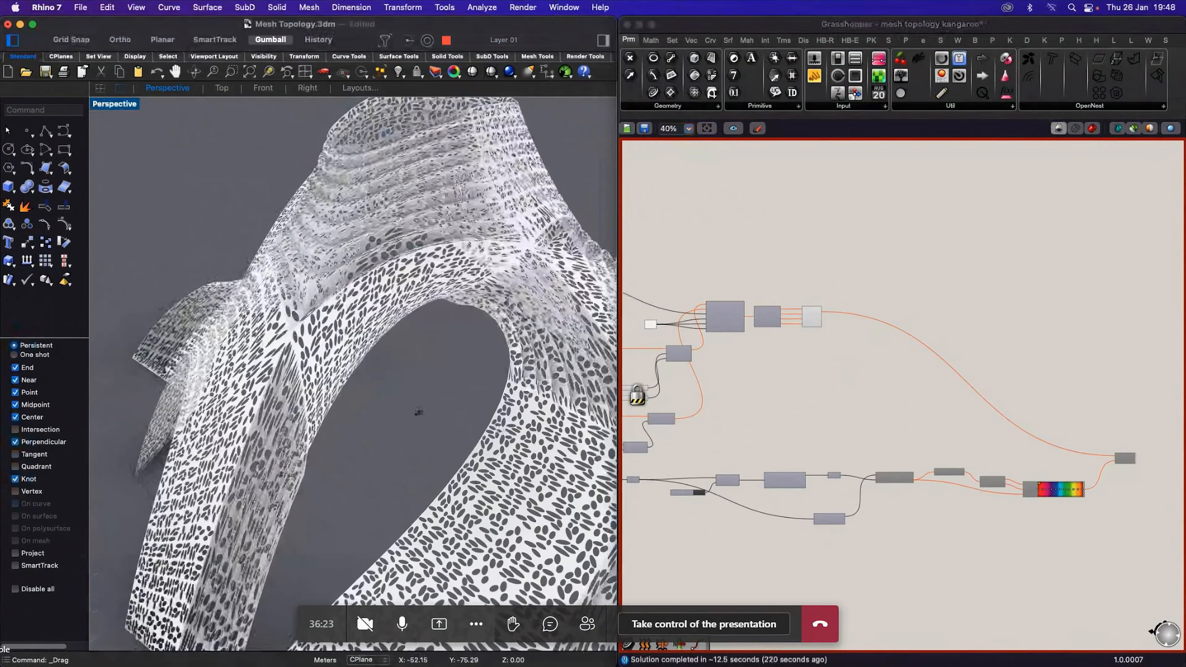
pyautogui.moveTo(418, 412); pyautogui.dragTo(420, 462, button='right')
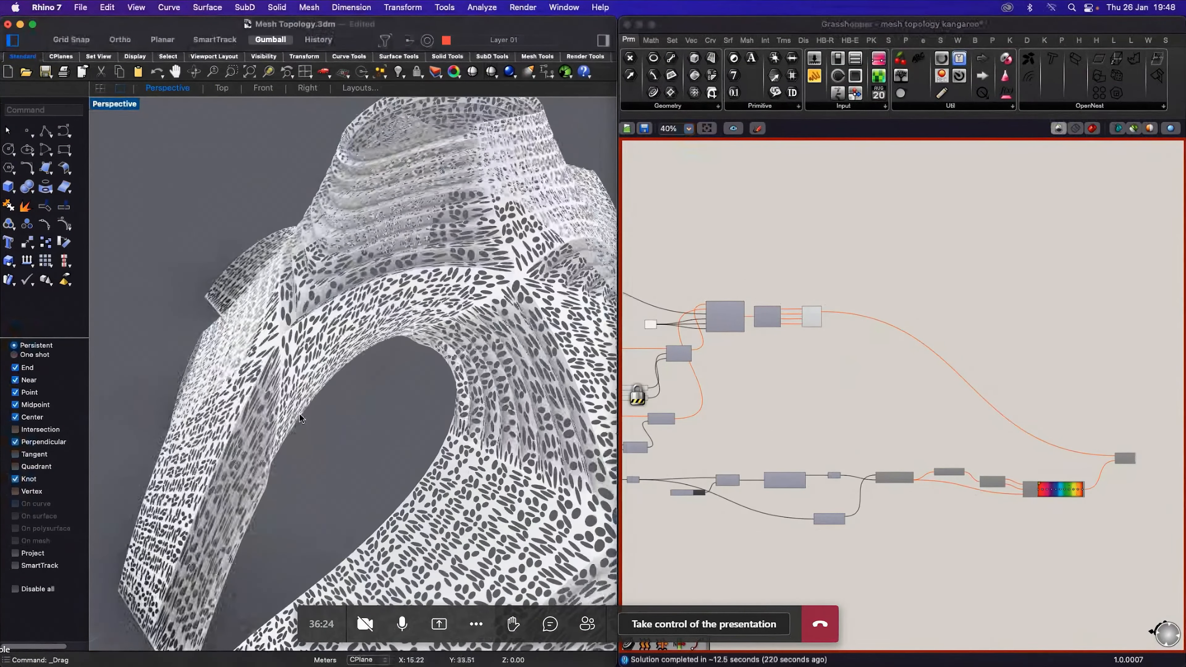
pyautogui.scroll(-4, 421, 513)
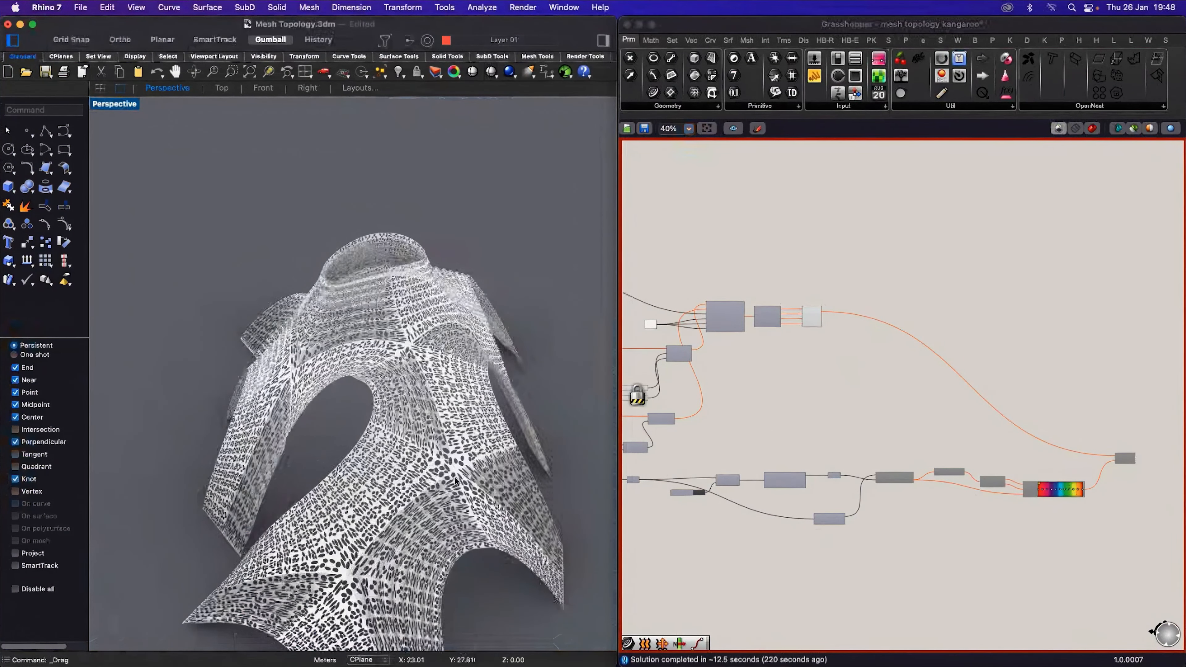
pyautogui.scroll(3, 389, 497)
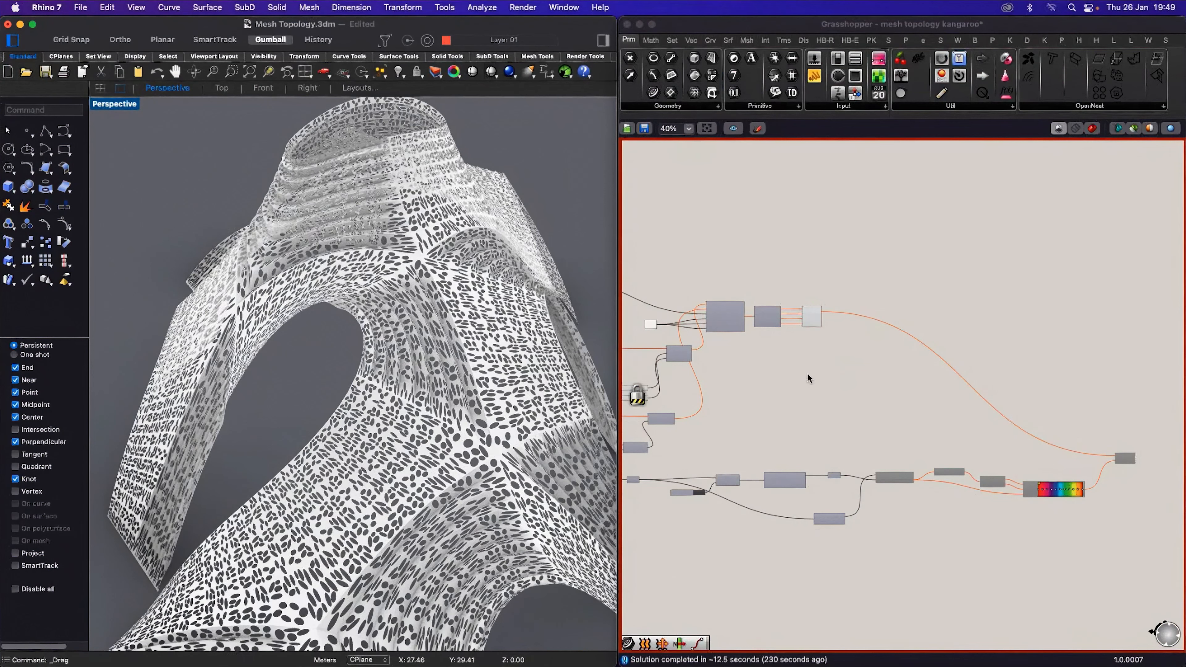
# Step: Disable the Surface Morph components and the joined-mesh chain below them, and unlock the Grasshopper solver
pyautogui.scroll(-4, 817, 385)
pyautogui.moveTo(897, 487); pyautogui.dragTo(772, 323)
pyautogui.middleClick(784, 354)
pyautogui.click(842, 351)
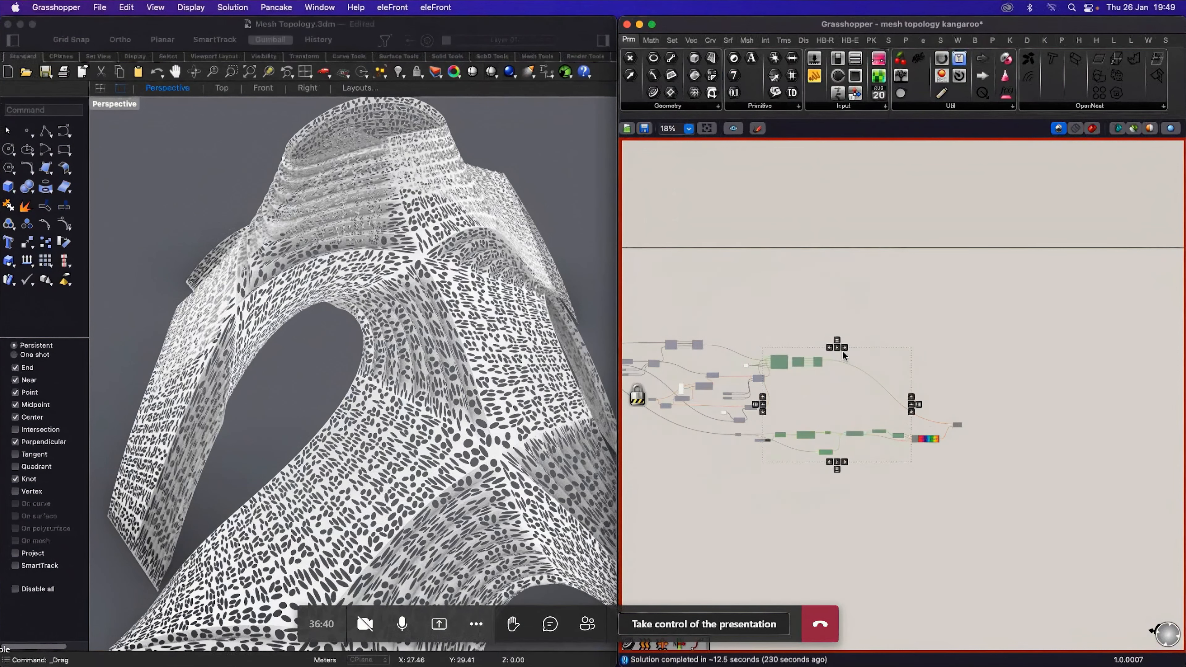
pyautogui.click(775, 528)
pyautogui.middleClick(776, 528)
pyautogui.click(778, 559)
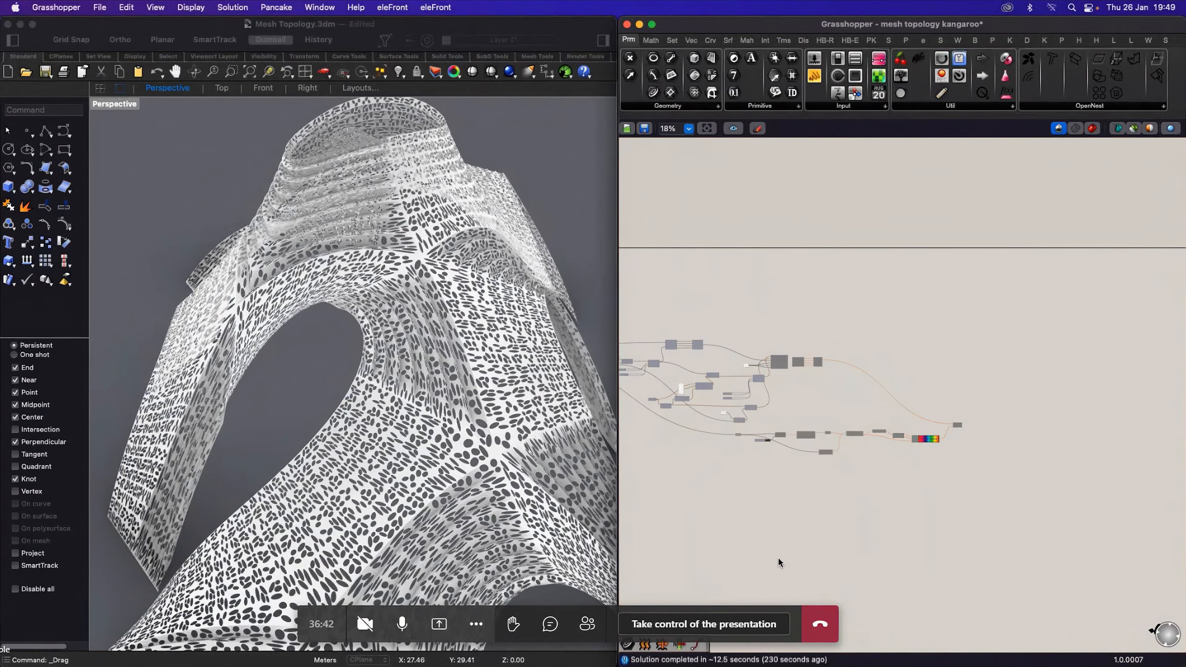
# Step: Examine the Longest List, Rotate, Jitter and Box Rectangle components that feed the Surface Morph
pyautogui.scroll(8, 692, 393)
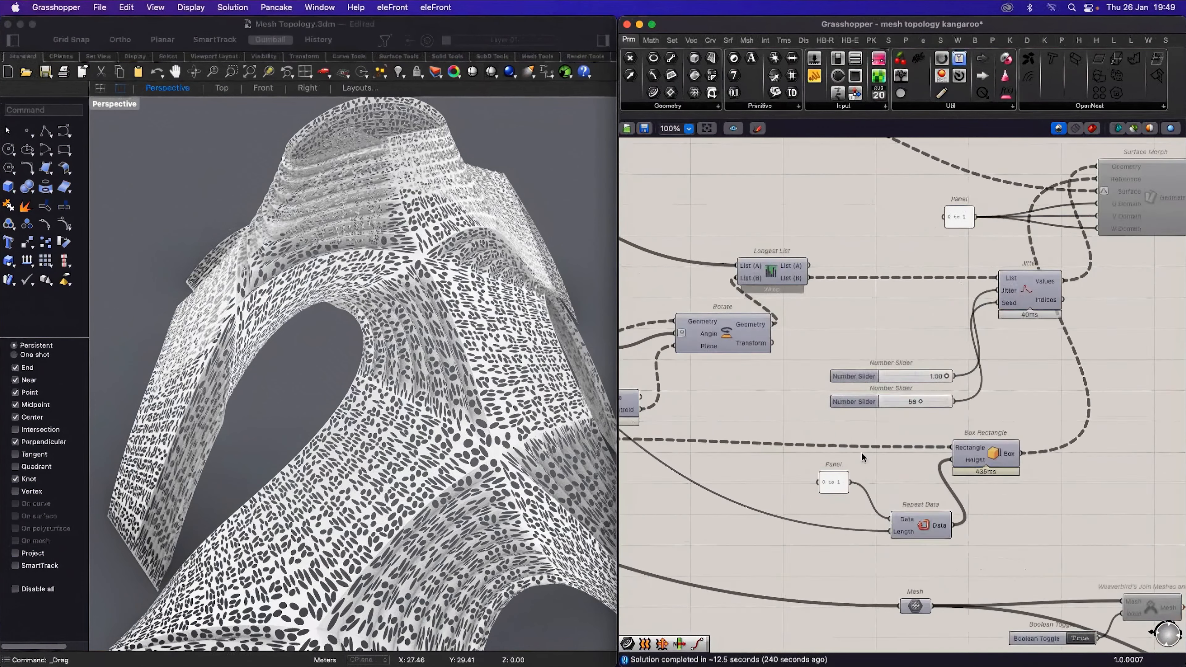
pyautogui.scroll(-3, 1050, 483)
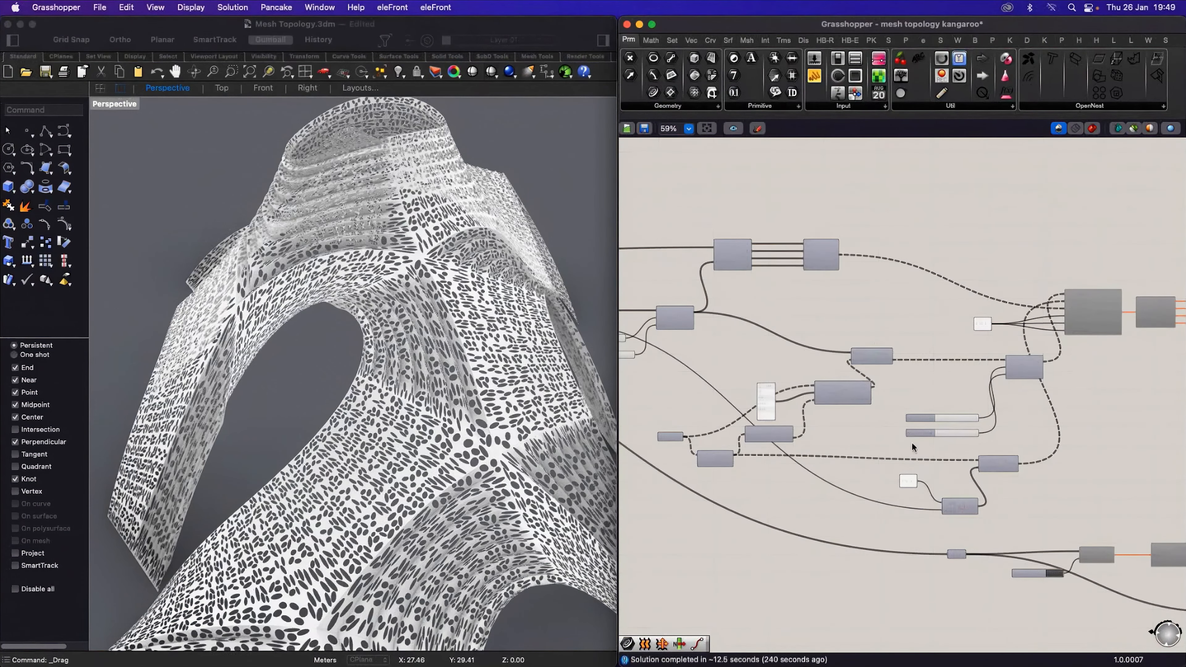
pyautogui.scroll(3, 847, 405)
pyautogui.scroll(-4, 847, 405)
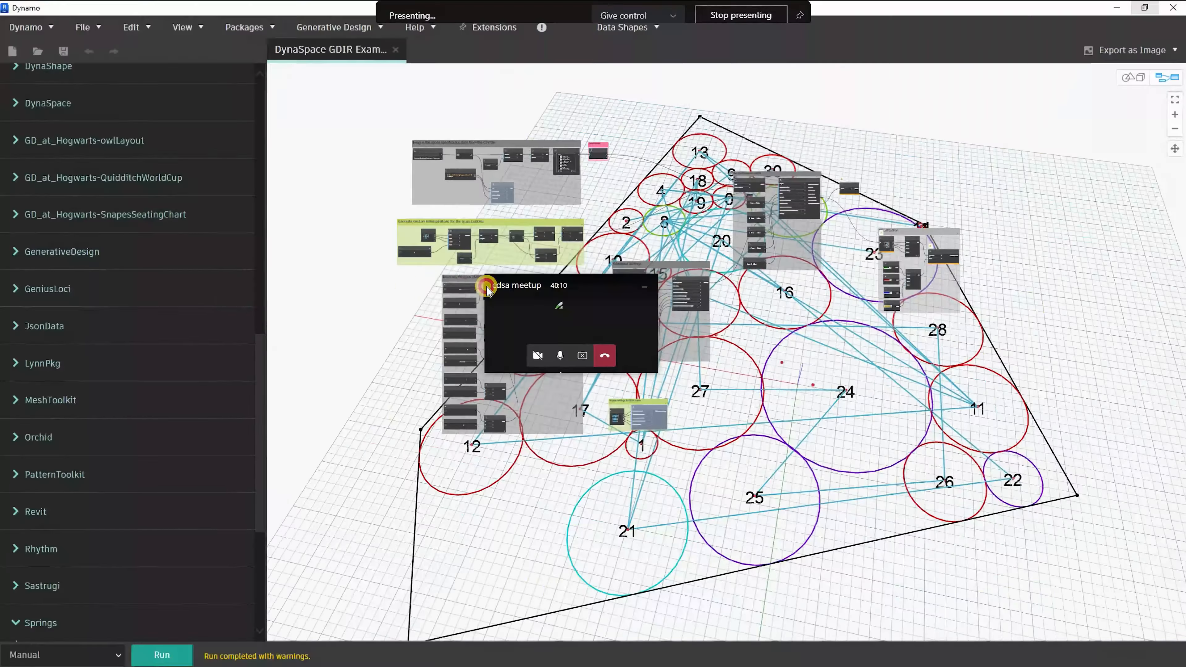
# Step: Switch to Dynamo, clear the meeting window off the workspace and look over the DynaSpace example's node groups
pyautogui.moveTo(487, 289); pyautogui.dragTo(343, 292)
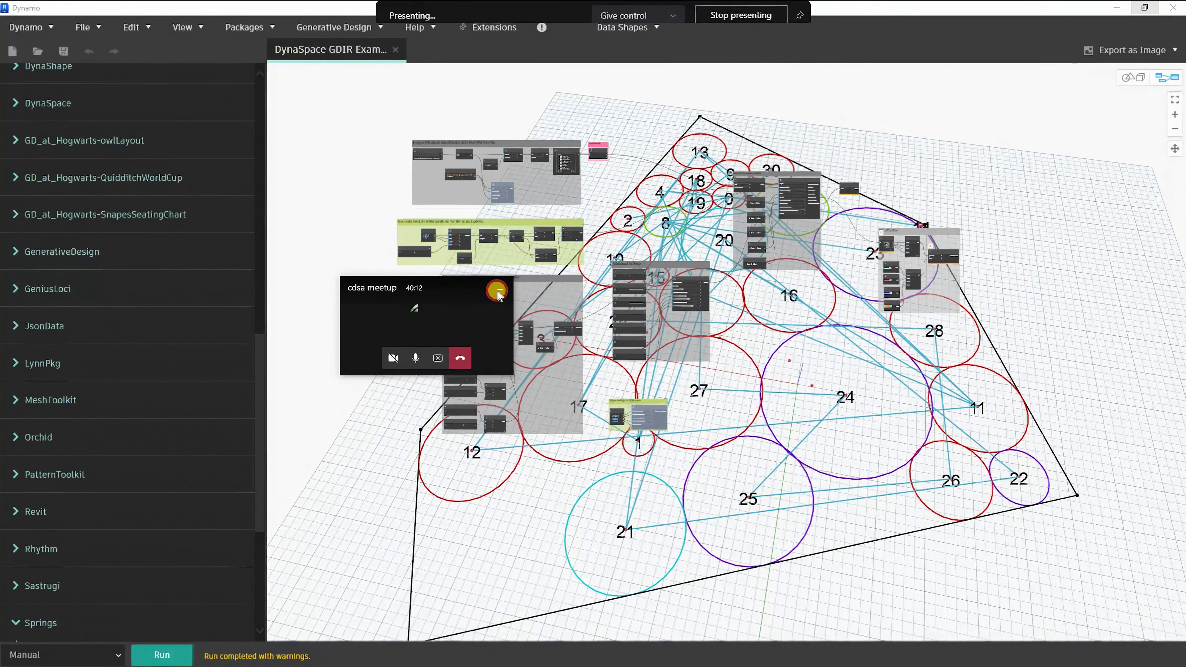
pyautogui.click(829, 420)
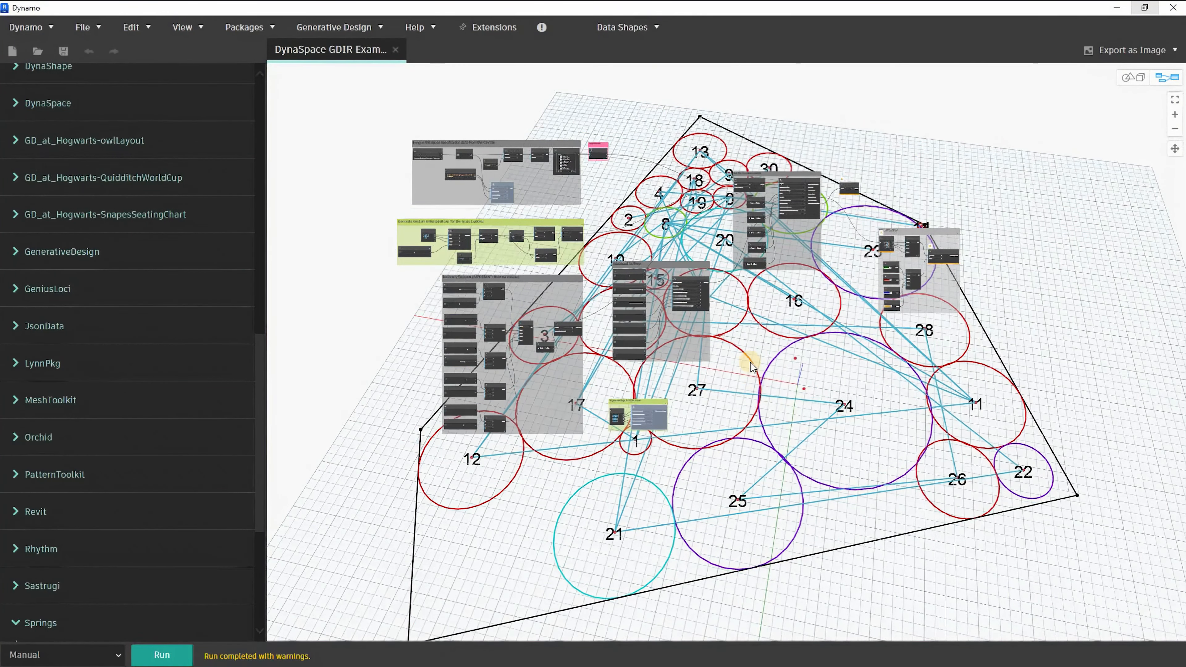
pyautogui.moveTo(784, 351); pyautogui.dragTo(690, 289, button='middle')
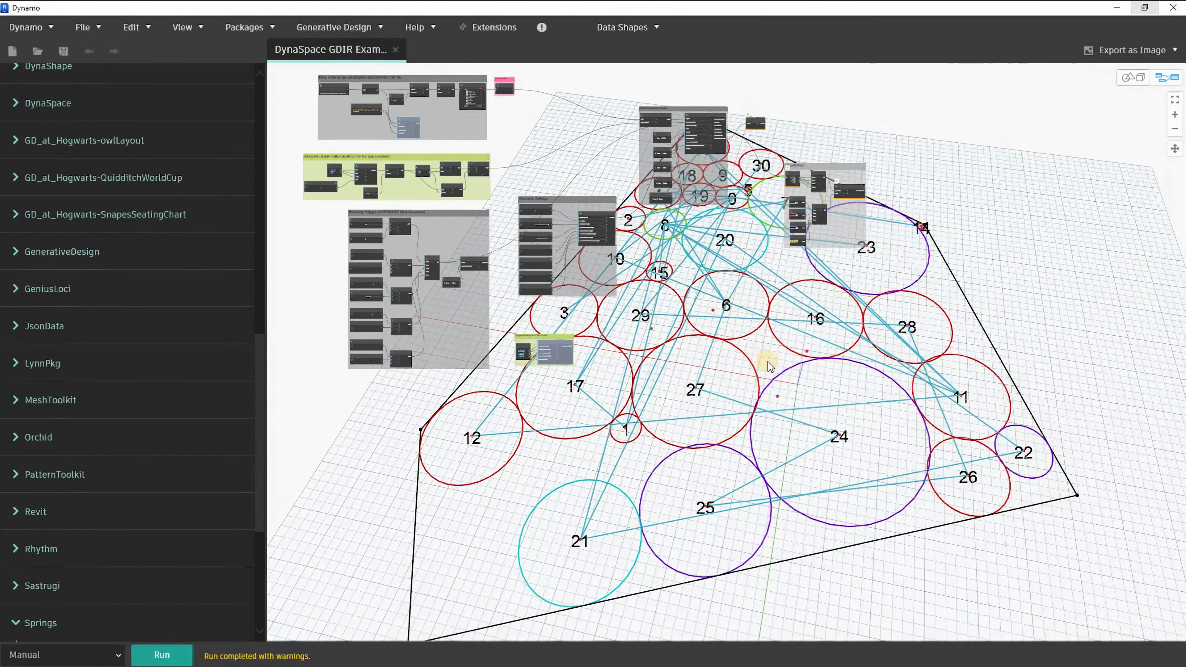
pyautogui.moveTo(768, 296); pyautogui.dragTo(814, 319, button='middle')
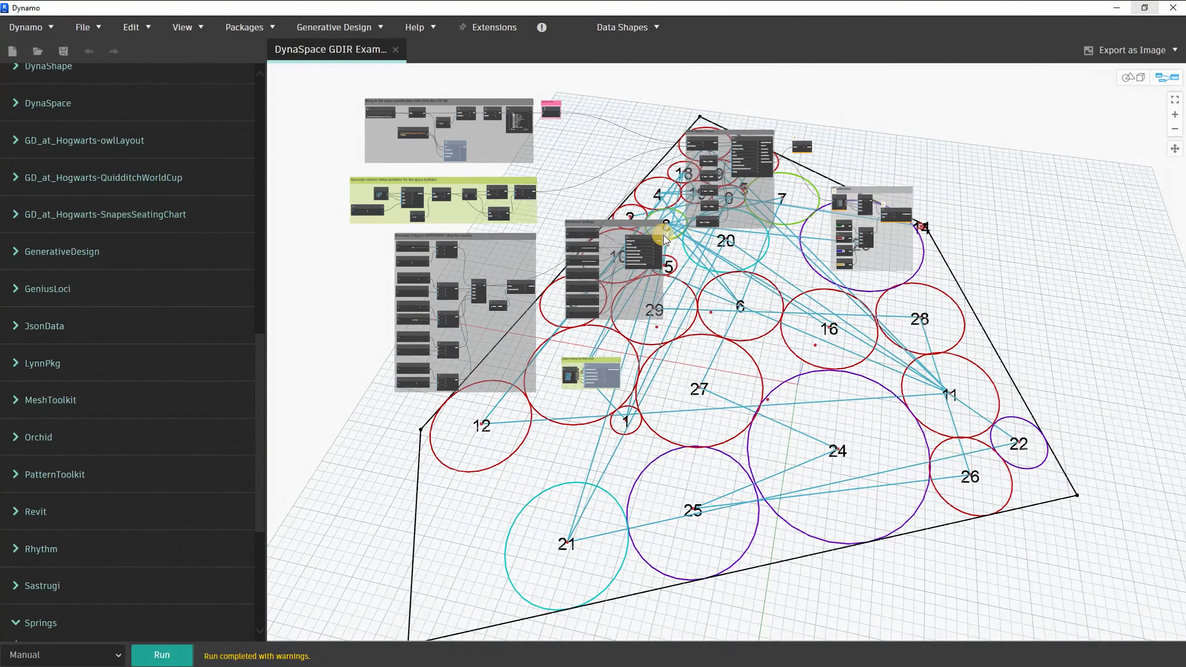
pyautogui.moveTo(713, 337); pyautogui.dragTo(724, 385, button='middle')
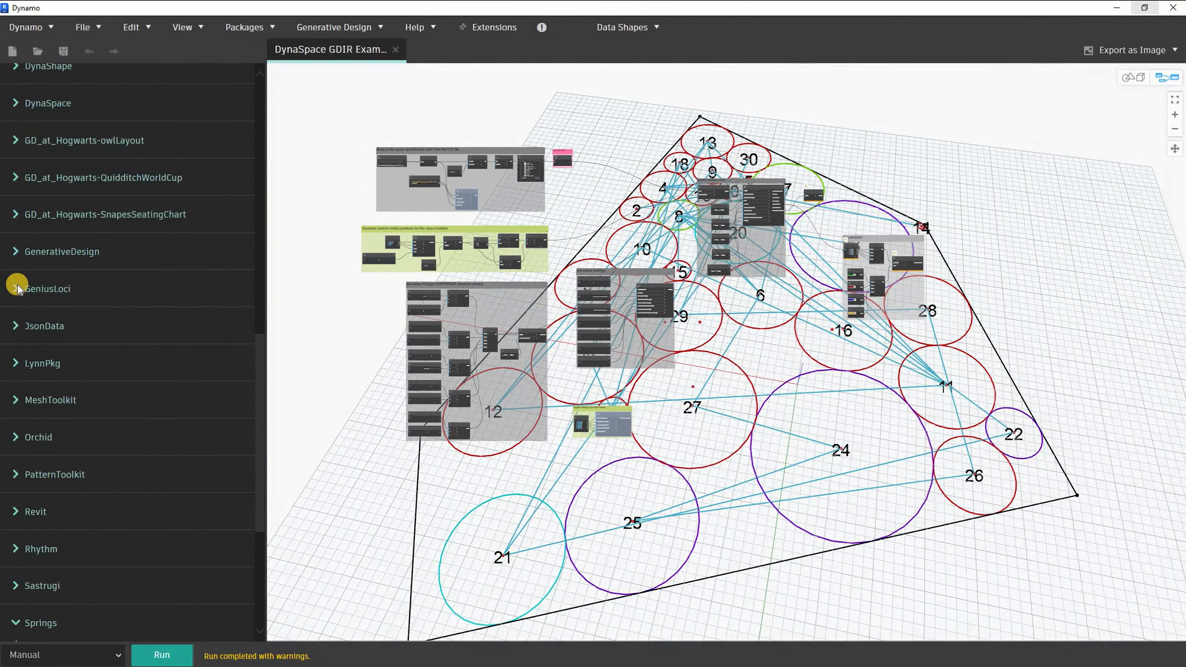
# Step: Browse the add-on packages in the node library and collapse the Springs package
pyautogui.scroll(5, 17, 327)
pyautogui.scroll(3, 14, 330)
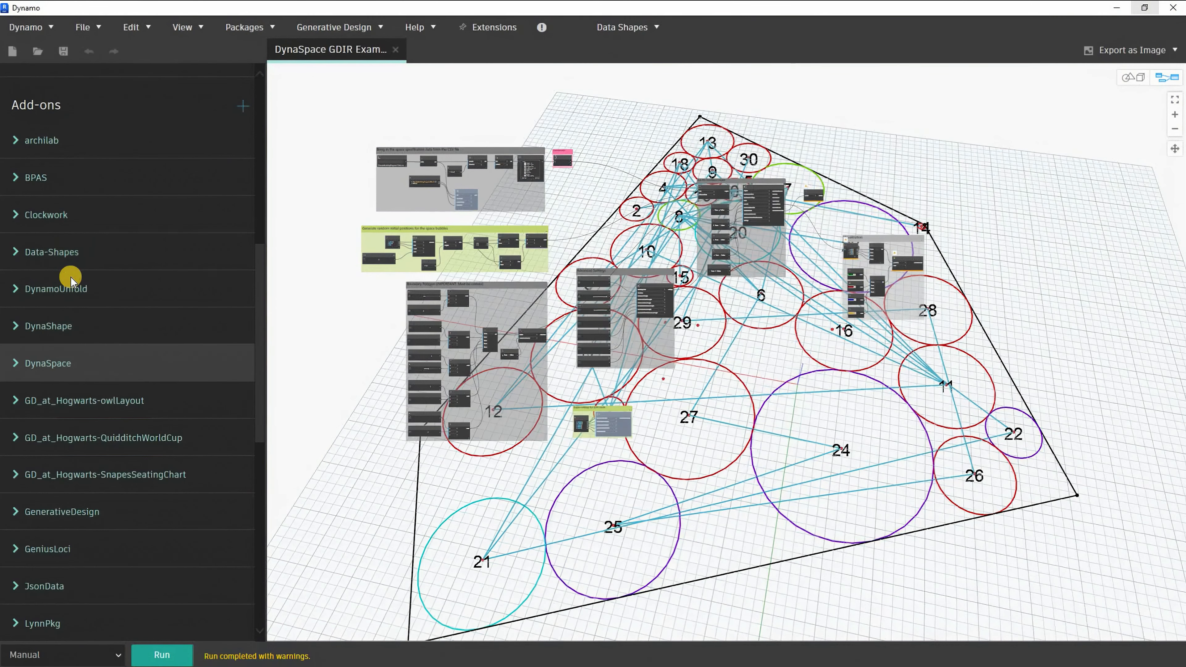
pyautogui.scroll(-14, 85, 503)
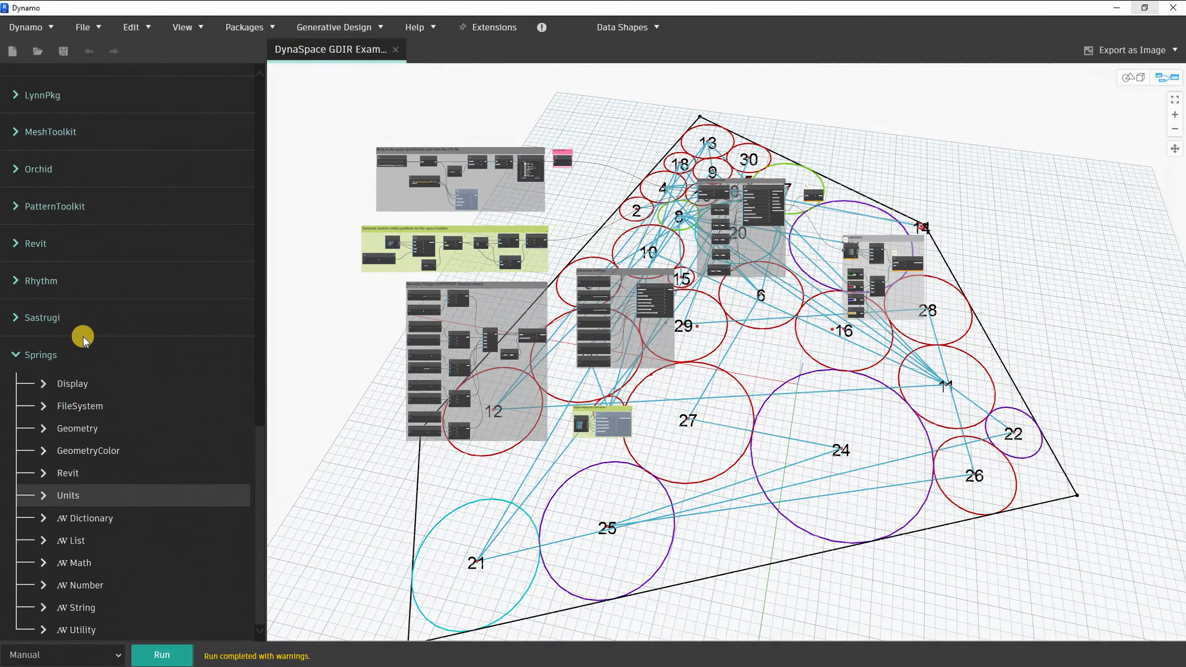
pyautogui.scroll(18, 83, 340)
pyautogui.scroll(6, 167, 415)
pyautogui.scroll(-18, 21, 366)
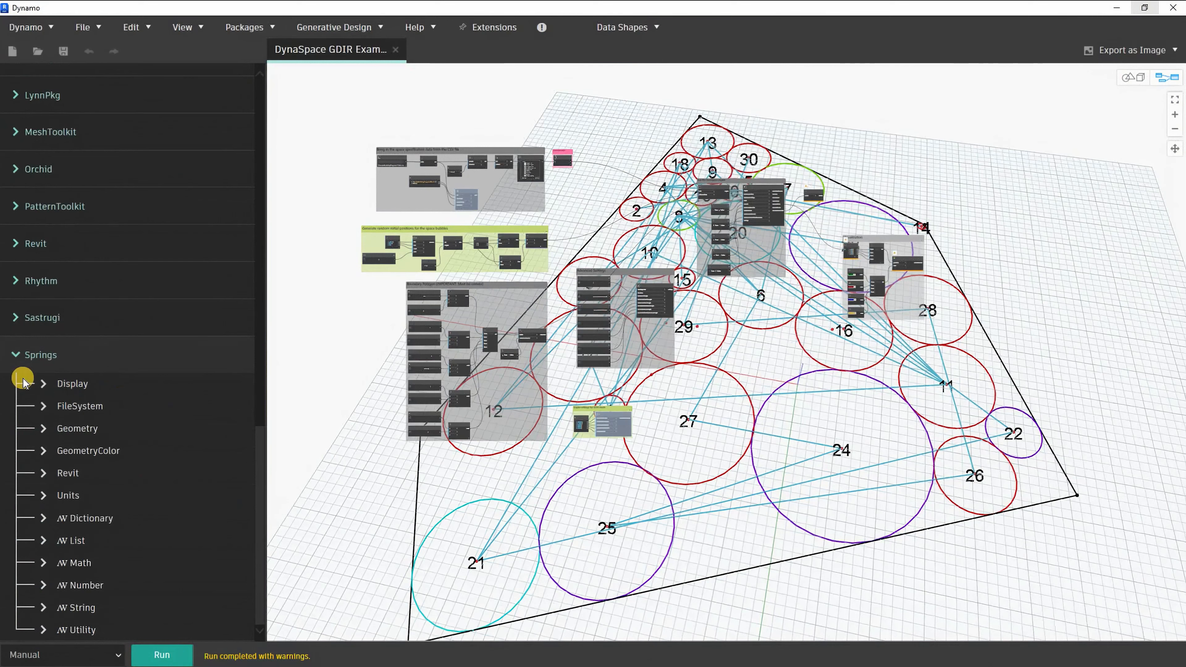
pyautogui.click(13, 354)
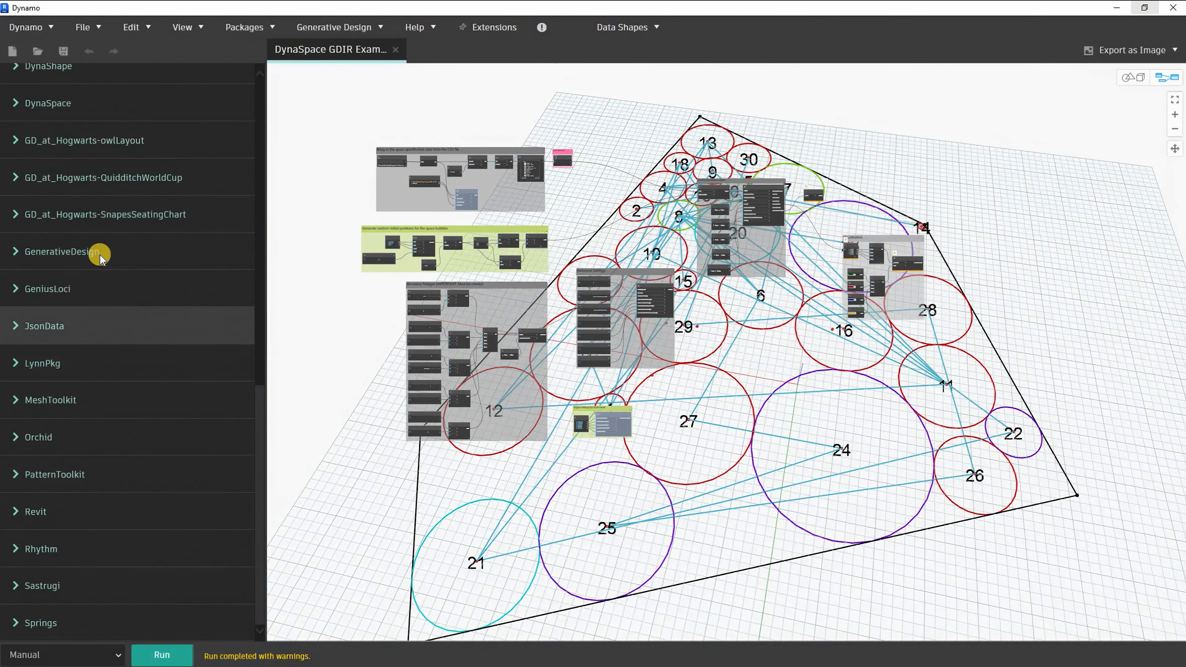
pyautogui.scroll(10, 62, 360)
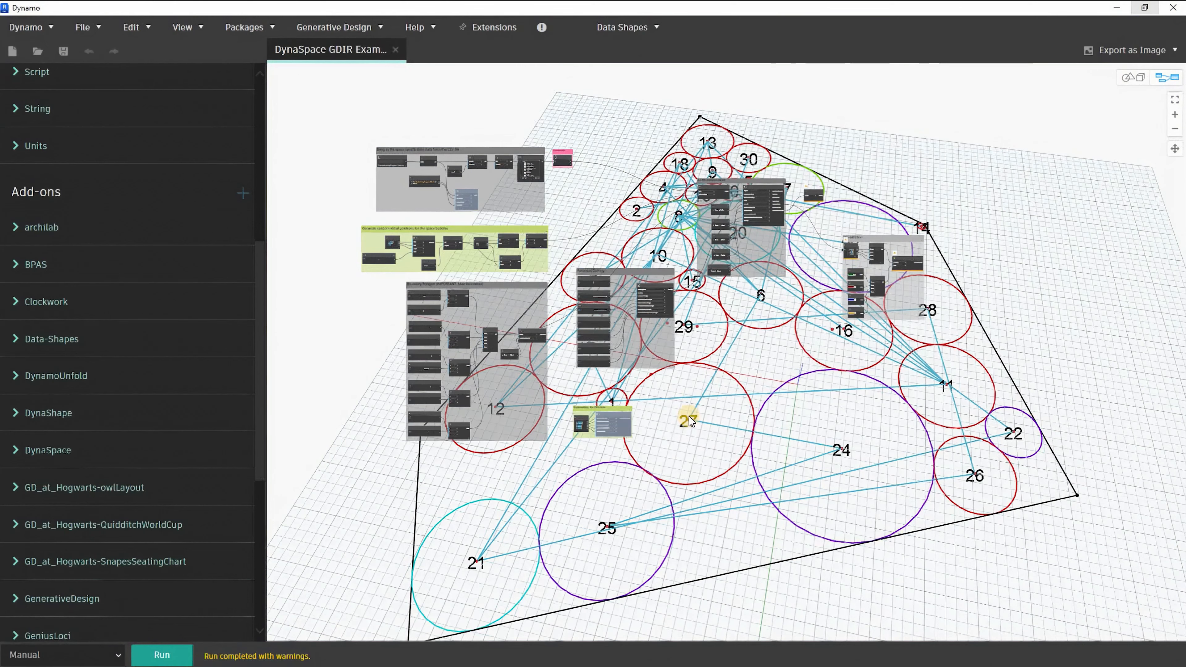
# Step: Switch to 3D preview navigation and examine the numbered space circles inside the boundary from several angles
pyautogui.moveTo(690, 416); pyautogui.dragTo(609, 328, button='middle')
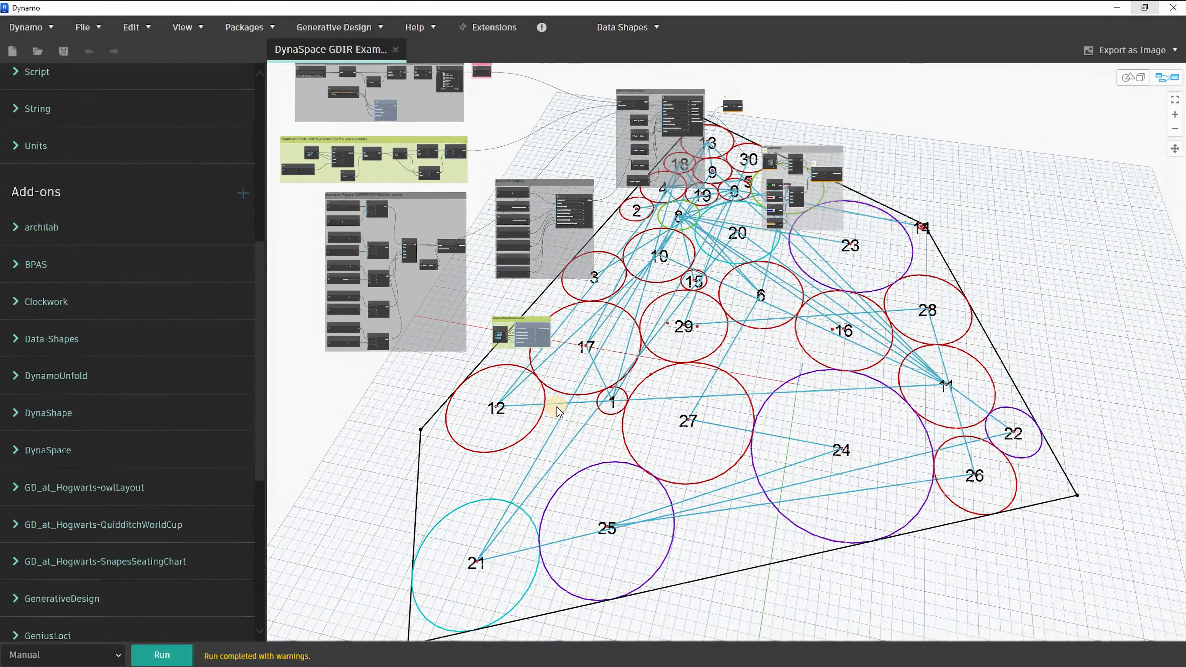
pyautogui.hotkey('ctrl', 'b')
pyautogui.moveTo(731, 403); pyautogui.dragTo(702, 382, button='right')
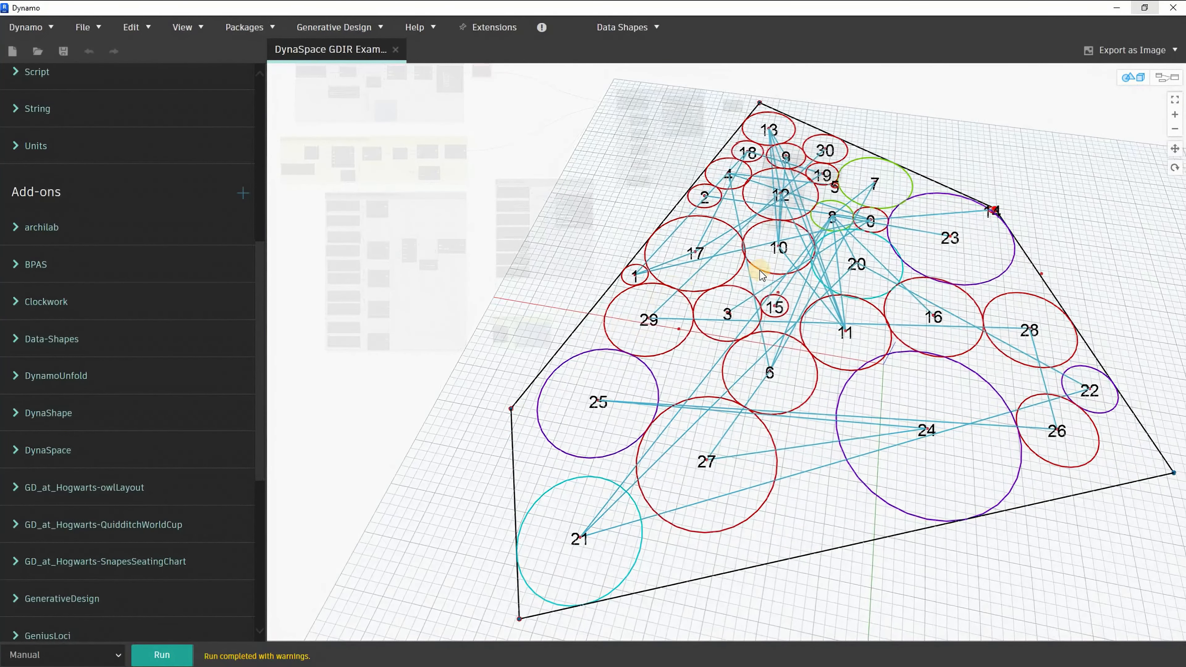
pyautogui.moveTo(866, 336); pyautogui.dragTo(707, 403, button='right')
pyautogui.scroll(5, 733, 367)
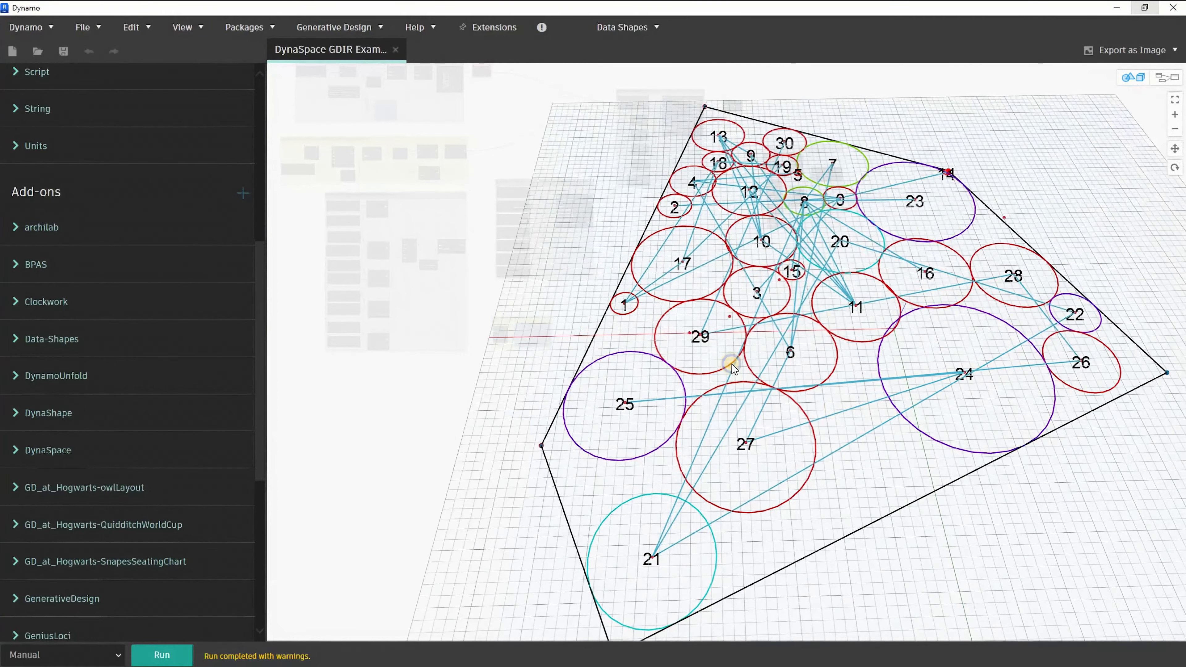
pyautogui.moveTo(708, 263); pyautogui.dragTo(808, 370, button='right')
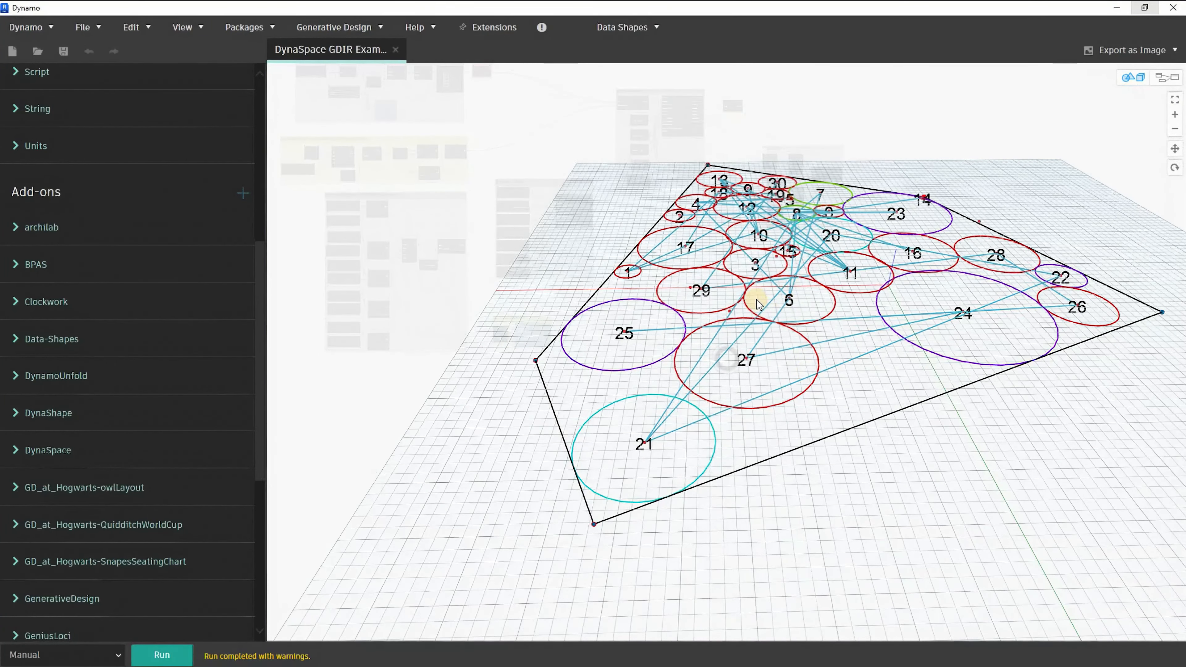
pyautogui.scroll(3, 758, 304)
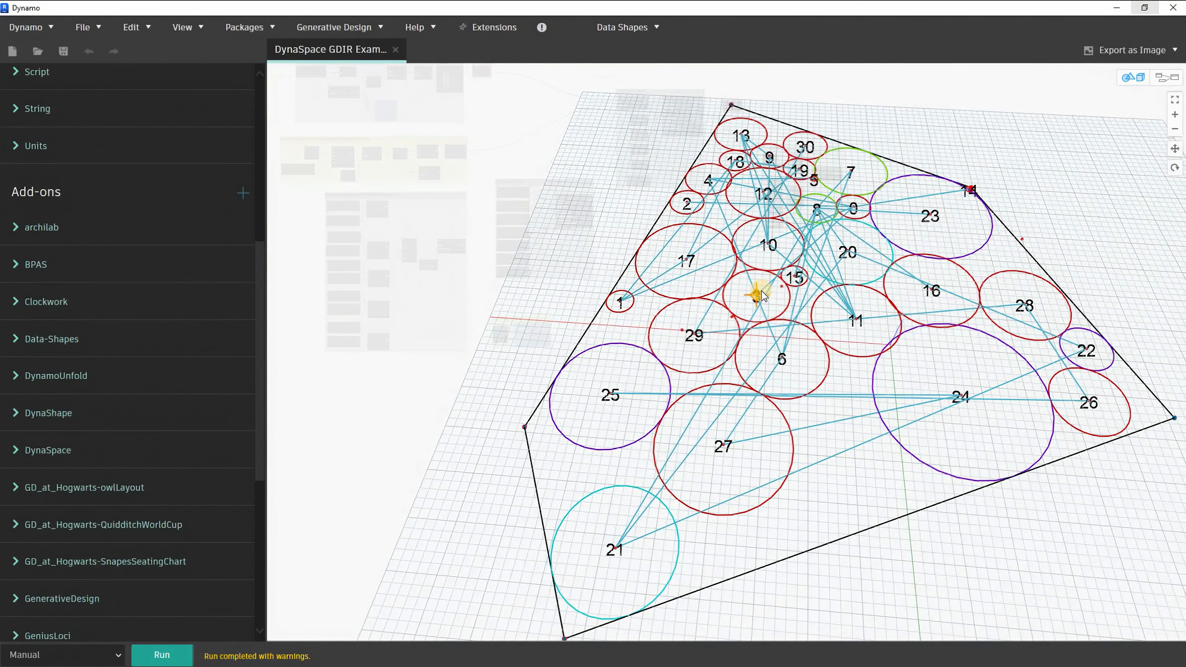
# Step: Pull space circle 3 across the layout to between circles 11 and 28 and inspect the packing from other angles
pyautogui.moveTo(827, 319); pyautogui.dragTo(929, 325)
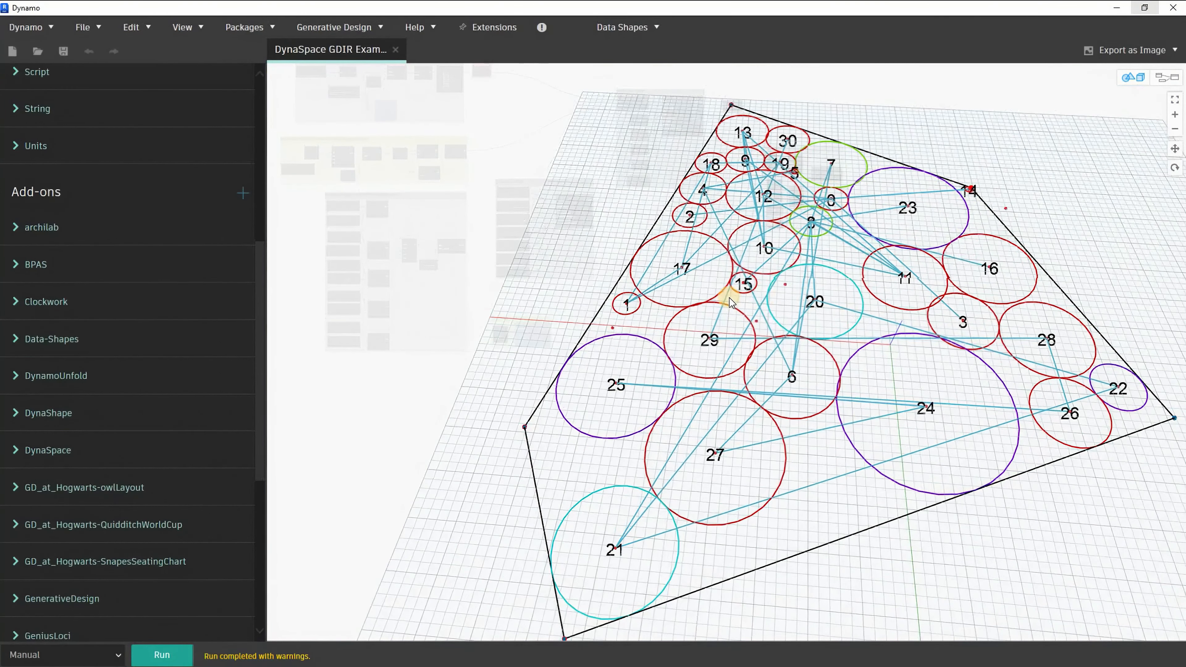
pyautogui.moveTo(834, 422); pyautogui.dragTo(1062, 425, button='right')
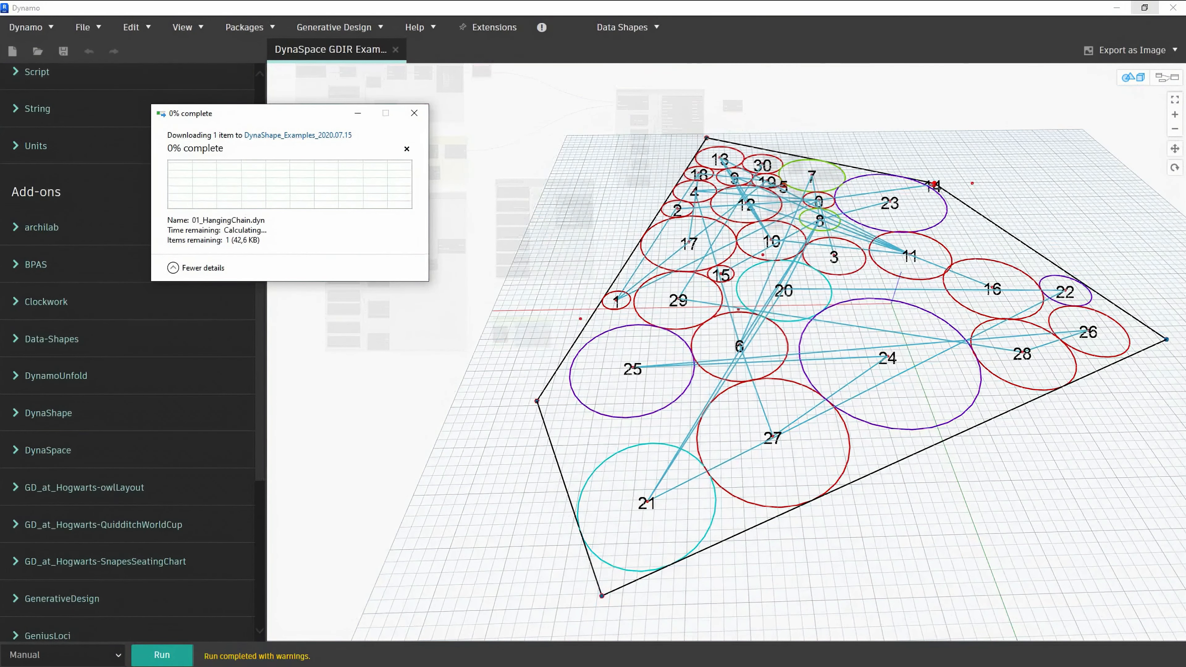
pyautogui.click(908, 406)
pyautogui.moveTo(857, 323); pyautogui.dragTo(799, 235, button='right')
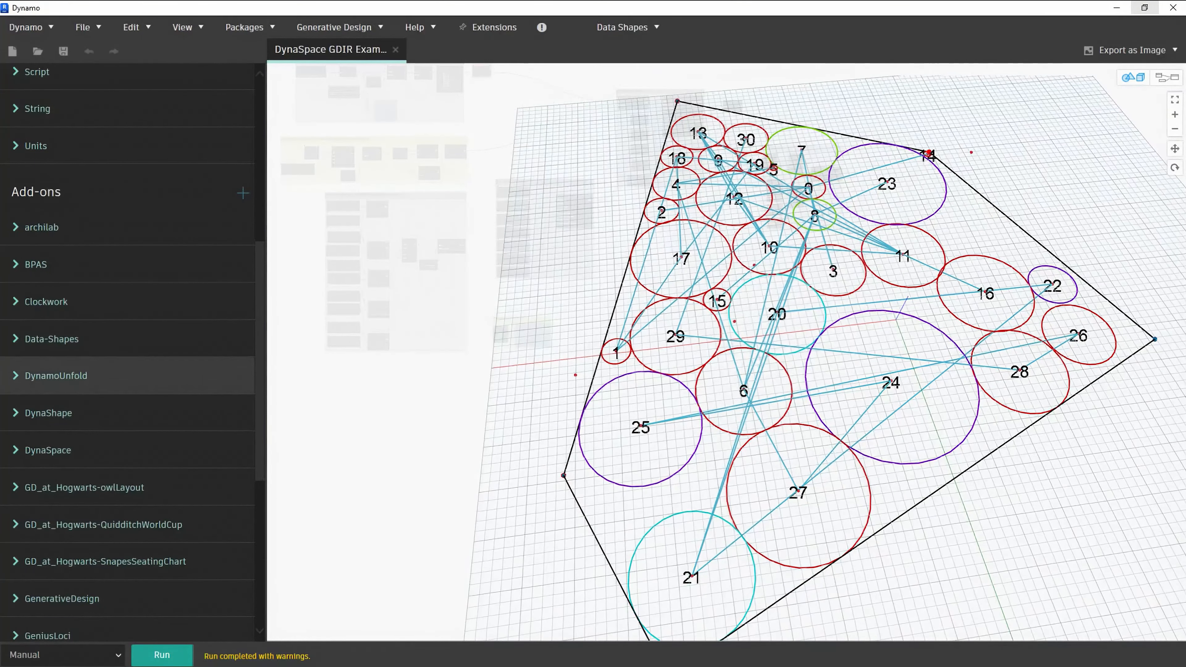